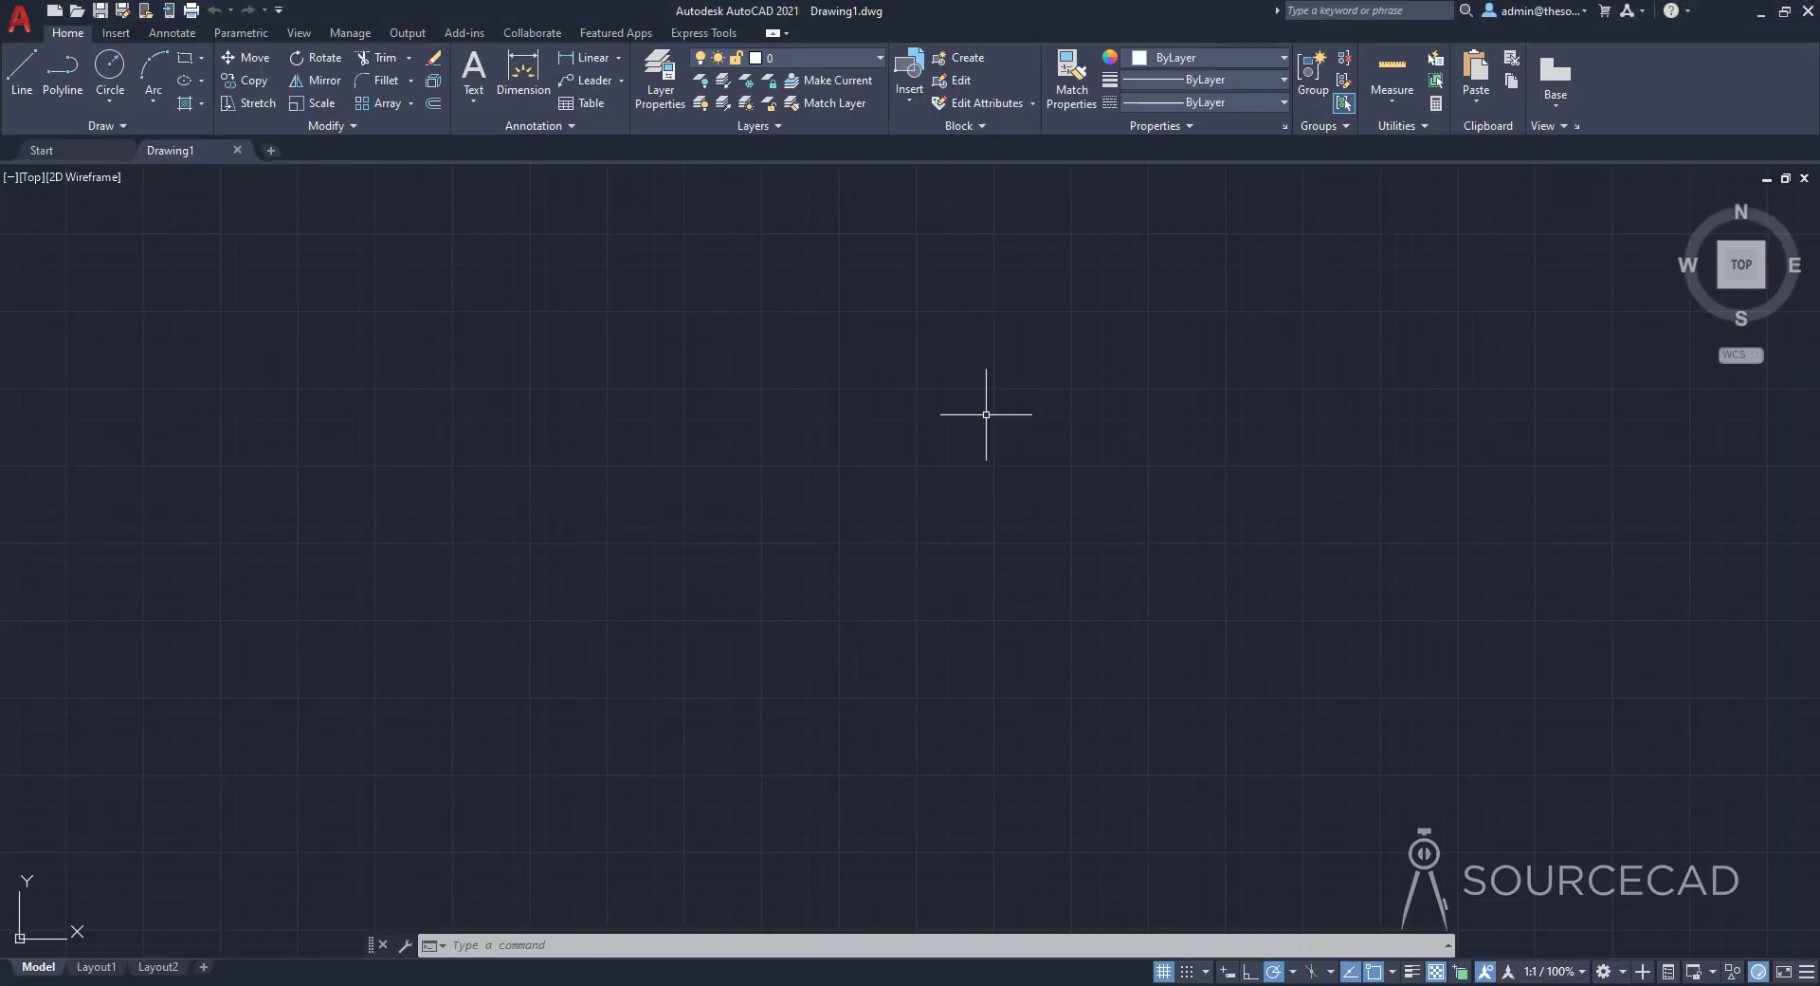
Open the Customize User Interface dialog and expand the list of ribbon panels
click(349, 33)
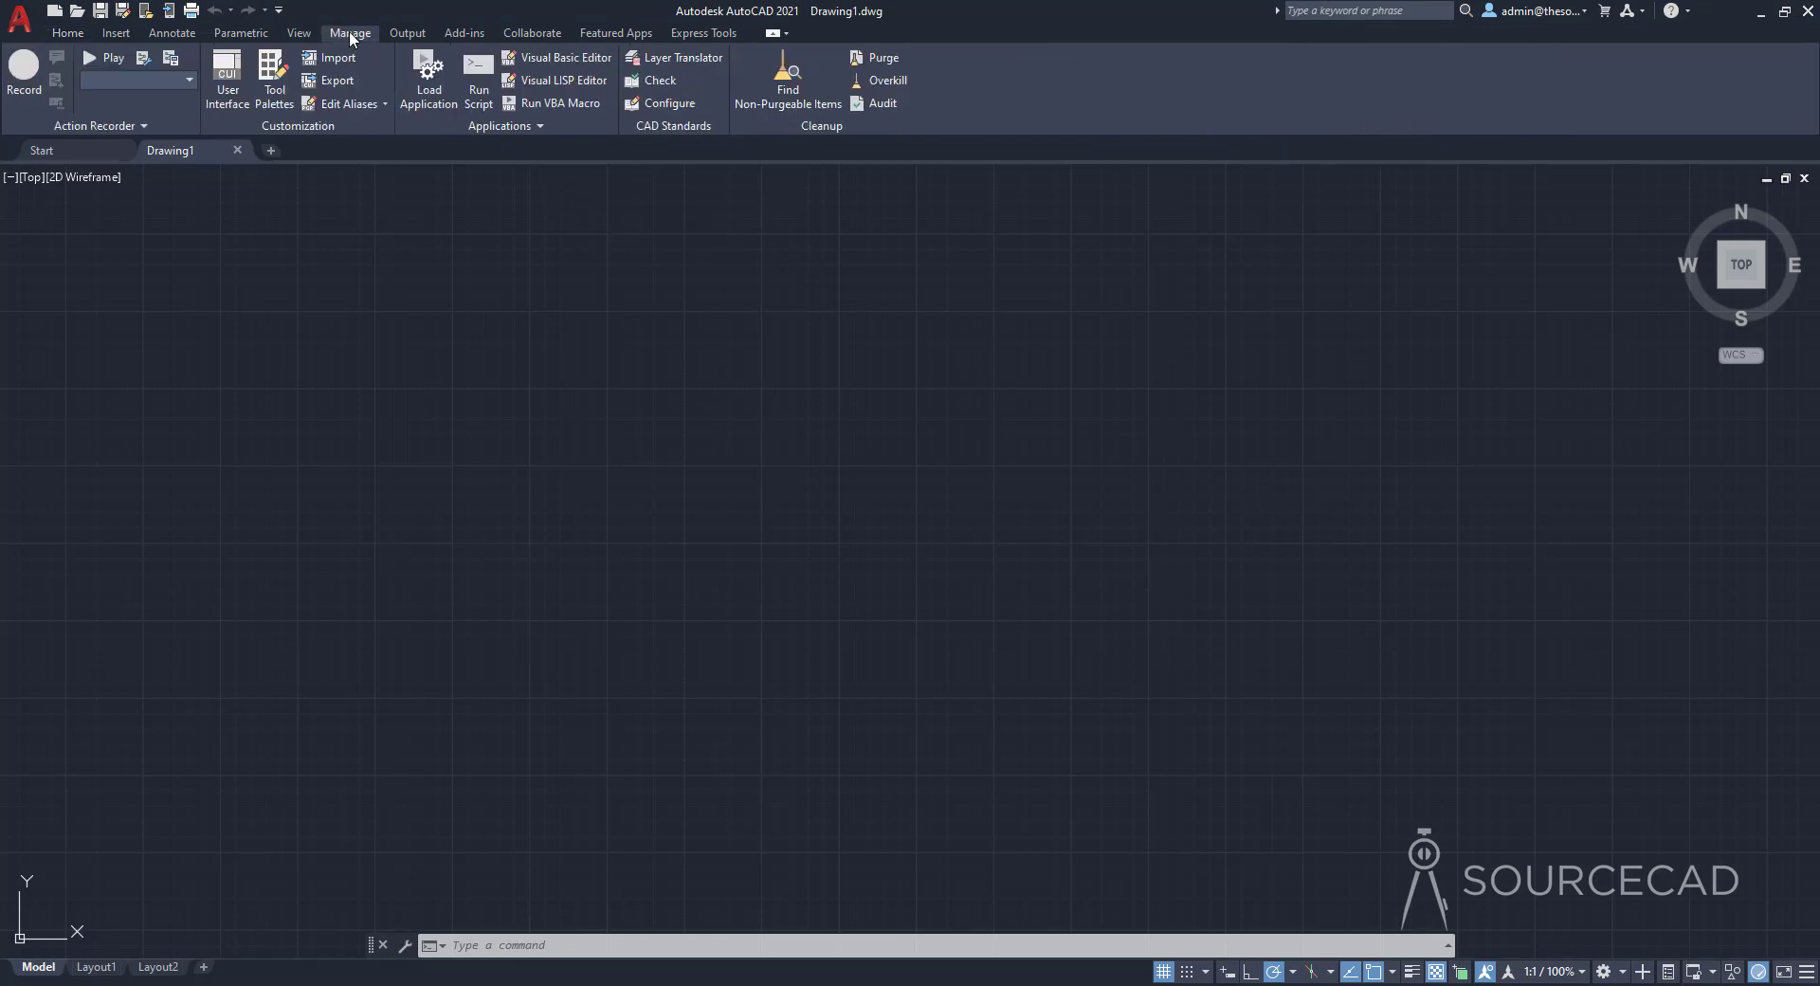
click(232, 88)
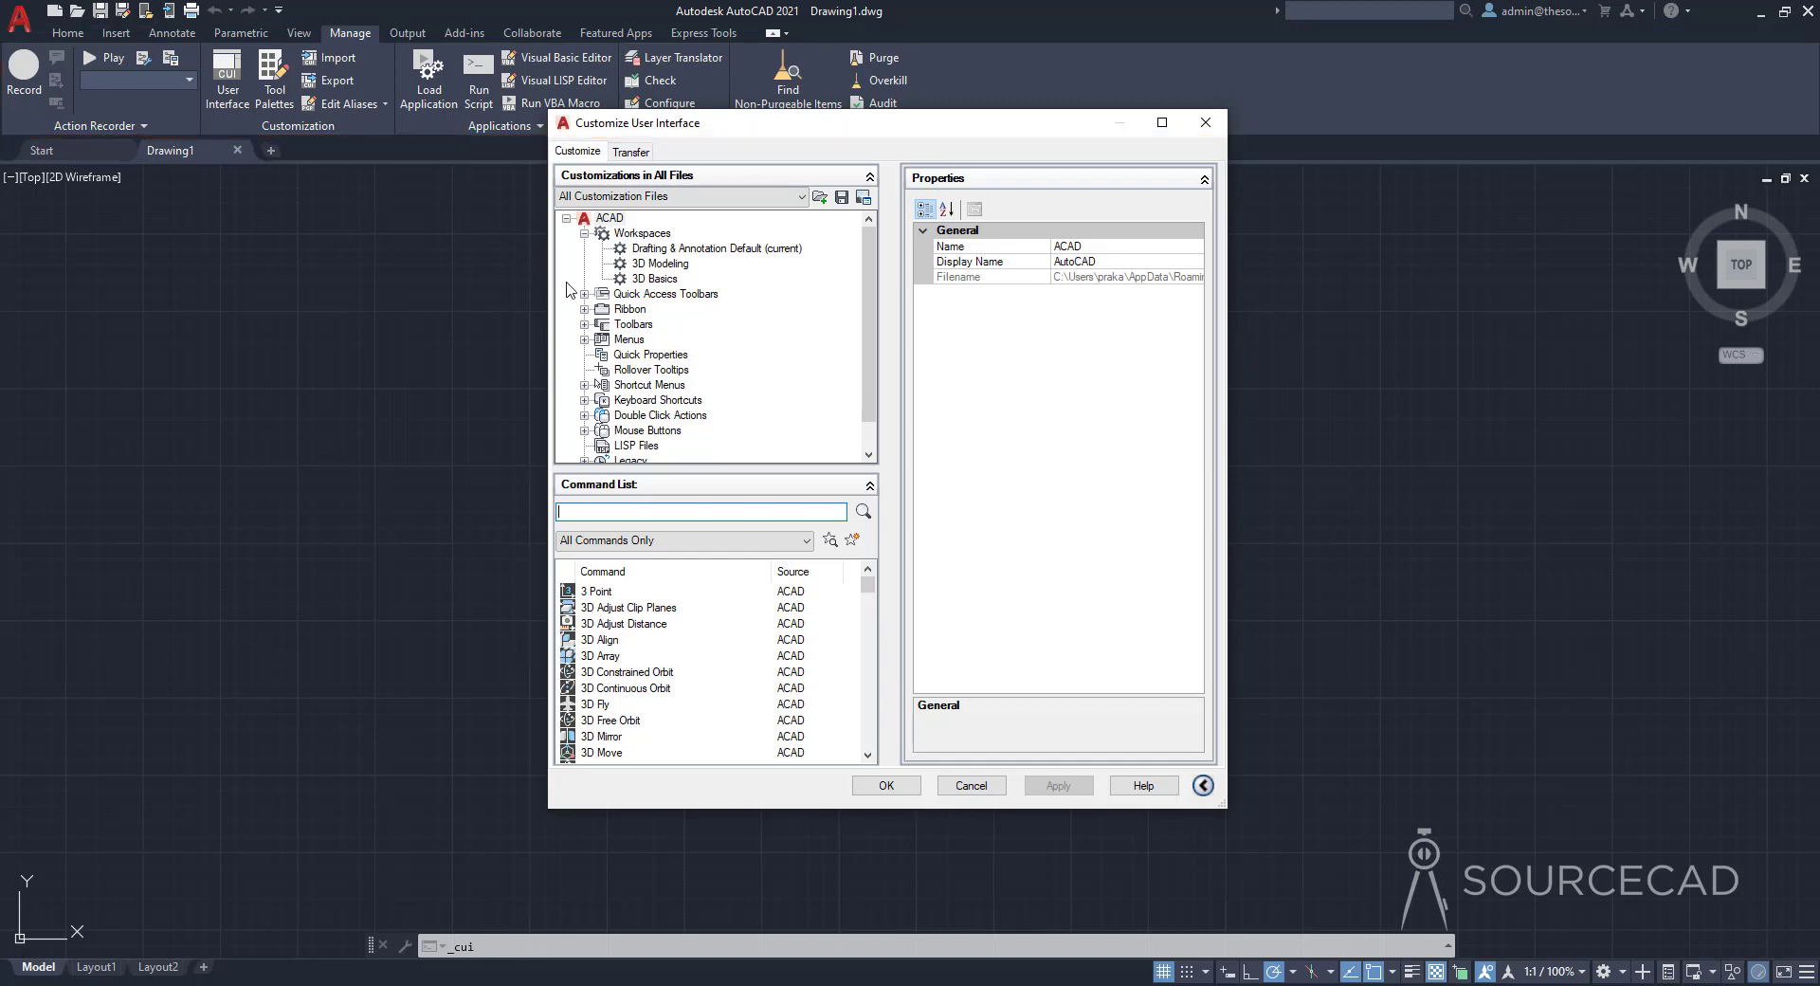
click(629, 309)
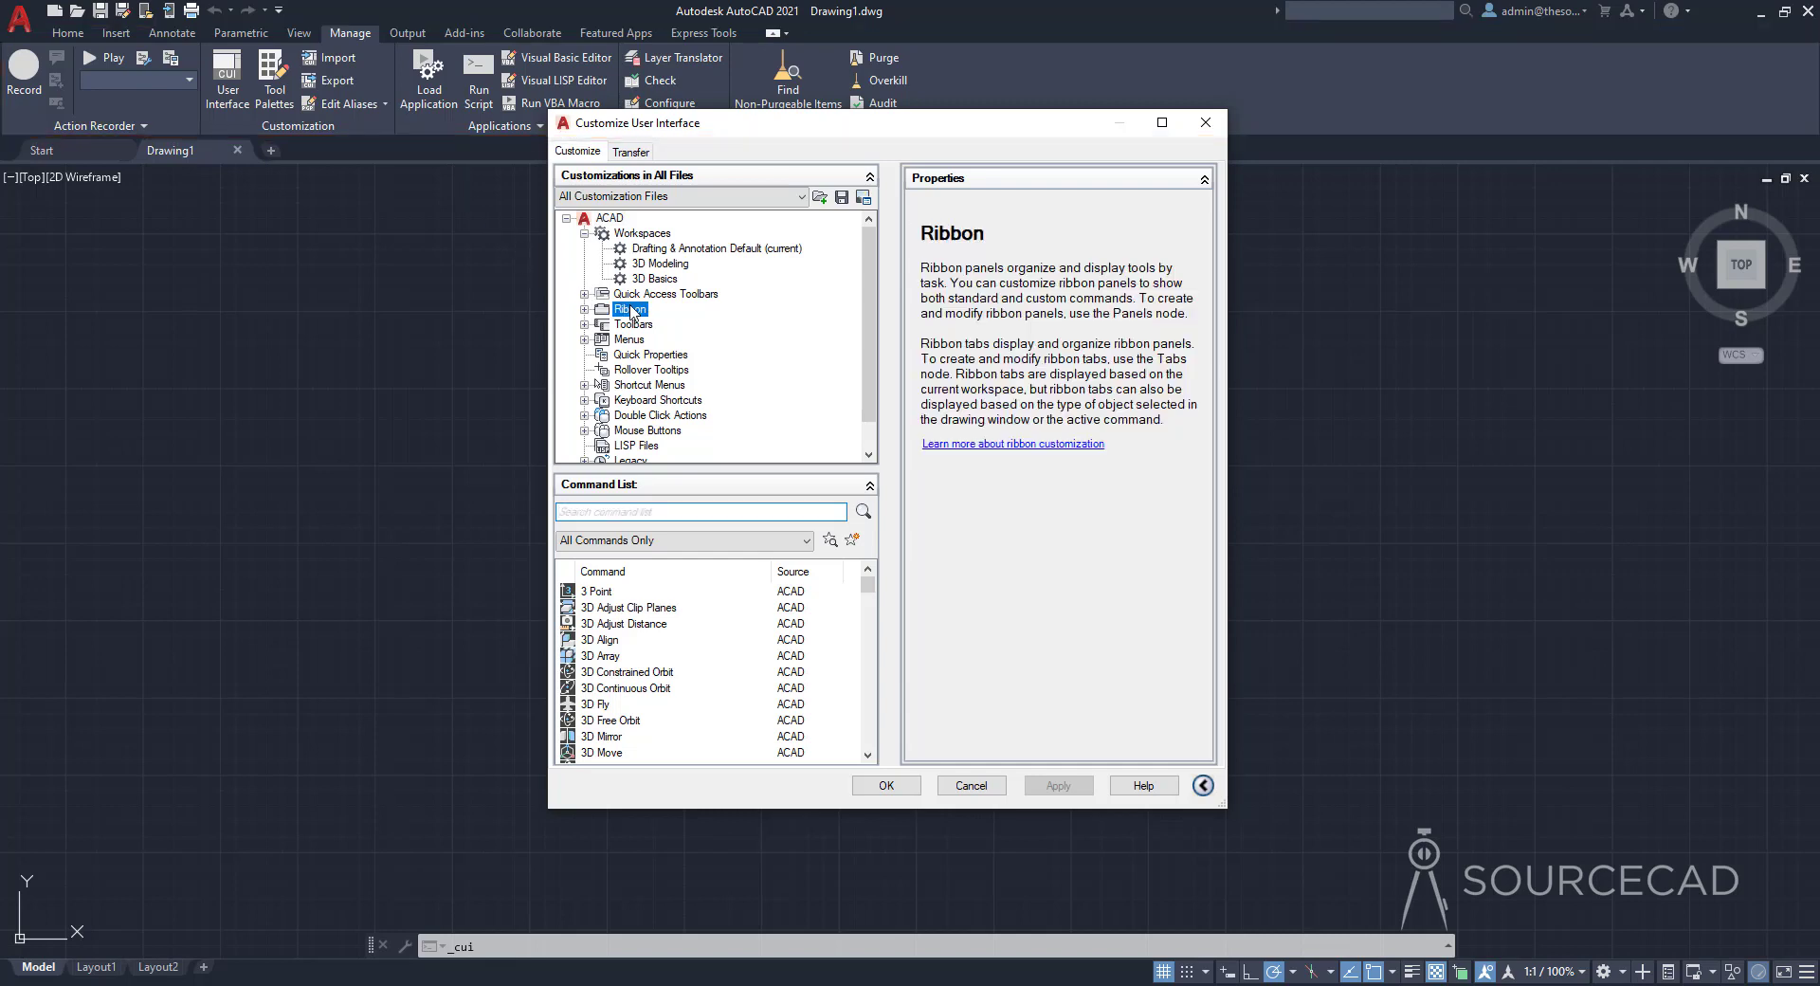
click(584, 310)
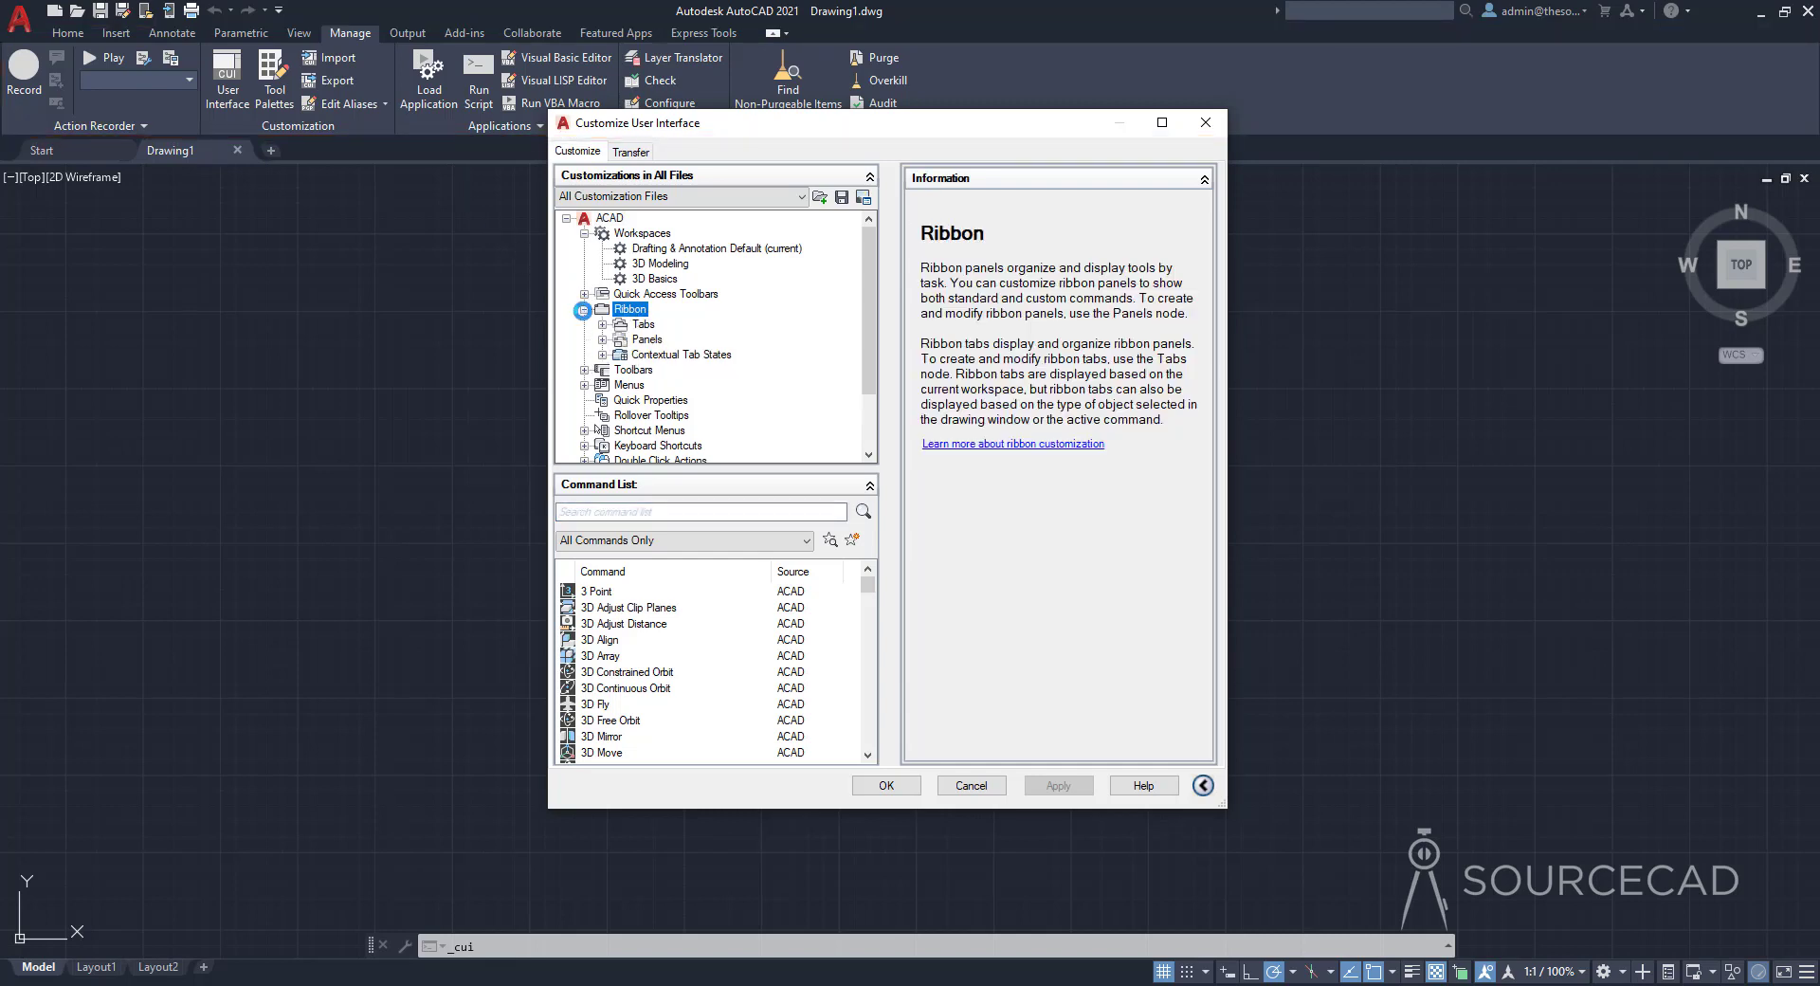
click(653, 341)
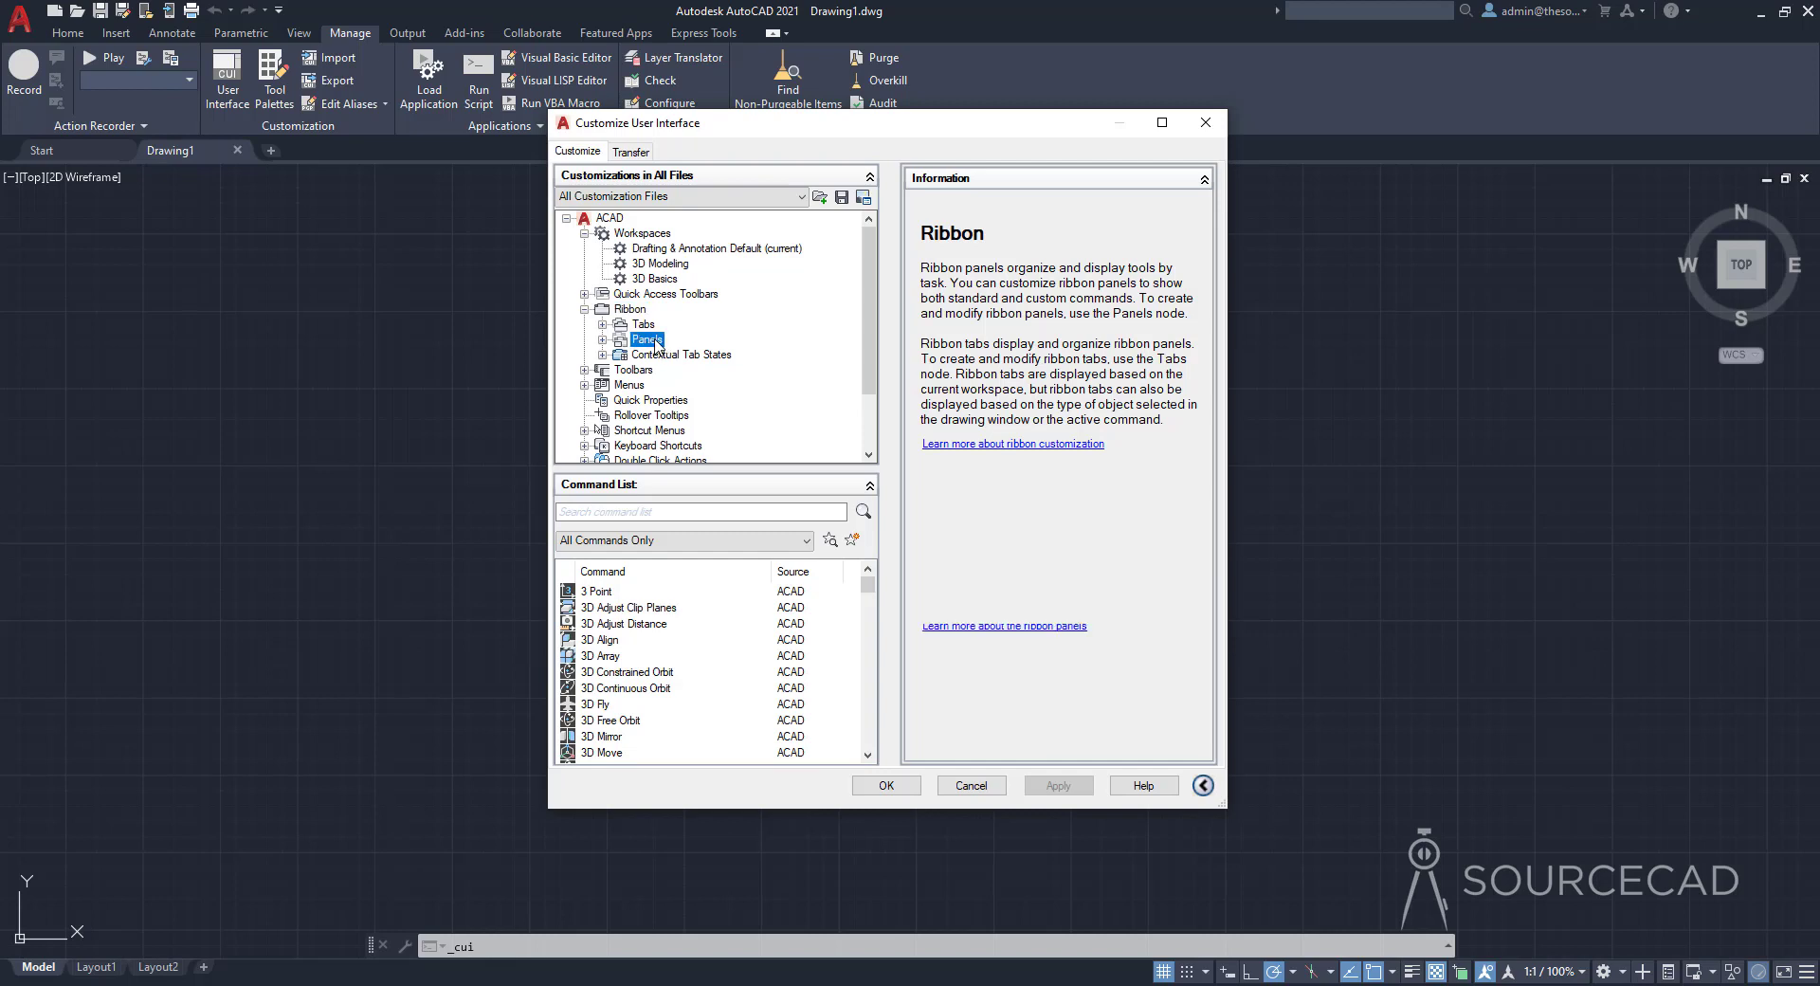
click(602, 339)
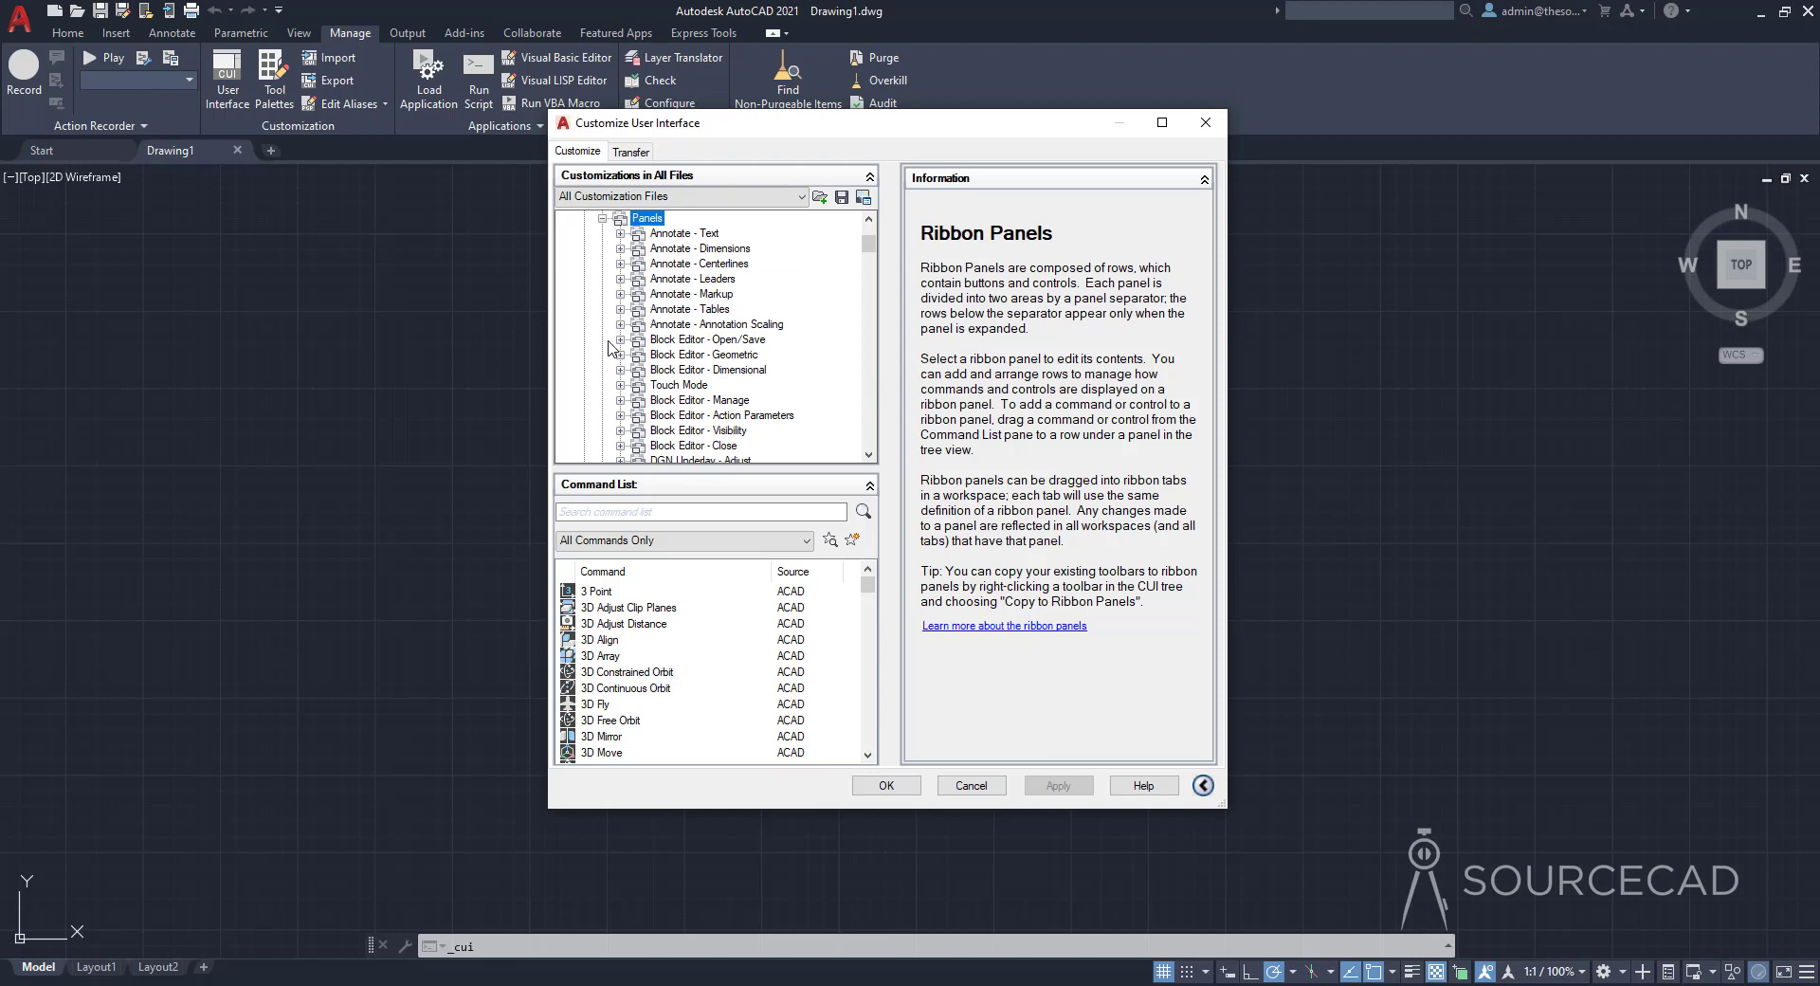
Create a new ribbon panel named SourceCAD
mouse_move(868, 245)
mouse_down()
mouse_move(873, 445)
mouse_move(880, 232)
mouse_up()
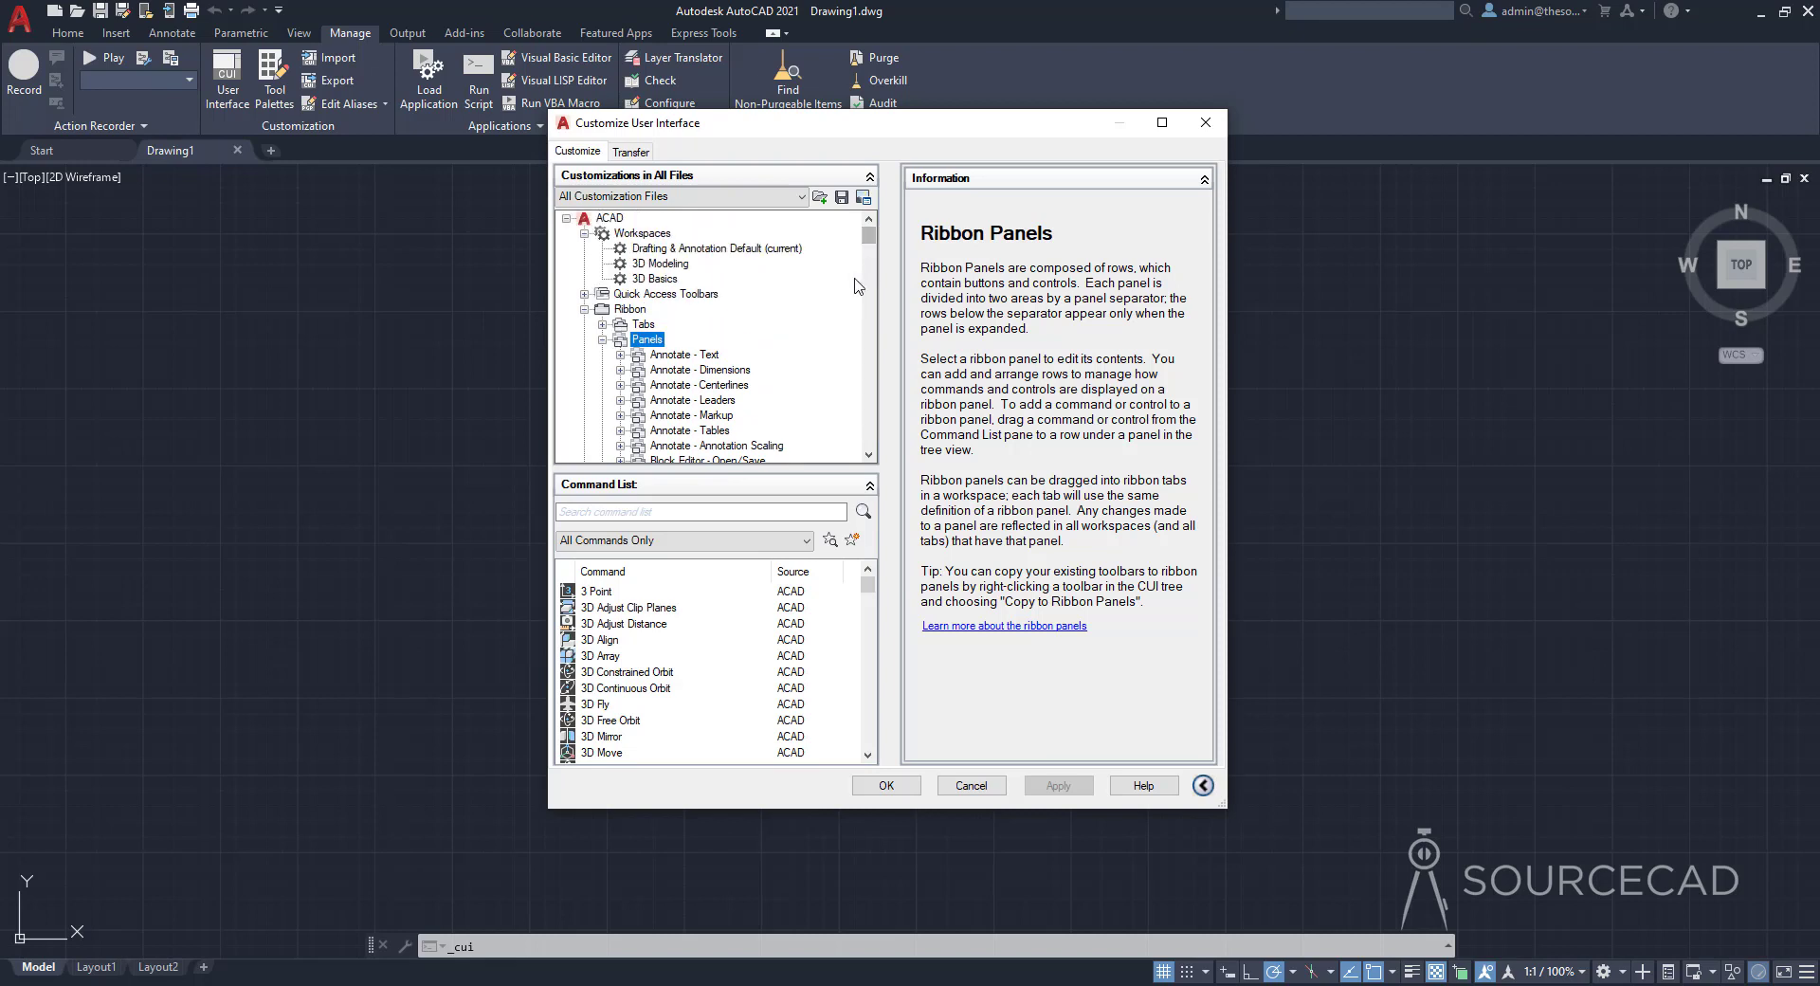
right_click(650, 343)
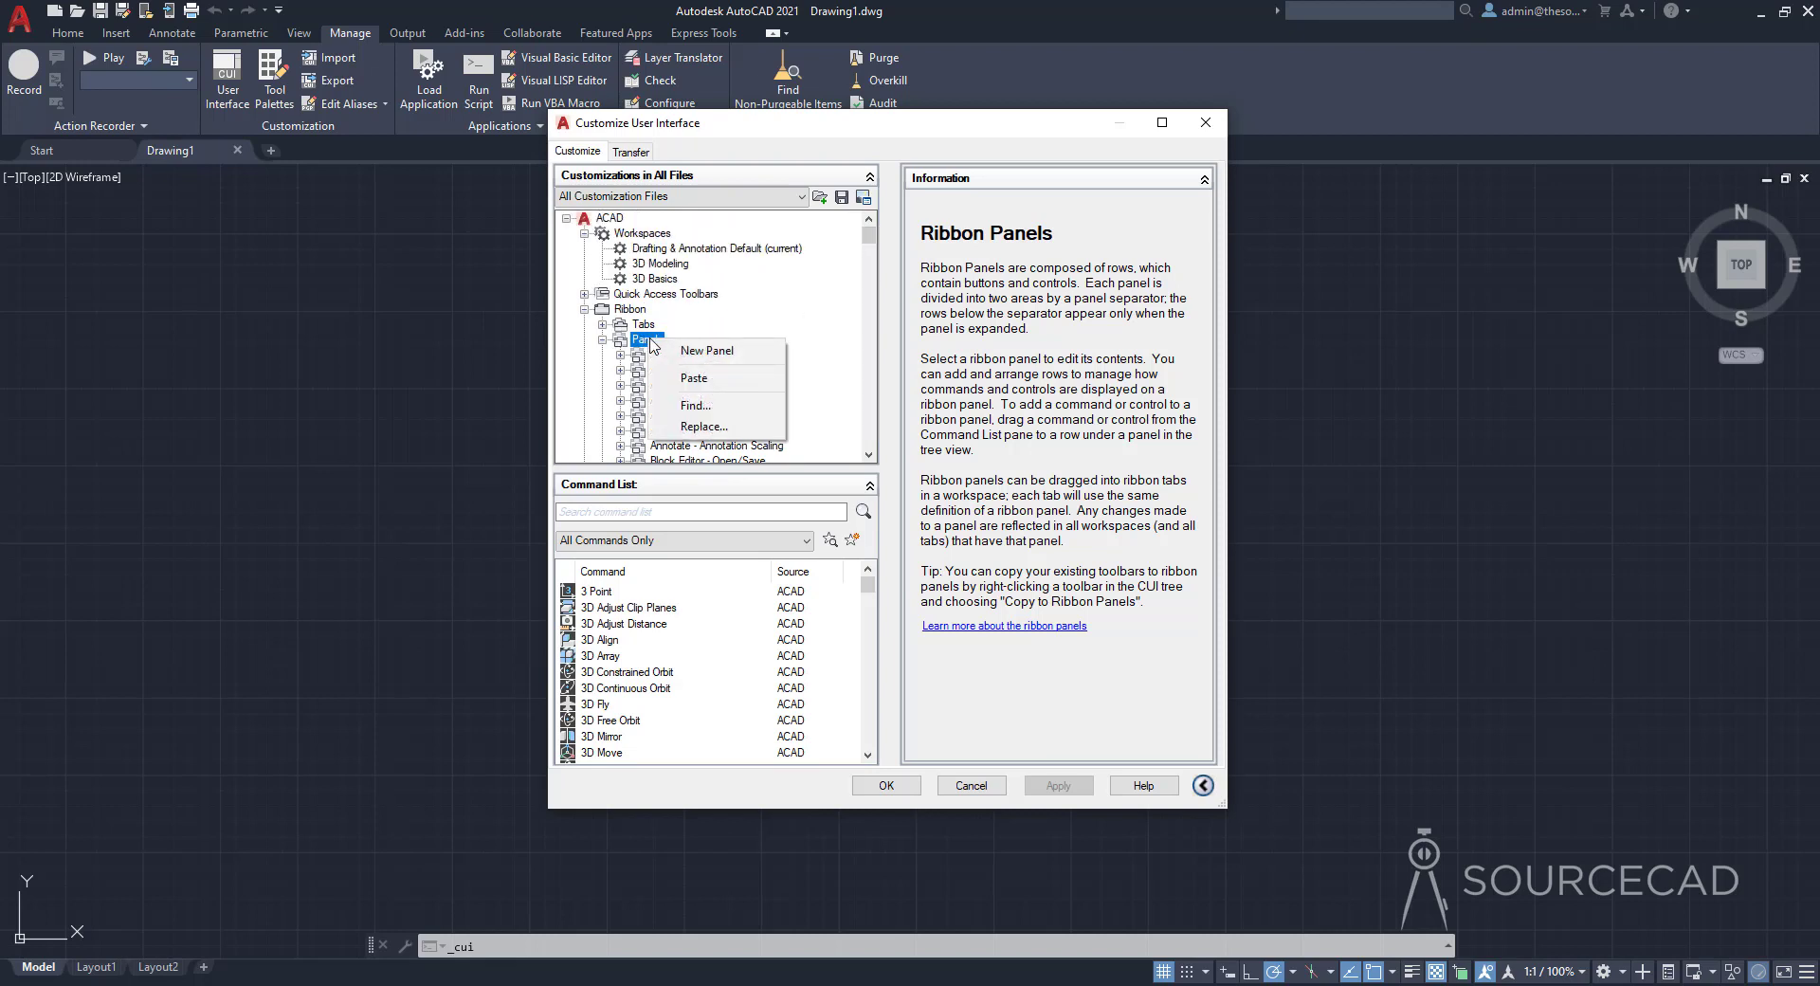
click(772, 358)
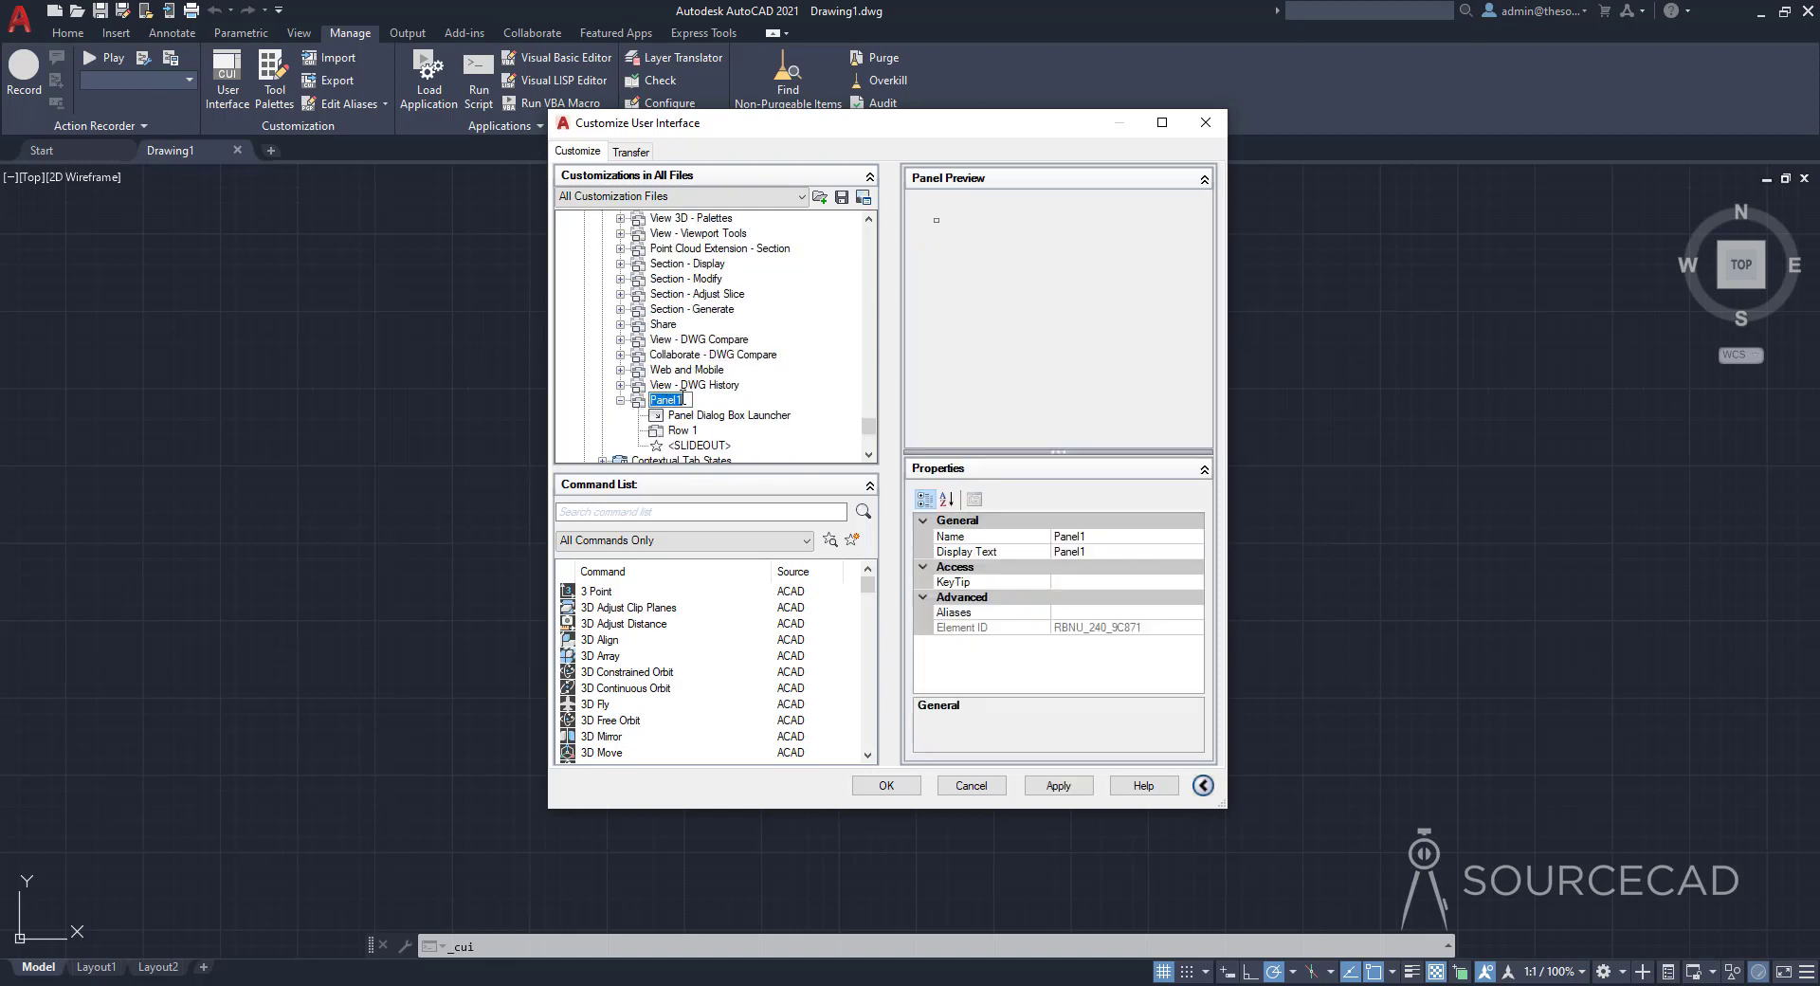
text(SourceCAd)
key(BackSpace)
text(D)
key(Return)
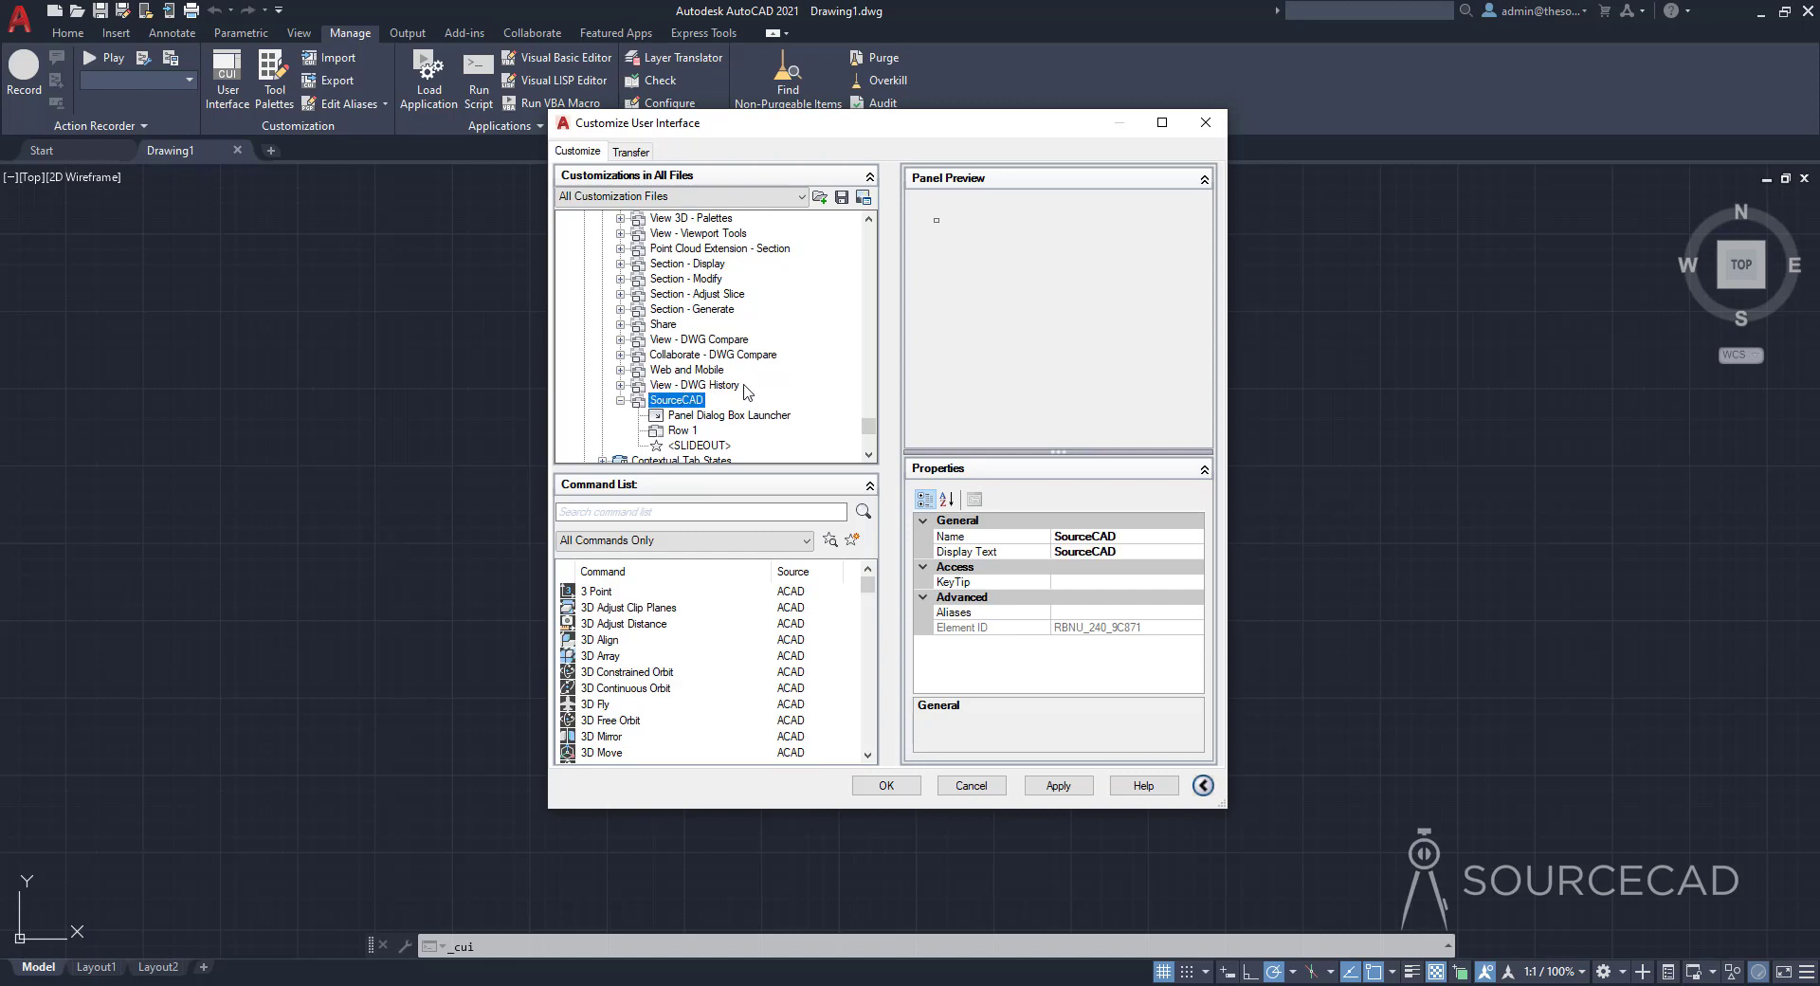
Examine the SourceCAD panel's elements: Panel Dialog Box Launcher, Row 1 and the slideout
click(868, 455)
click(868, 455)
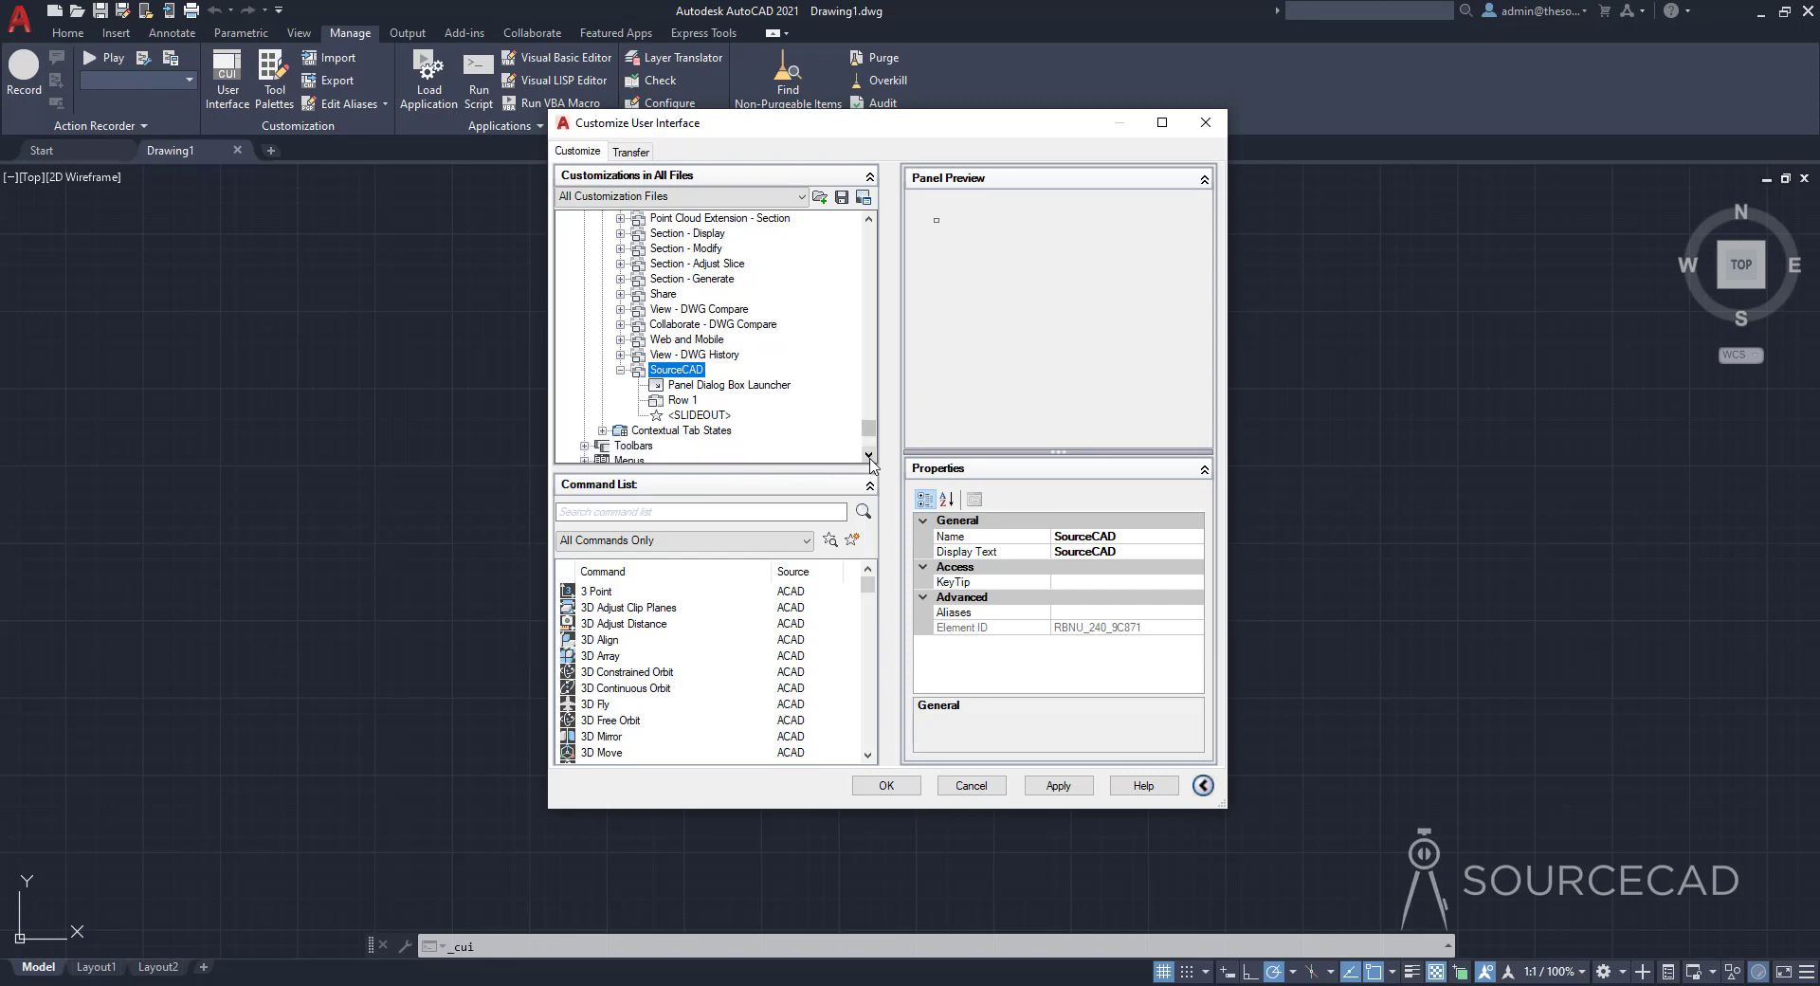
click(728, 386)
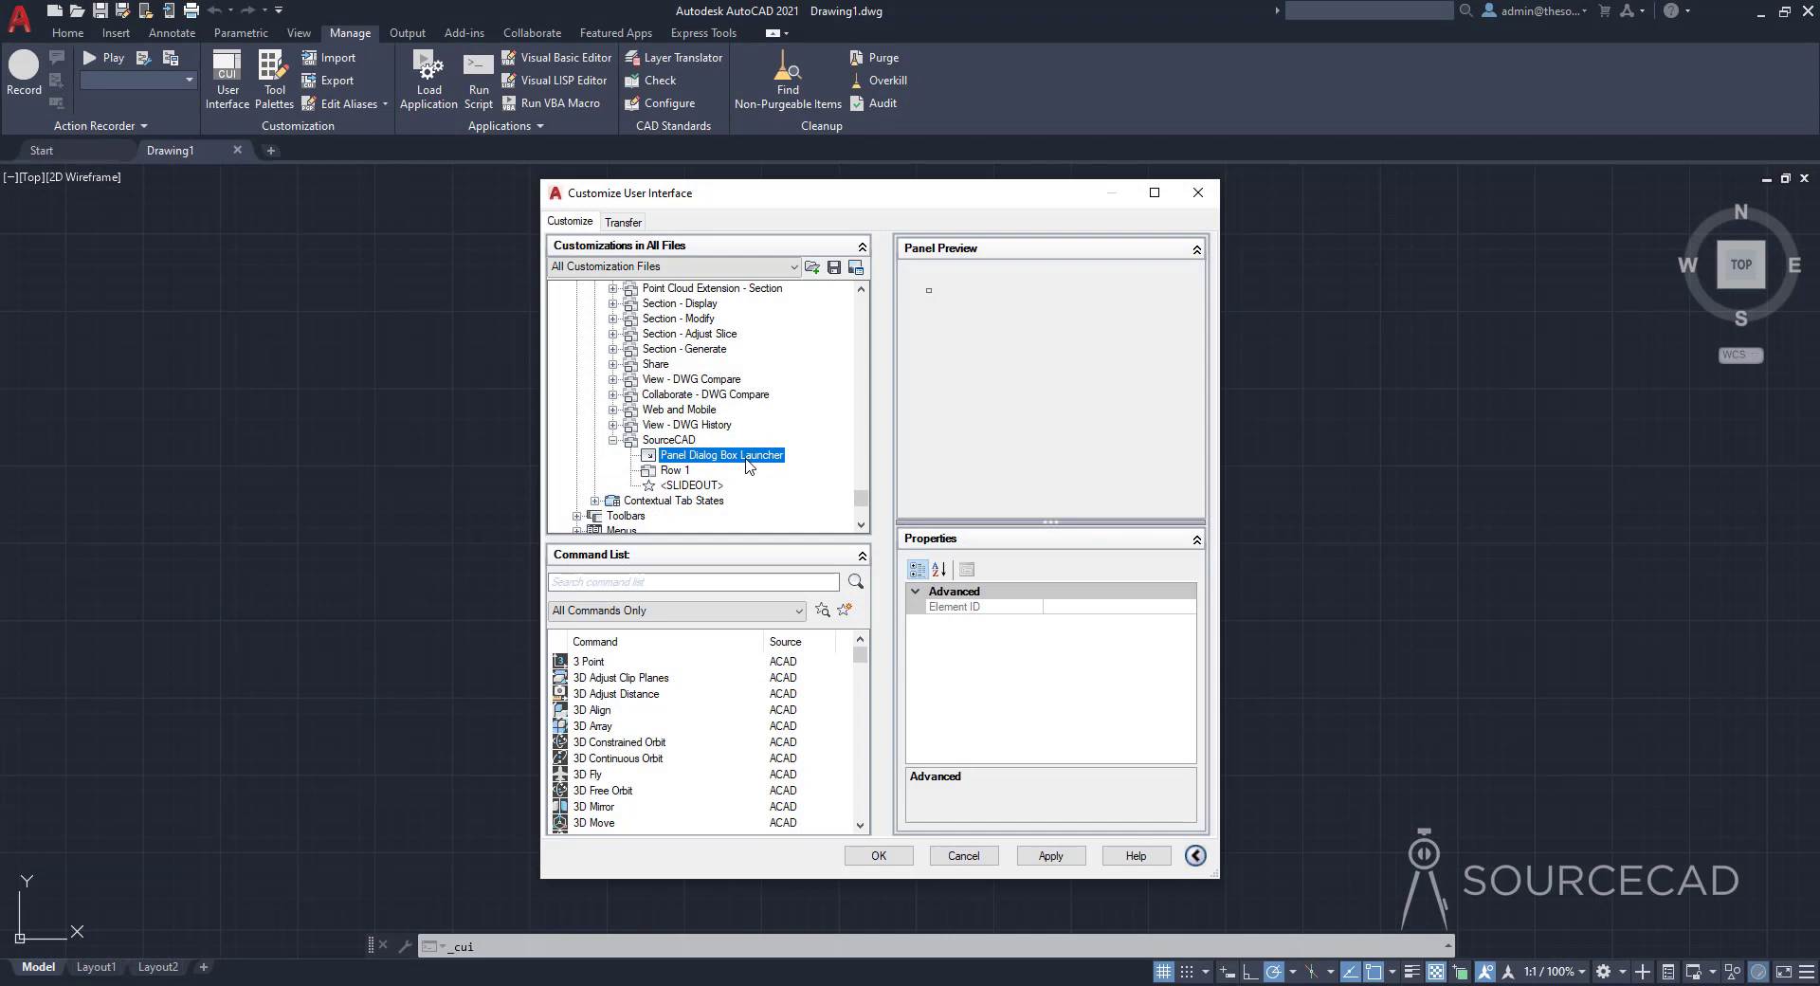
click(669, 471)
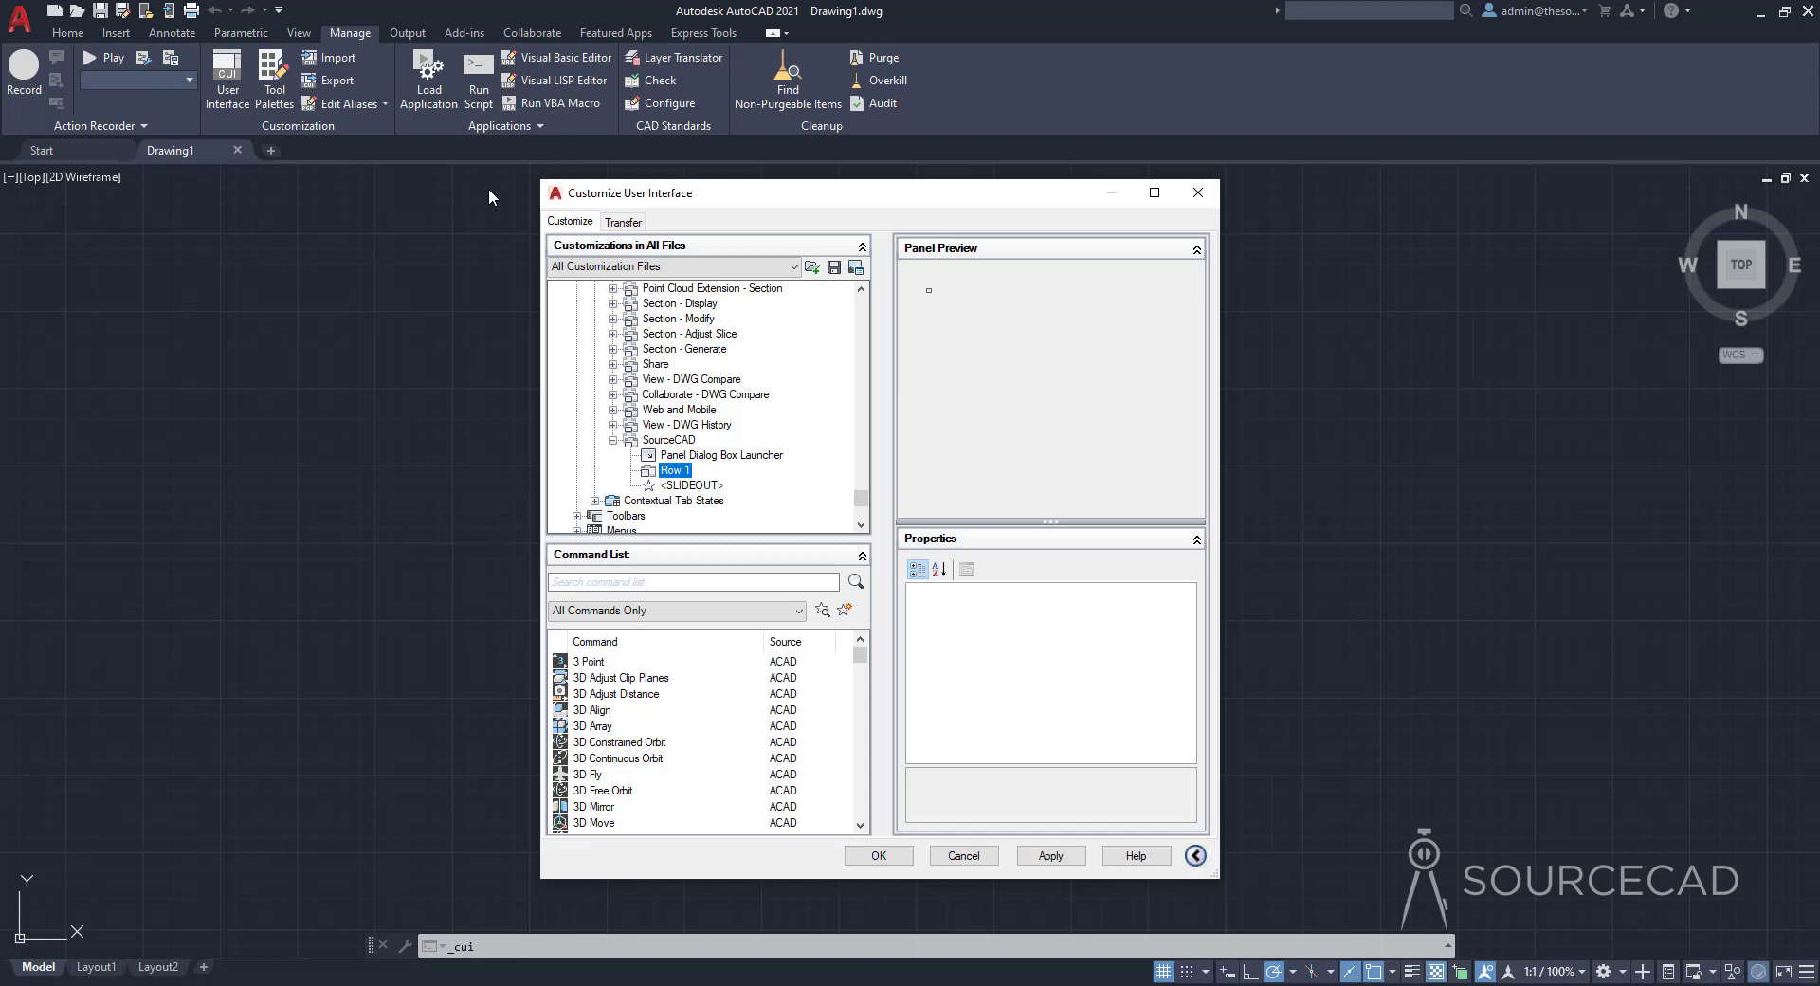
click(688, 456)
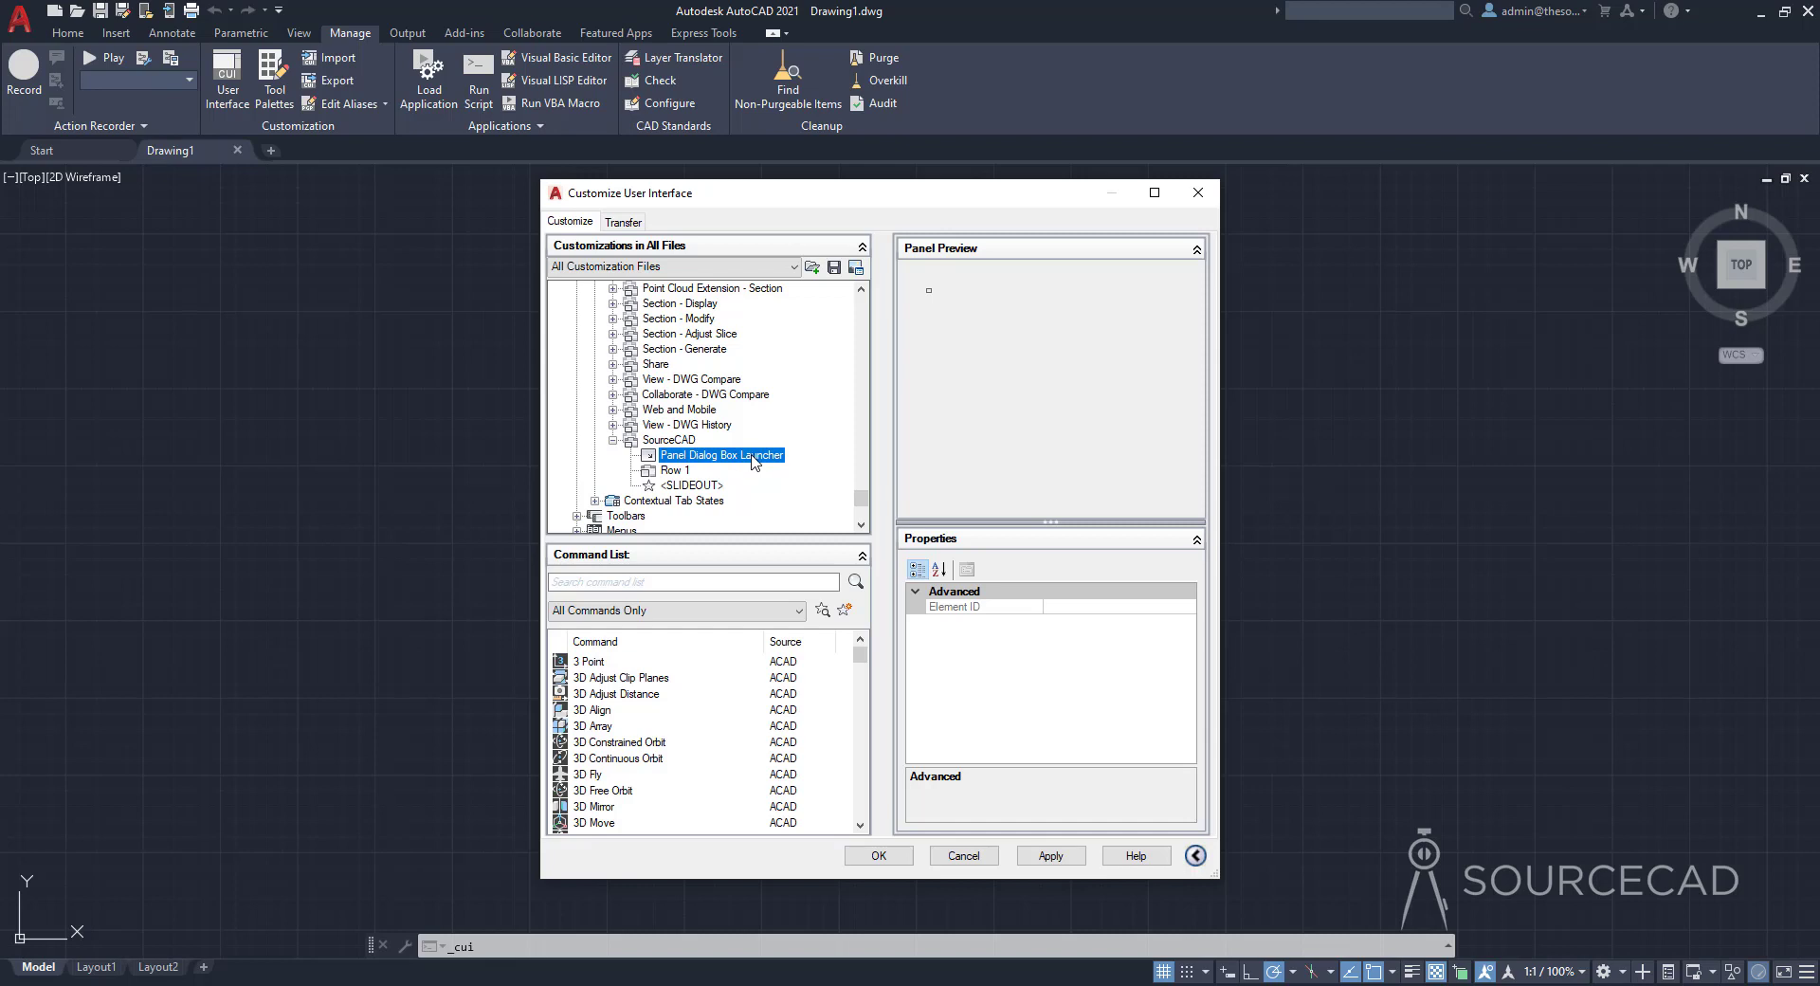
click(676, 471)
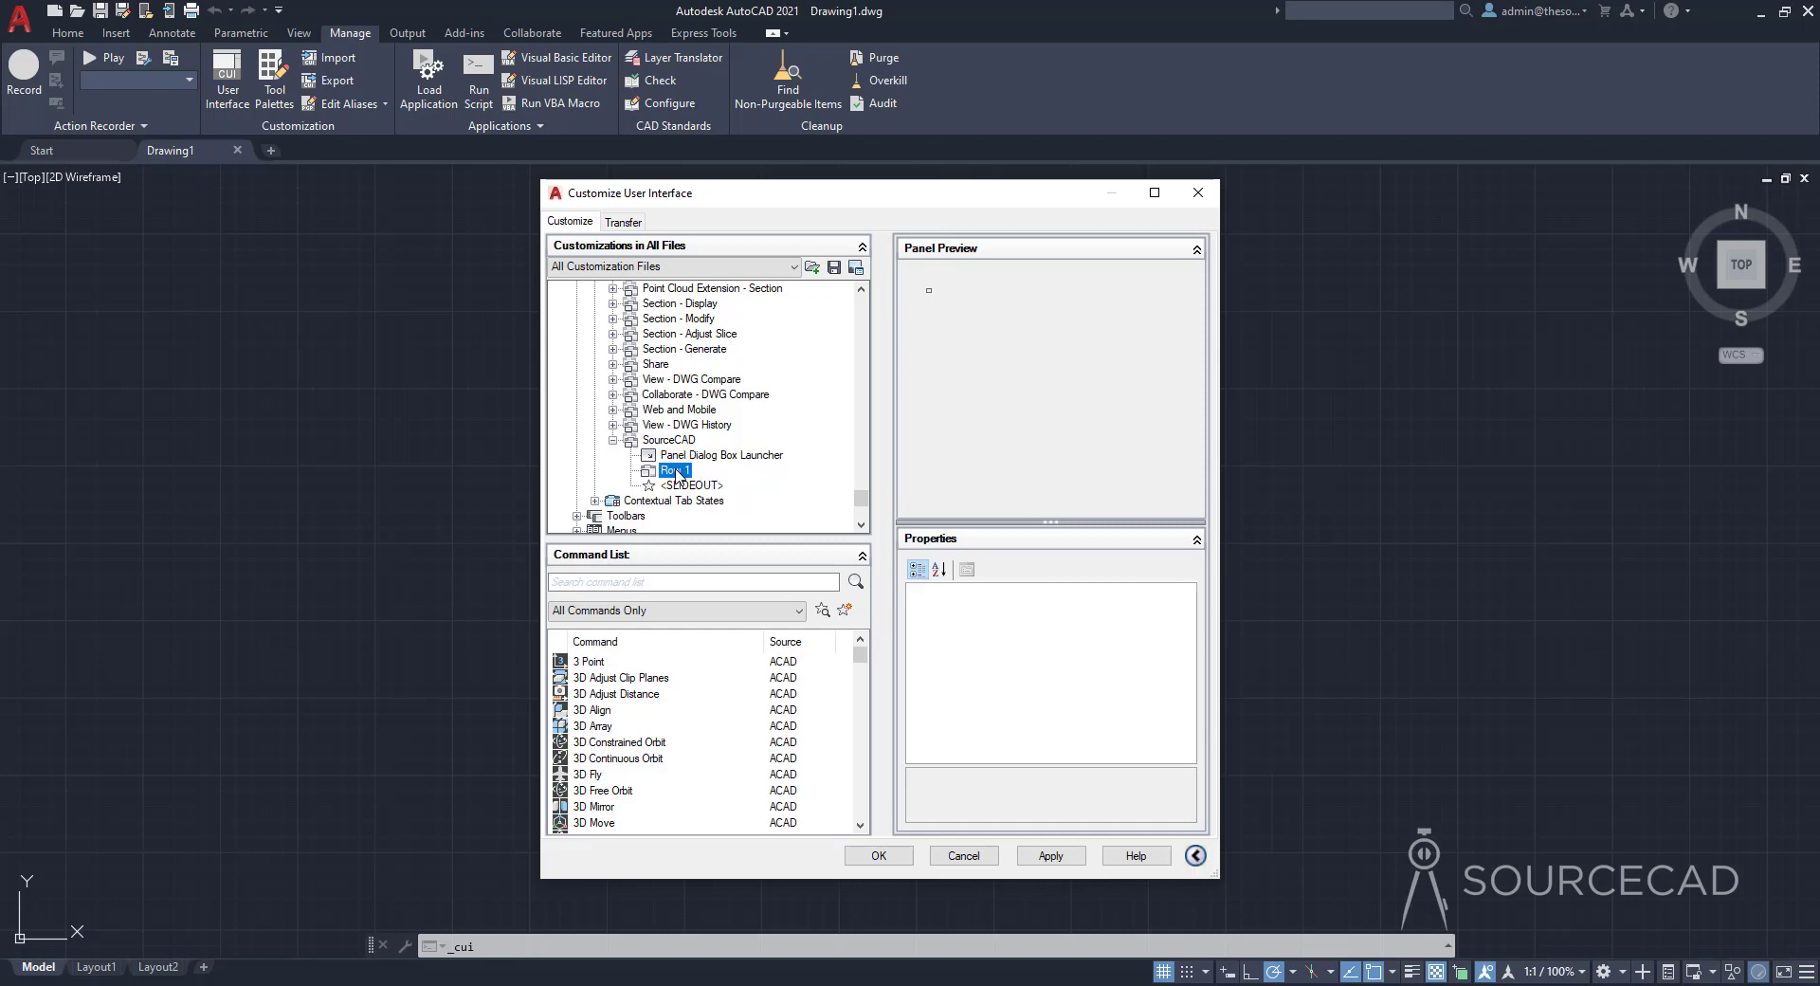
click(701, 487)
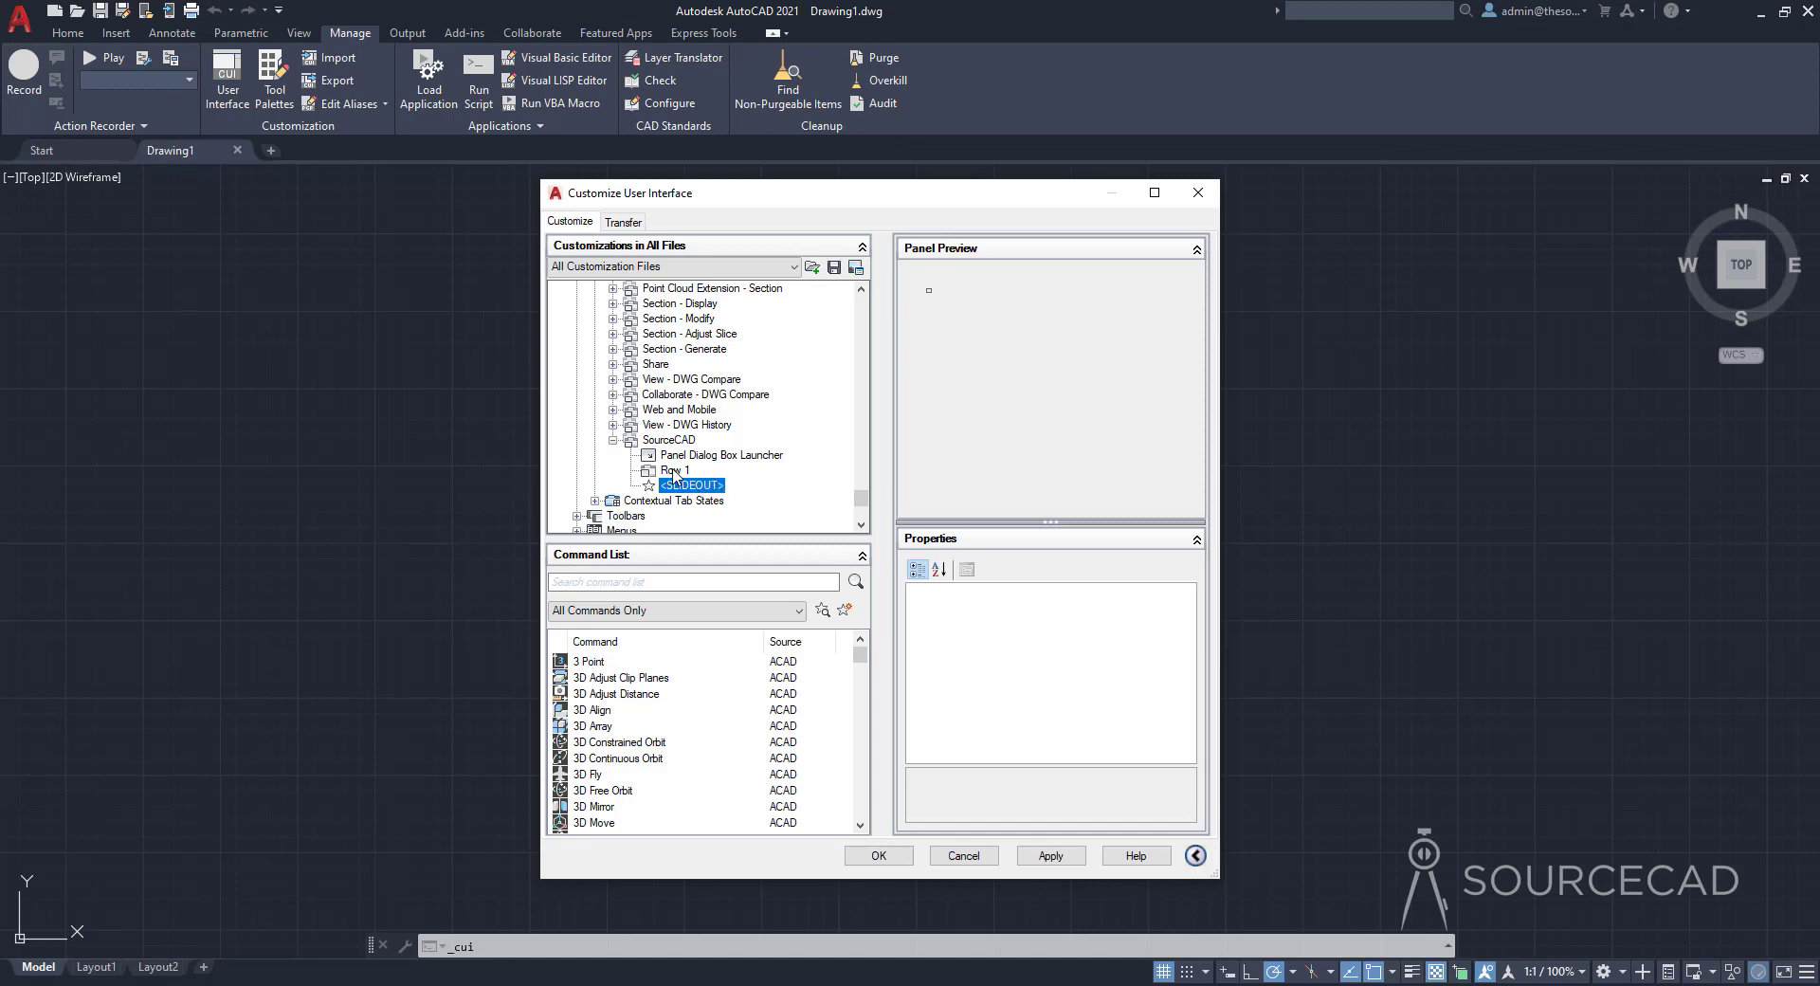
click(675, 472)
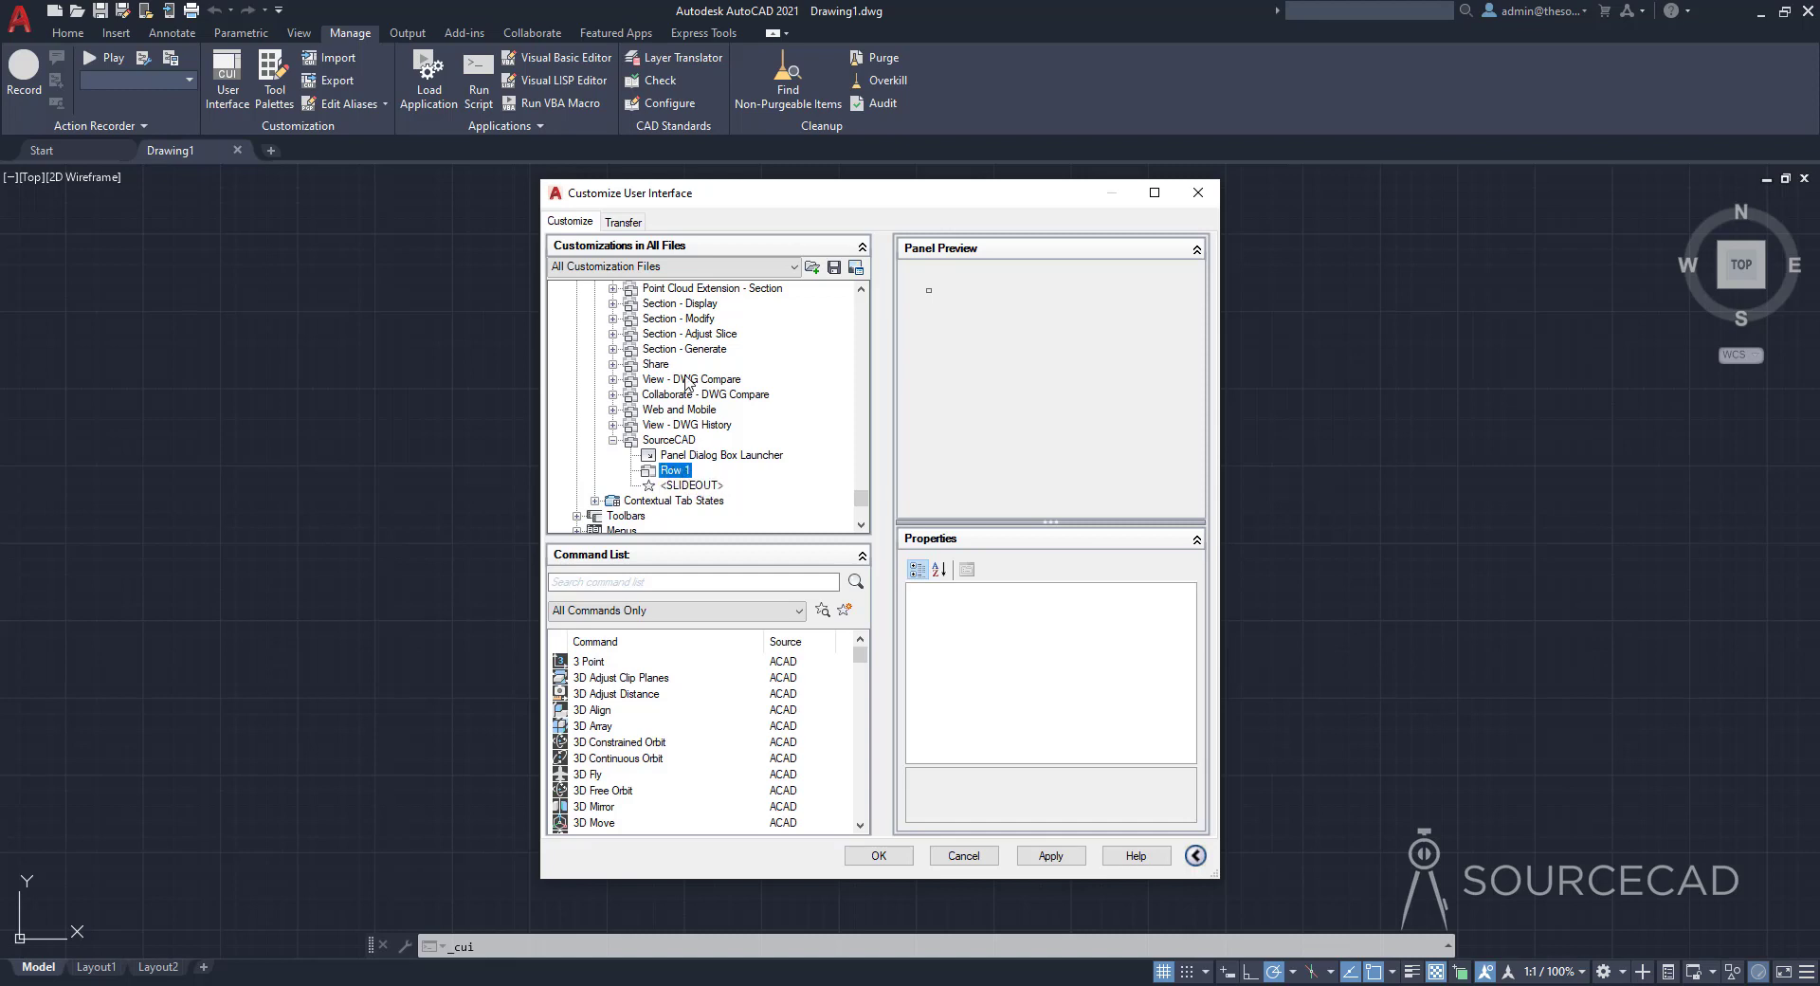
Search the command list for "ellipse" and copy the Ellipse, Center command into Row 1 of the SourceCAD panel
drag(770, 194, 784, 110)
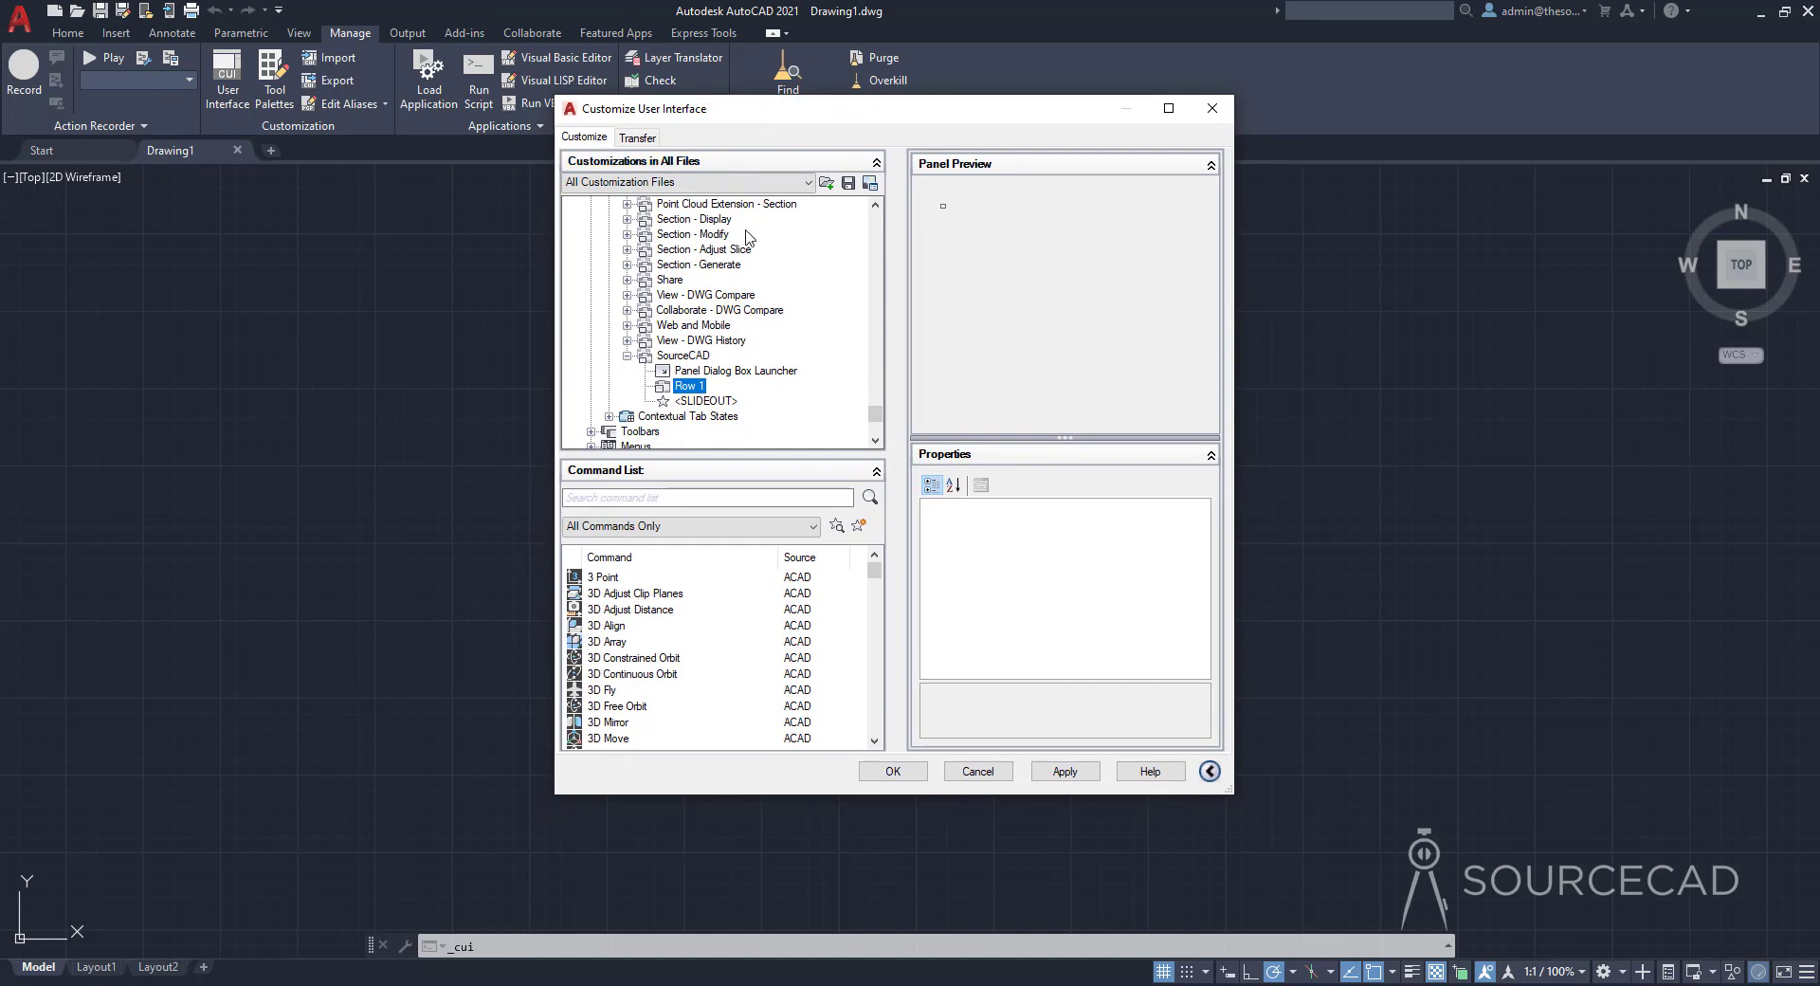
click(606, 499)
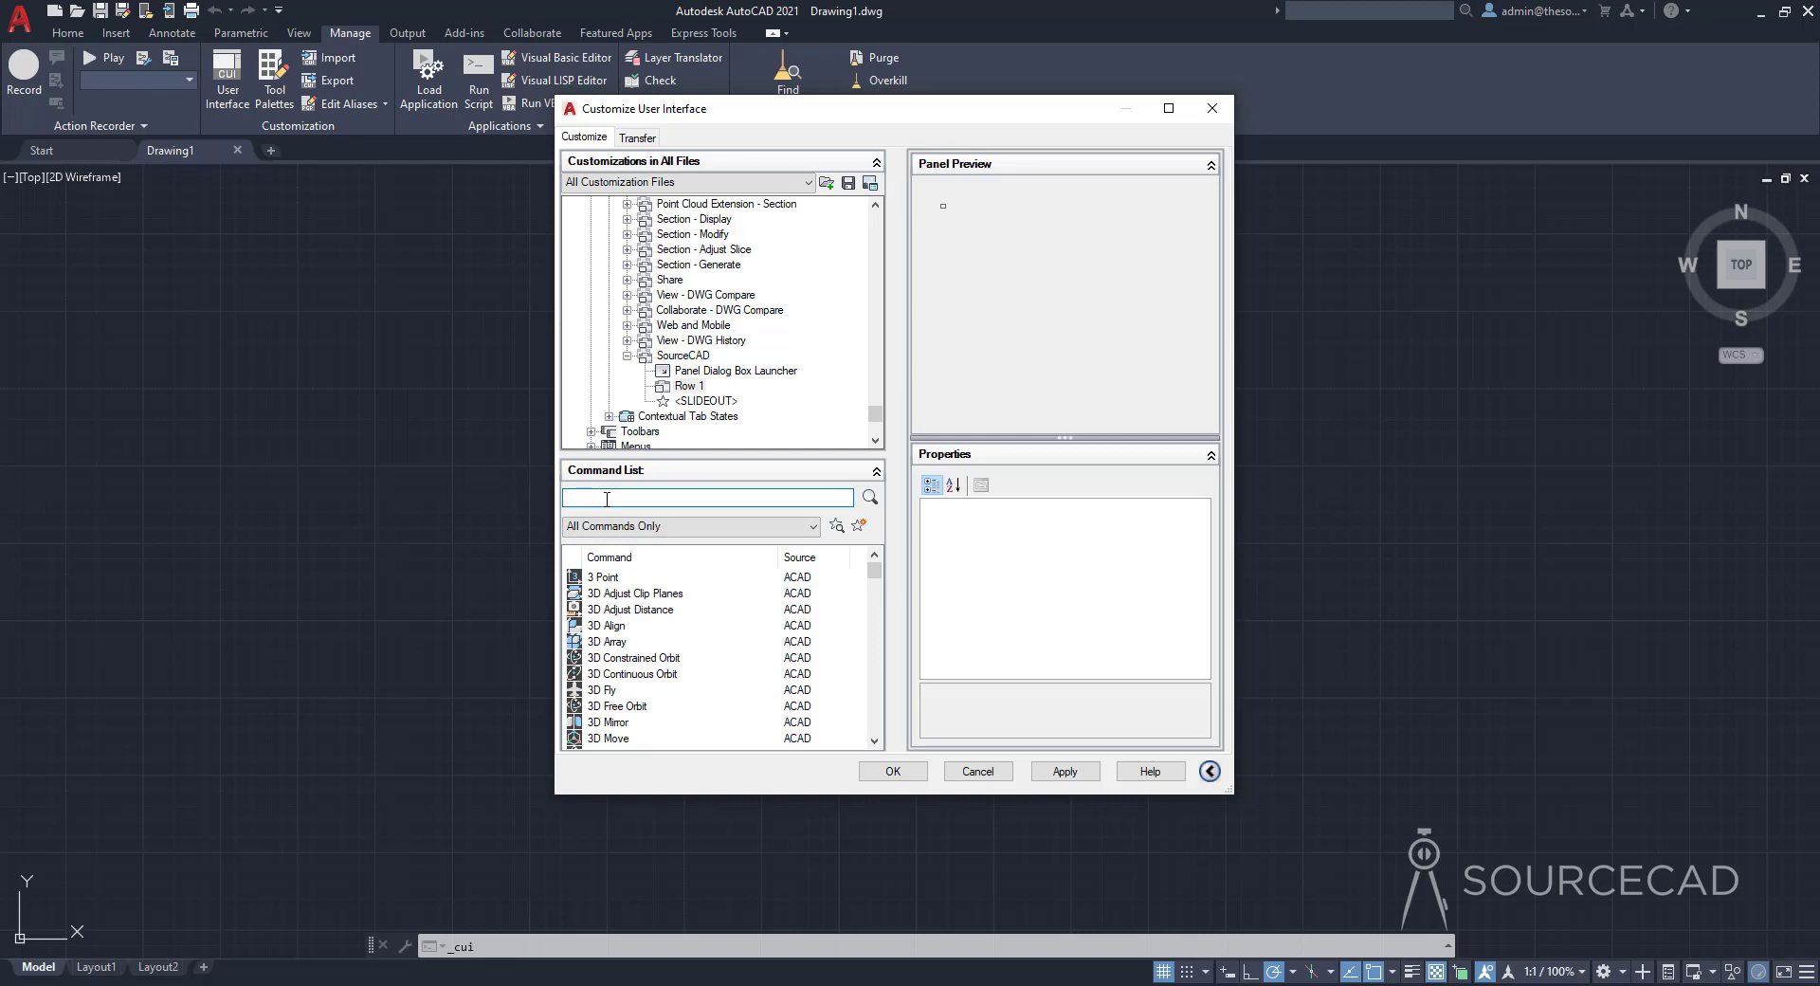
text(ellipse)
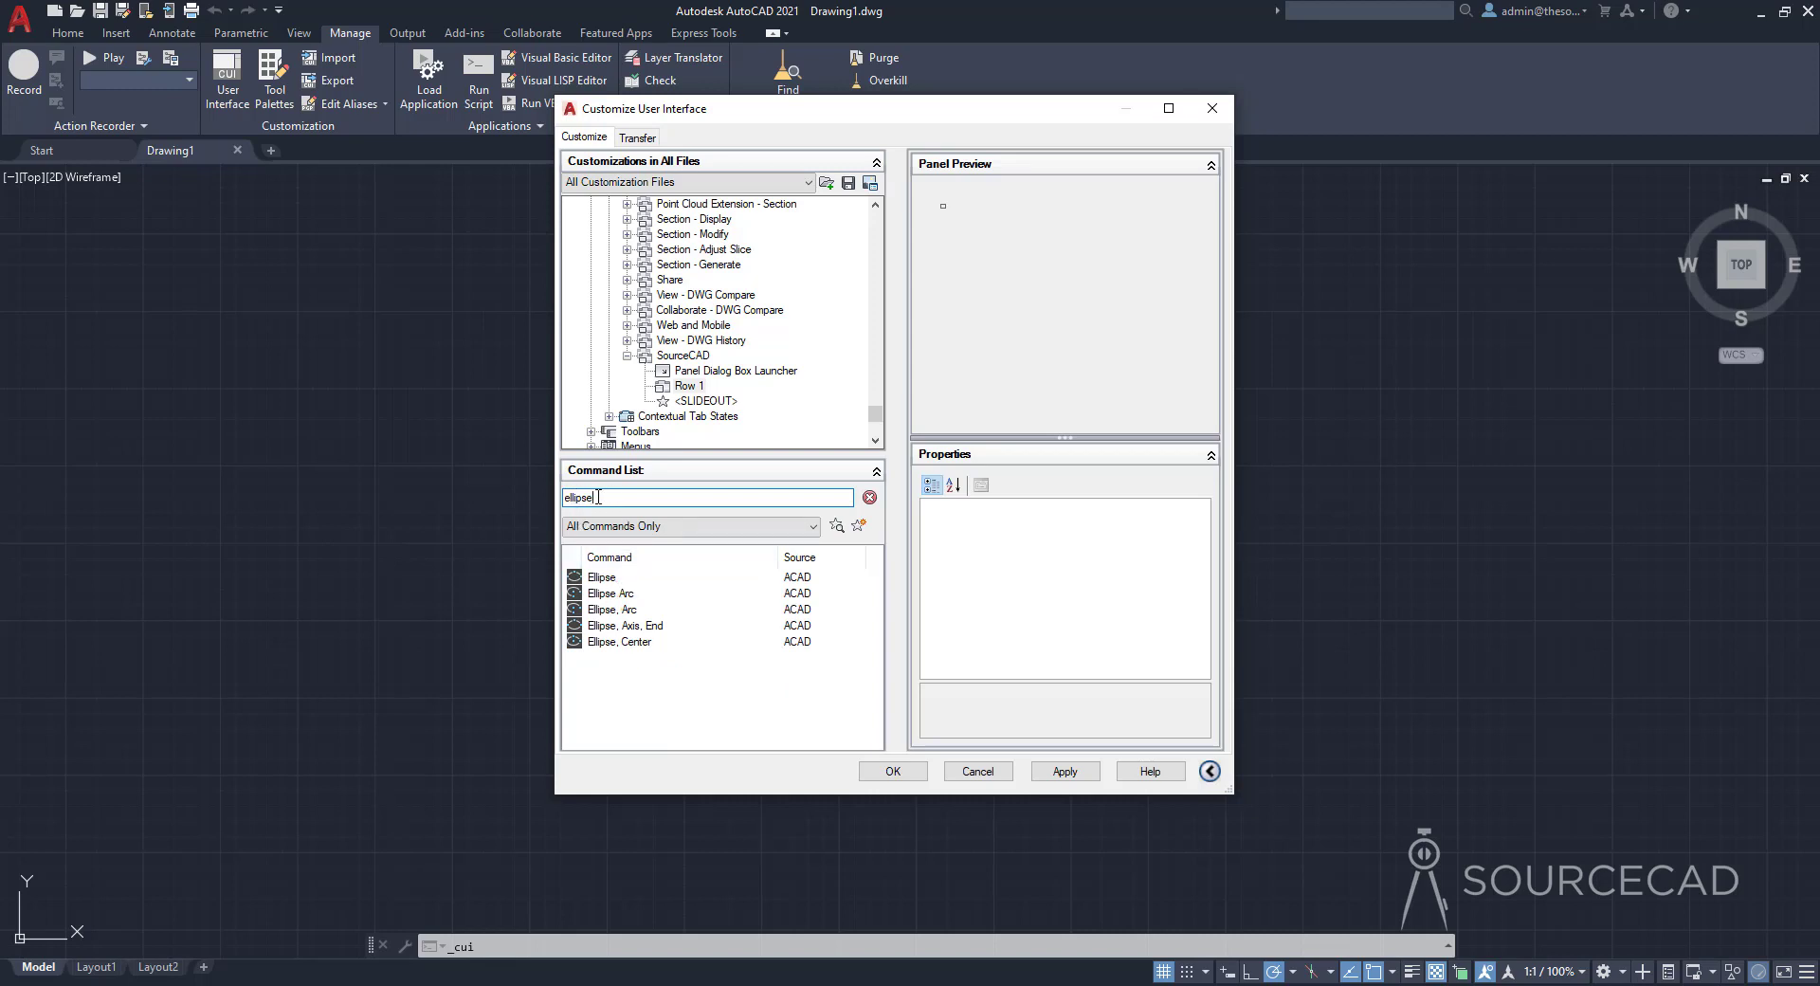
click(625, 643)
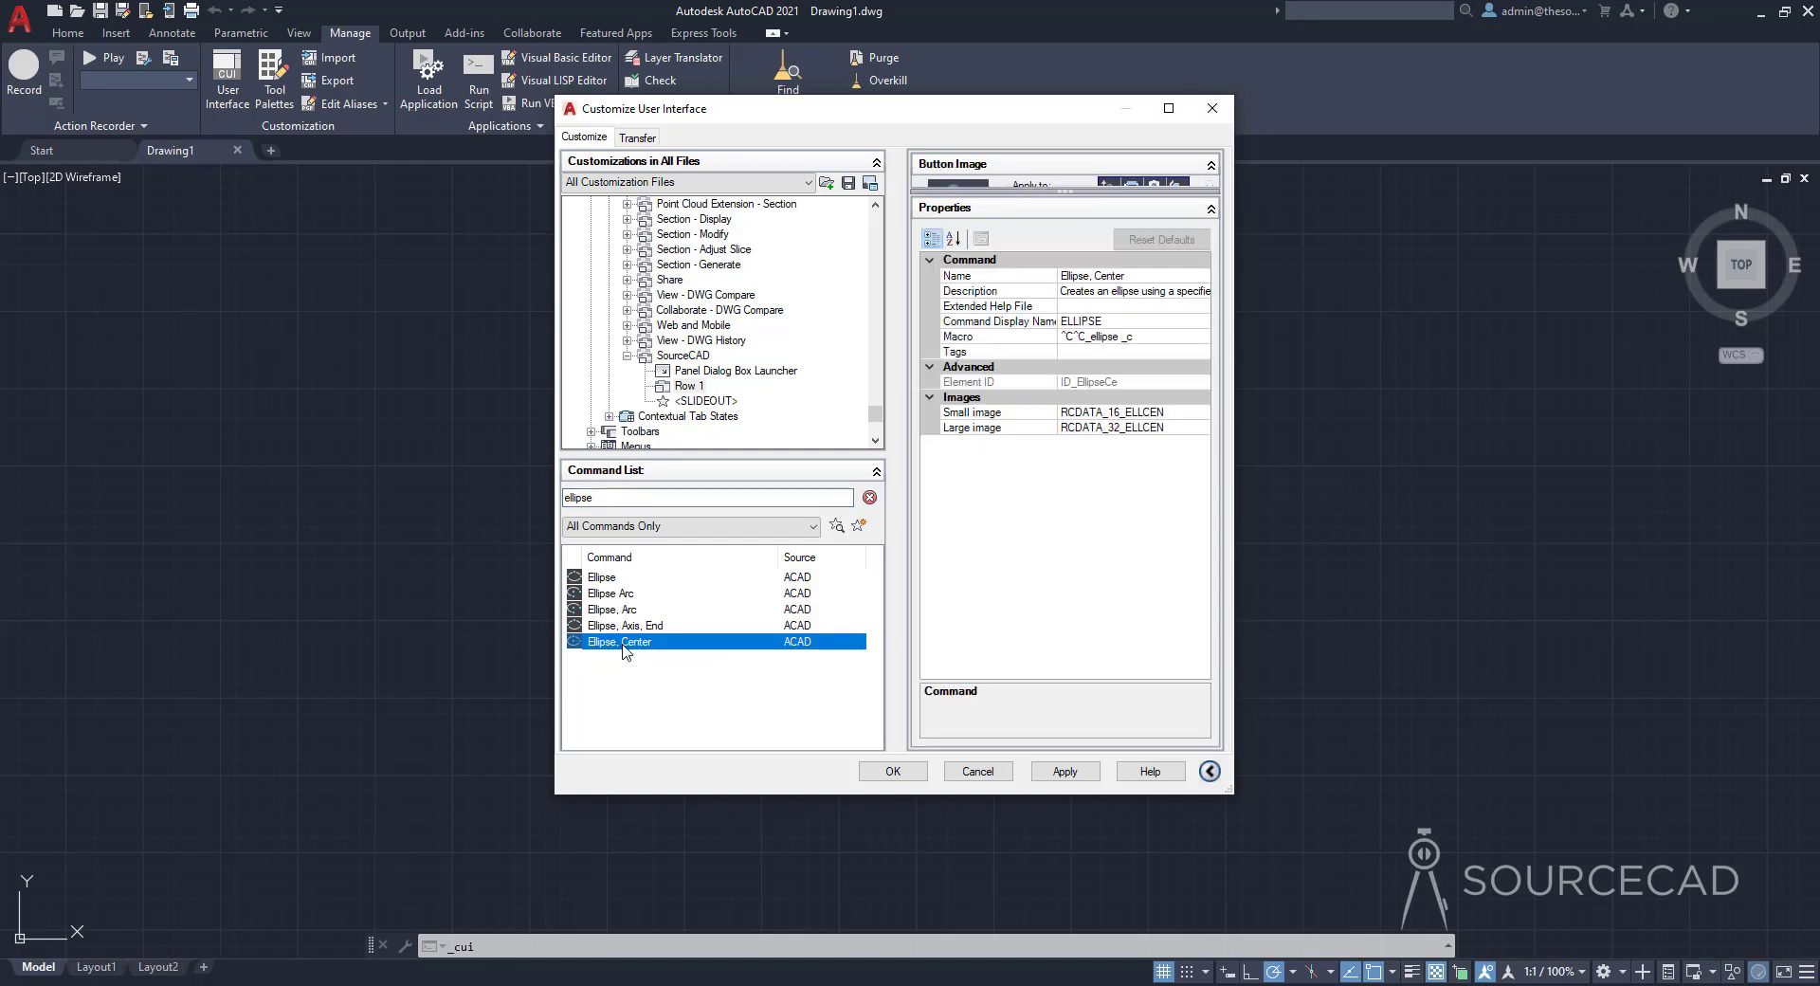
right_click(624, 643)
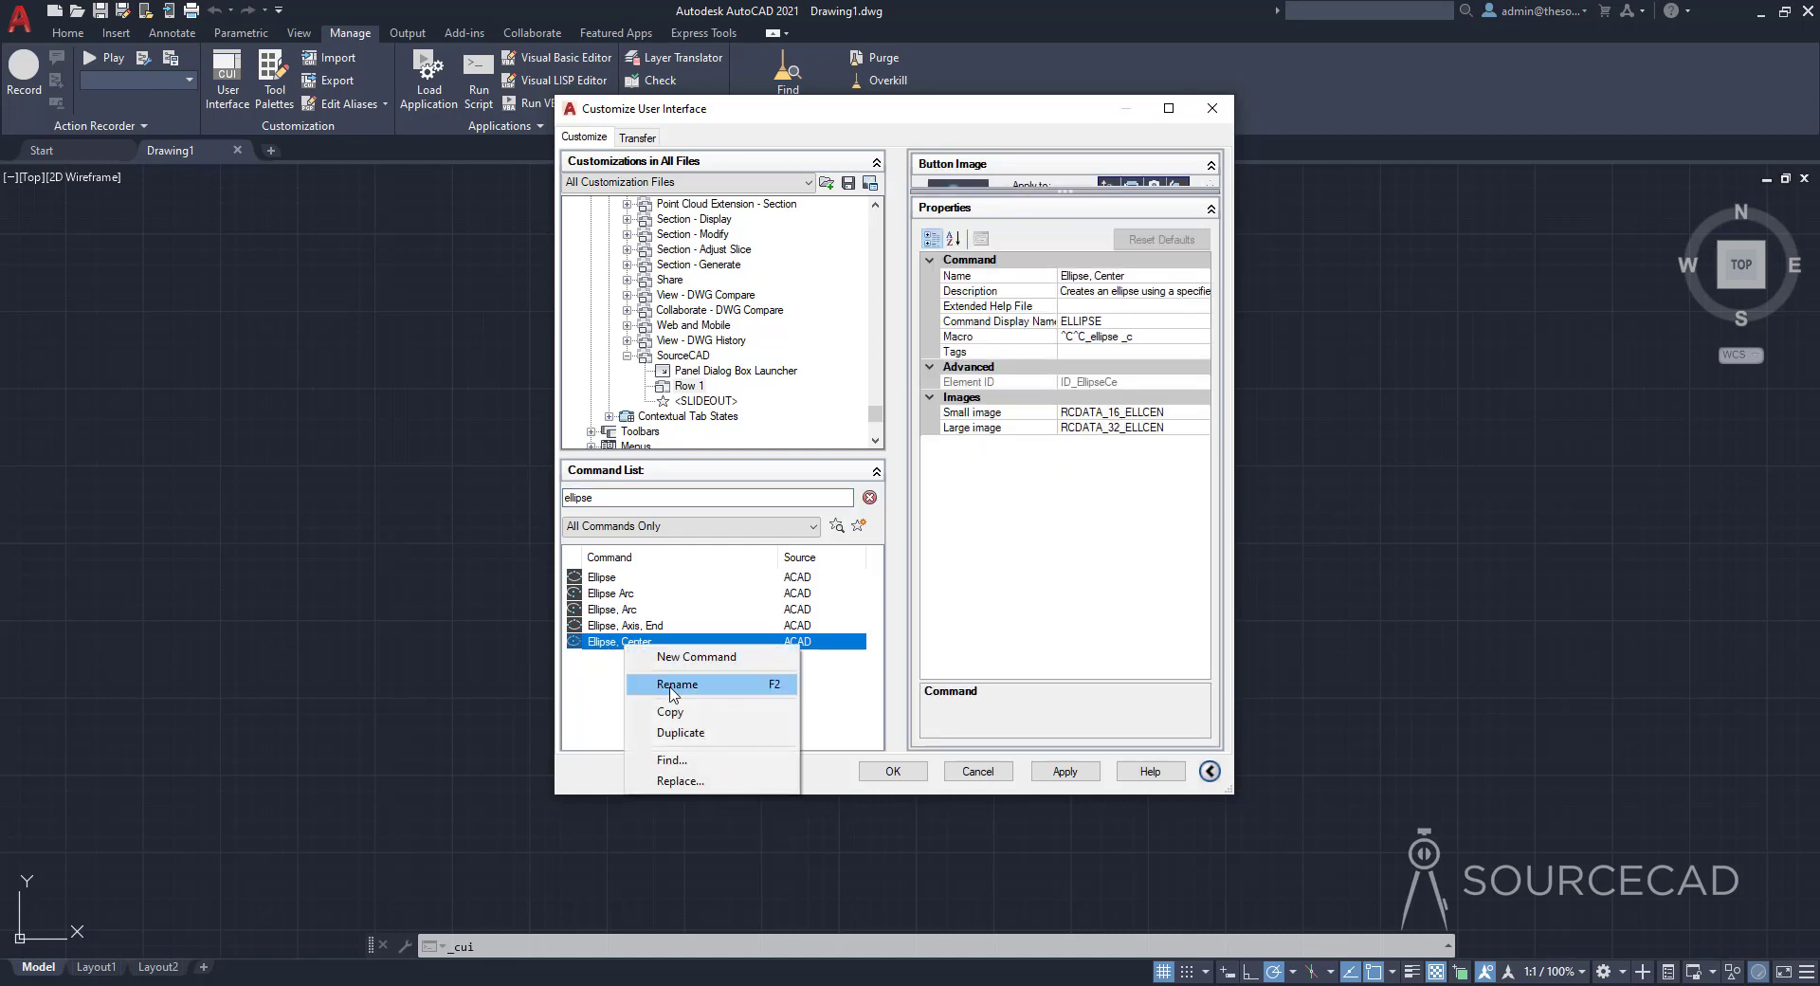
click(688, 712)
click(690, 387)
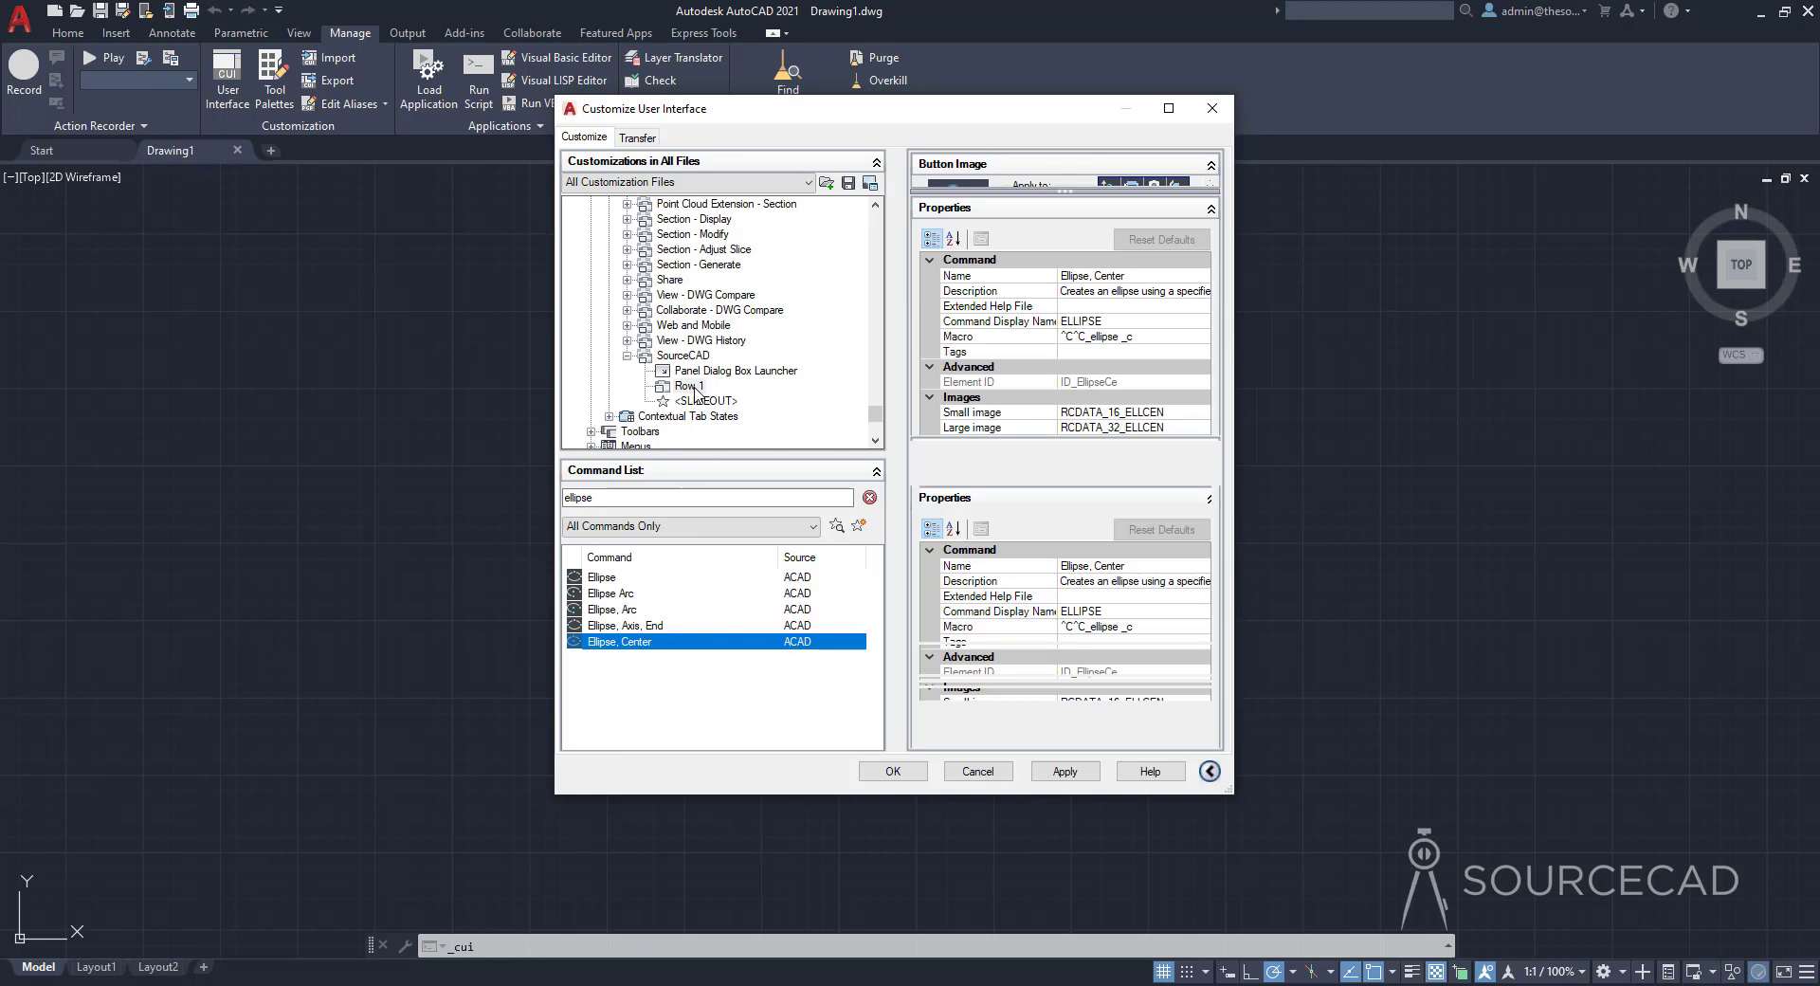
right_click(695, 392)
click(729, 622)
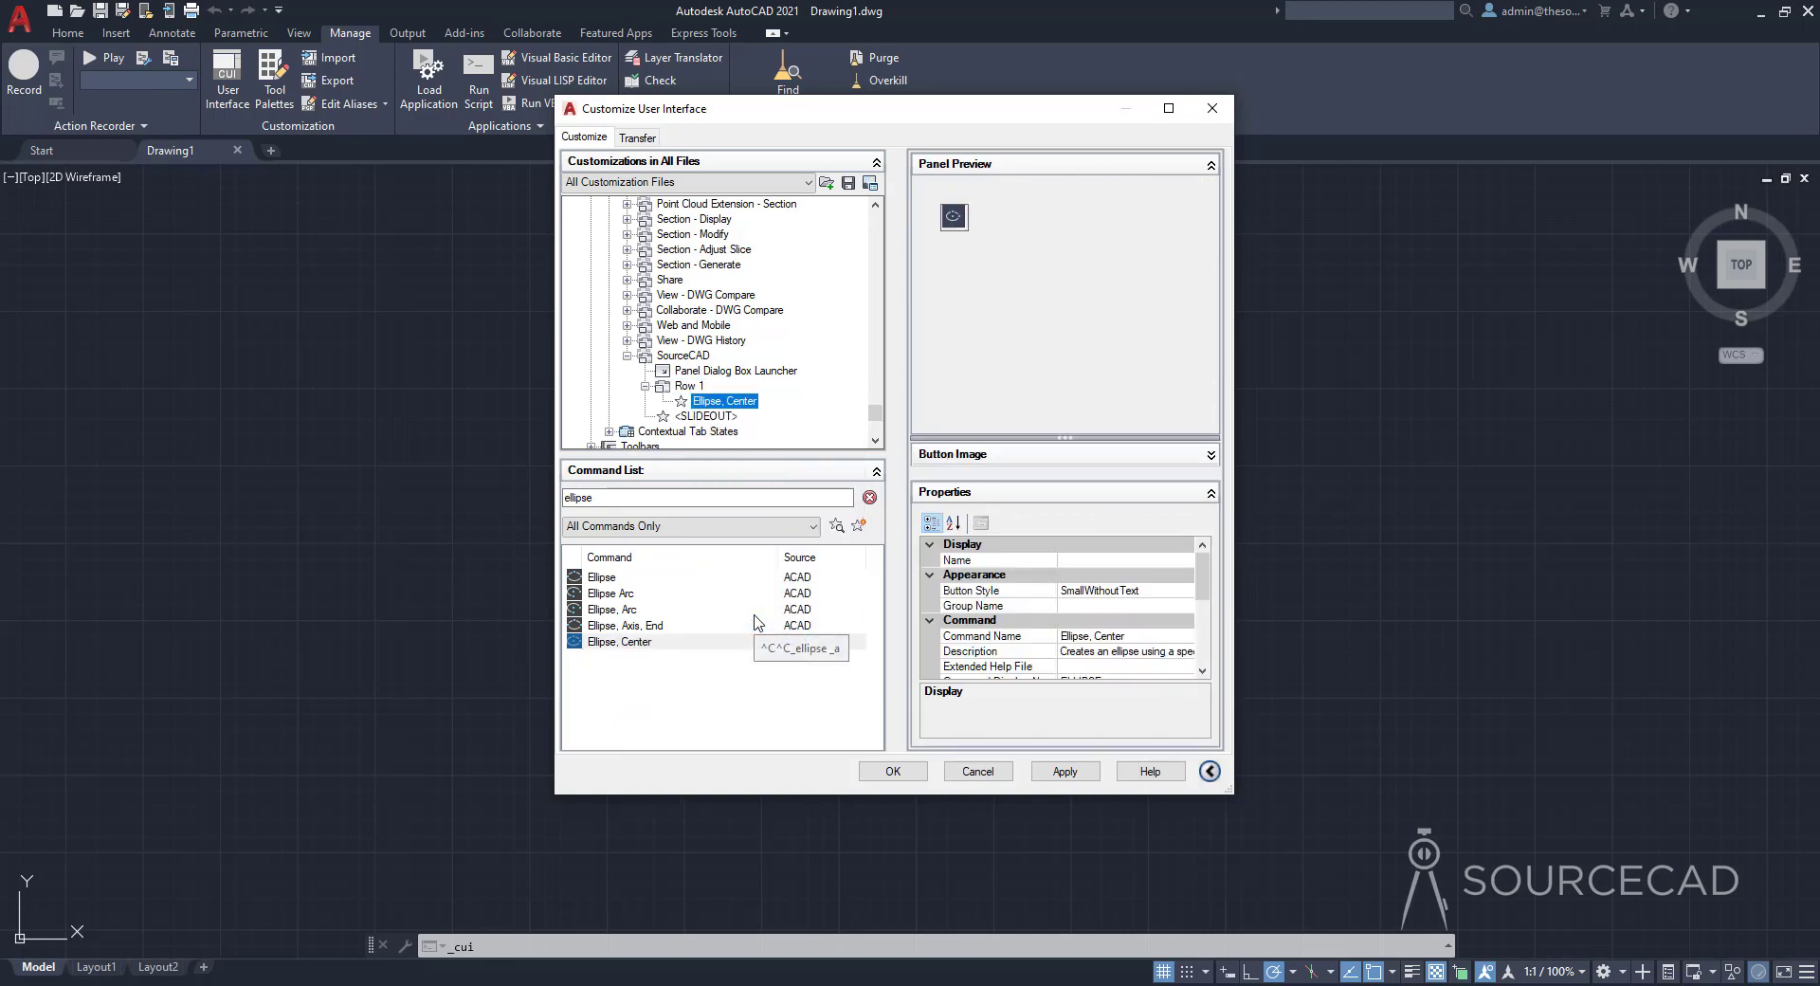
Search the command list for "multiline" and copy the Multiline command into Row 1 of the SourceCAD panel
drag(616, 498, 535, 496)
text(multiline)
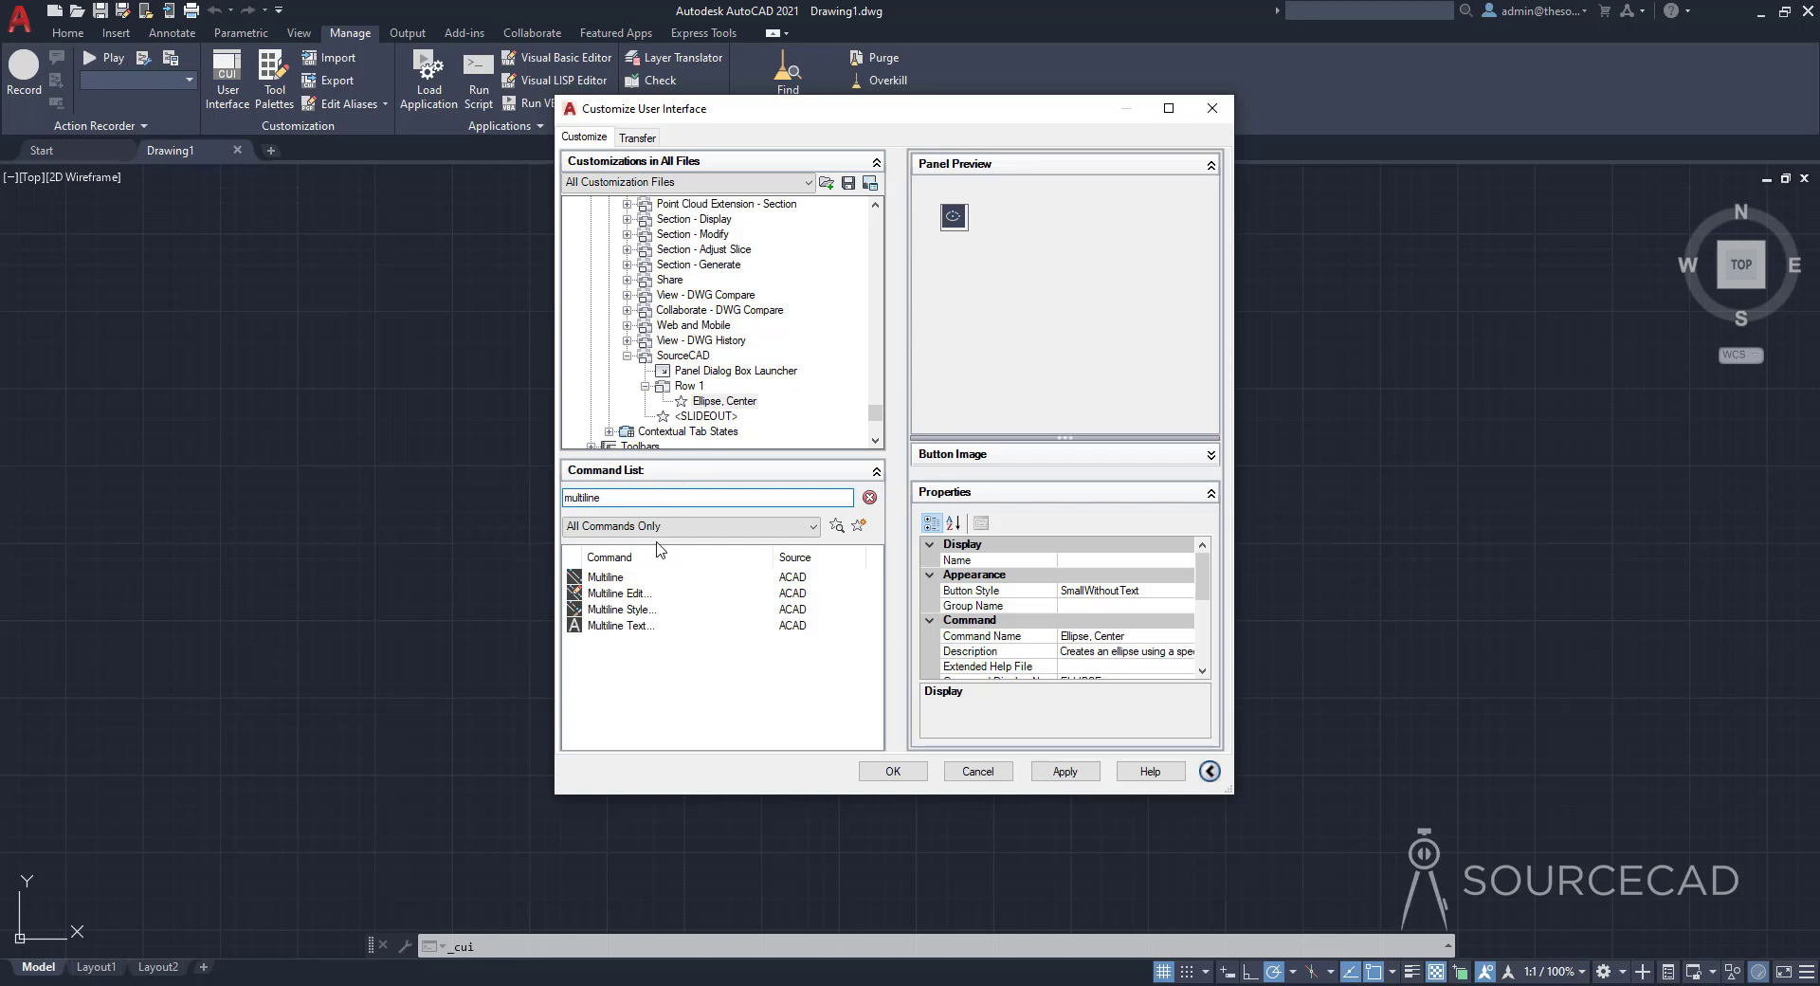
click(603, 578)
right_click(602, 580)
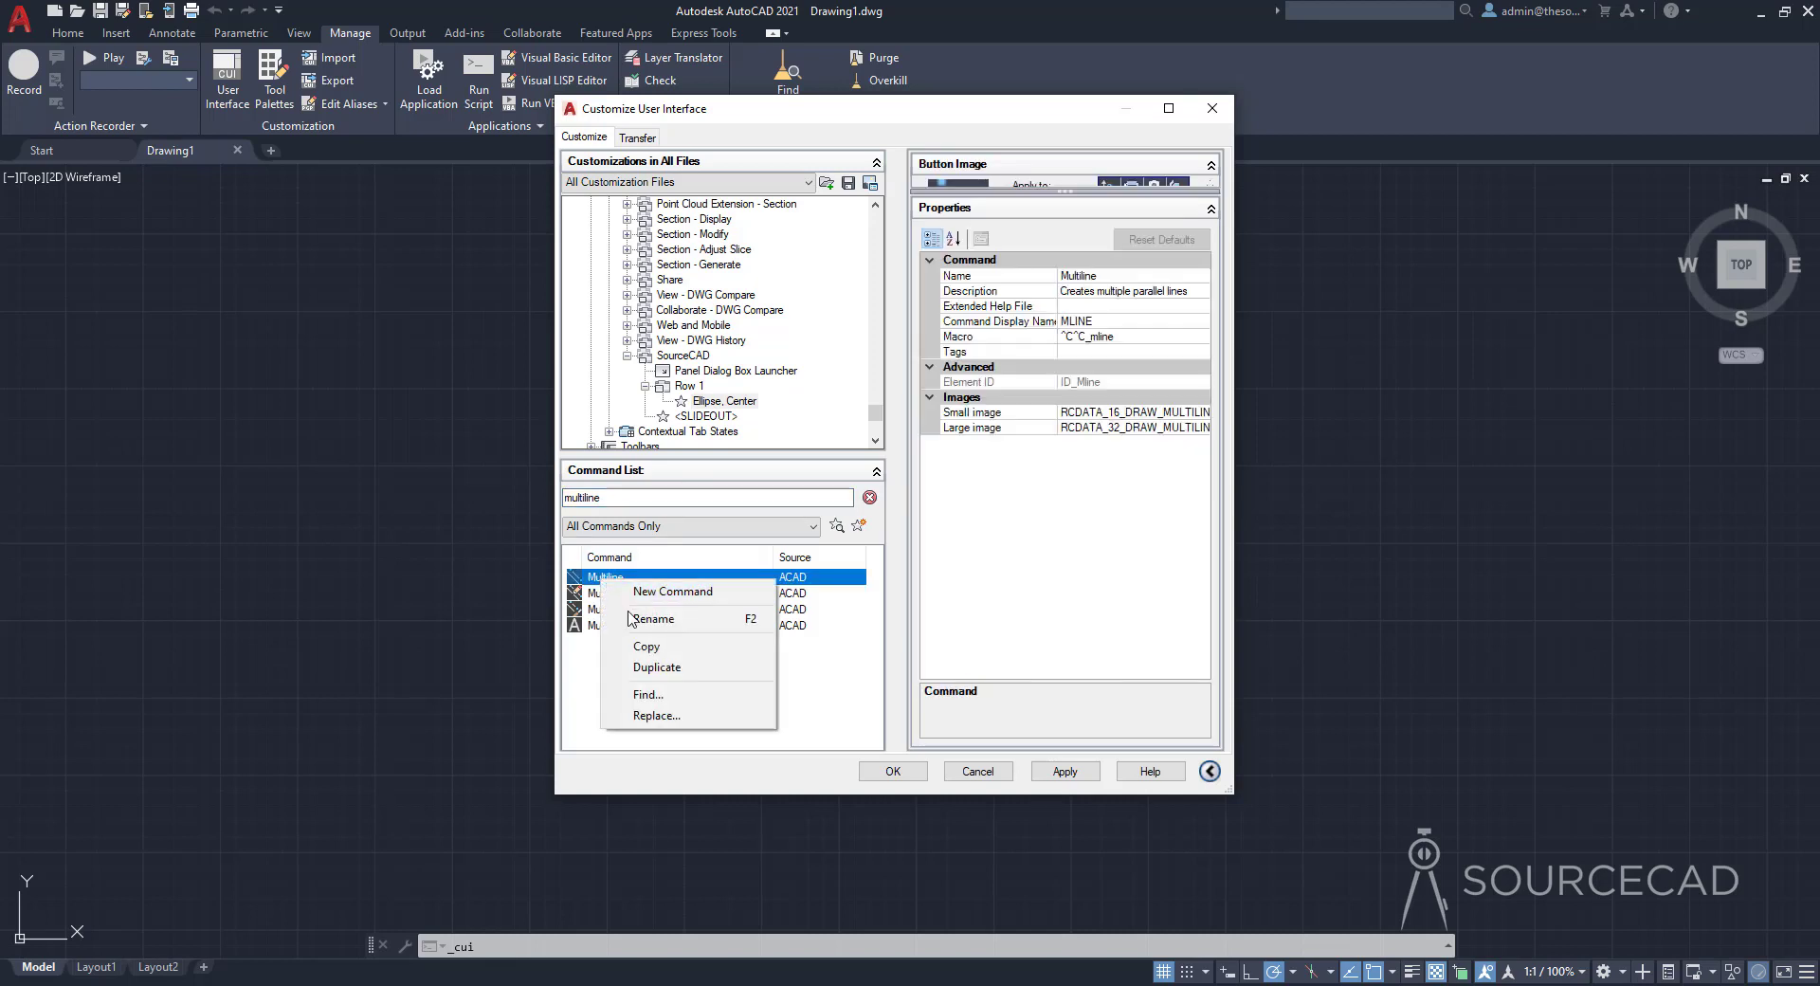
click(646, 645)
right_click(697, 390)
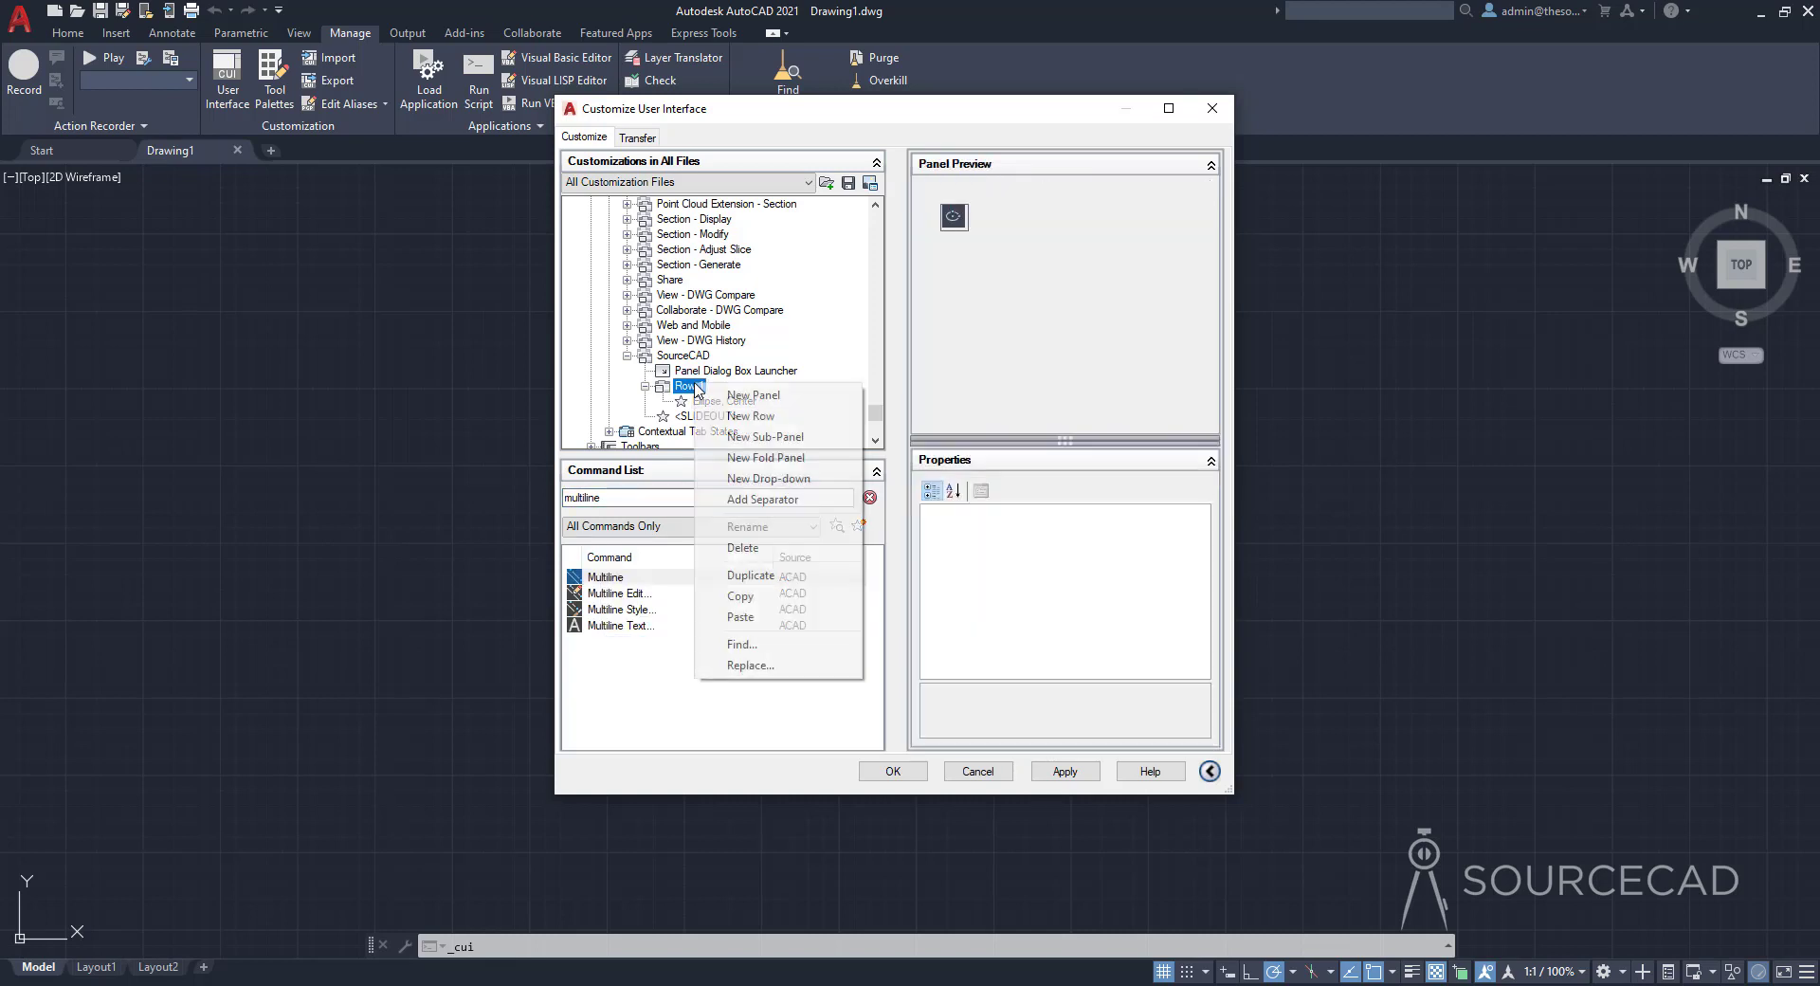
click(758, 618)
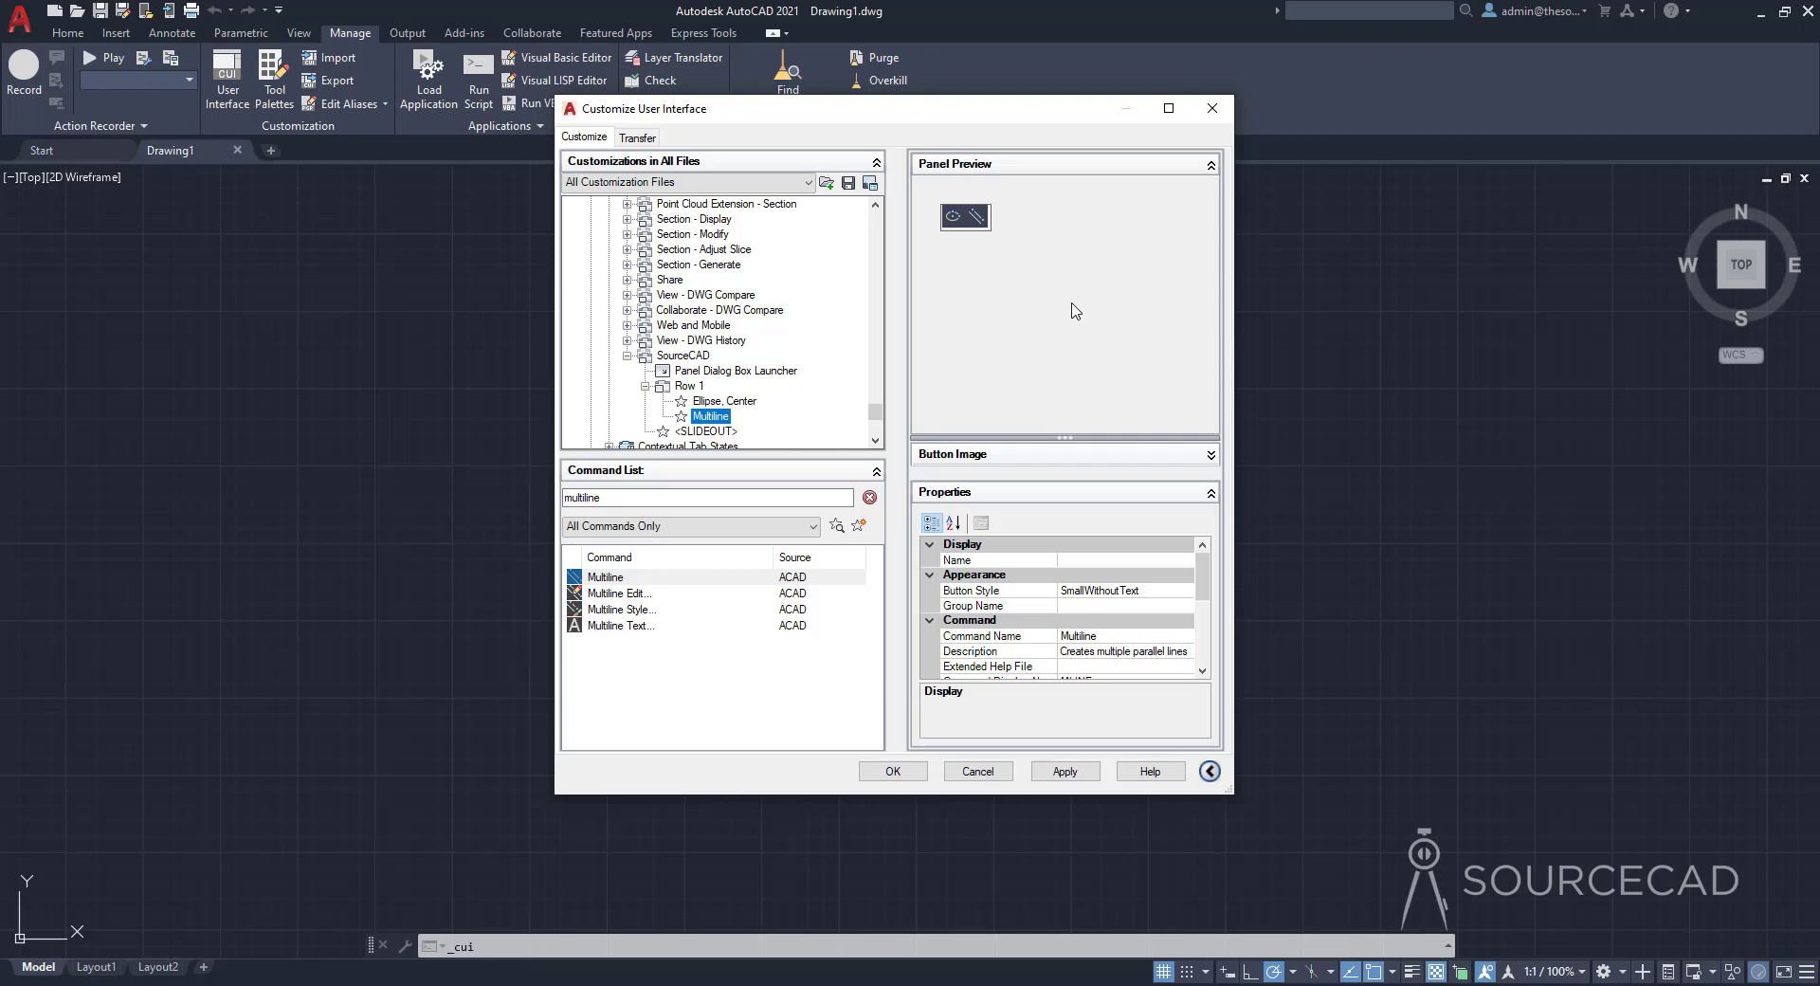
Add a second row to the SourceCAD panel and move it directly below Row 1, above the slideout
scroll(702, 338, down, 1)
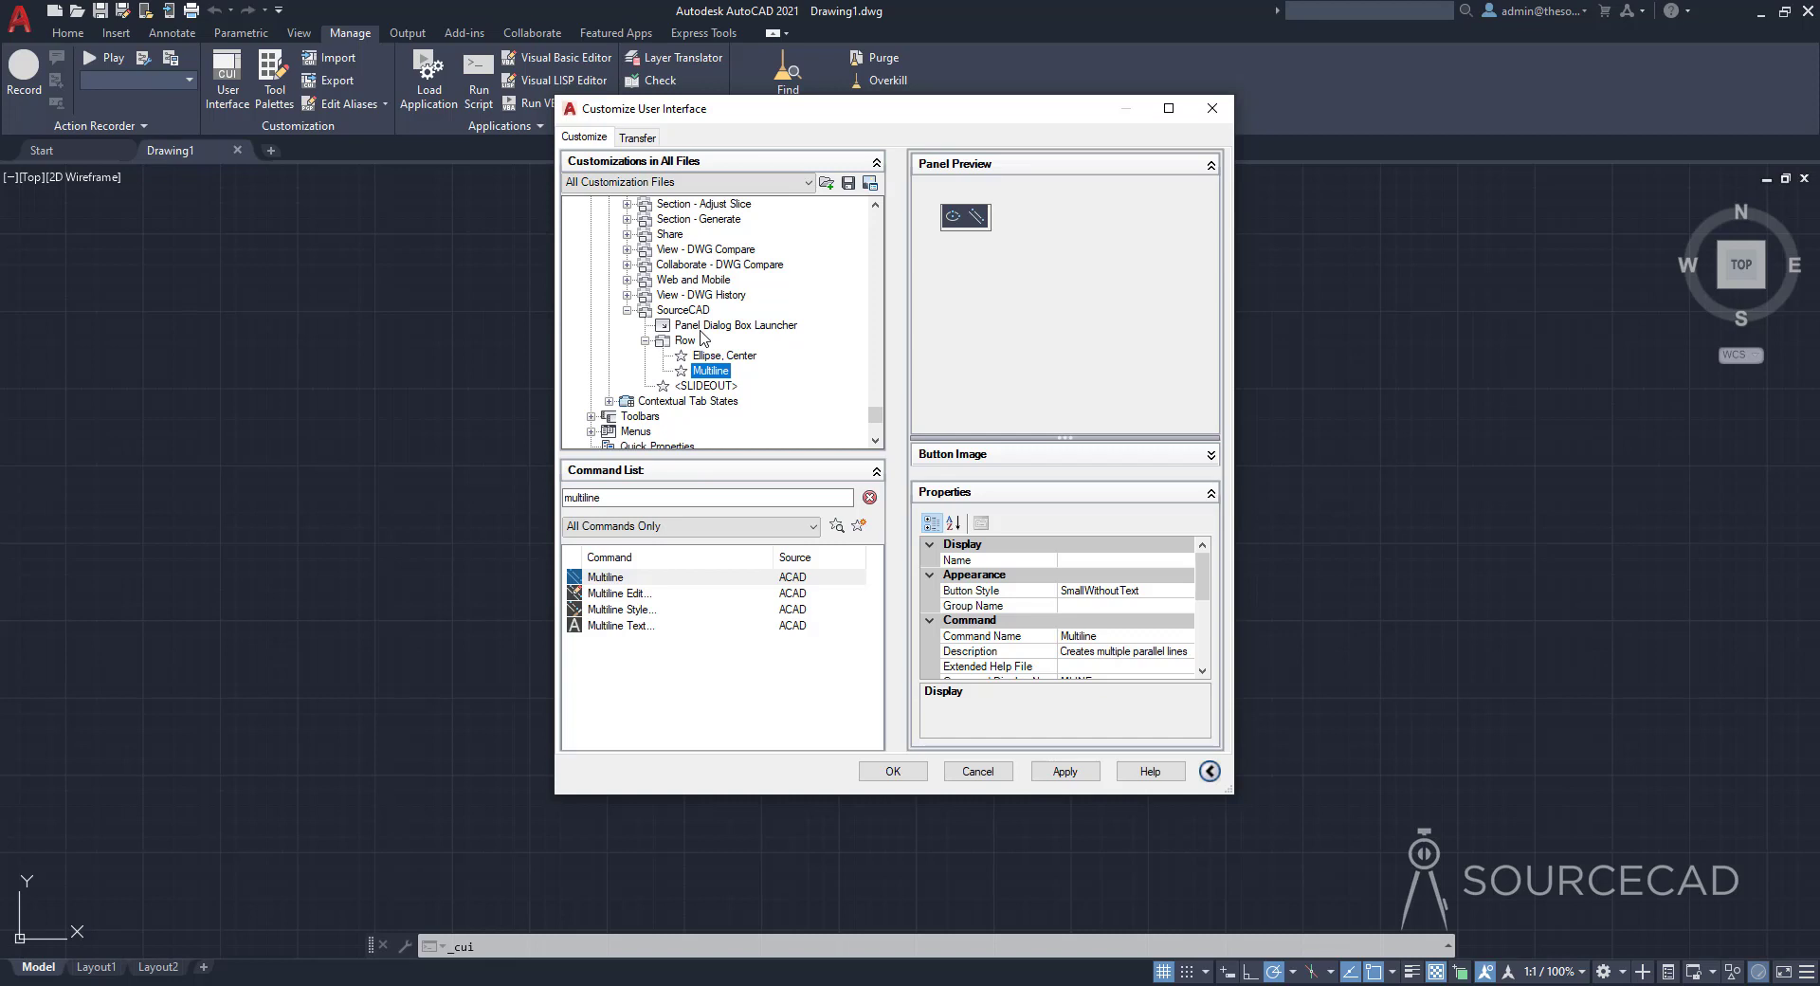
click(674, 313)
right_click(682, 315)
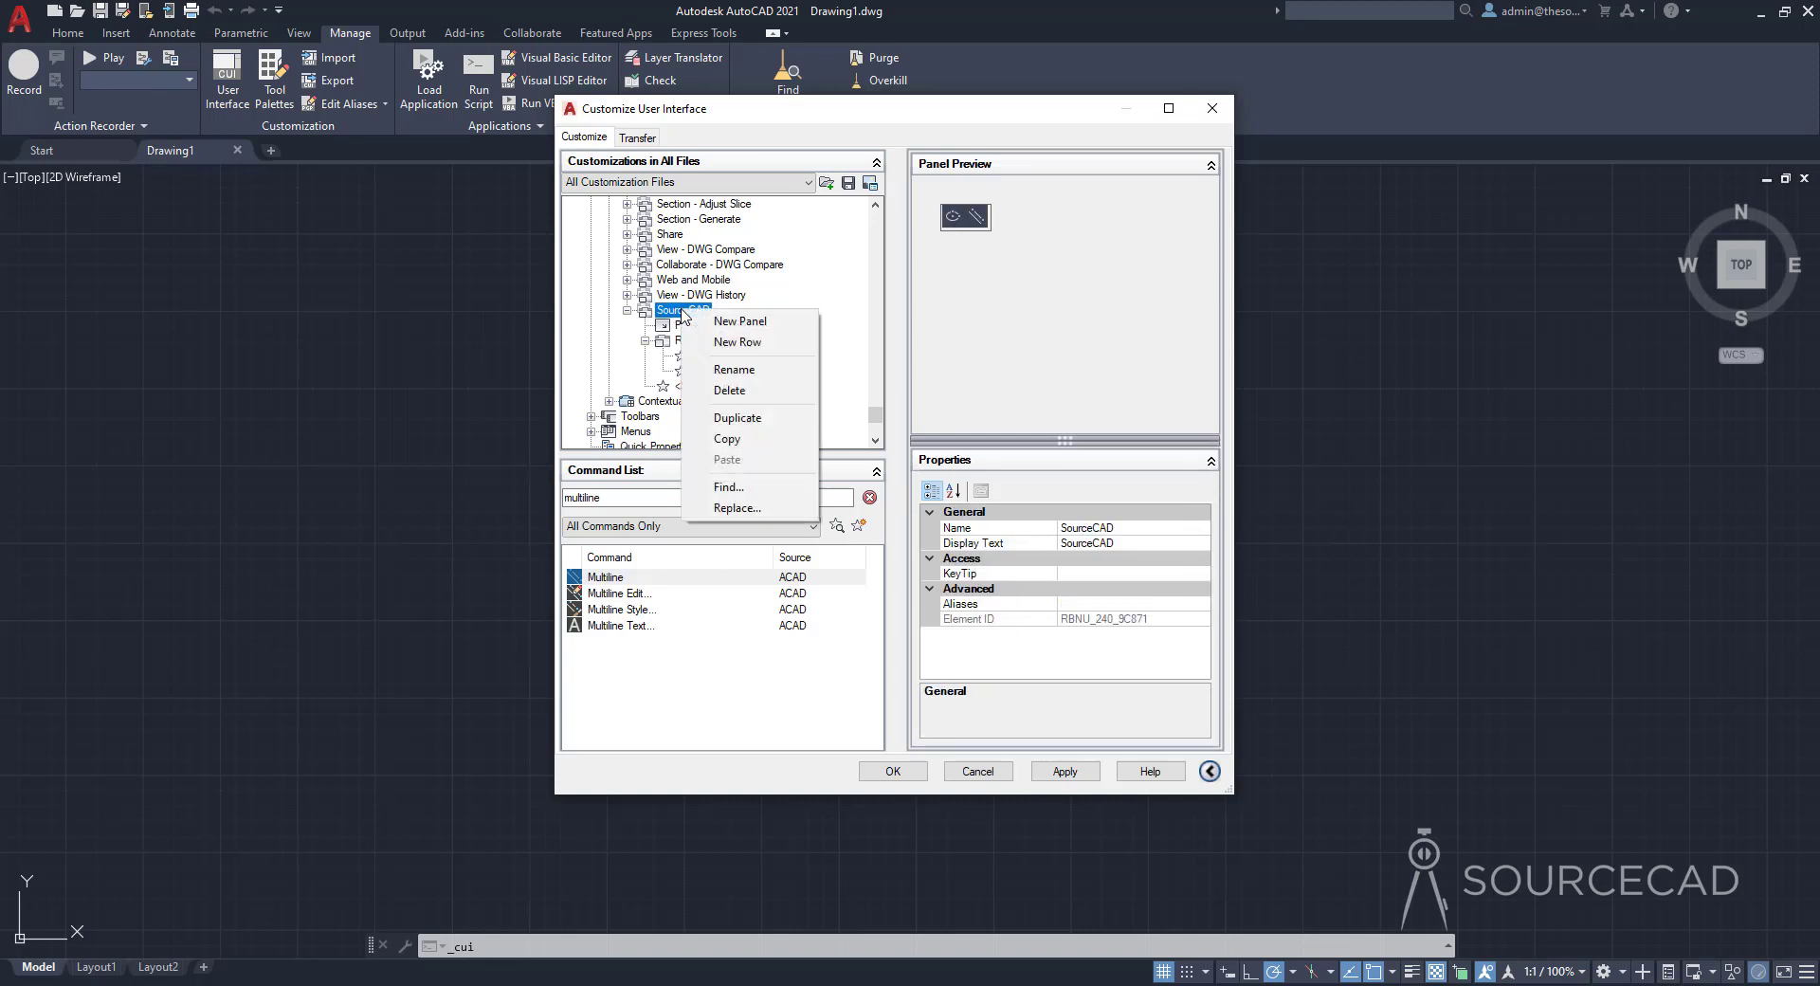
click(784, 345)
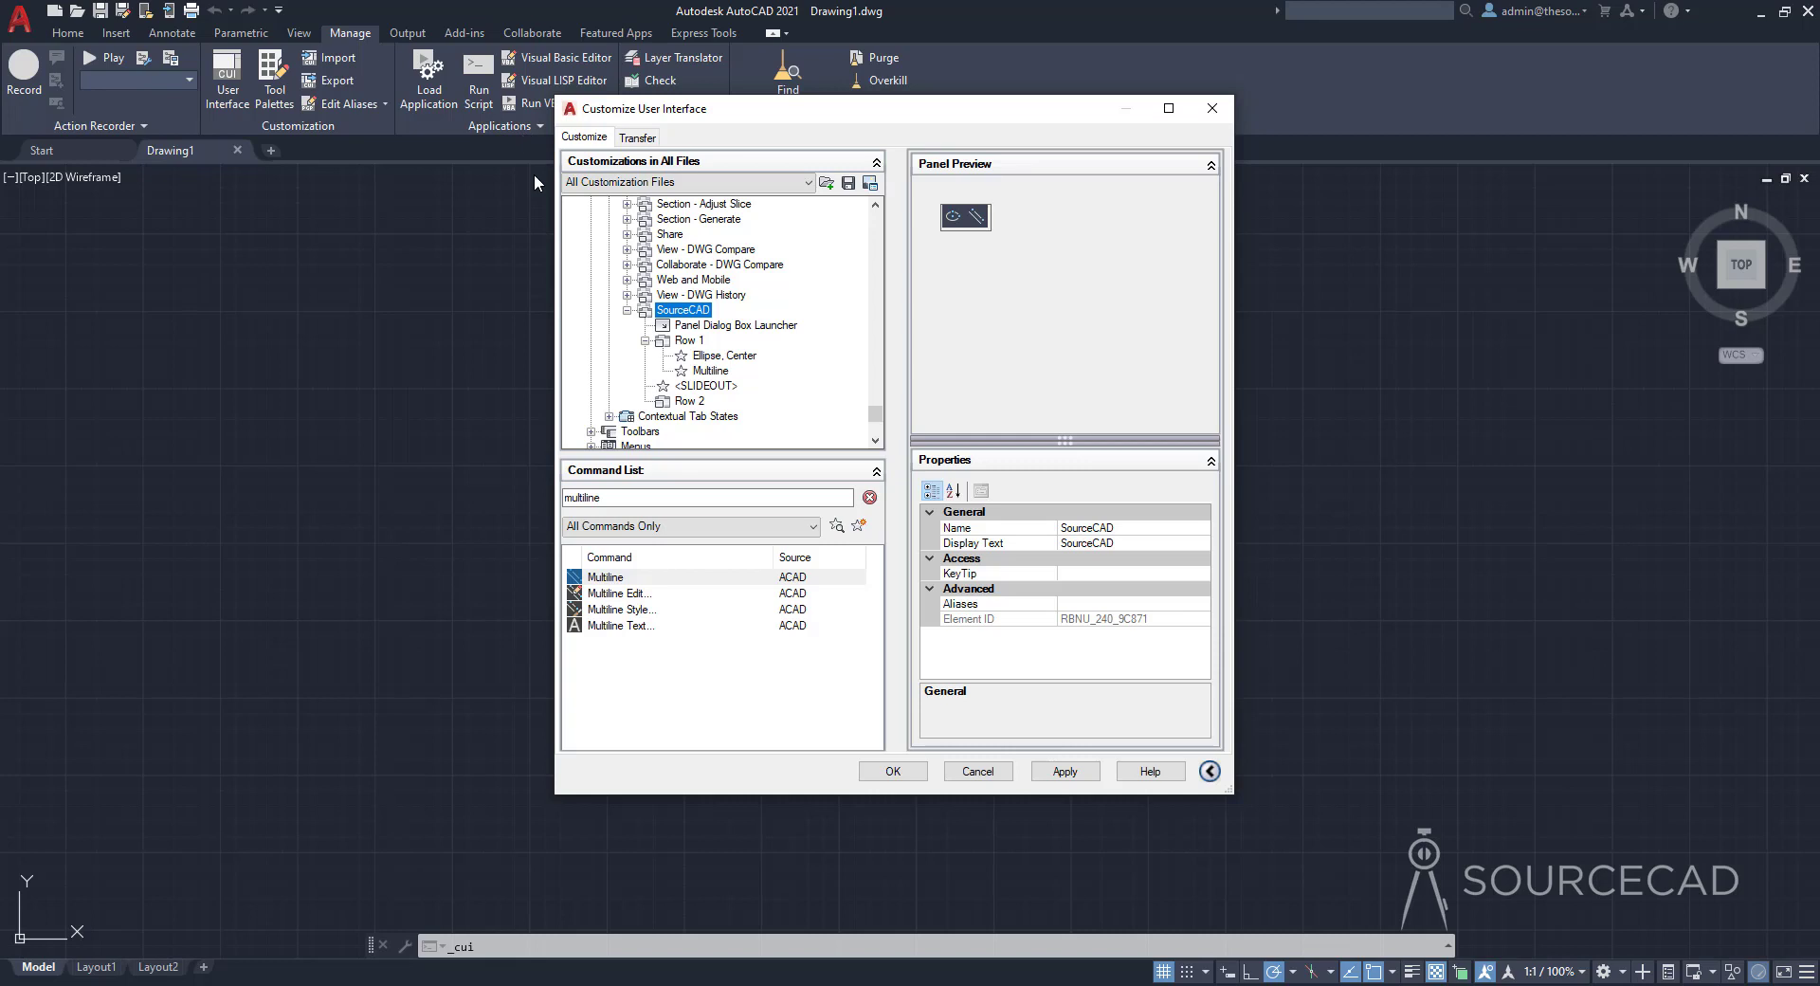
click(669, 402)
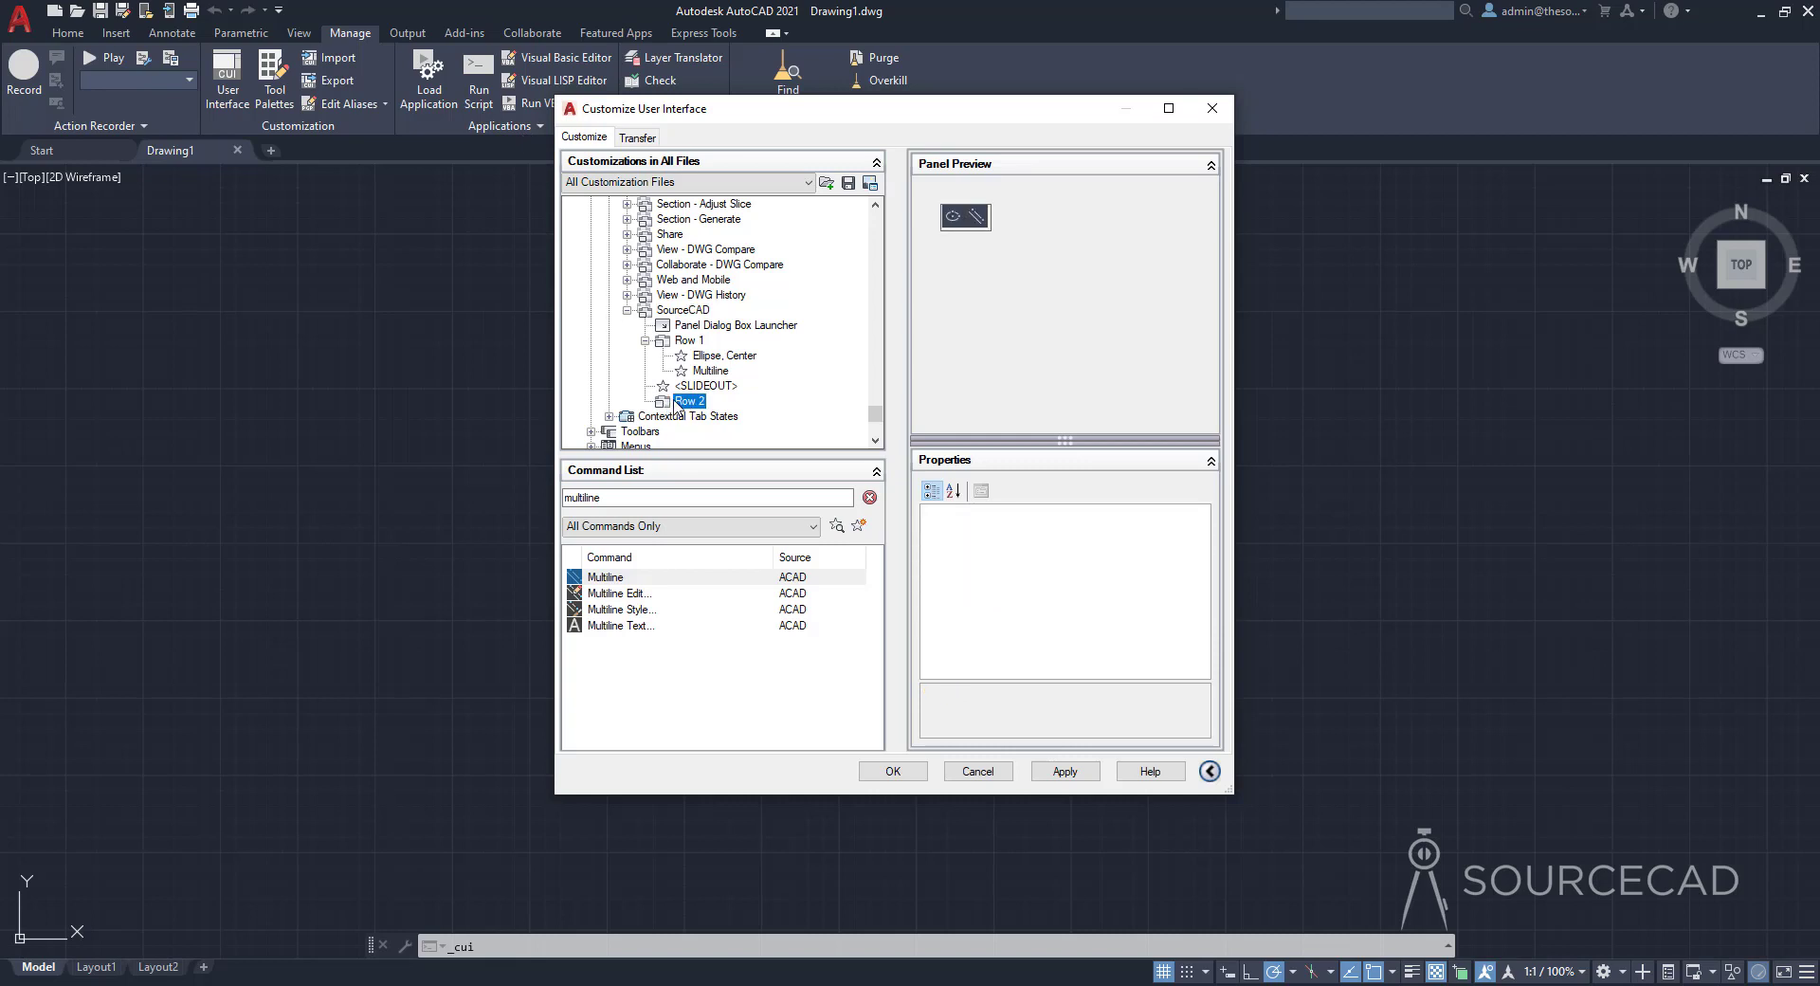
drag(669, 406, 690, 353)
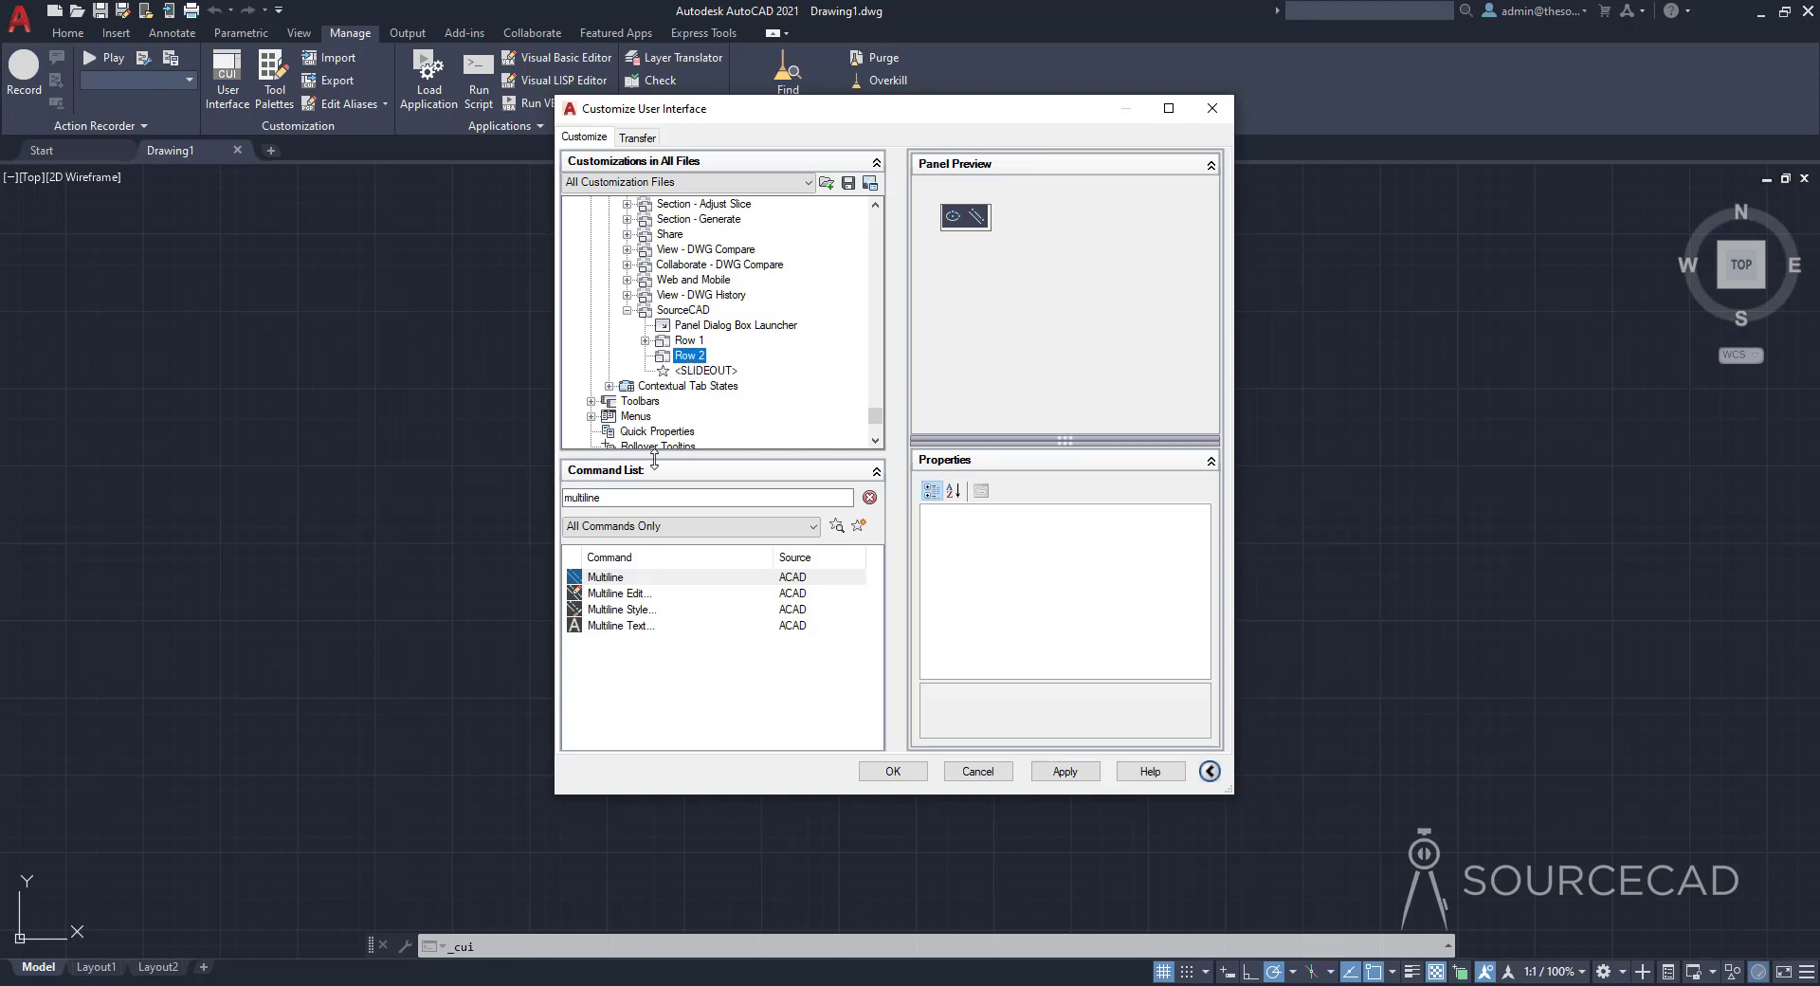
Search the command list for "dime" and copy the Dimension Edit command into Row 2 of the SourceCAD panel
double_click(587, 498)
text(dime)
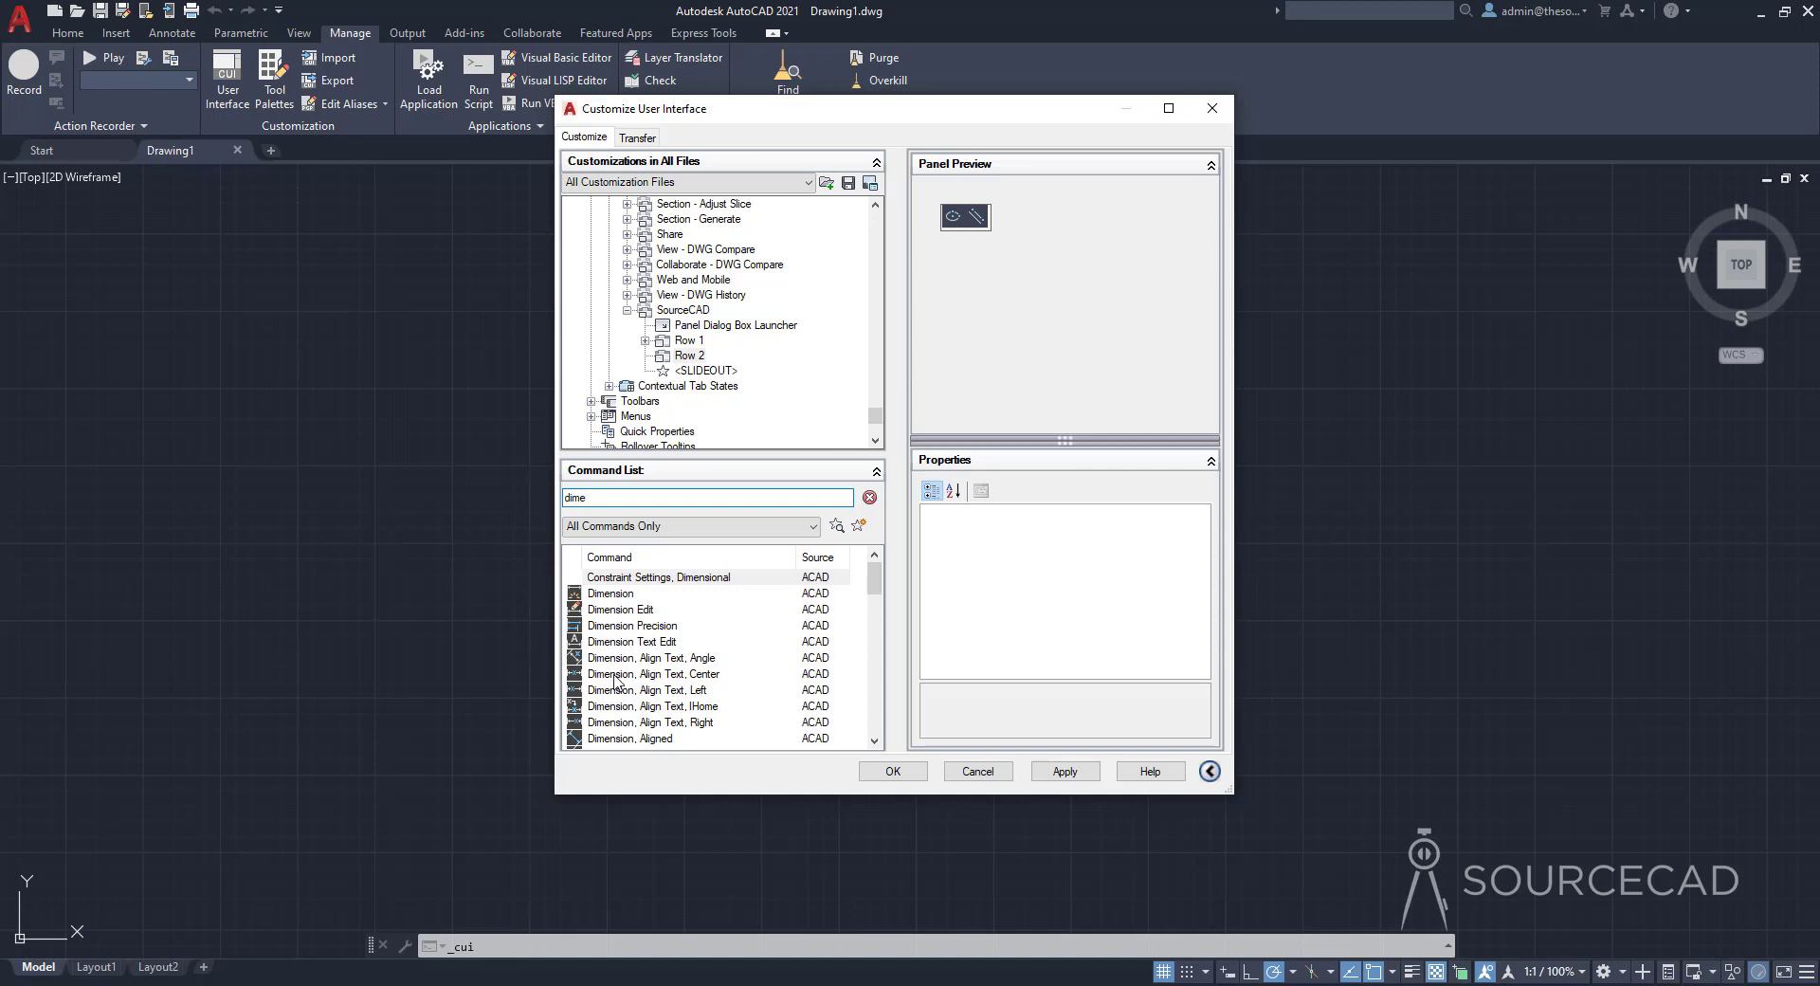
click(611, 609)
right_click(612, 618)
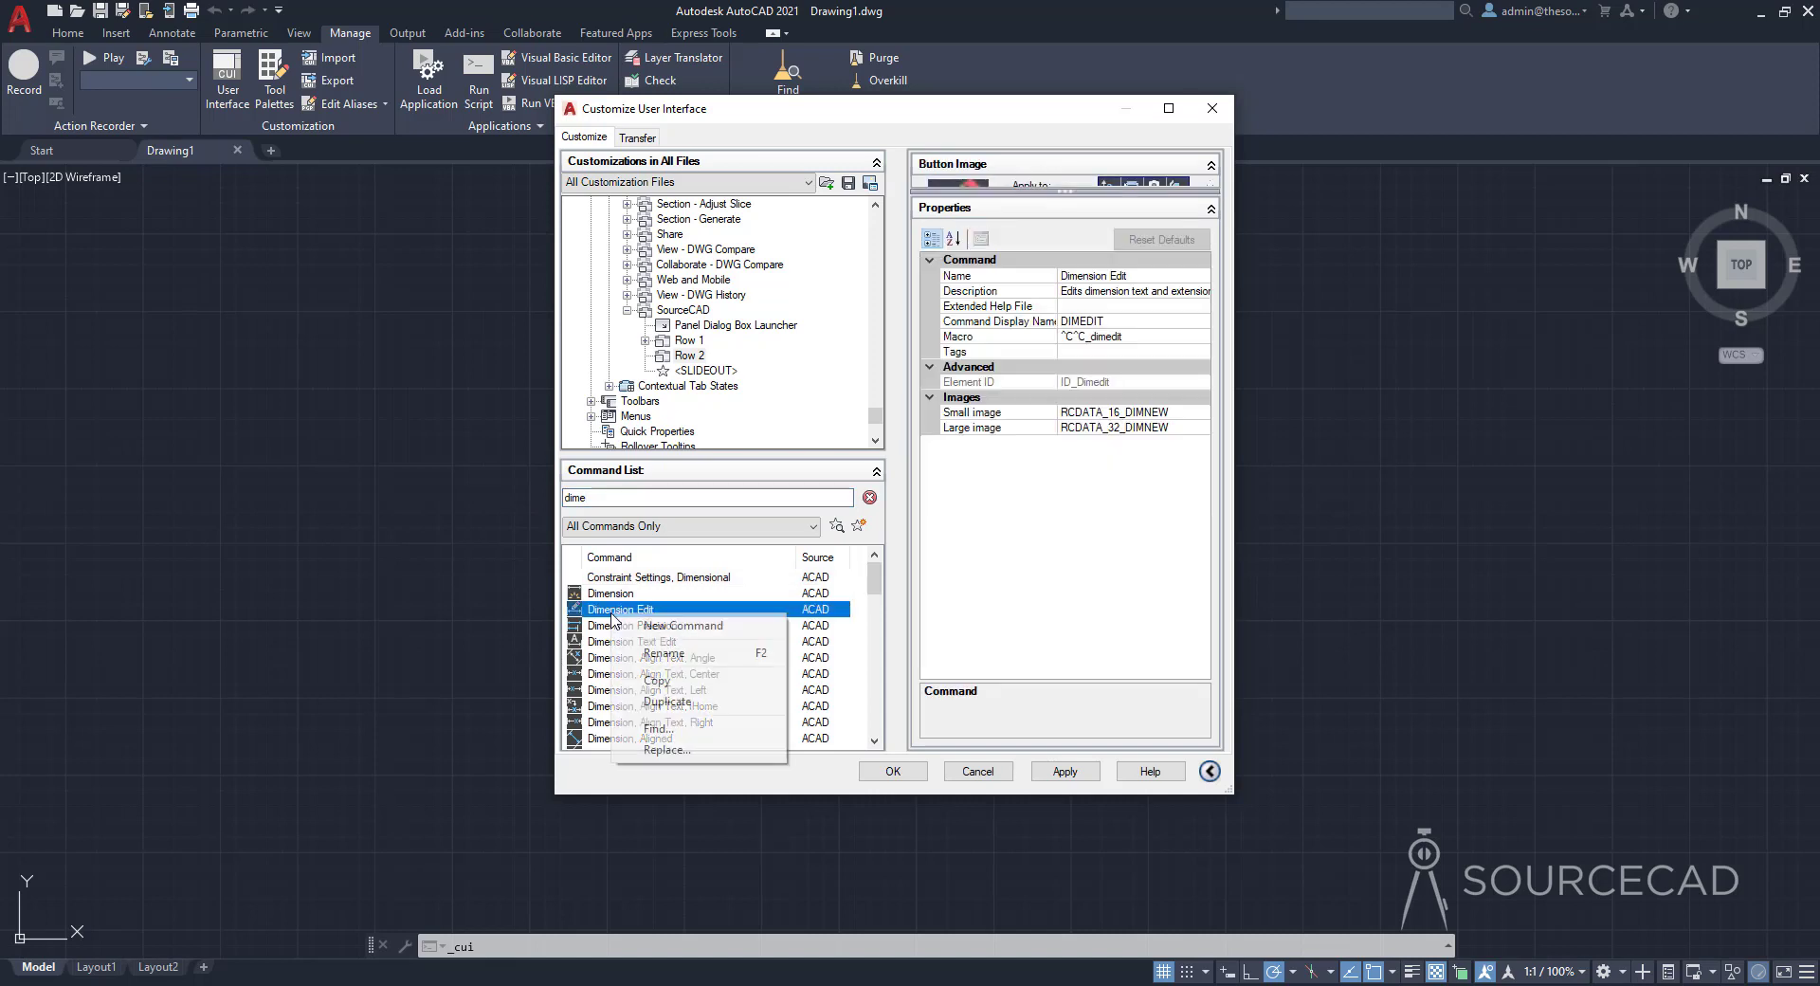
click(659, 683)
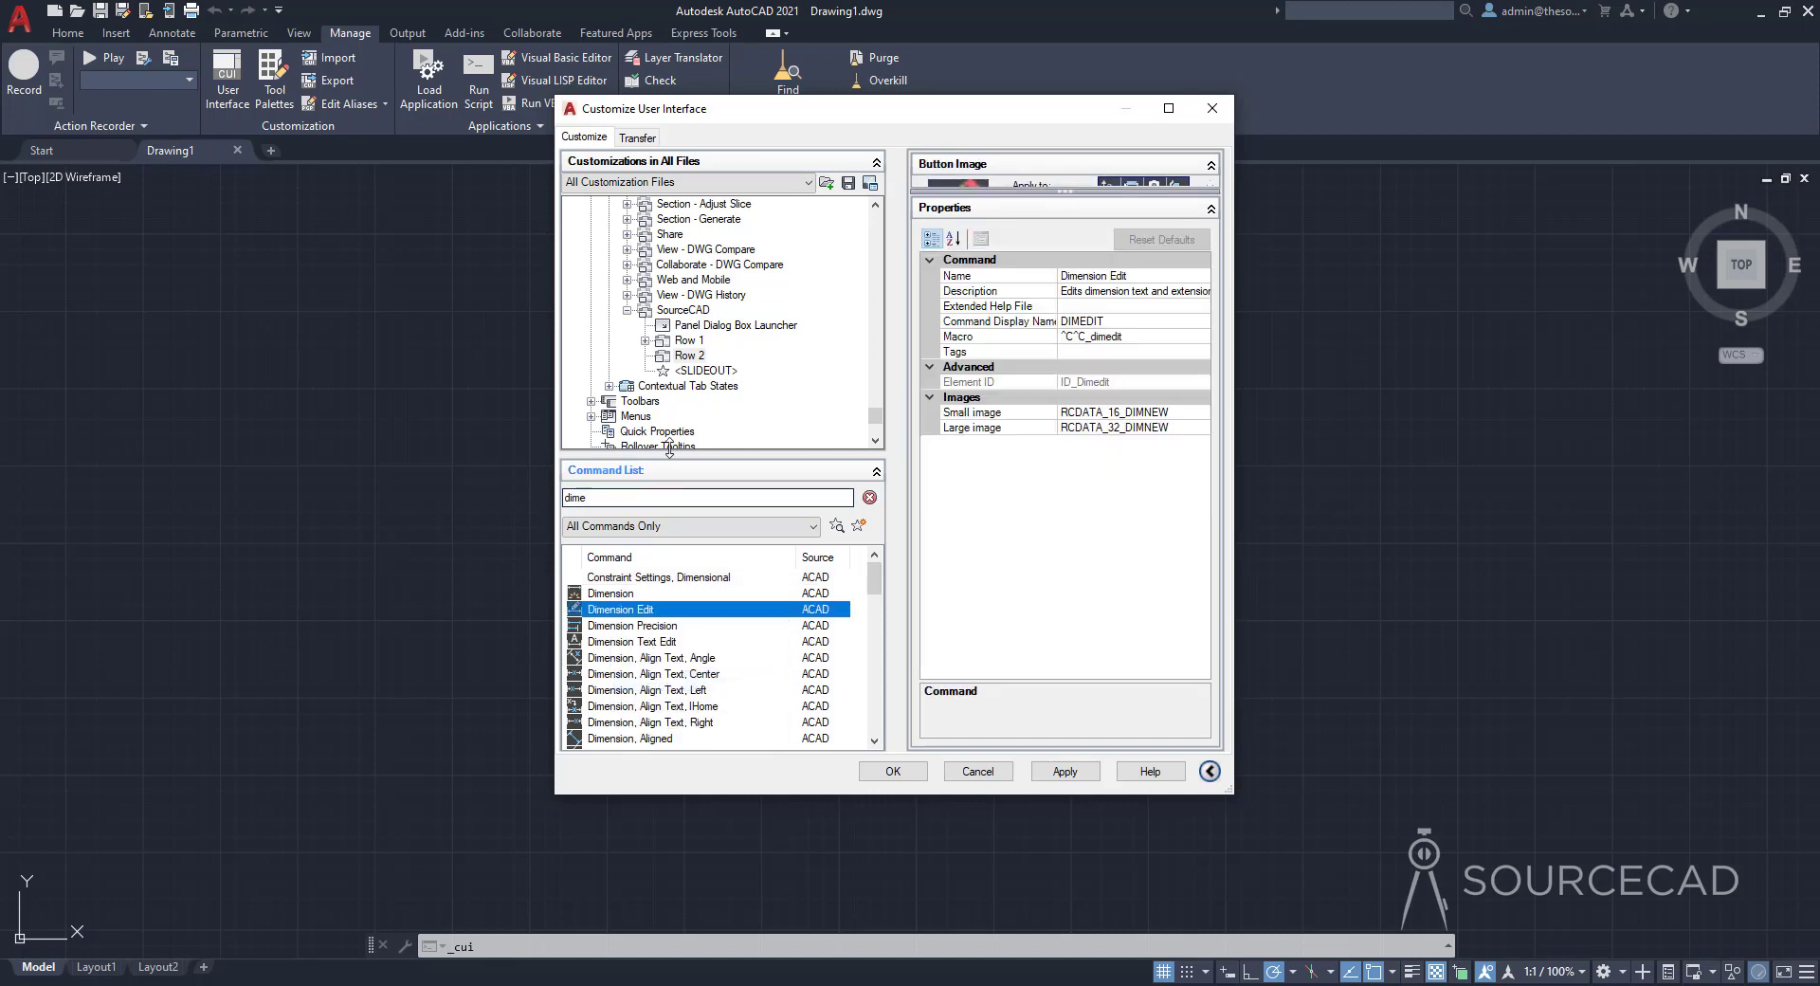
right_click(684, 357)
click(758, 573)
Search the command list for "break" and copy the Dimension, Dimbreak command into Row 2 of the SourceCAD panel
scroll(729, 668, down, 6)
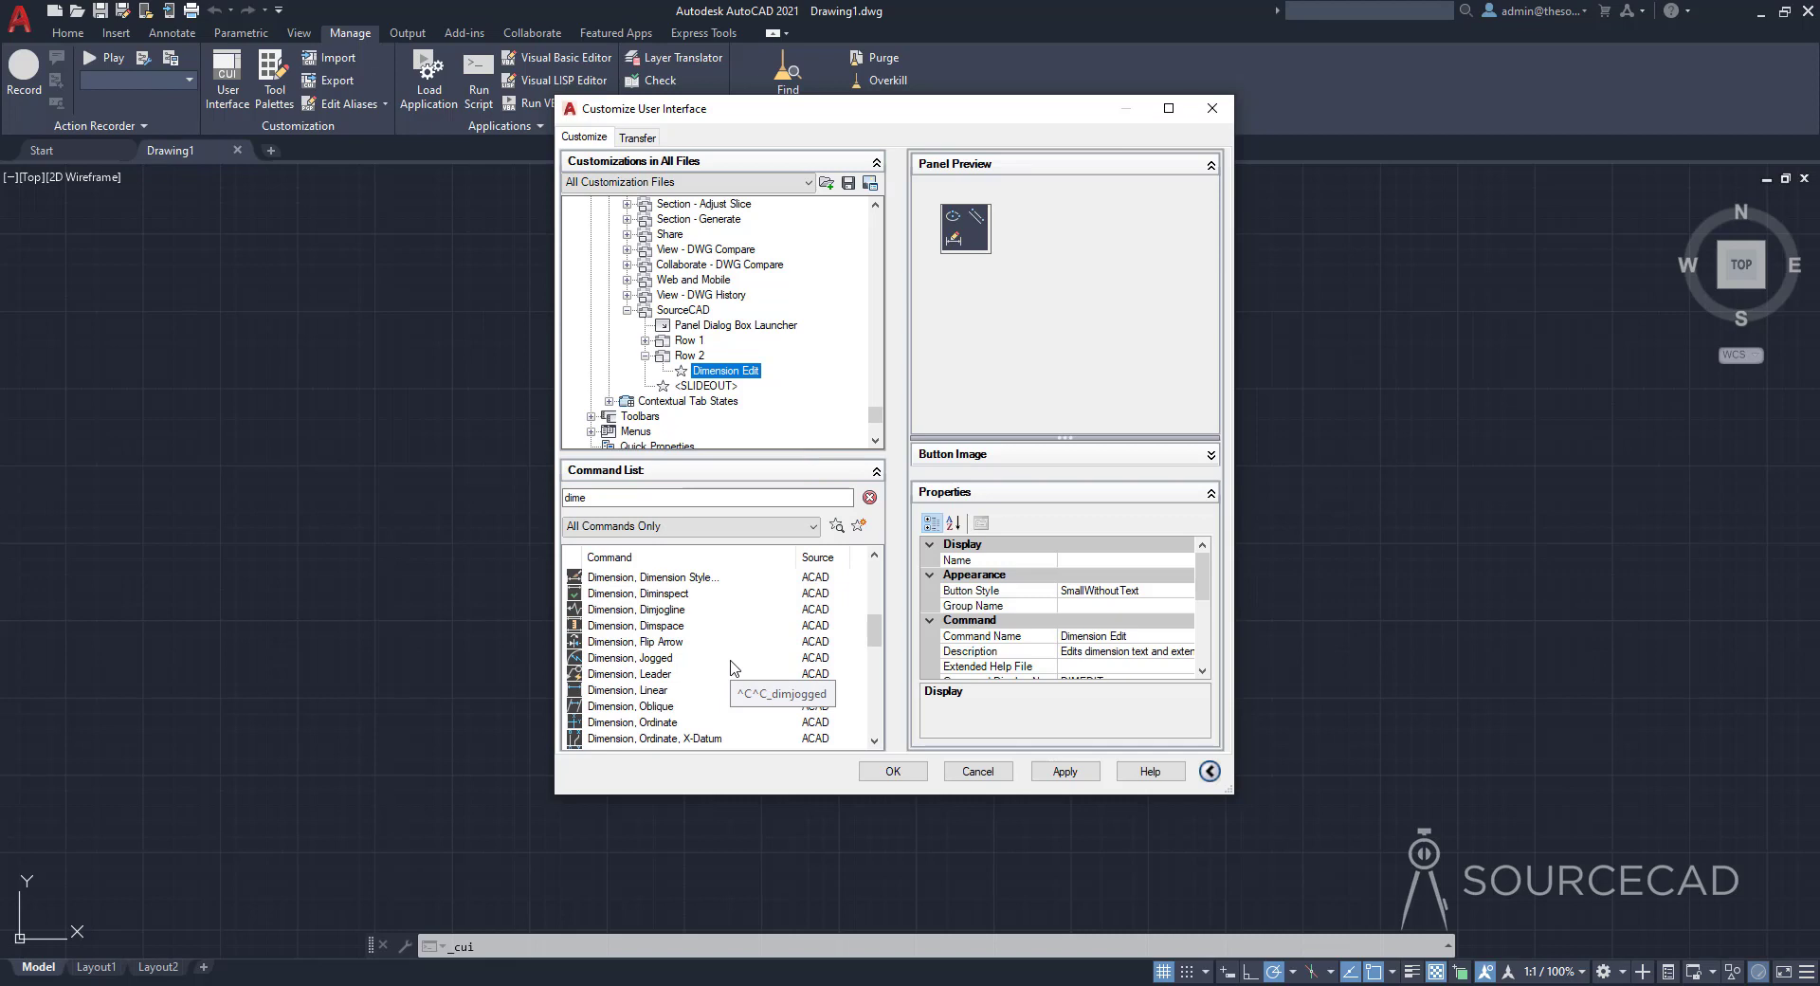
scroll(731, 668, down, 4)
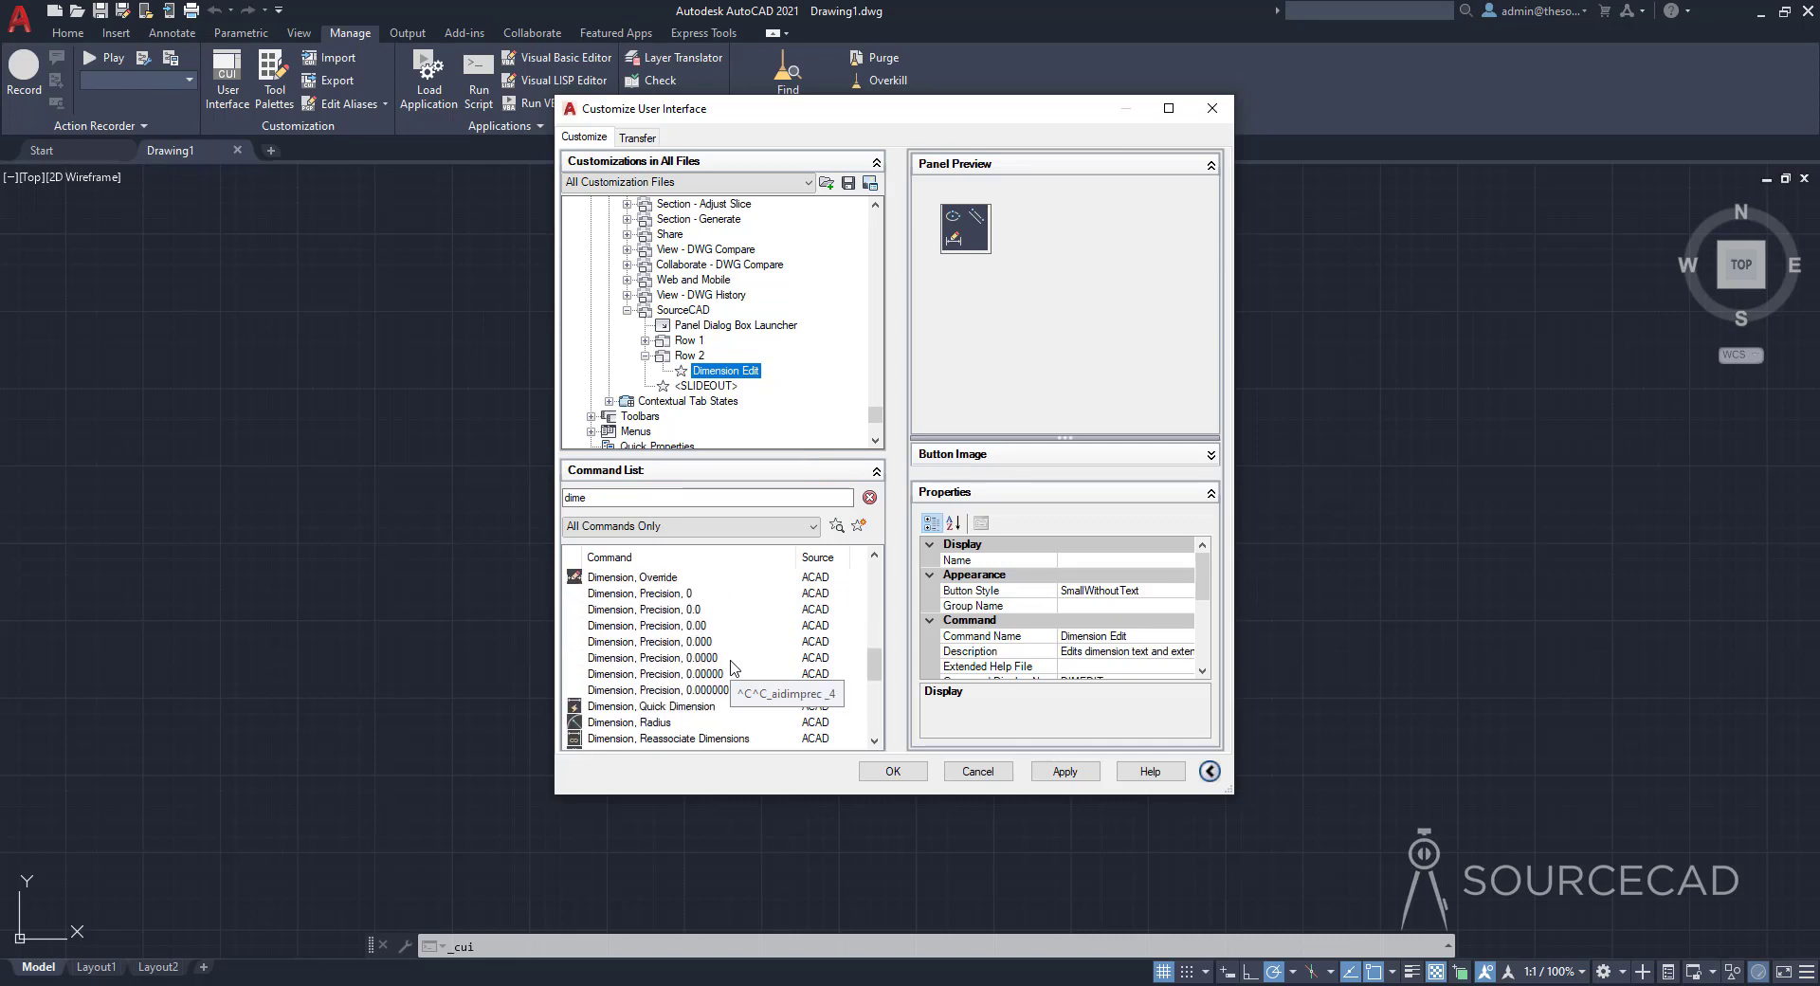
click(608, 497)
key(BackSpace)
key(BackSpace)
key(BackSpace)
key(BackSpace)
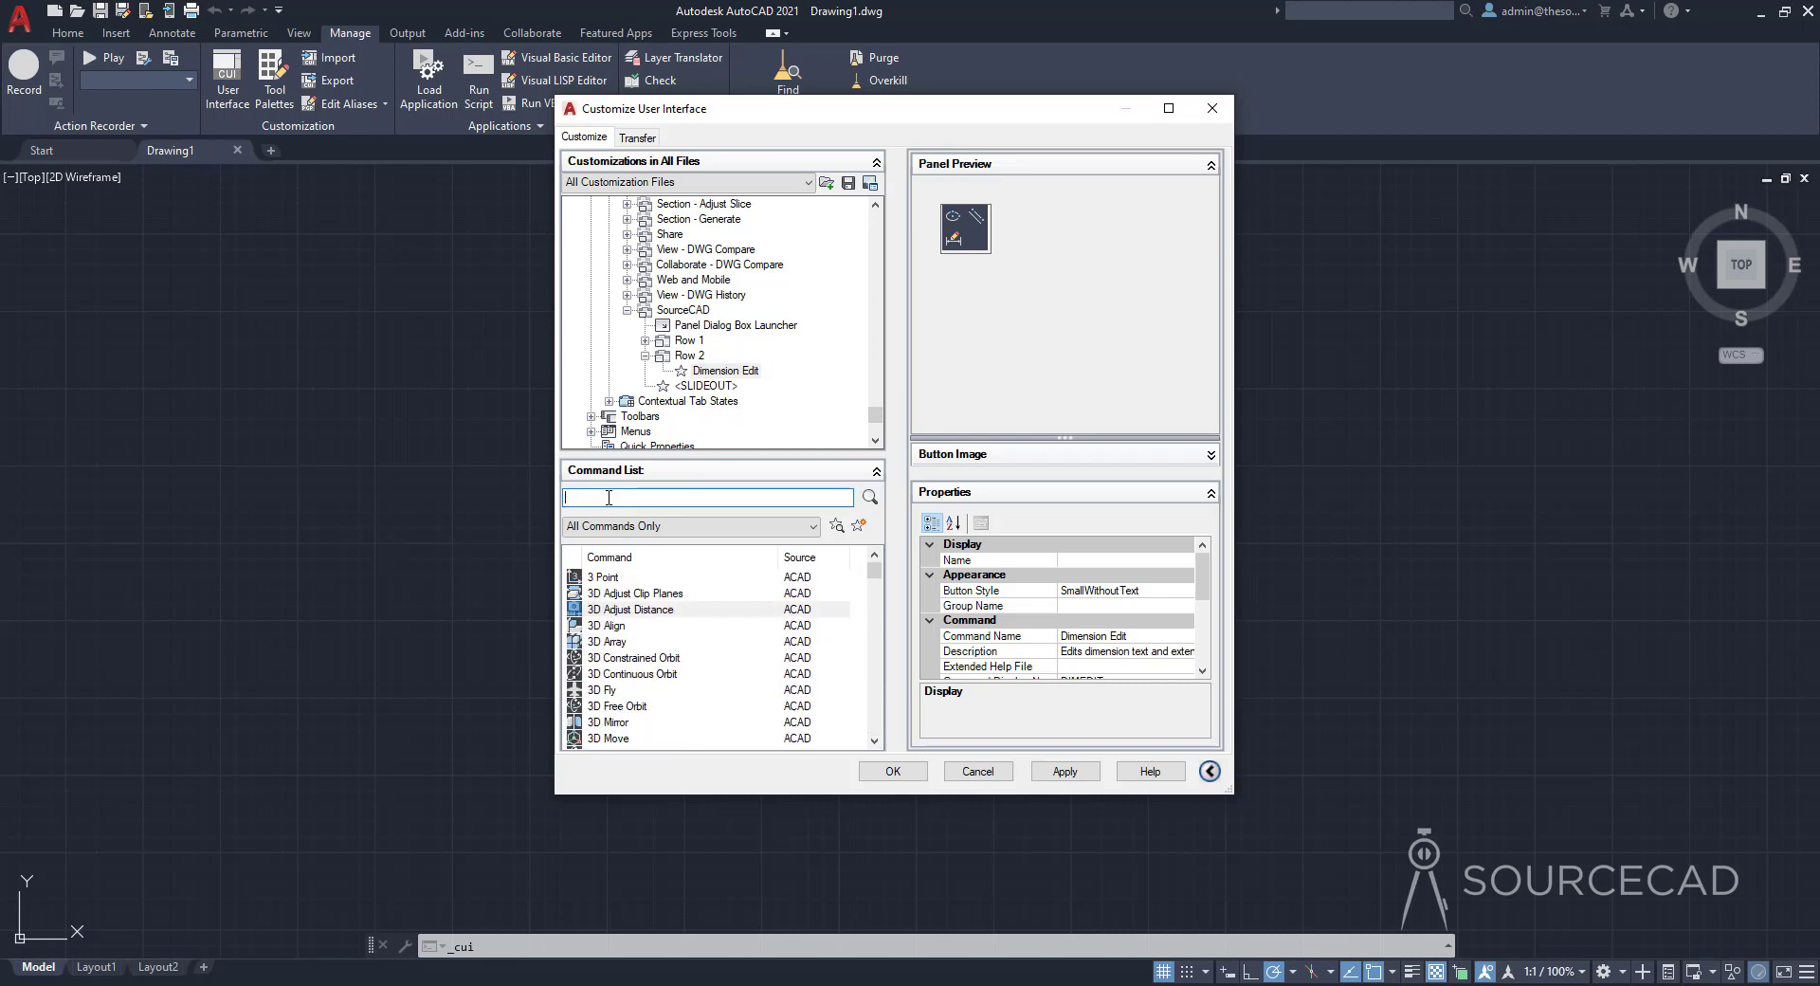
text(break)
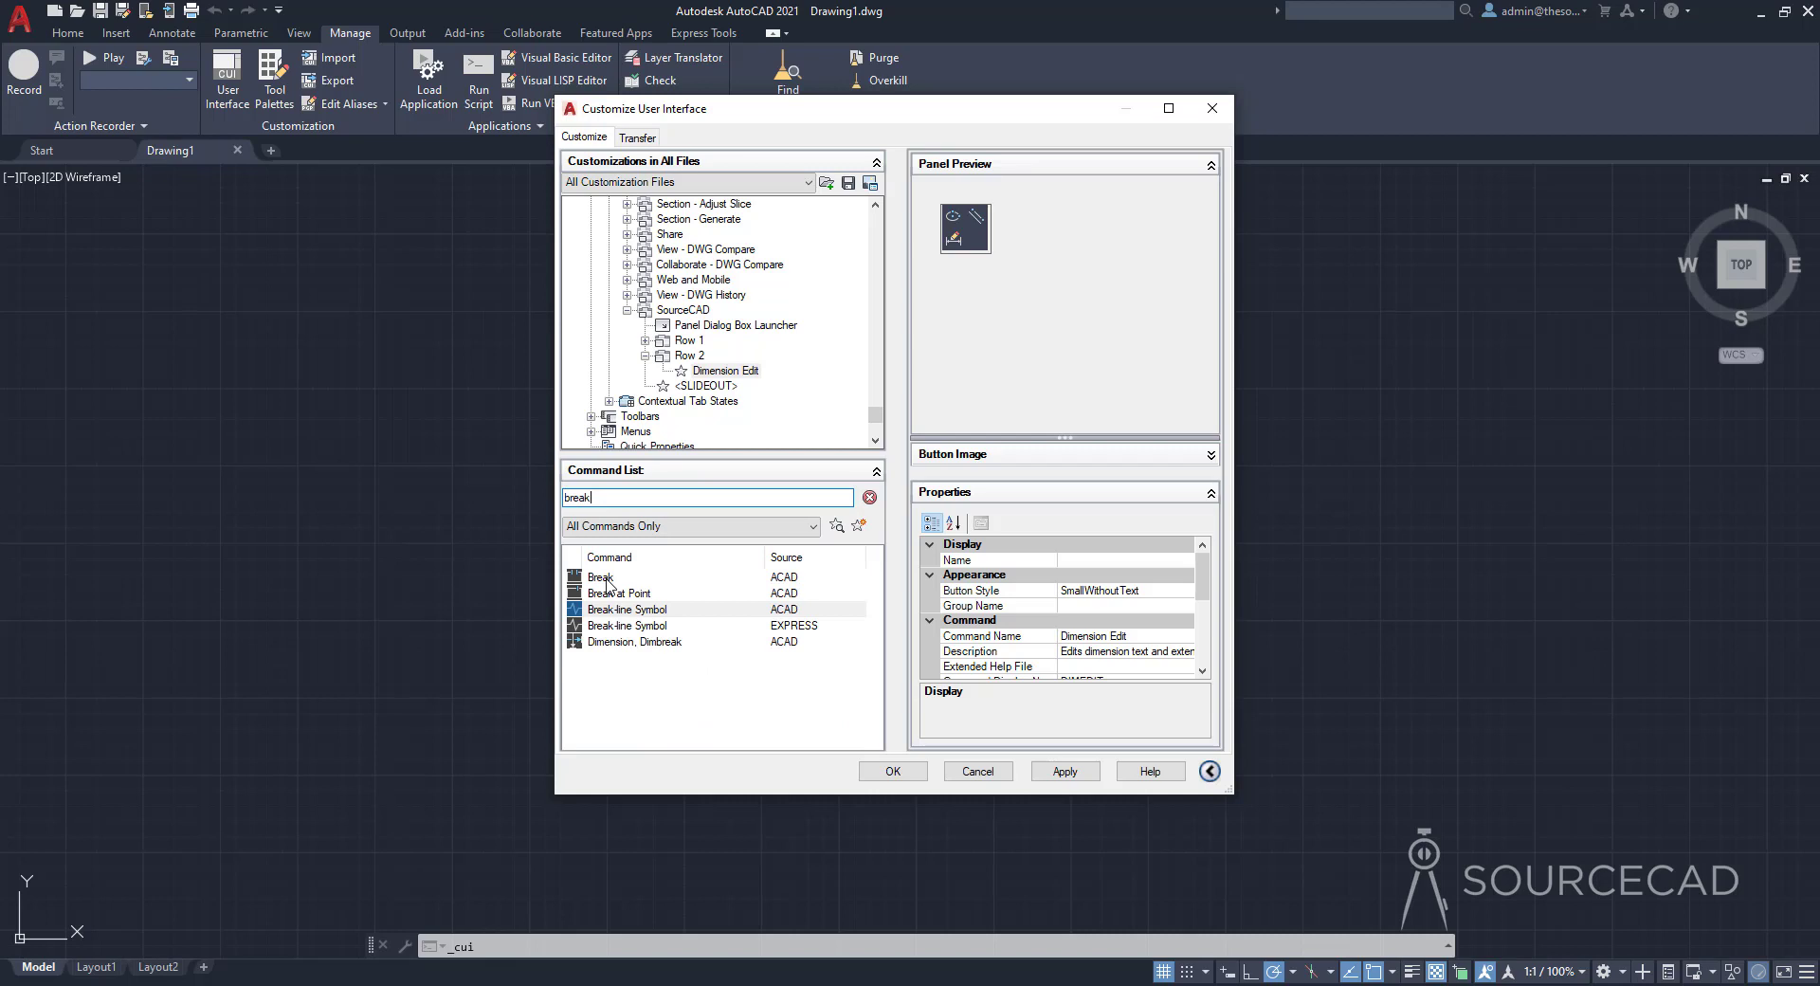
click(625, 642)
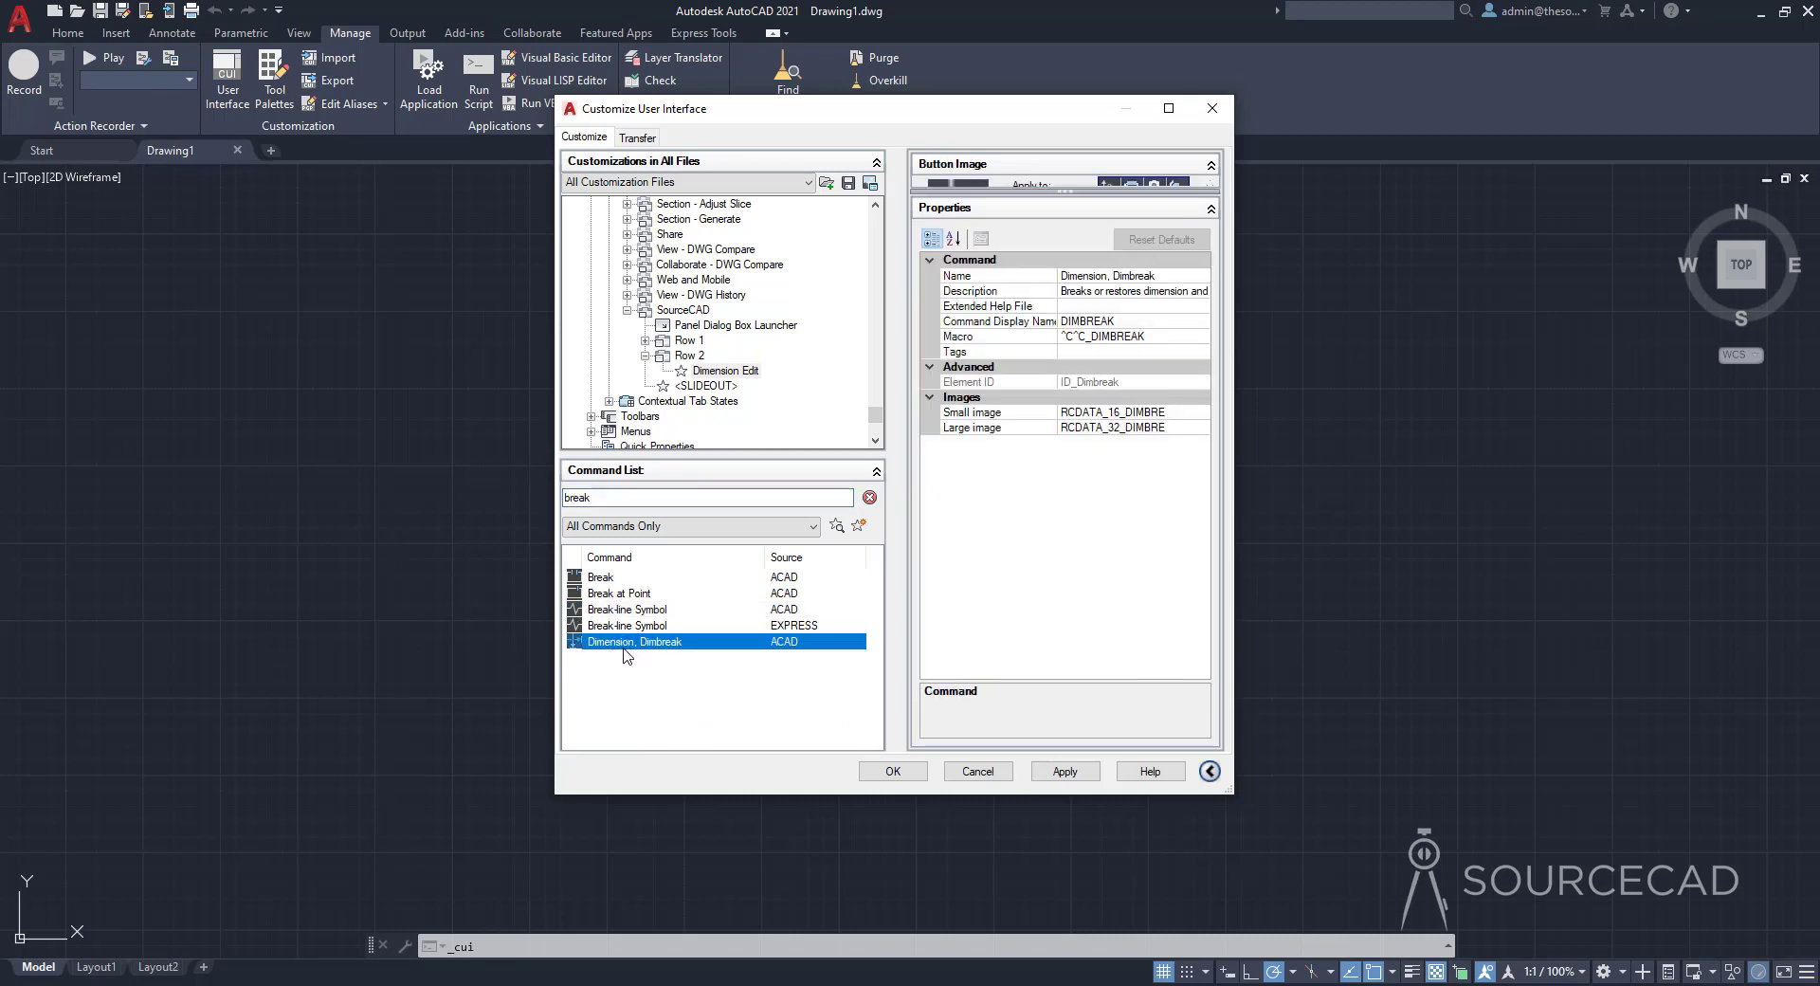
right_click(625, 644)
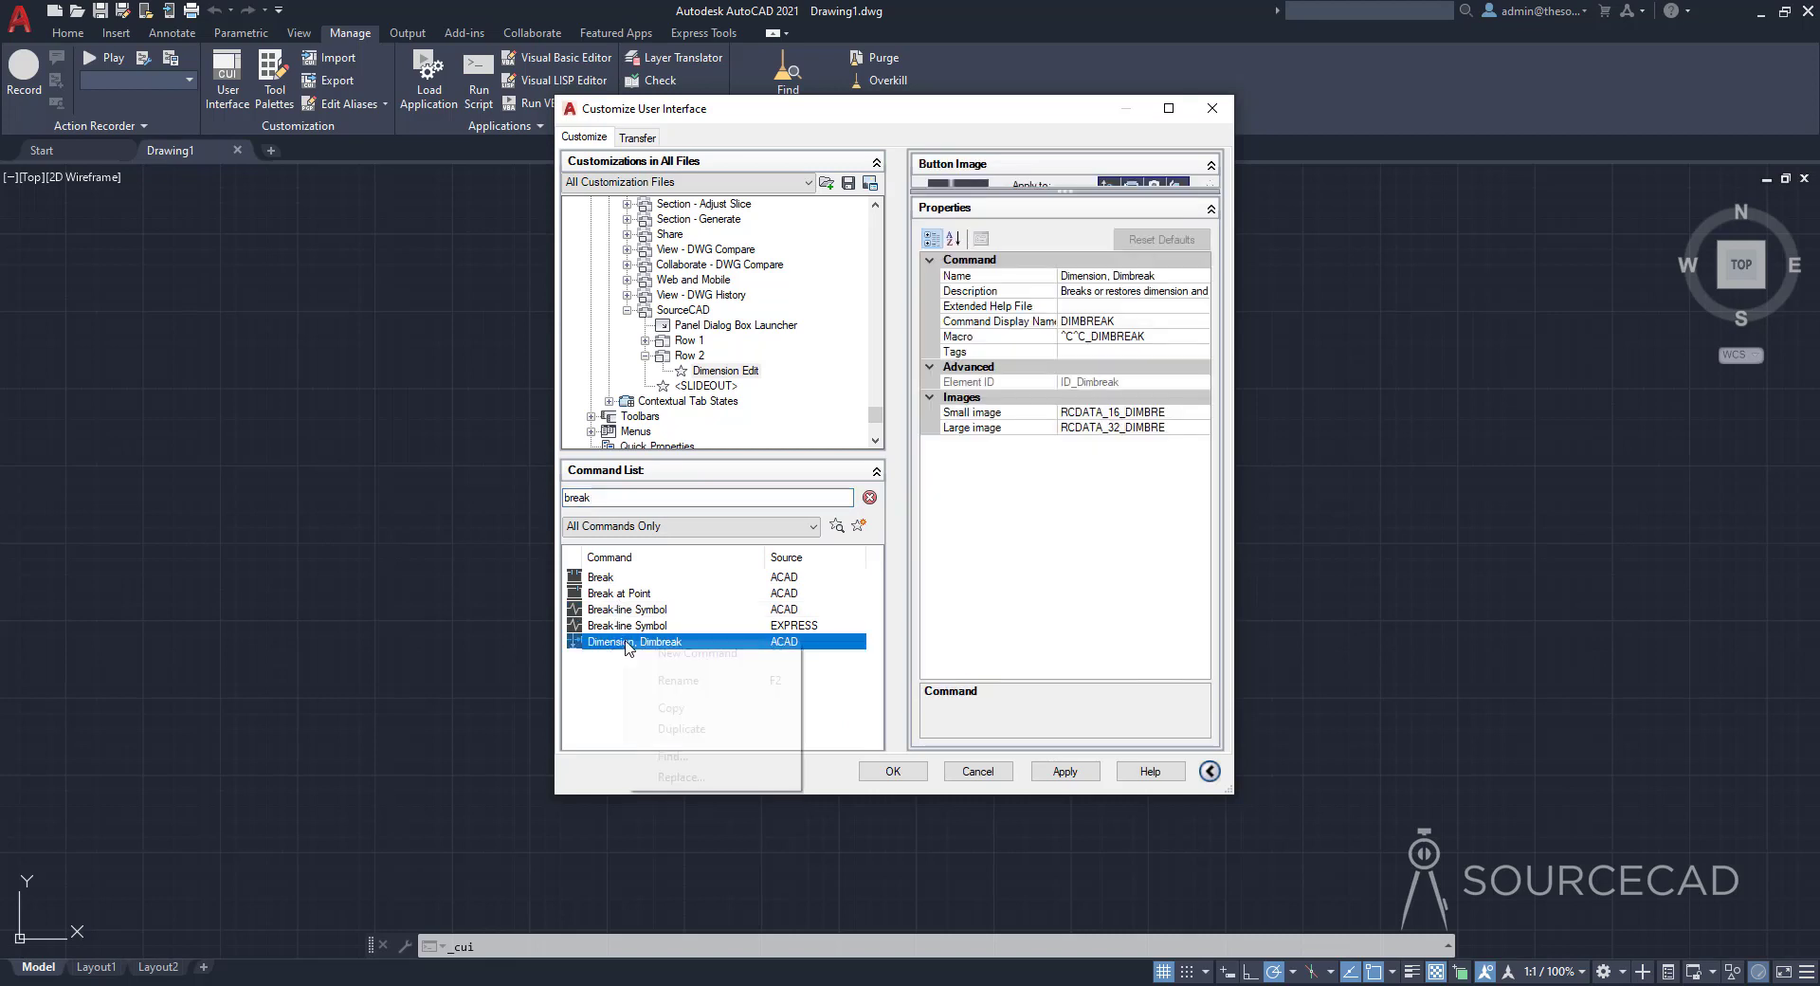
click(675, 708)
right_click(682, 356)
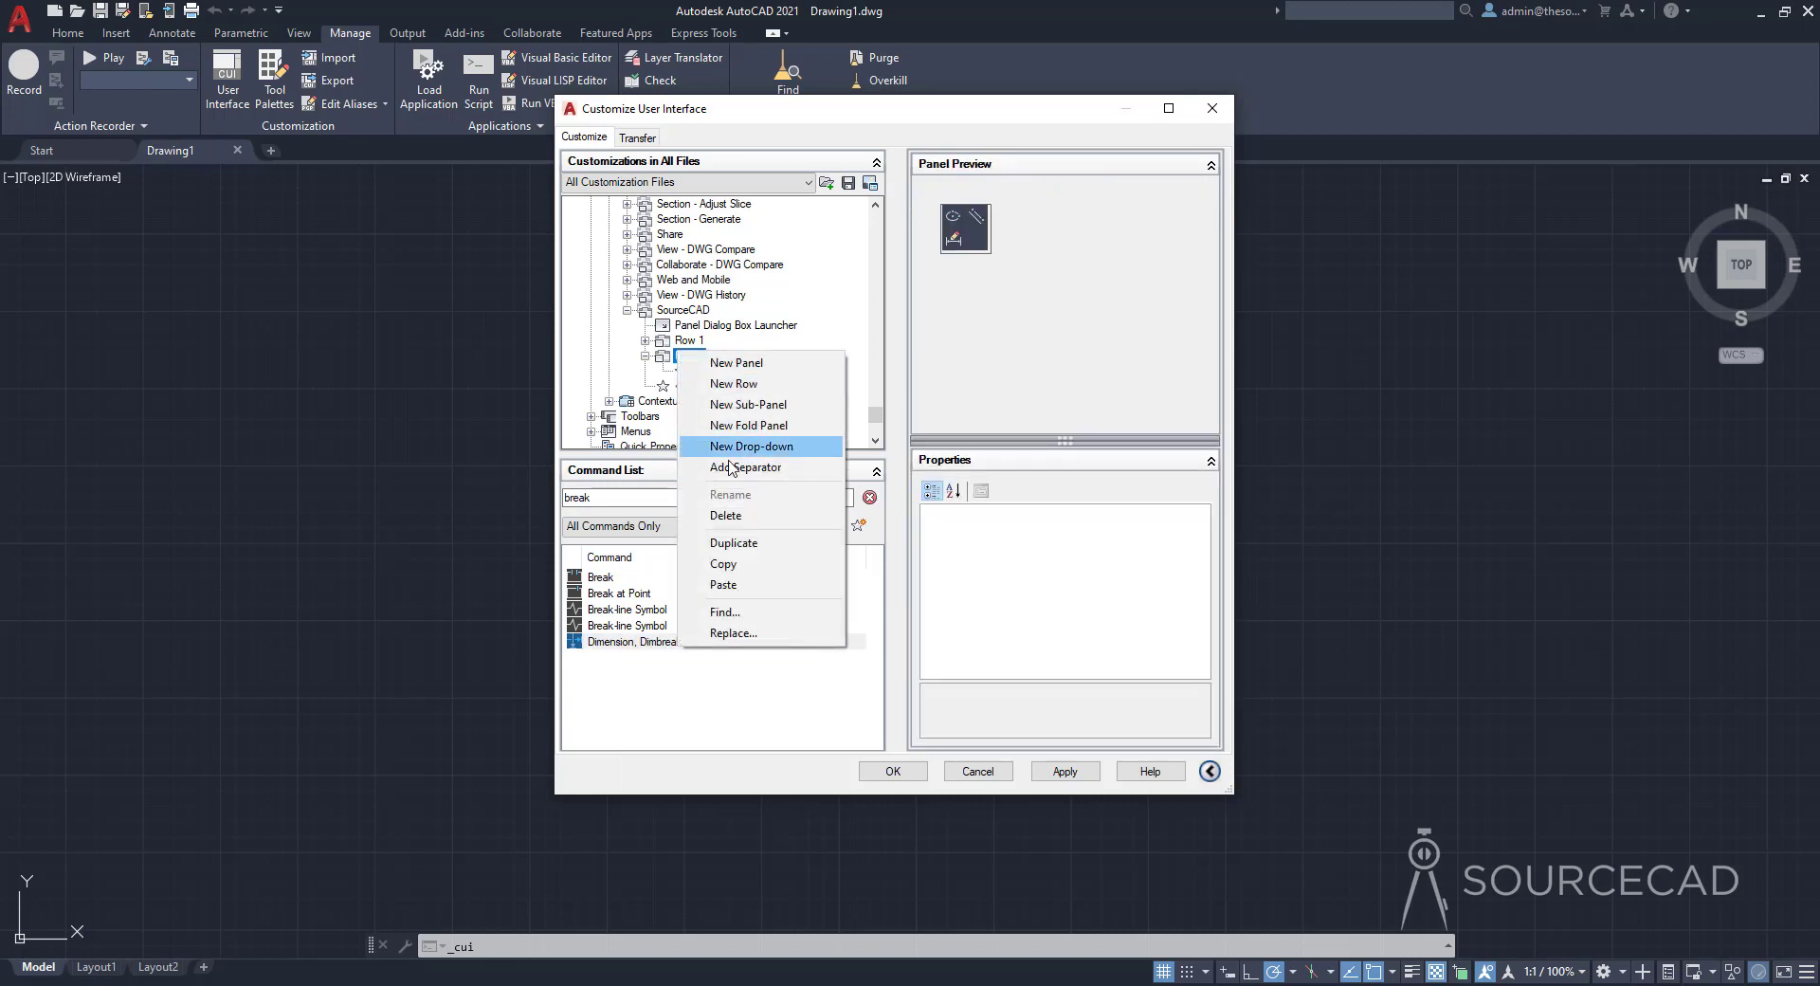
click(751, 587)
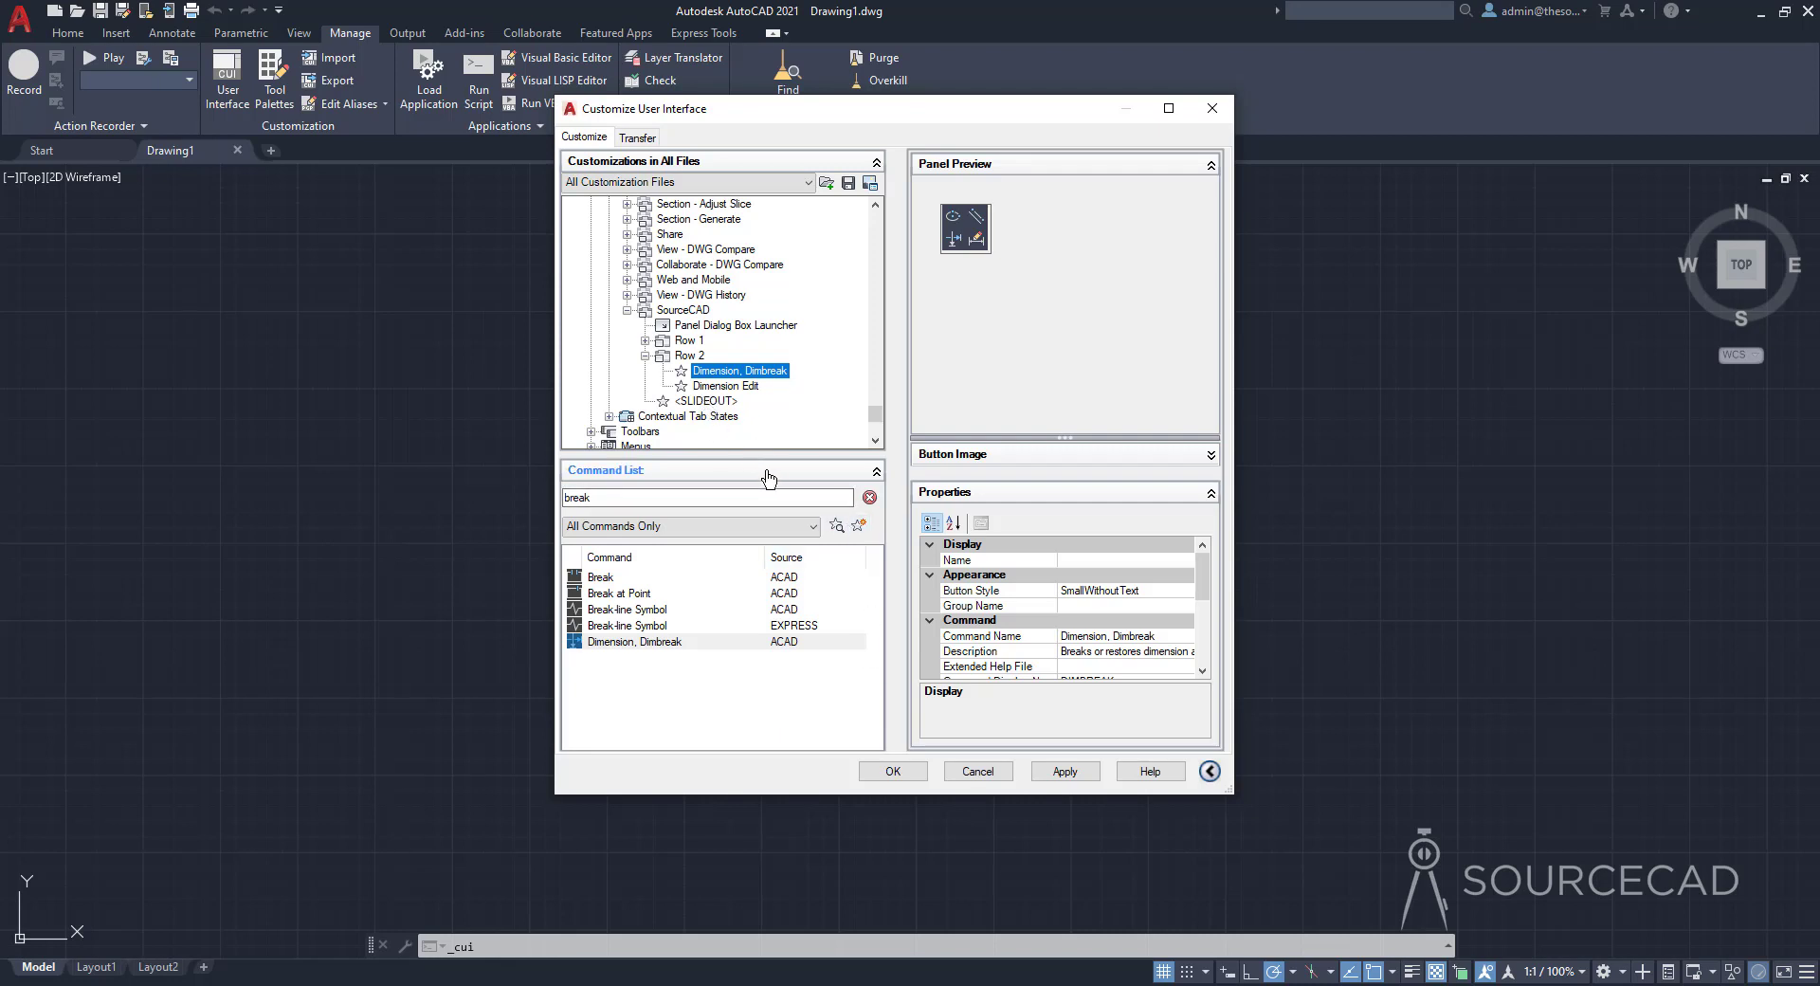
Add a new row below the SourceCAD panel's slideout and copy the ACAD Break-line Symbol command into it
click(642, 609)
right_click(645, 613)
click(688, 696)
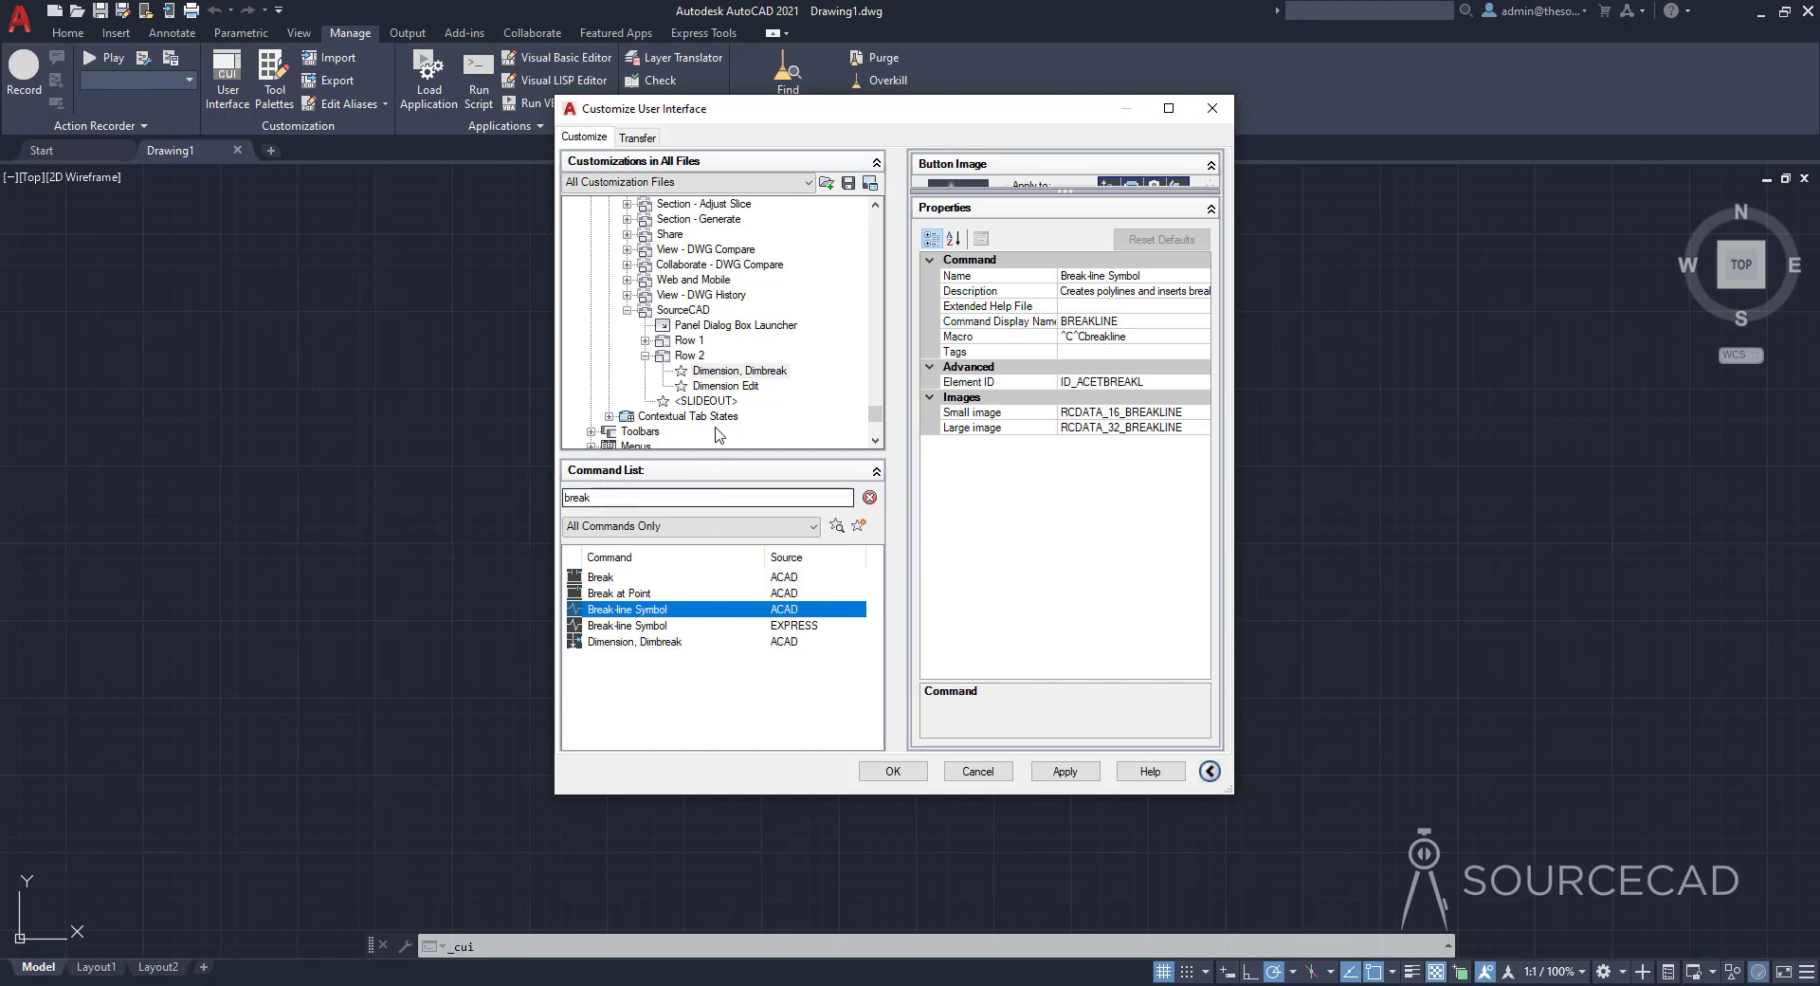
click(702, 402)
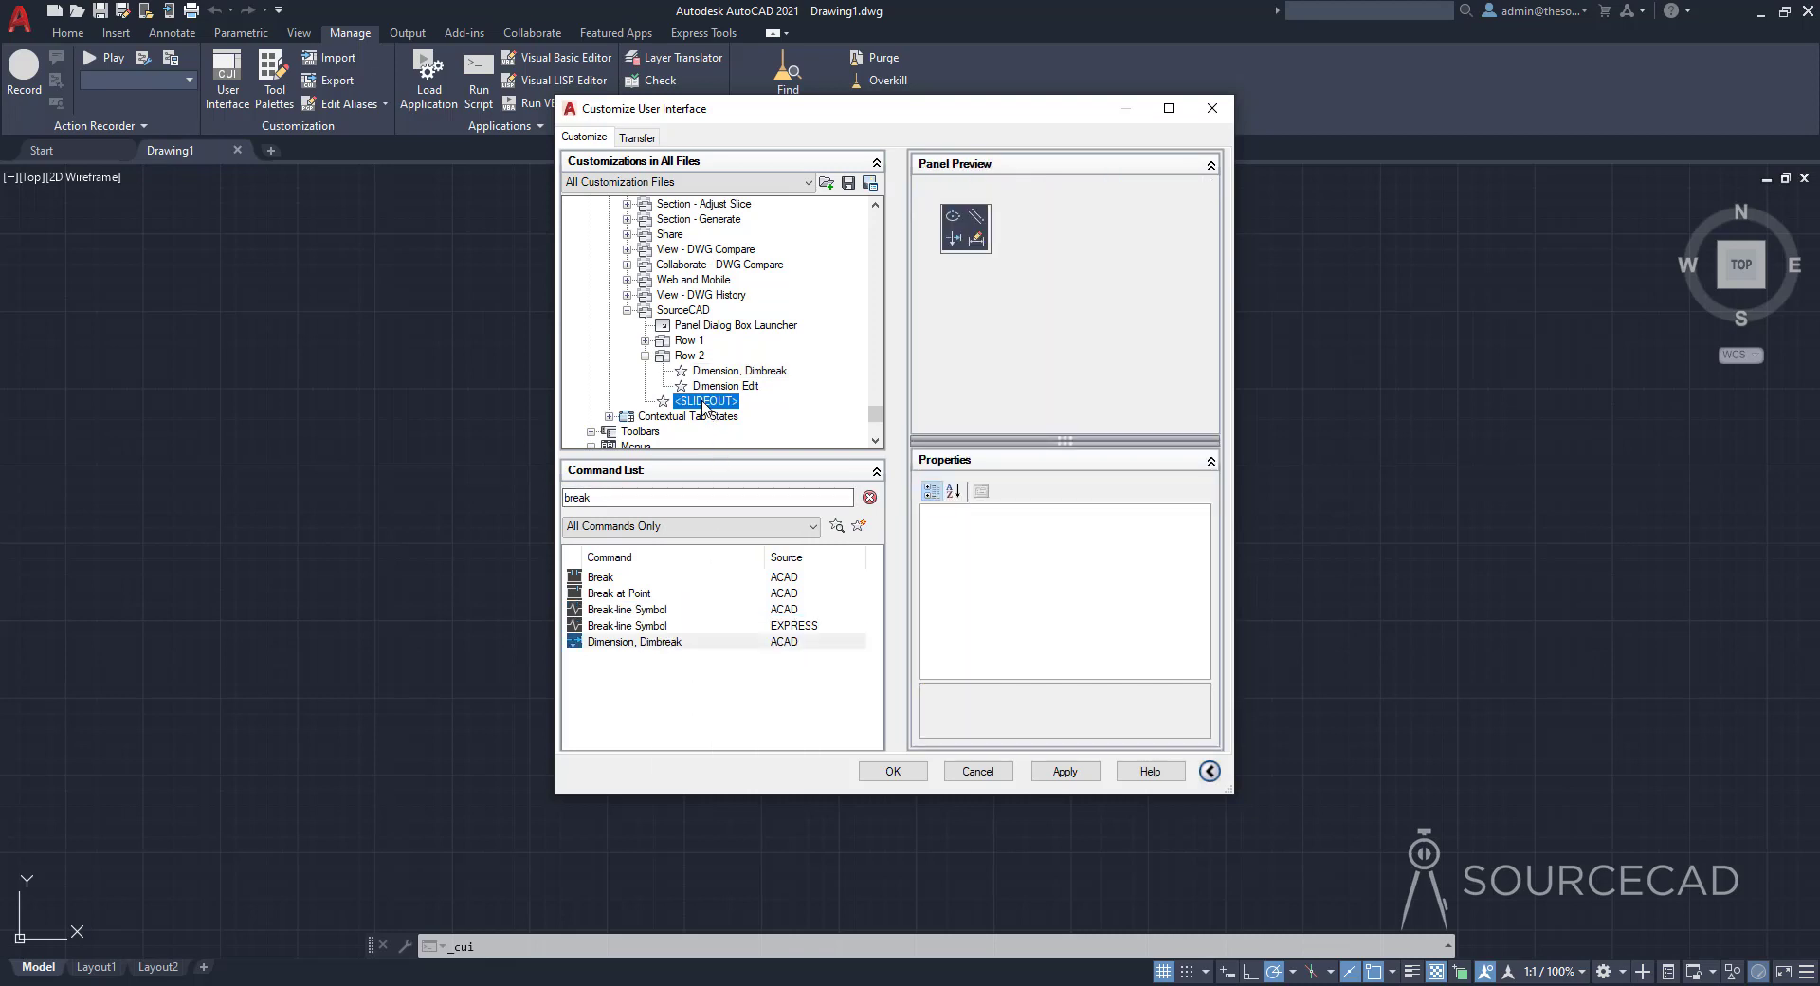
right_click(702, 405)
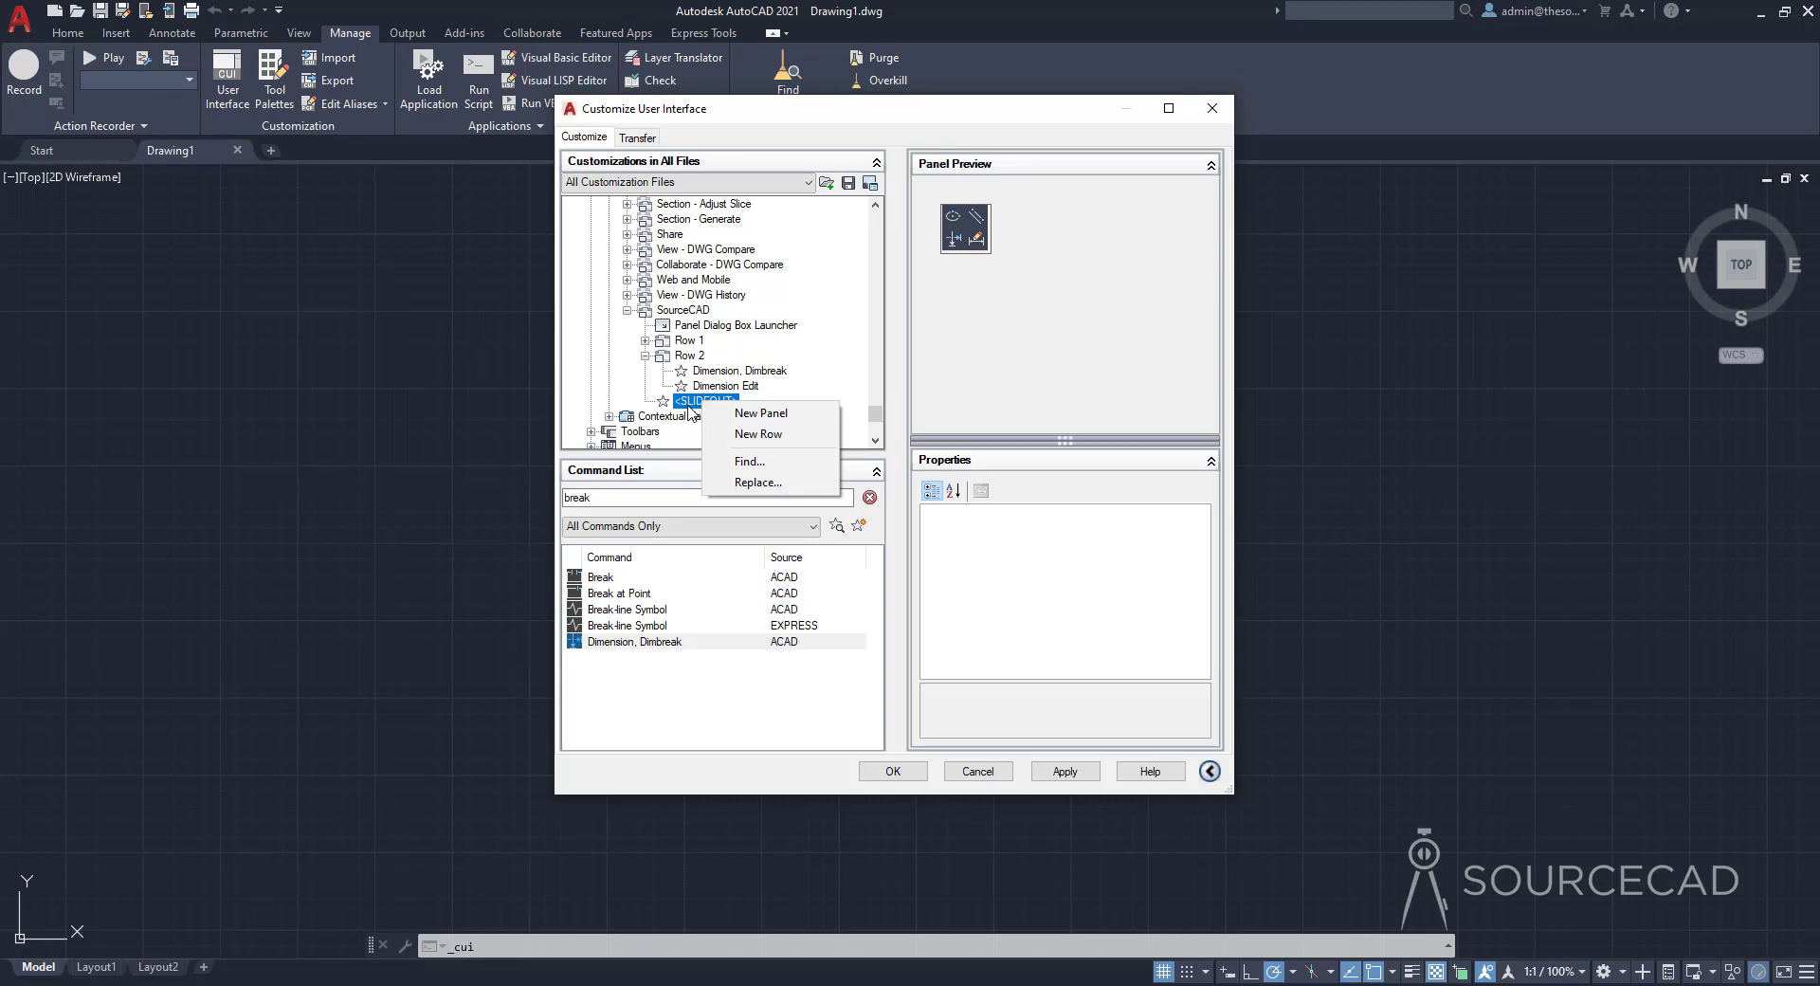
click(754, 434)
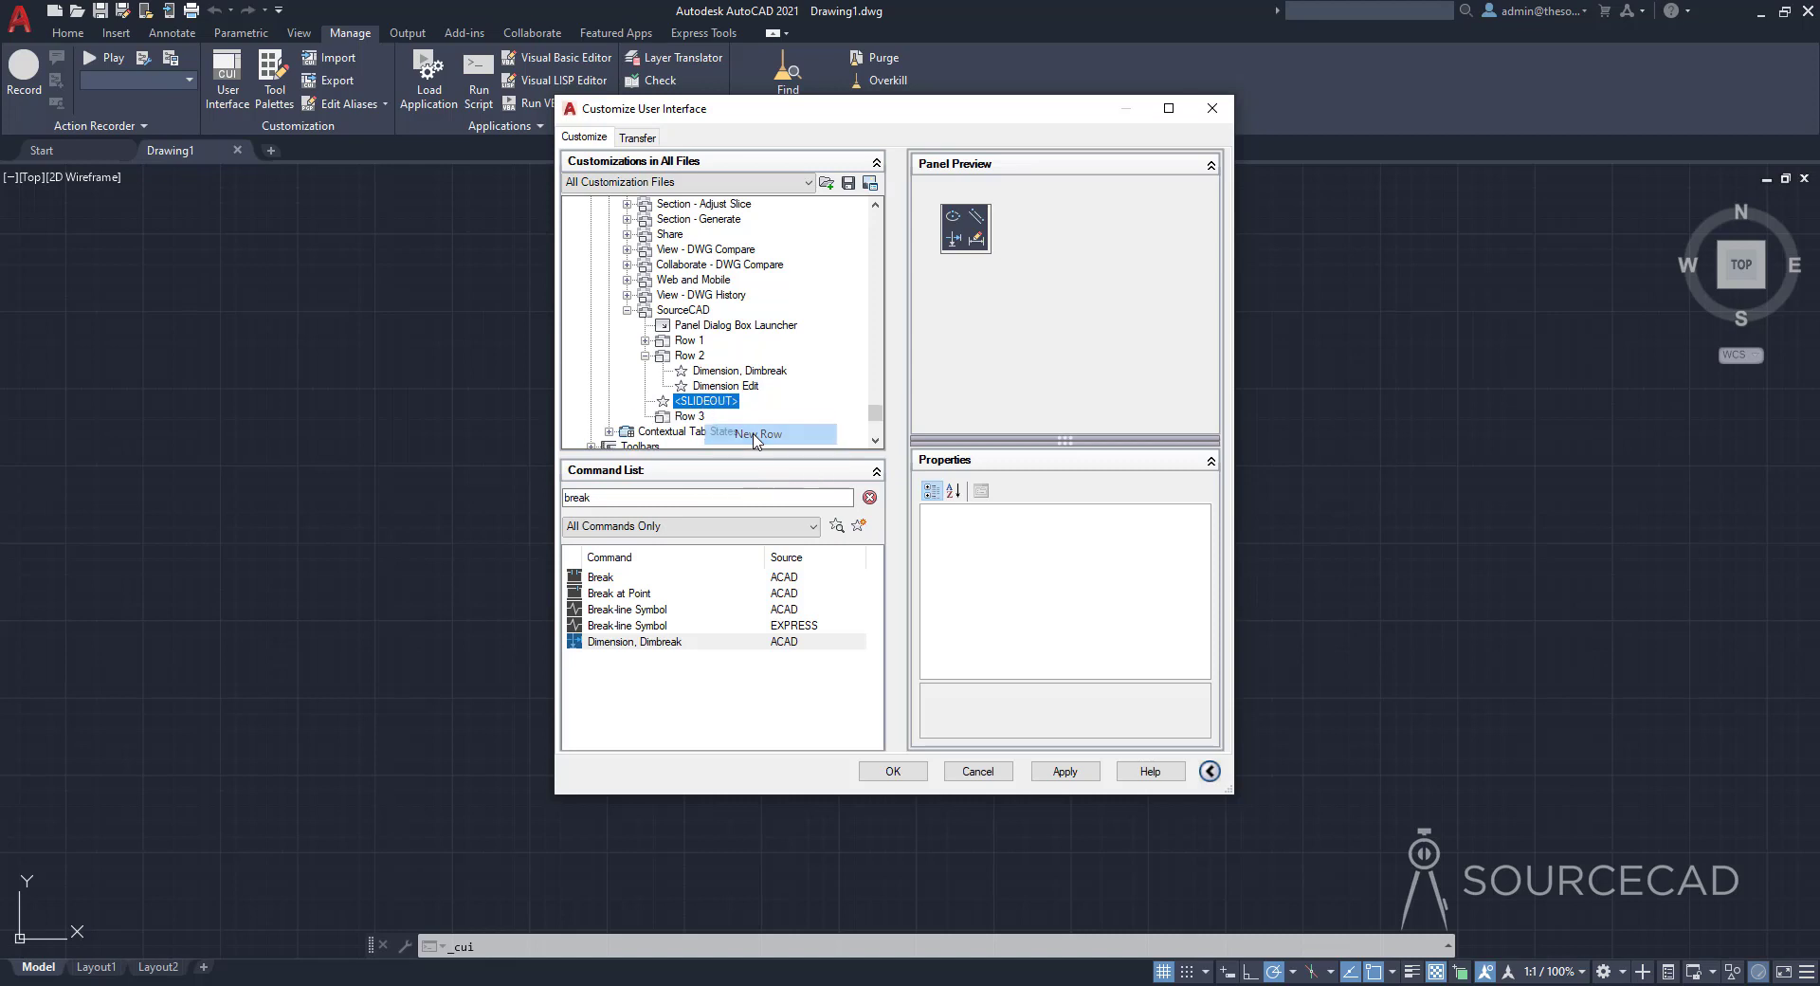
right_click(689, 423)
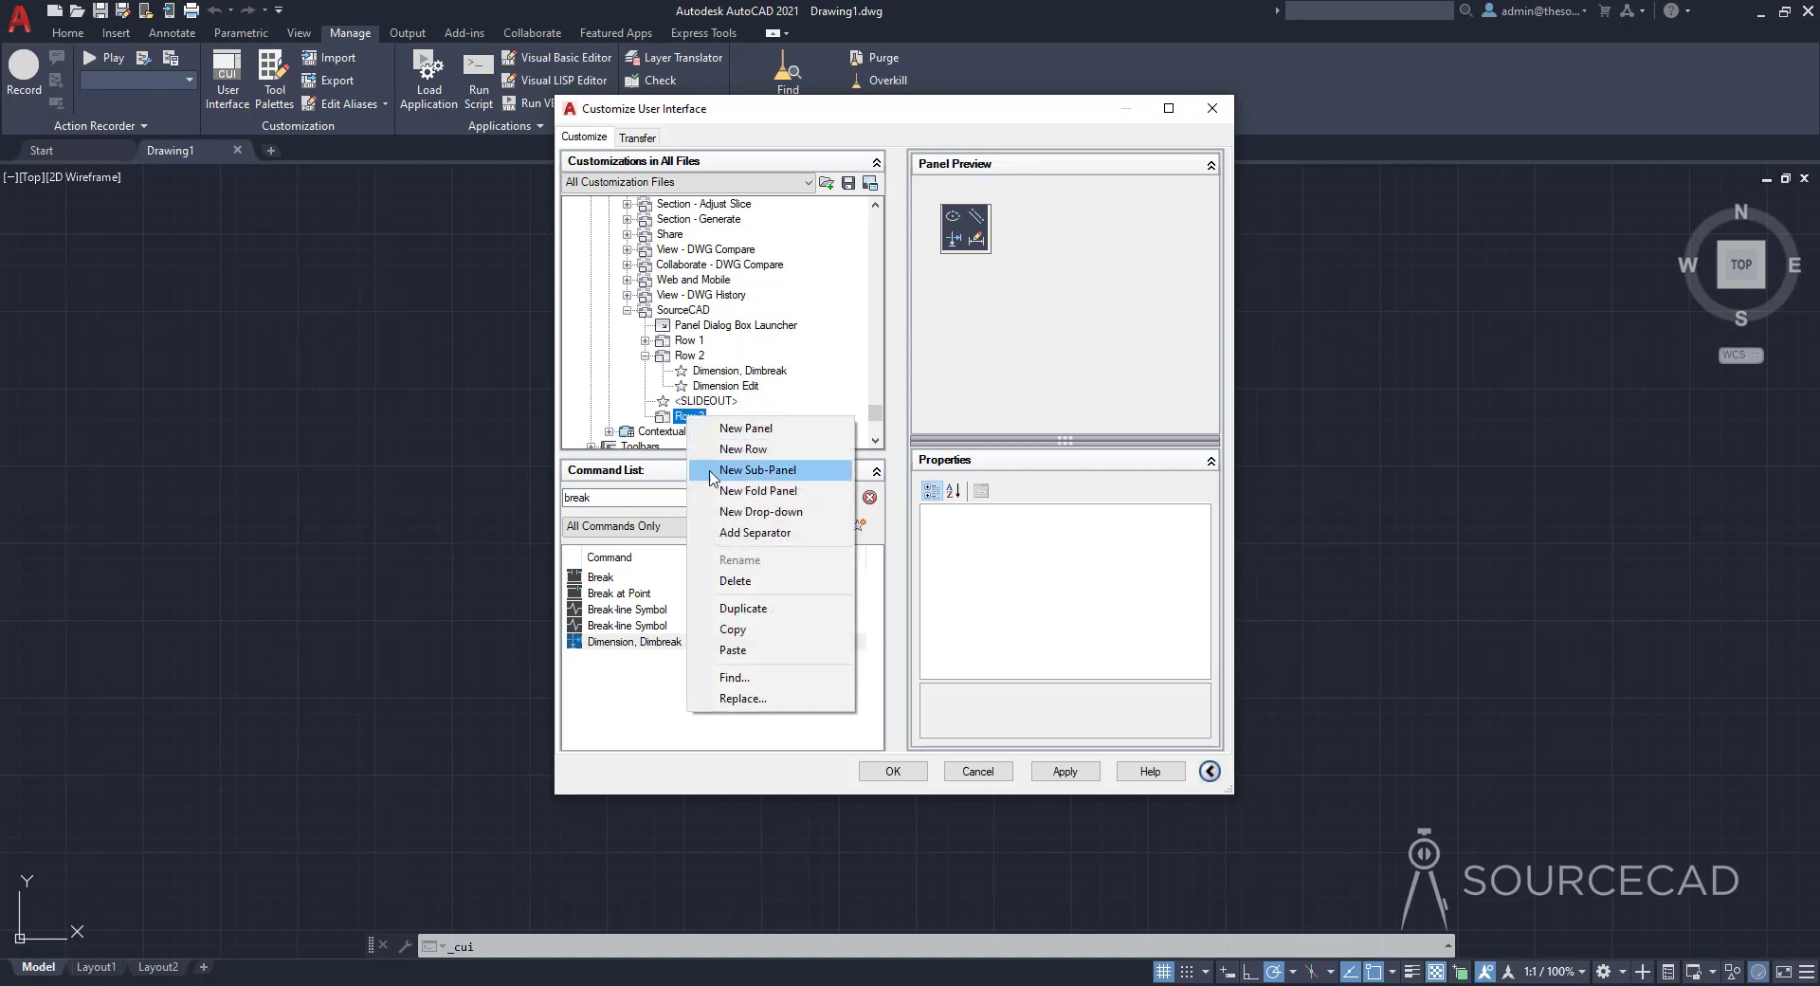
click(756, 652)
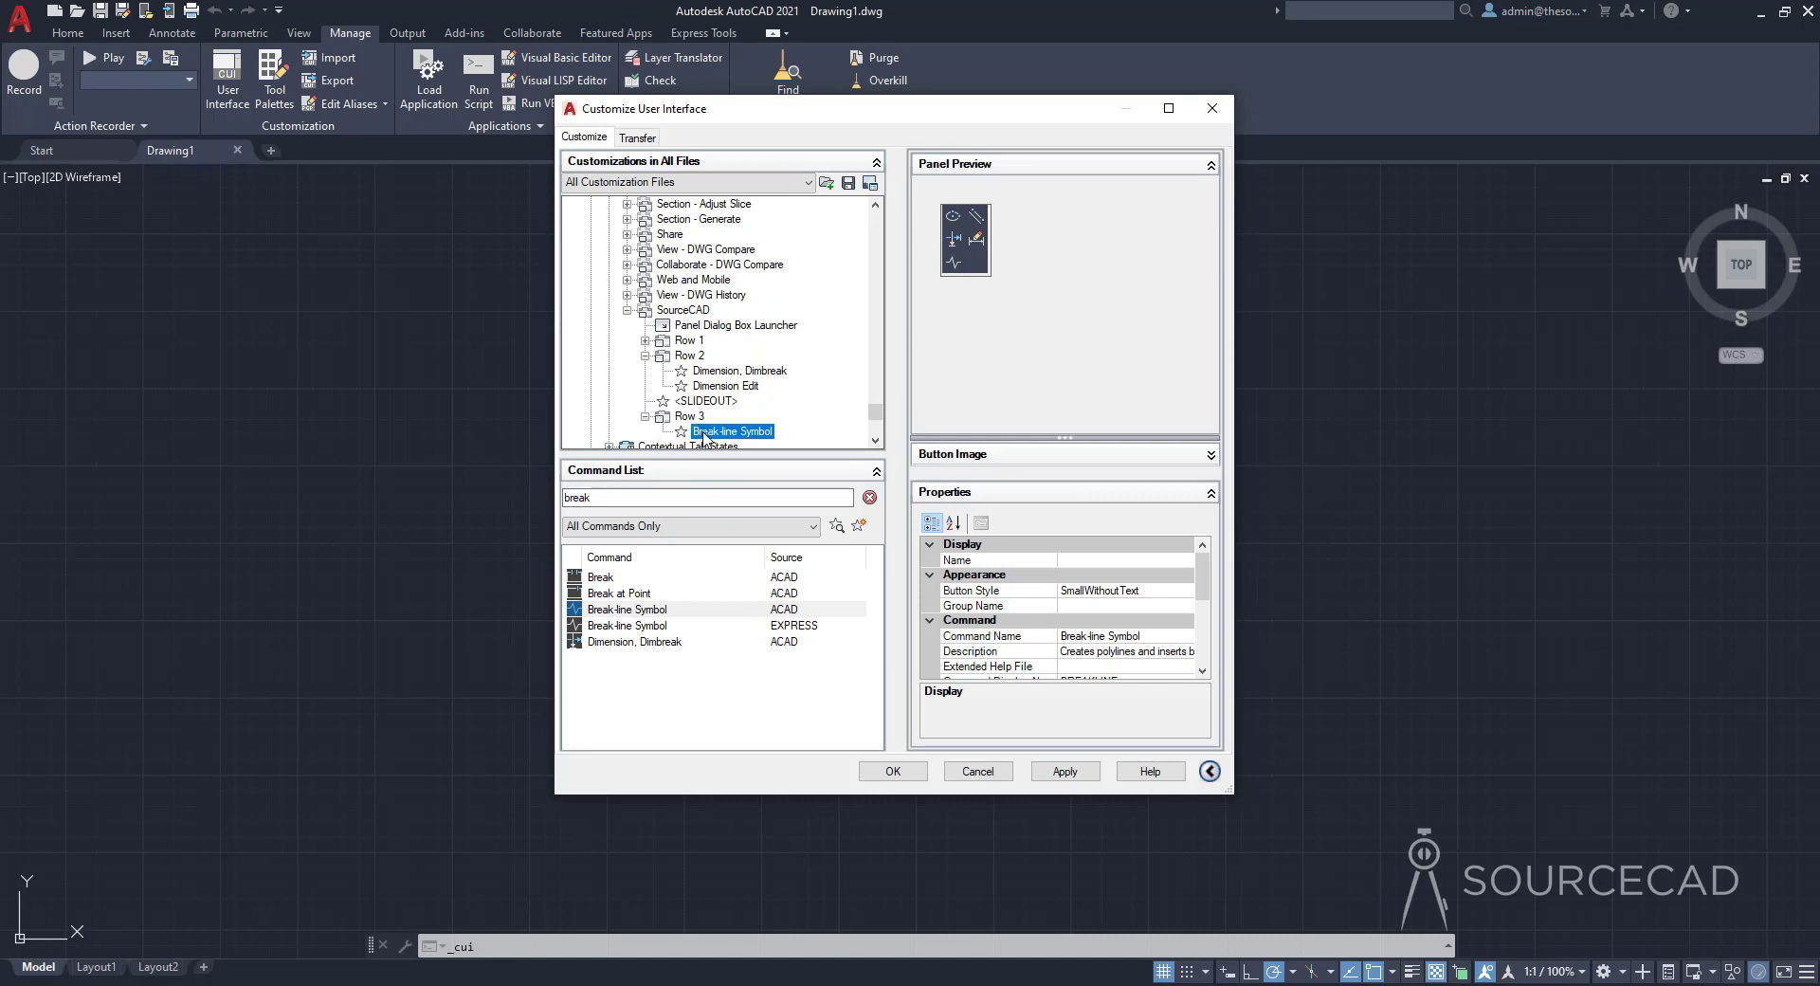
Search the command list for "purge" and copy the Purge command into Row 3 of the SourceCAD panel
scroll(720, 426, down, 2)
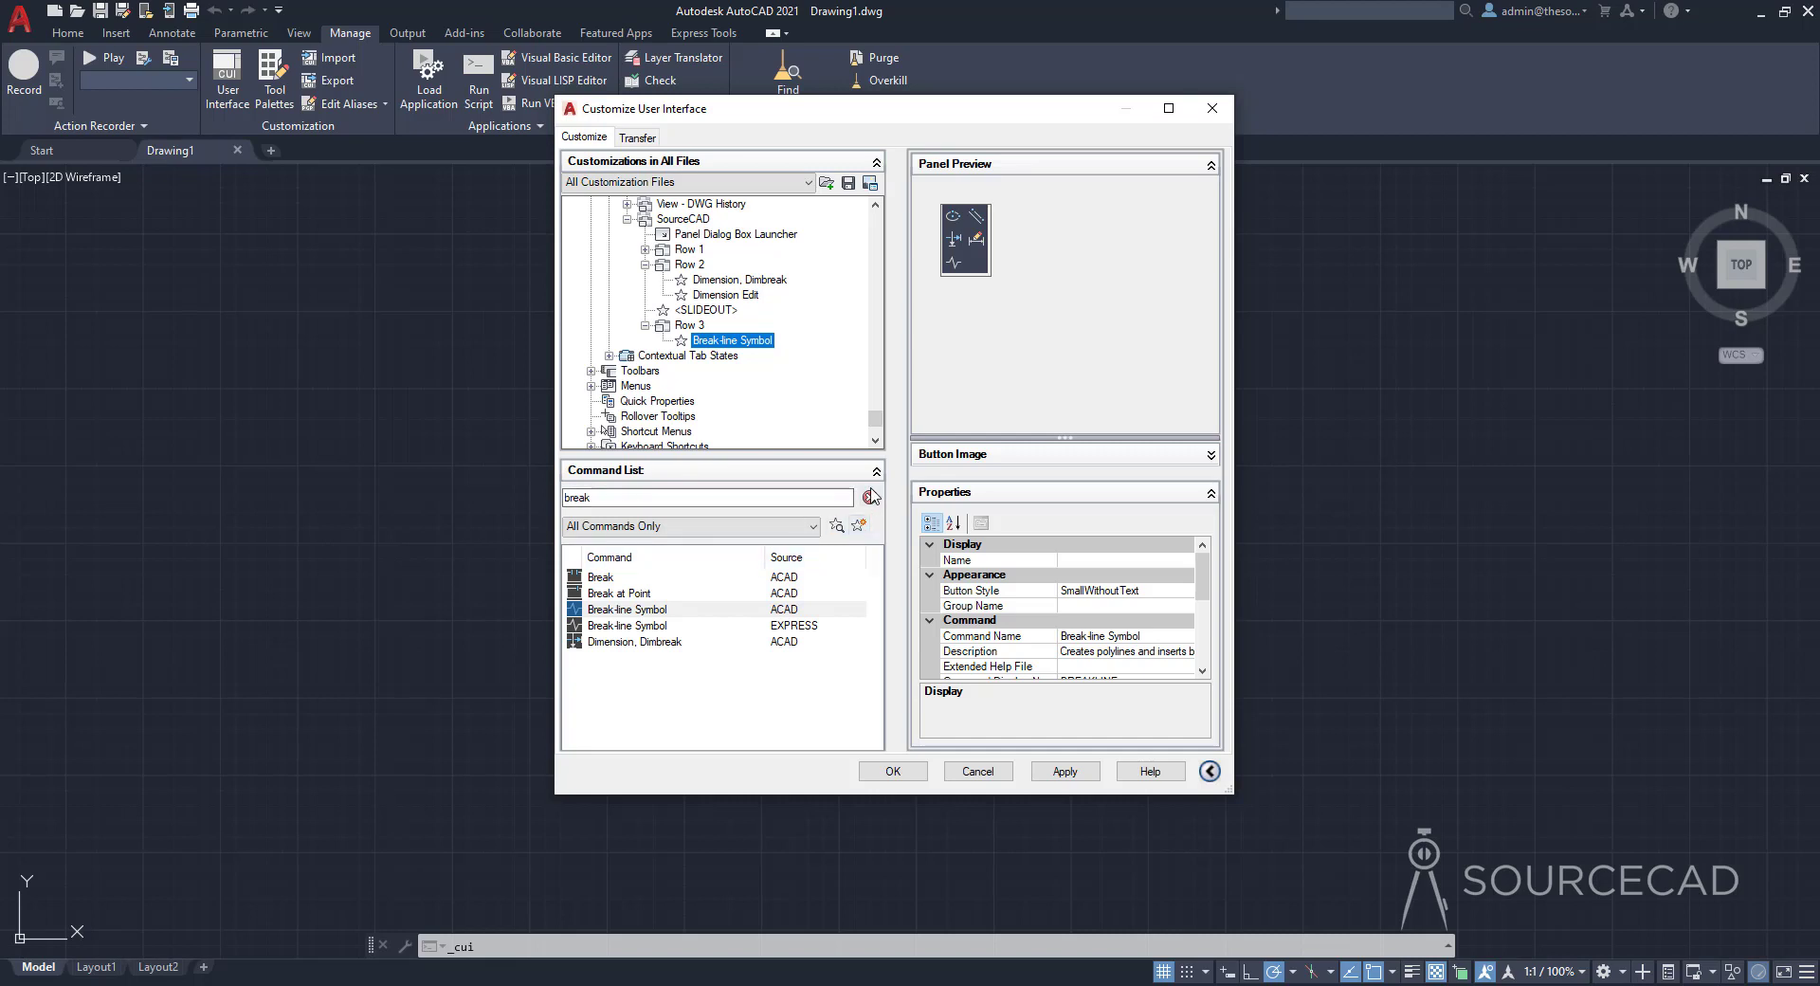
click(870, 498)
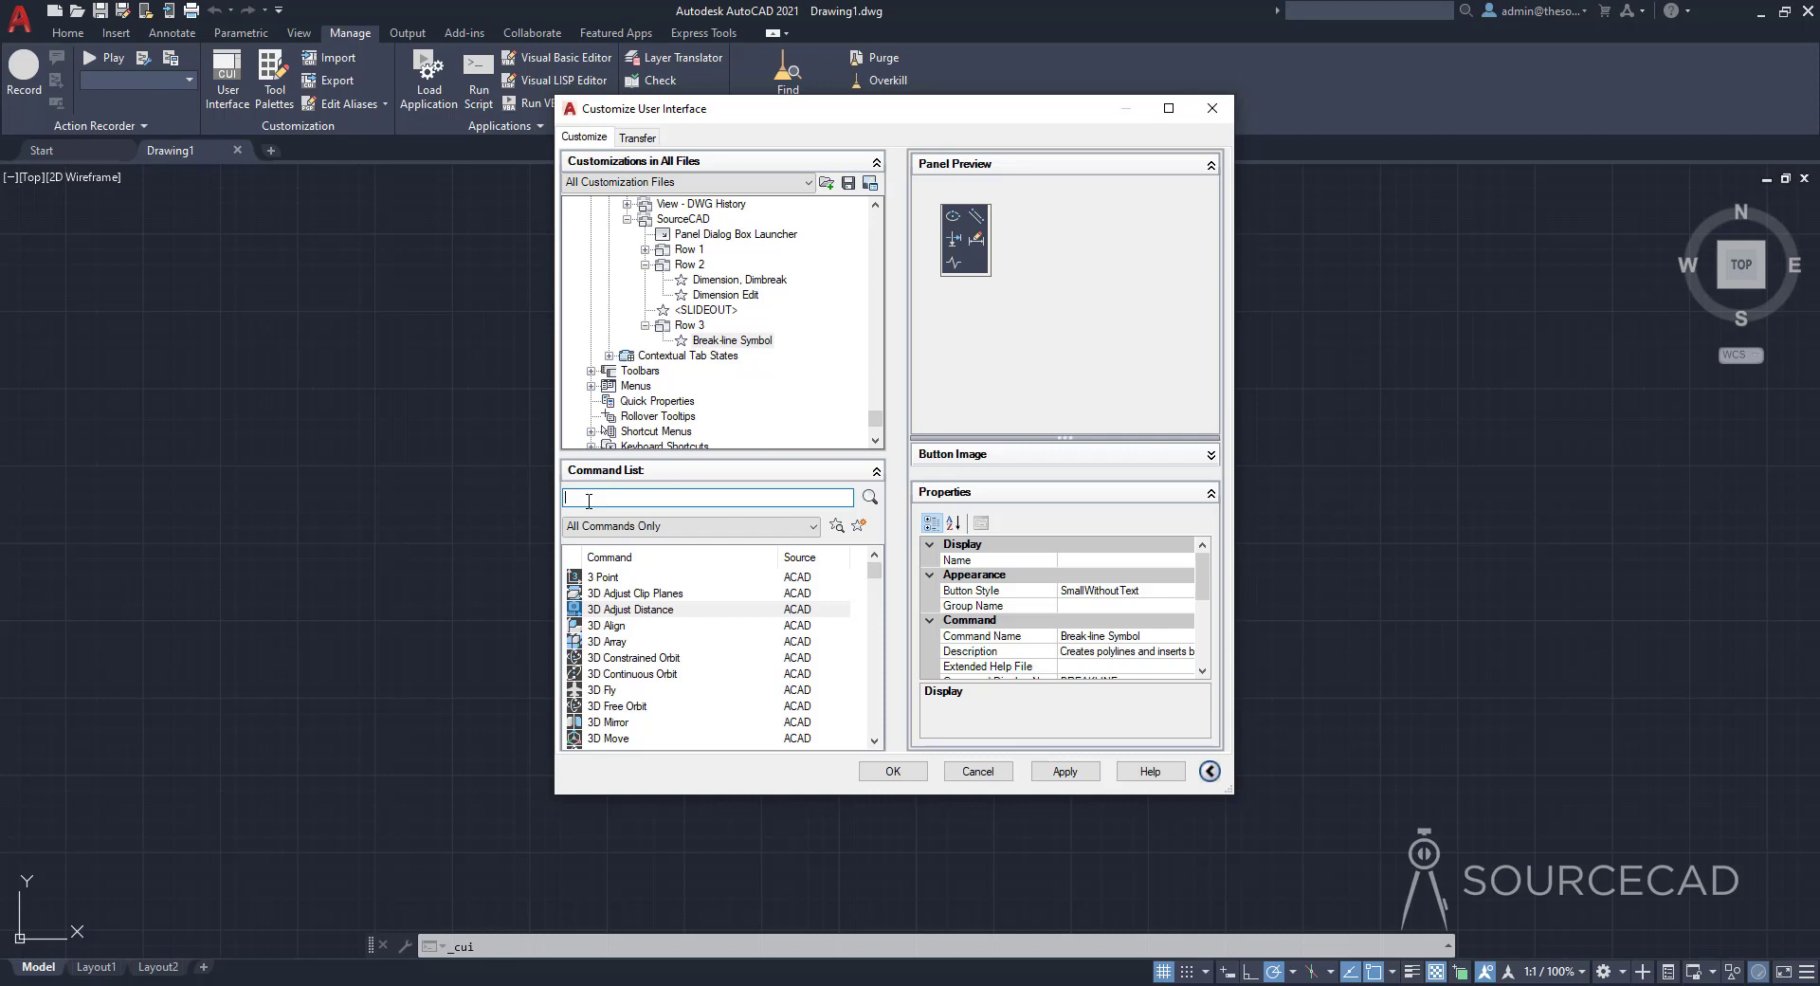
text(purge)
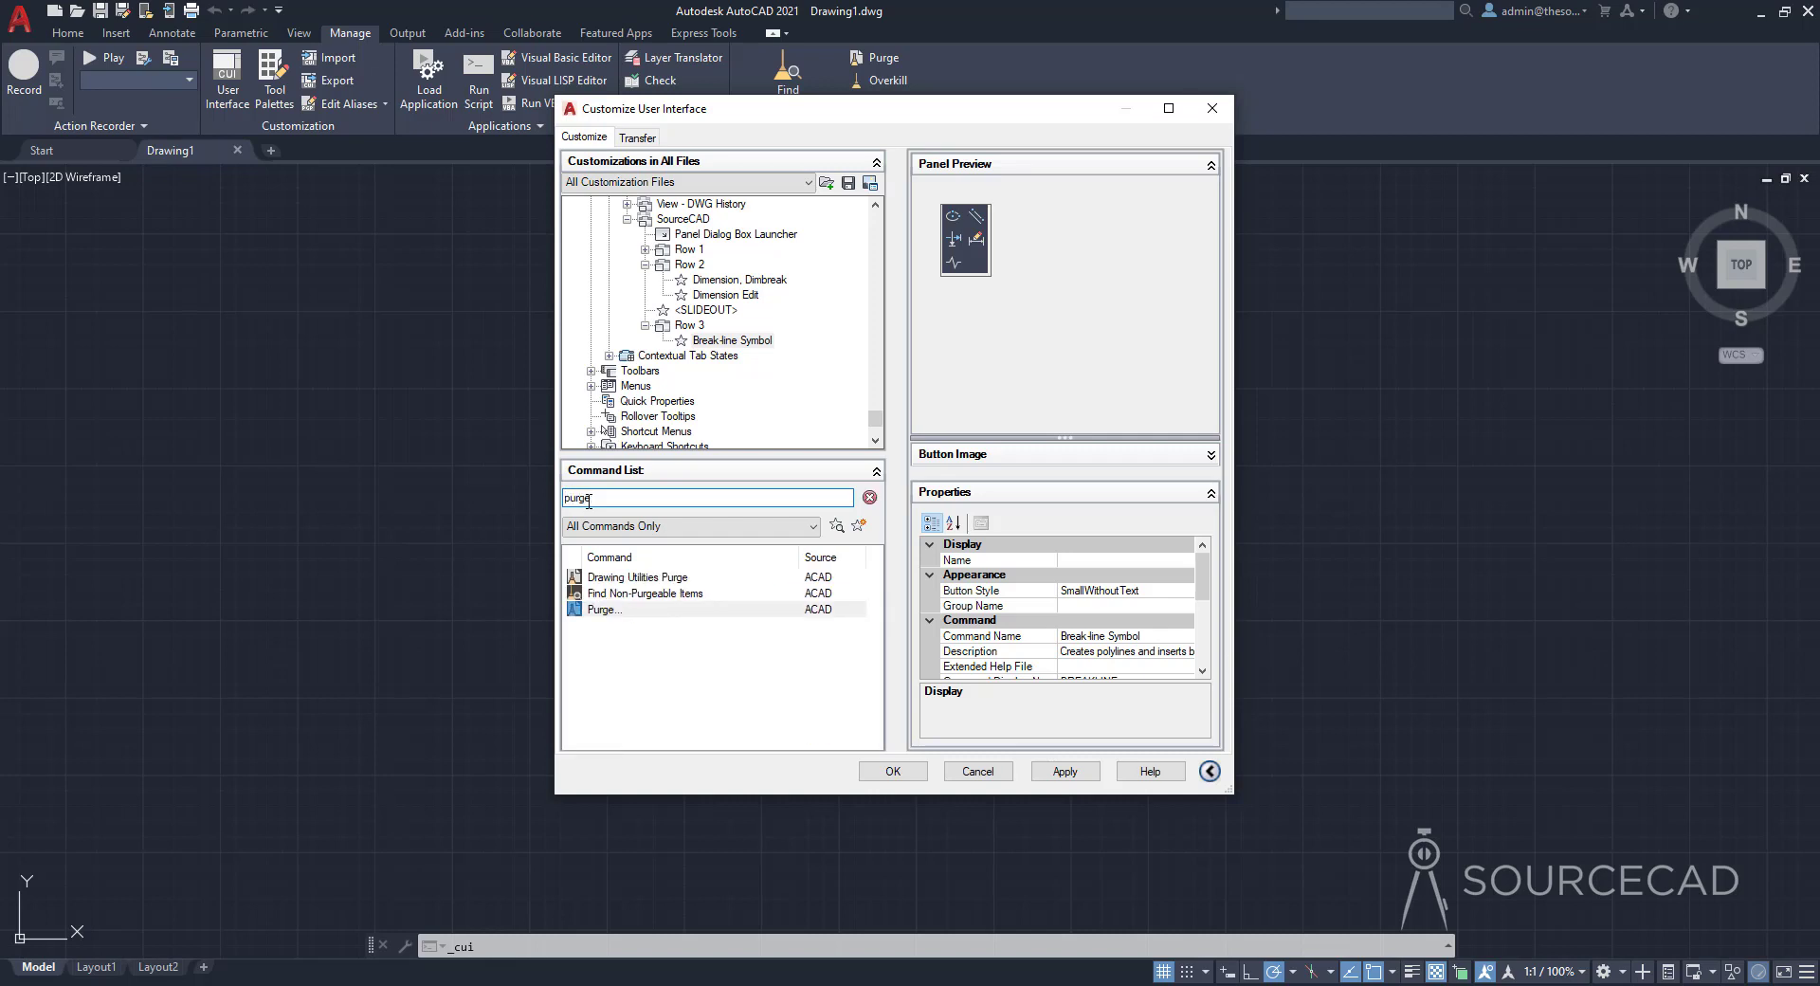
right_click(631, 609)
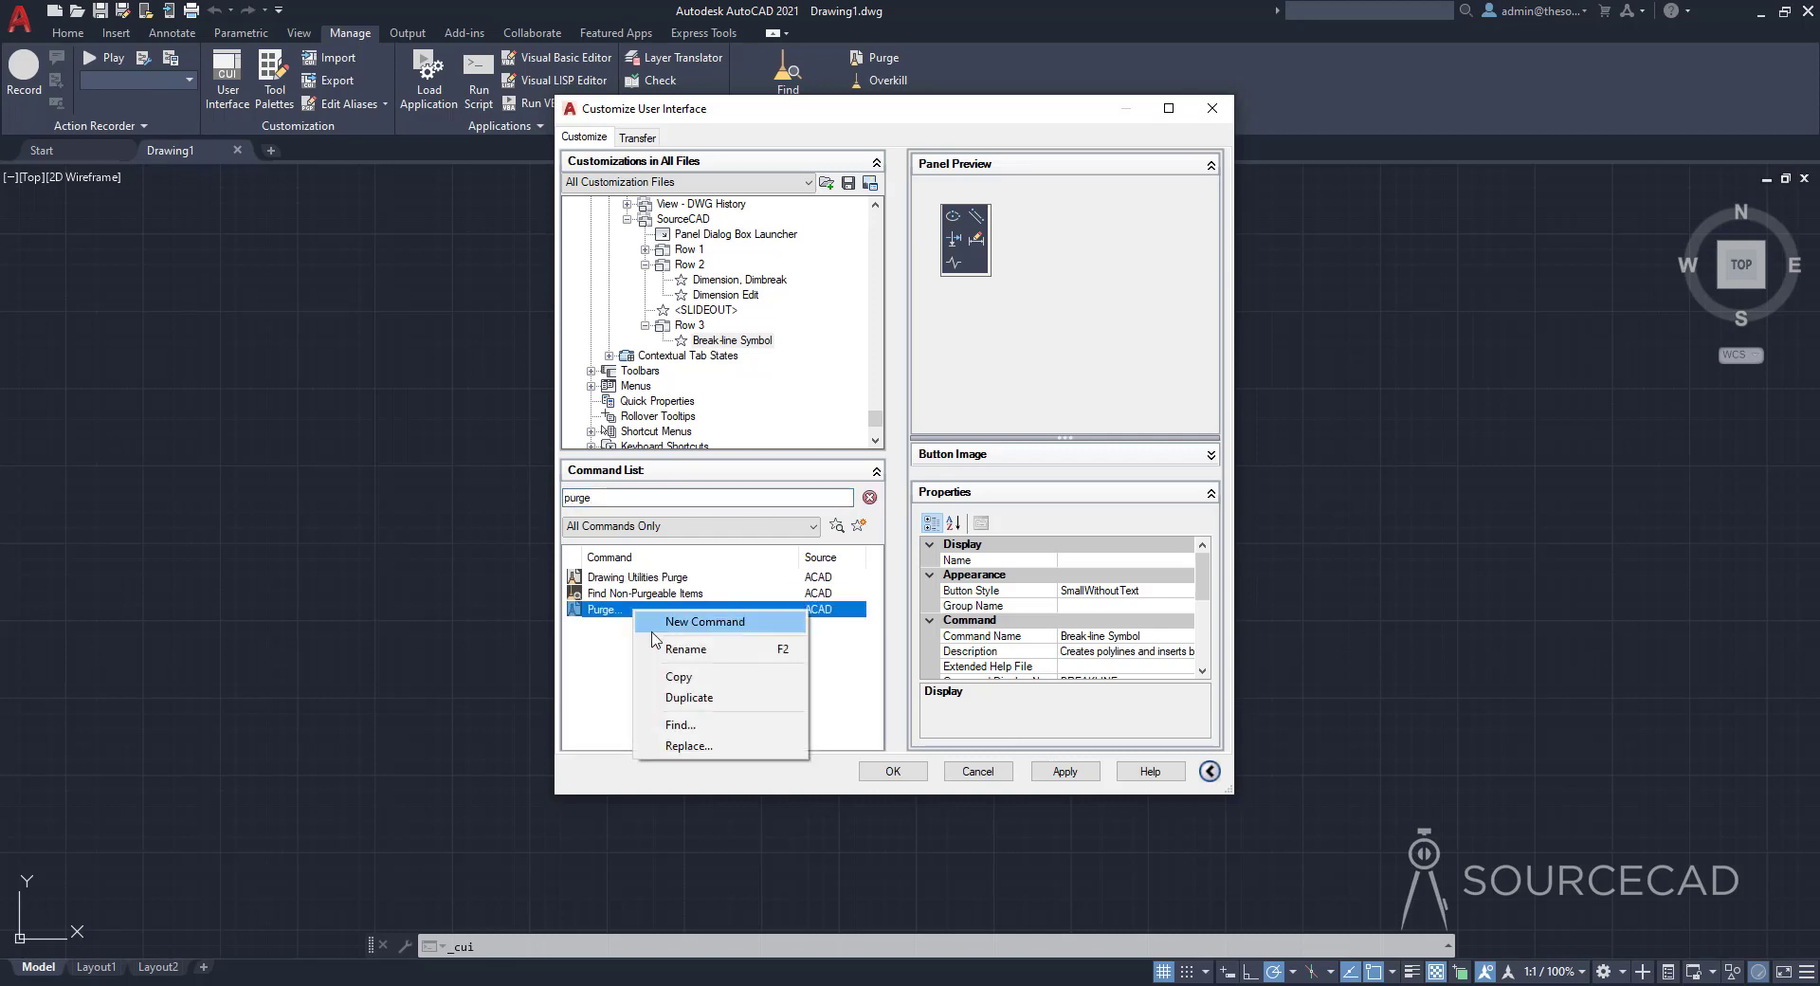
click(698, 676)
right_click(696, 326)
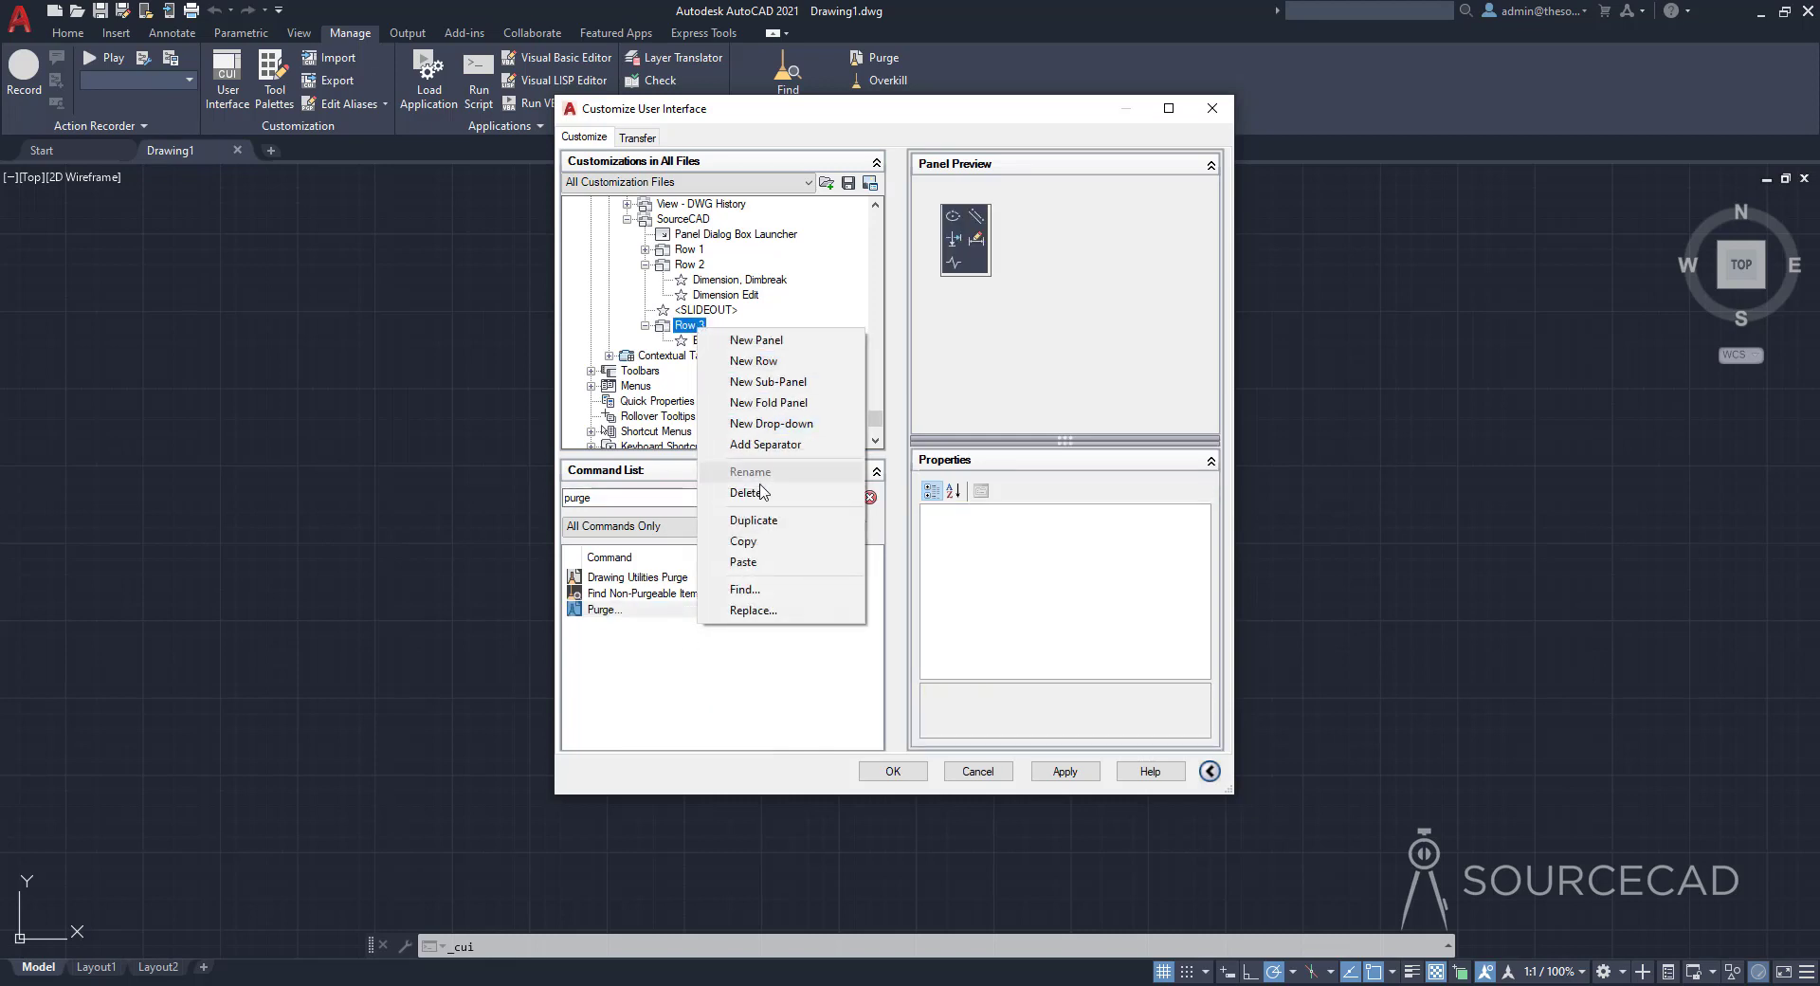
click(743, 562)
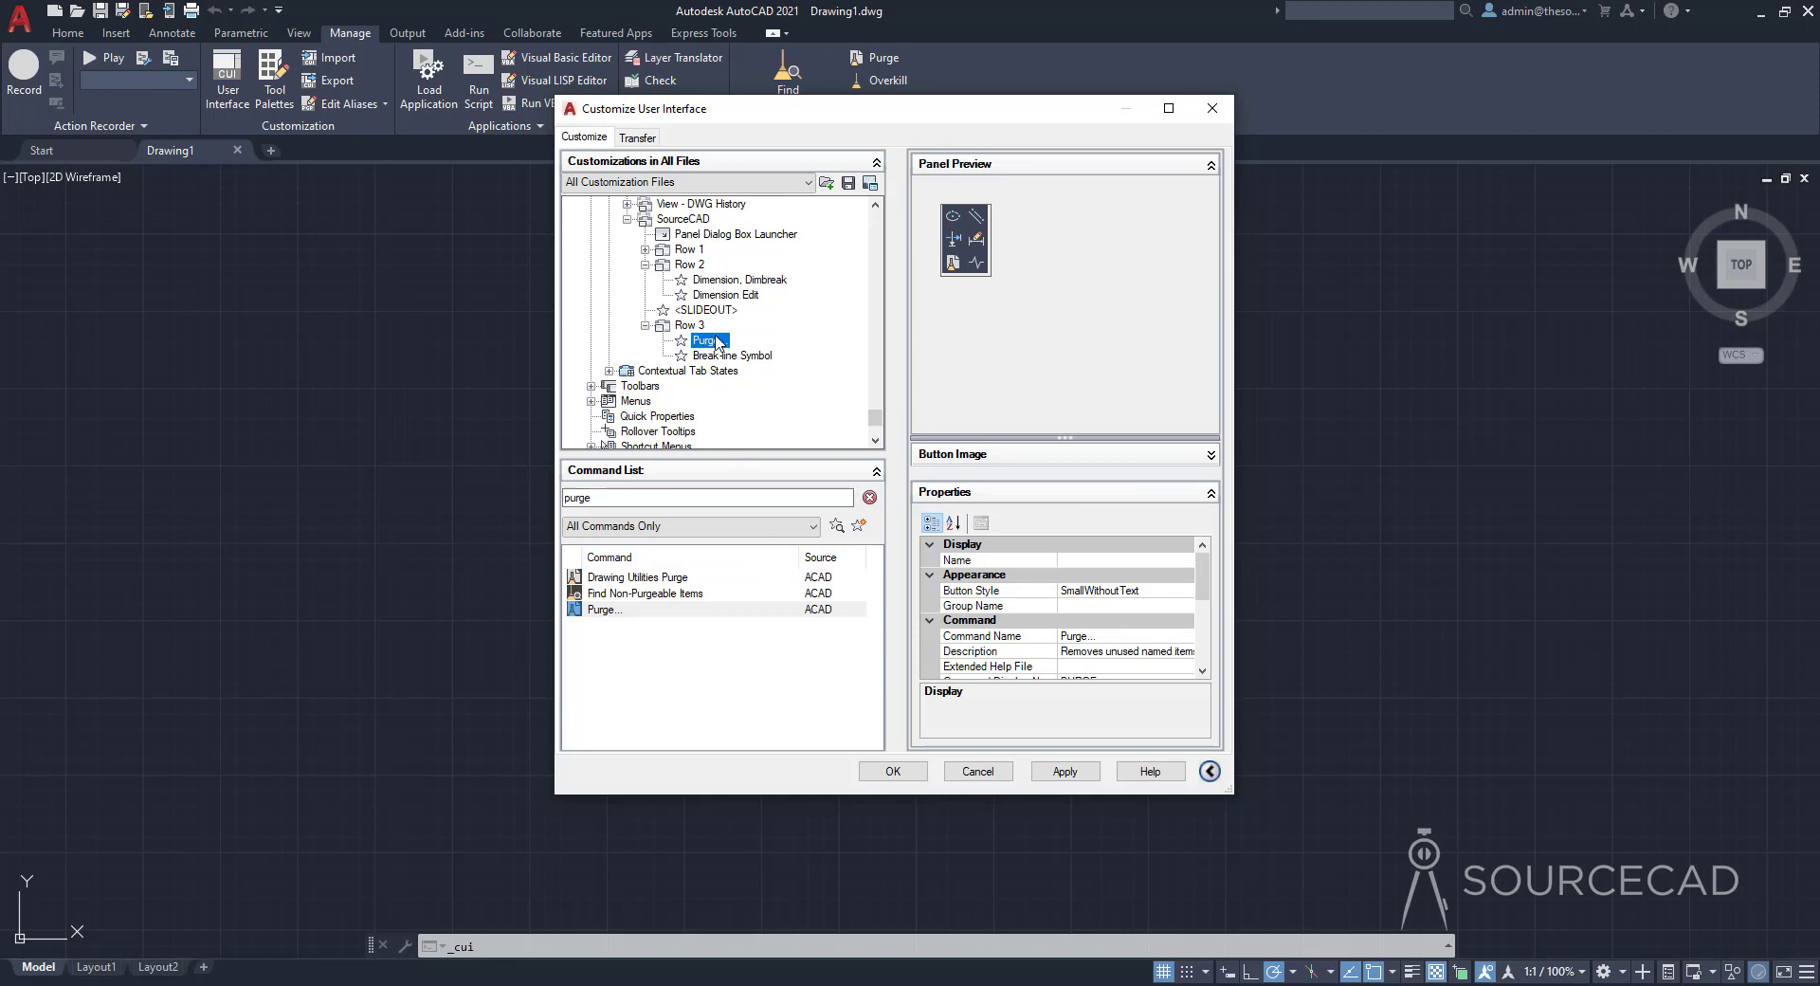
Search the command list for "circle" and assign the Circle command to the SourceCAD panel's Panel Dialog Box Launcher
click(708, 236)
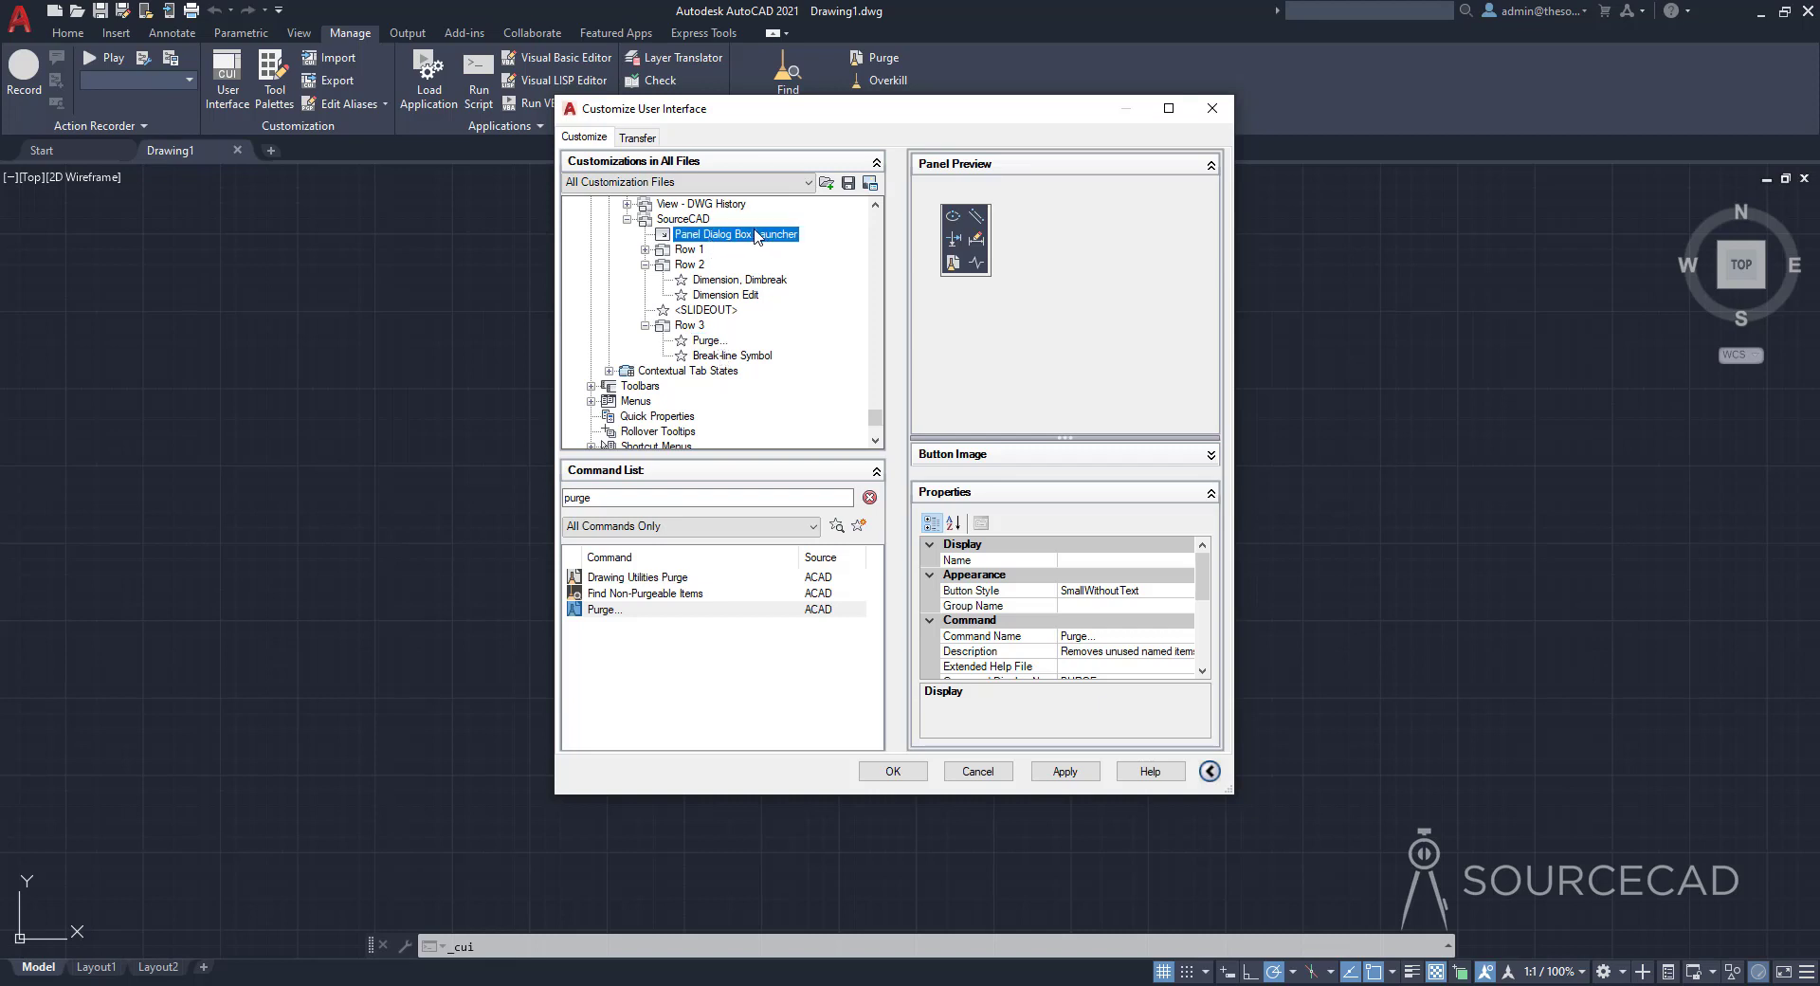
click(869, 498)
text(circle)
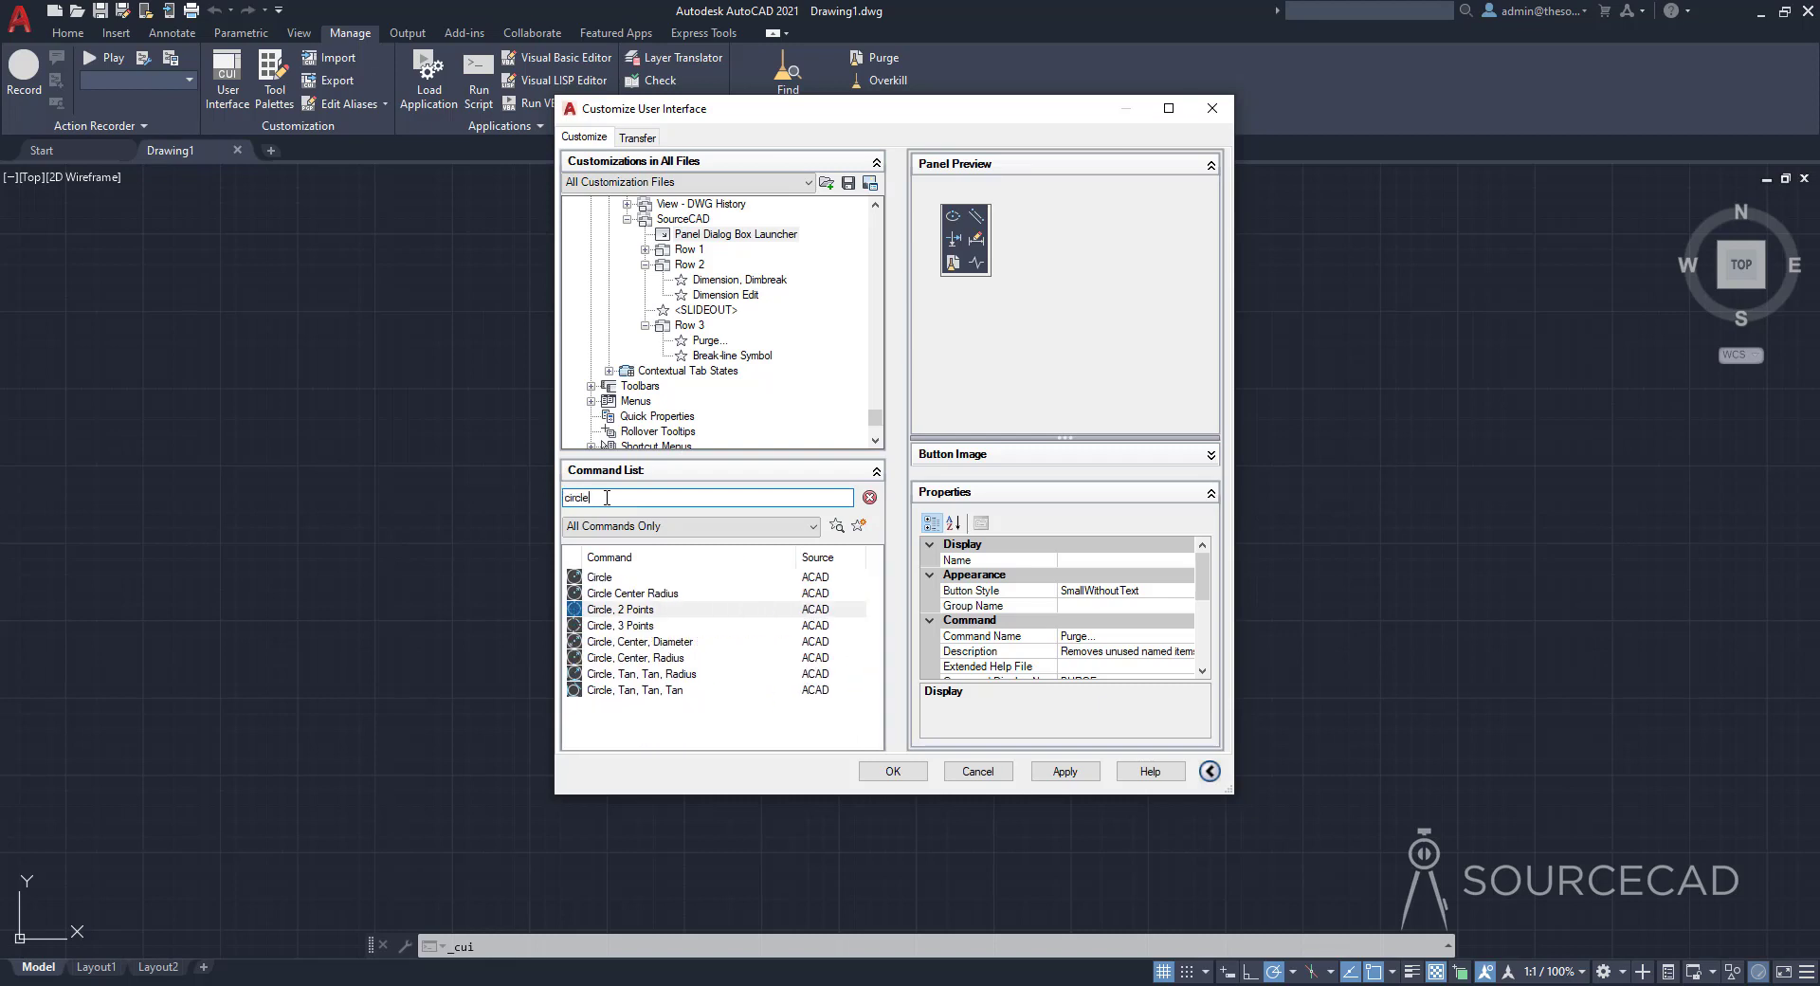
right_click(601, 580)
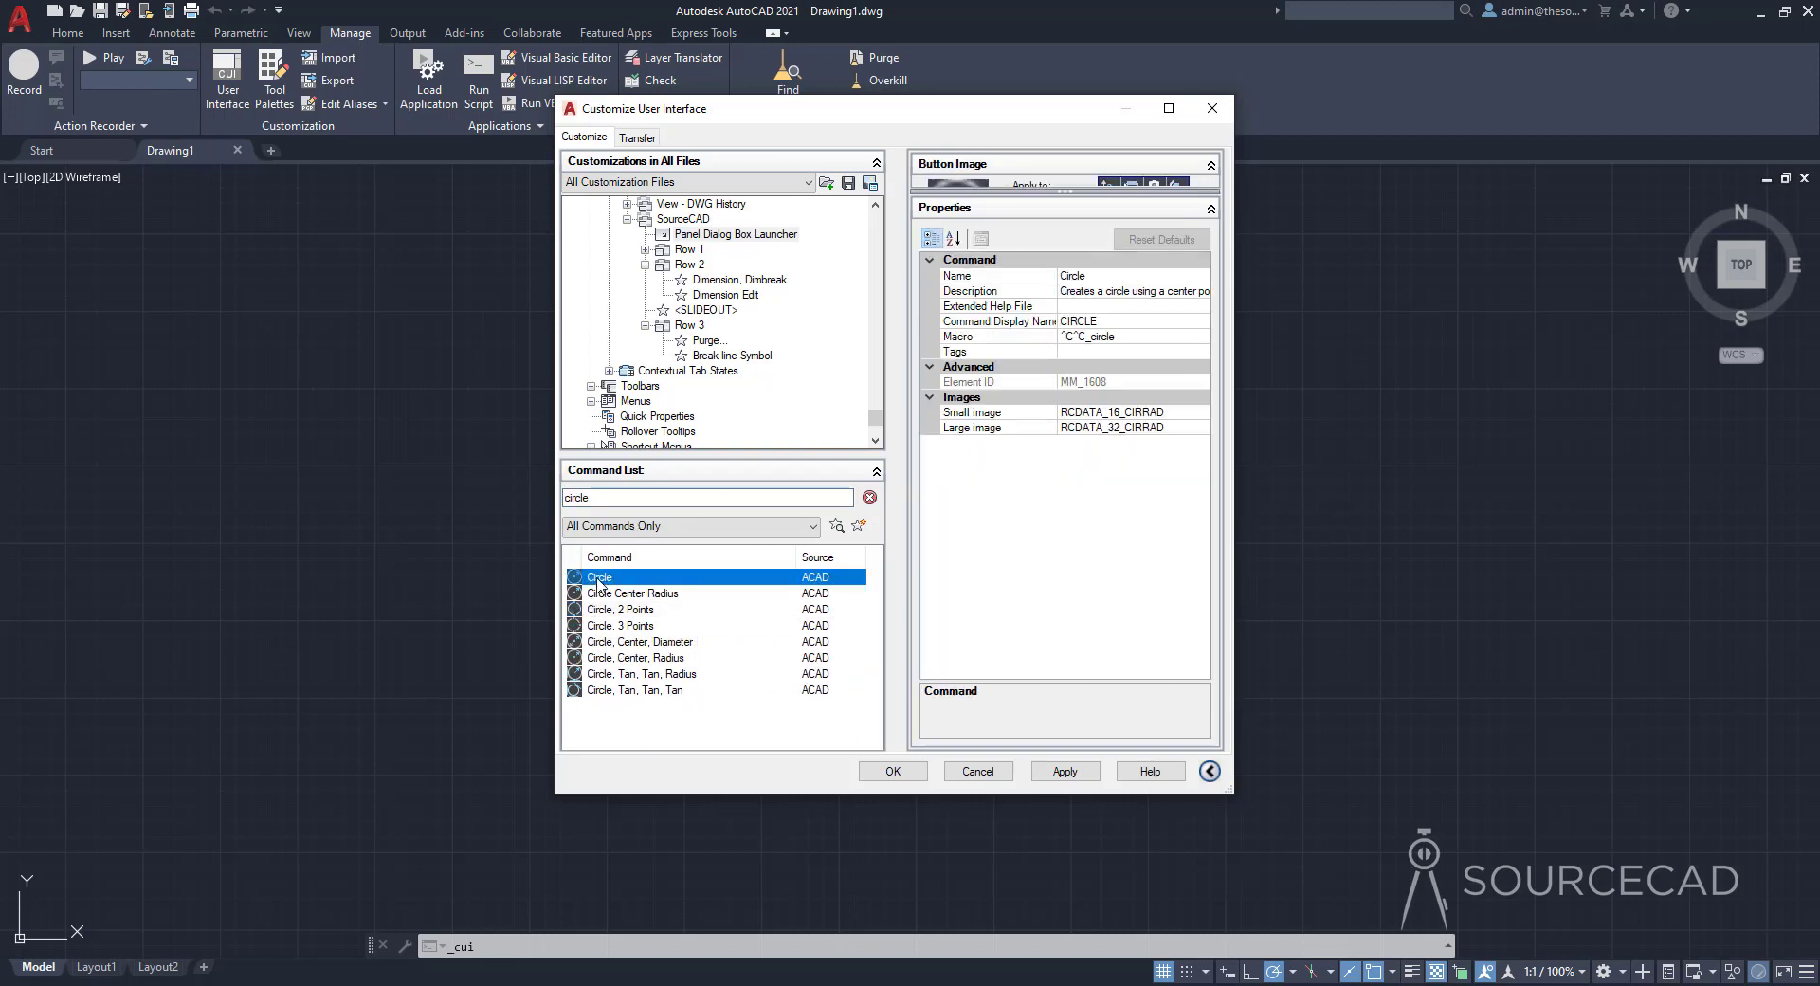
click(642, 644)
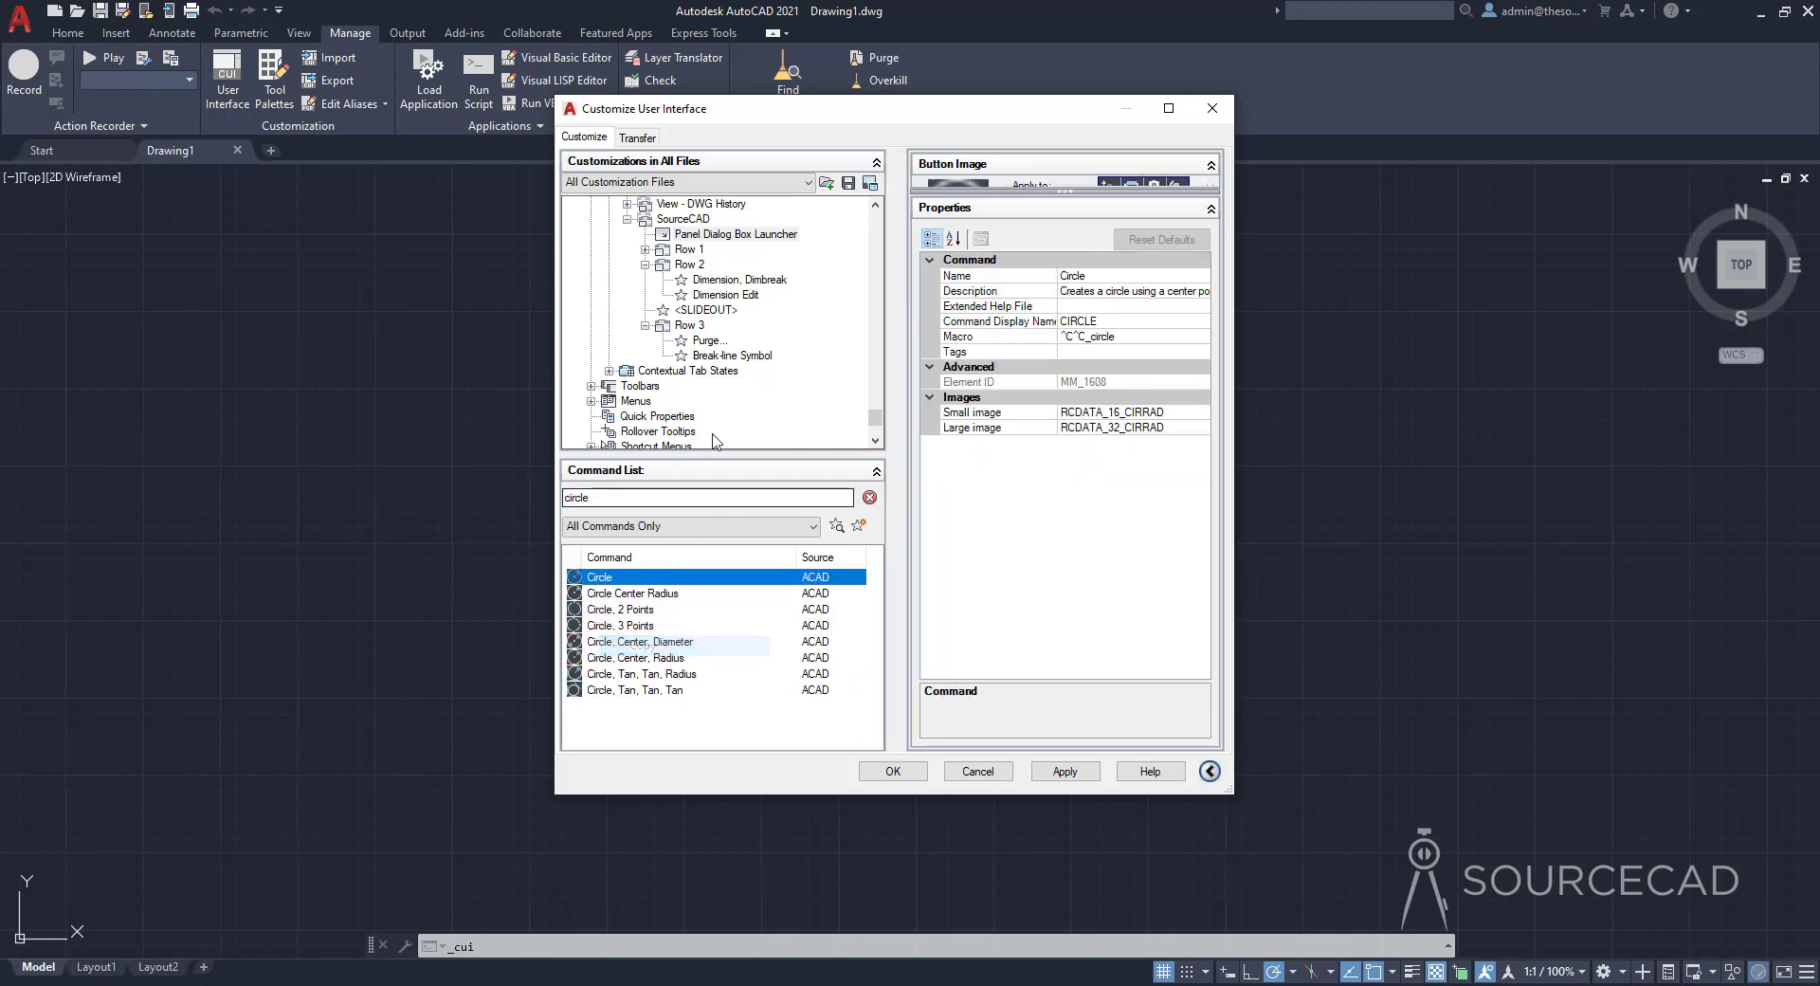
right_click(690, 237)
click(748, 316)
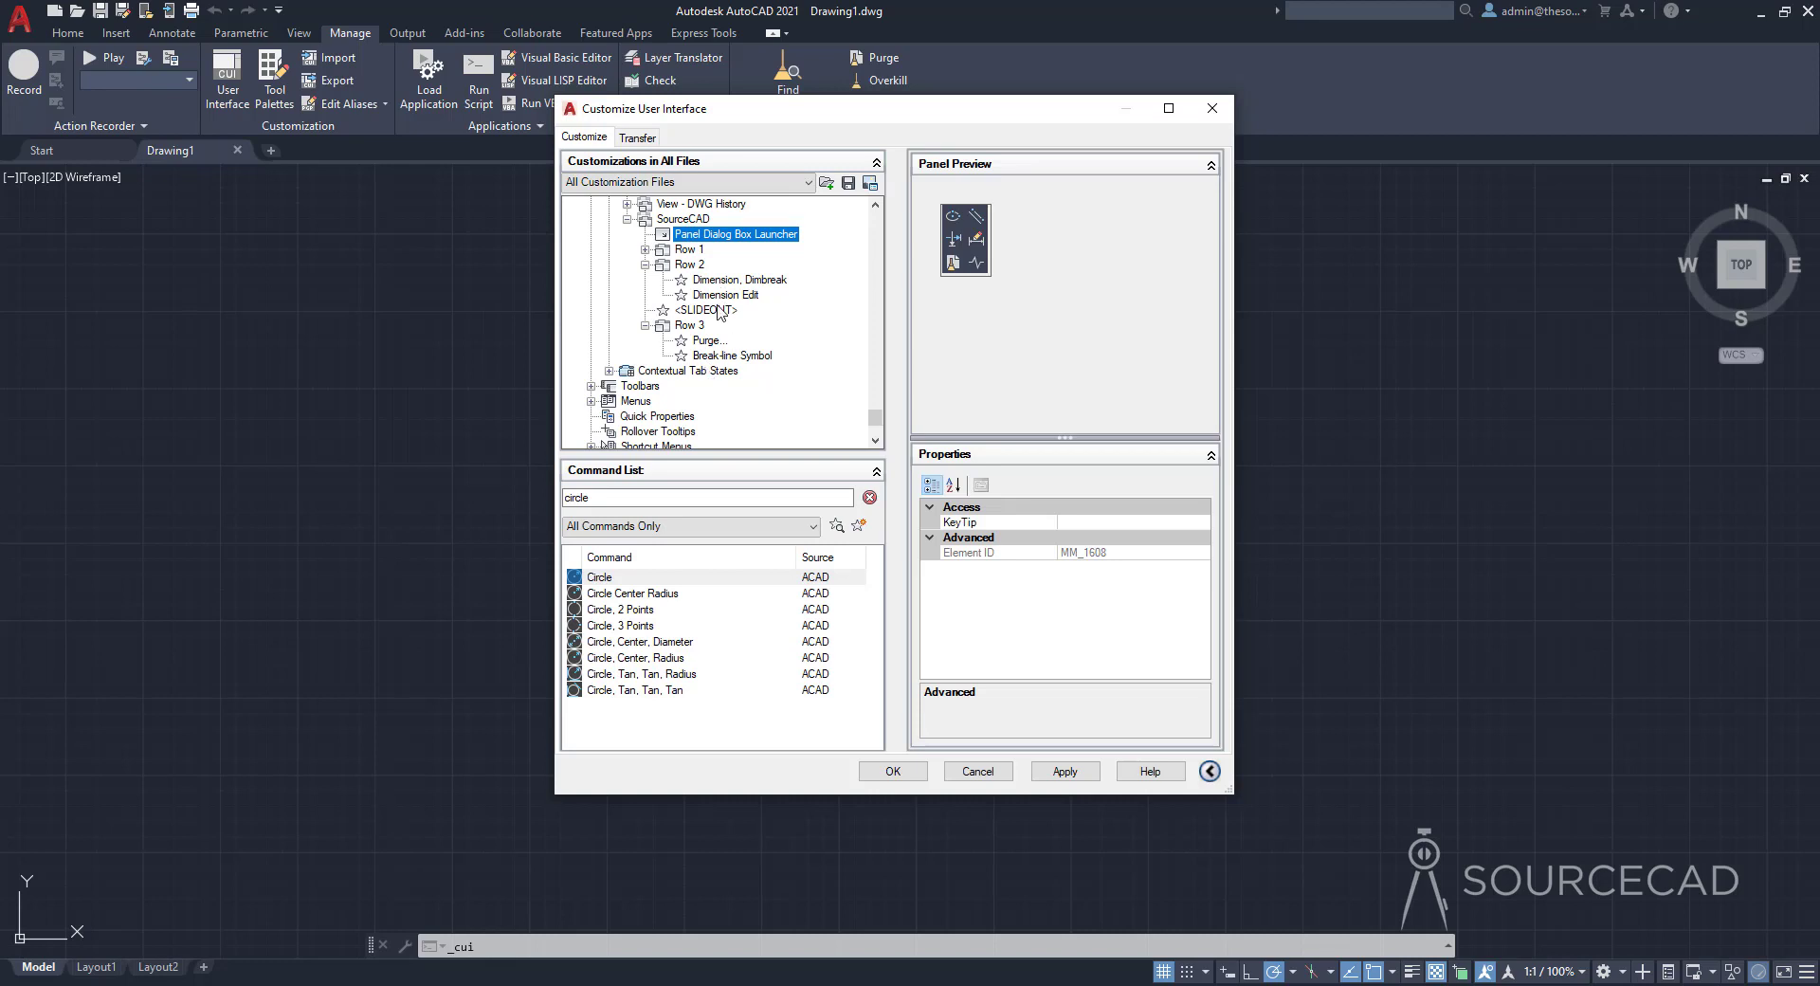
Copy the complete SourceCAD panel from the ribbon panels in the customization tree
scroll(720, 313, up, 1)
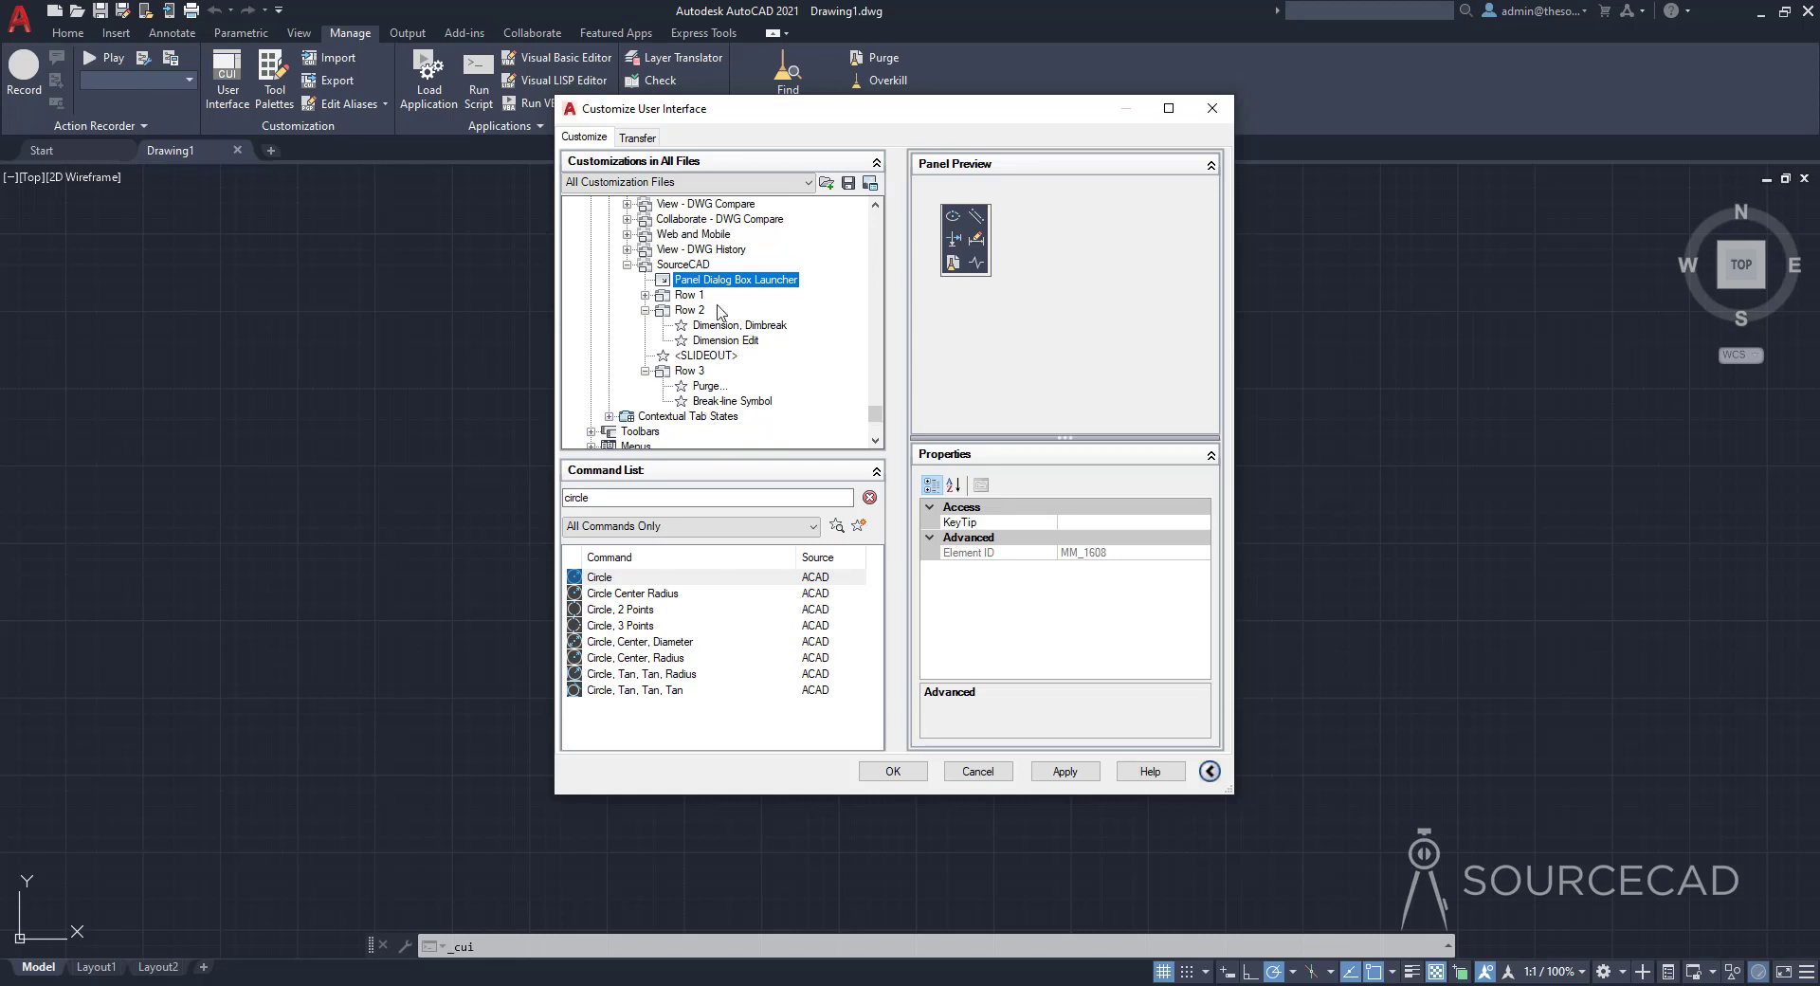
click(685, 265)
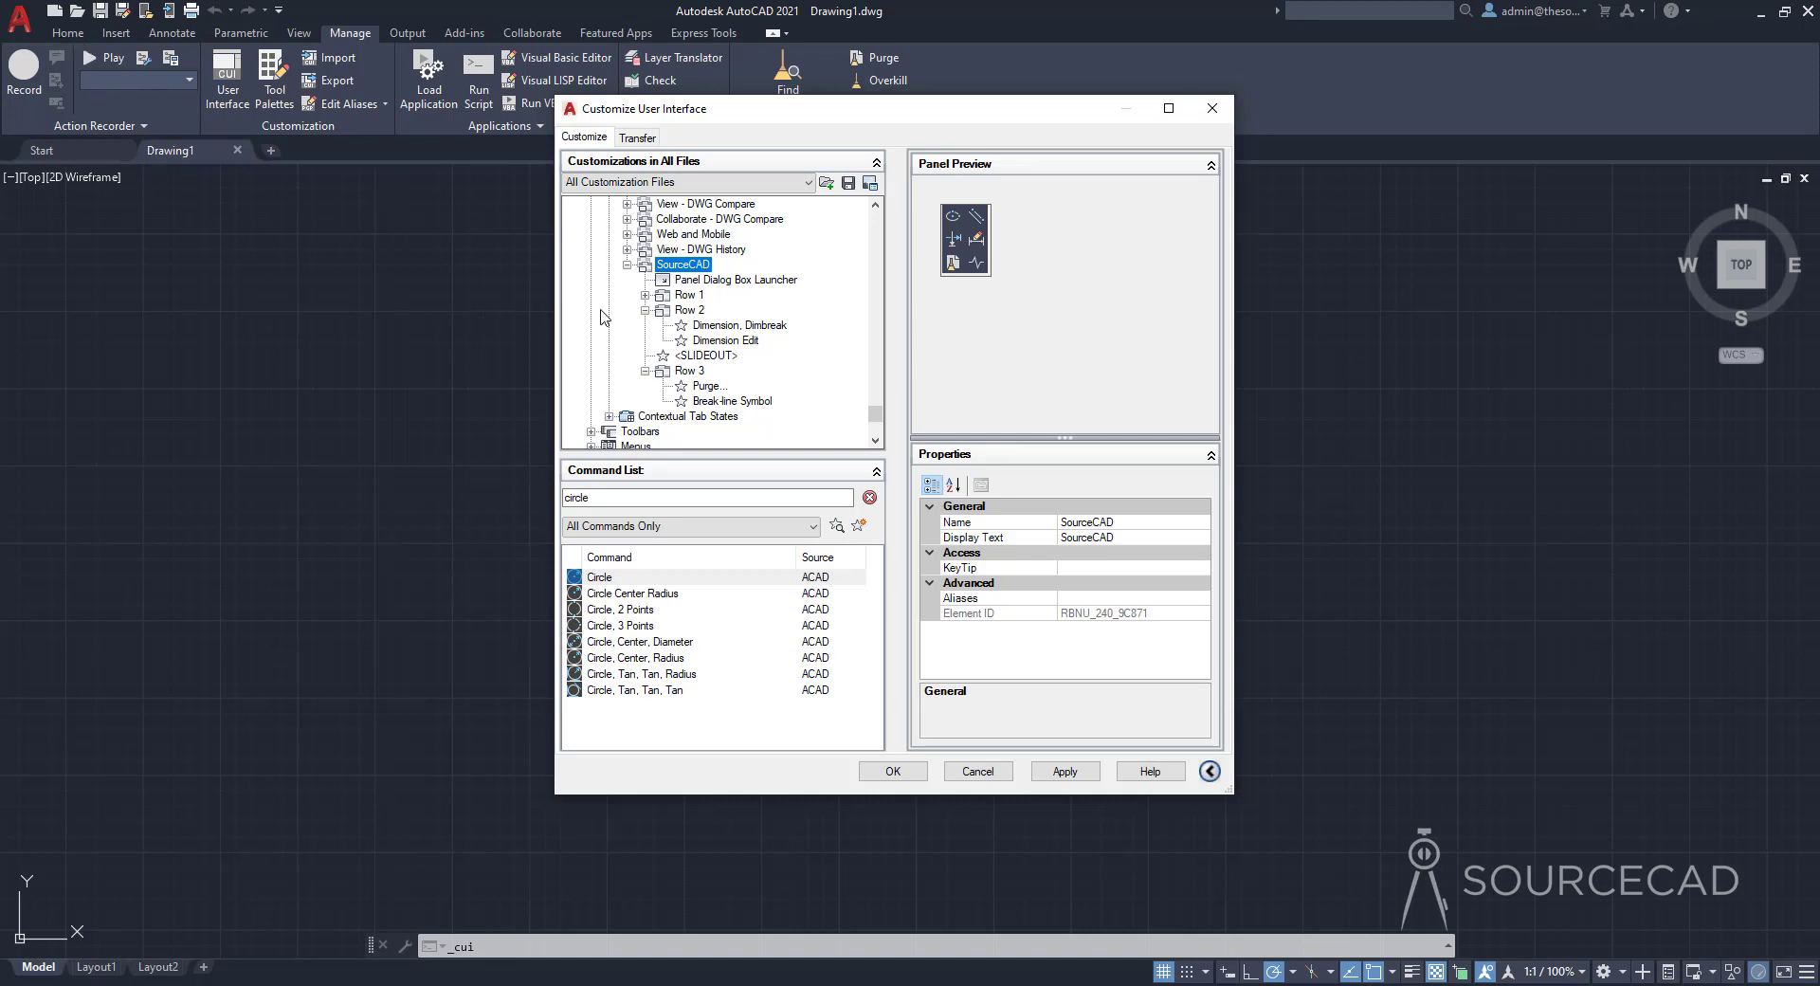
right_click(691, 273)
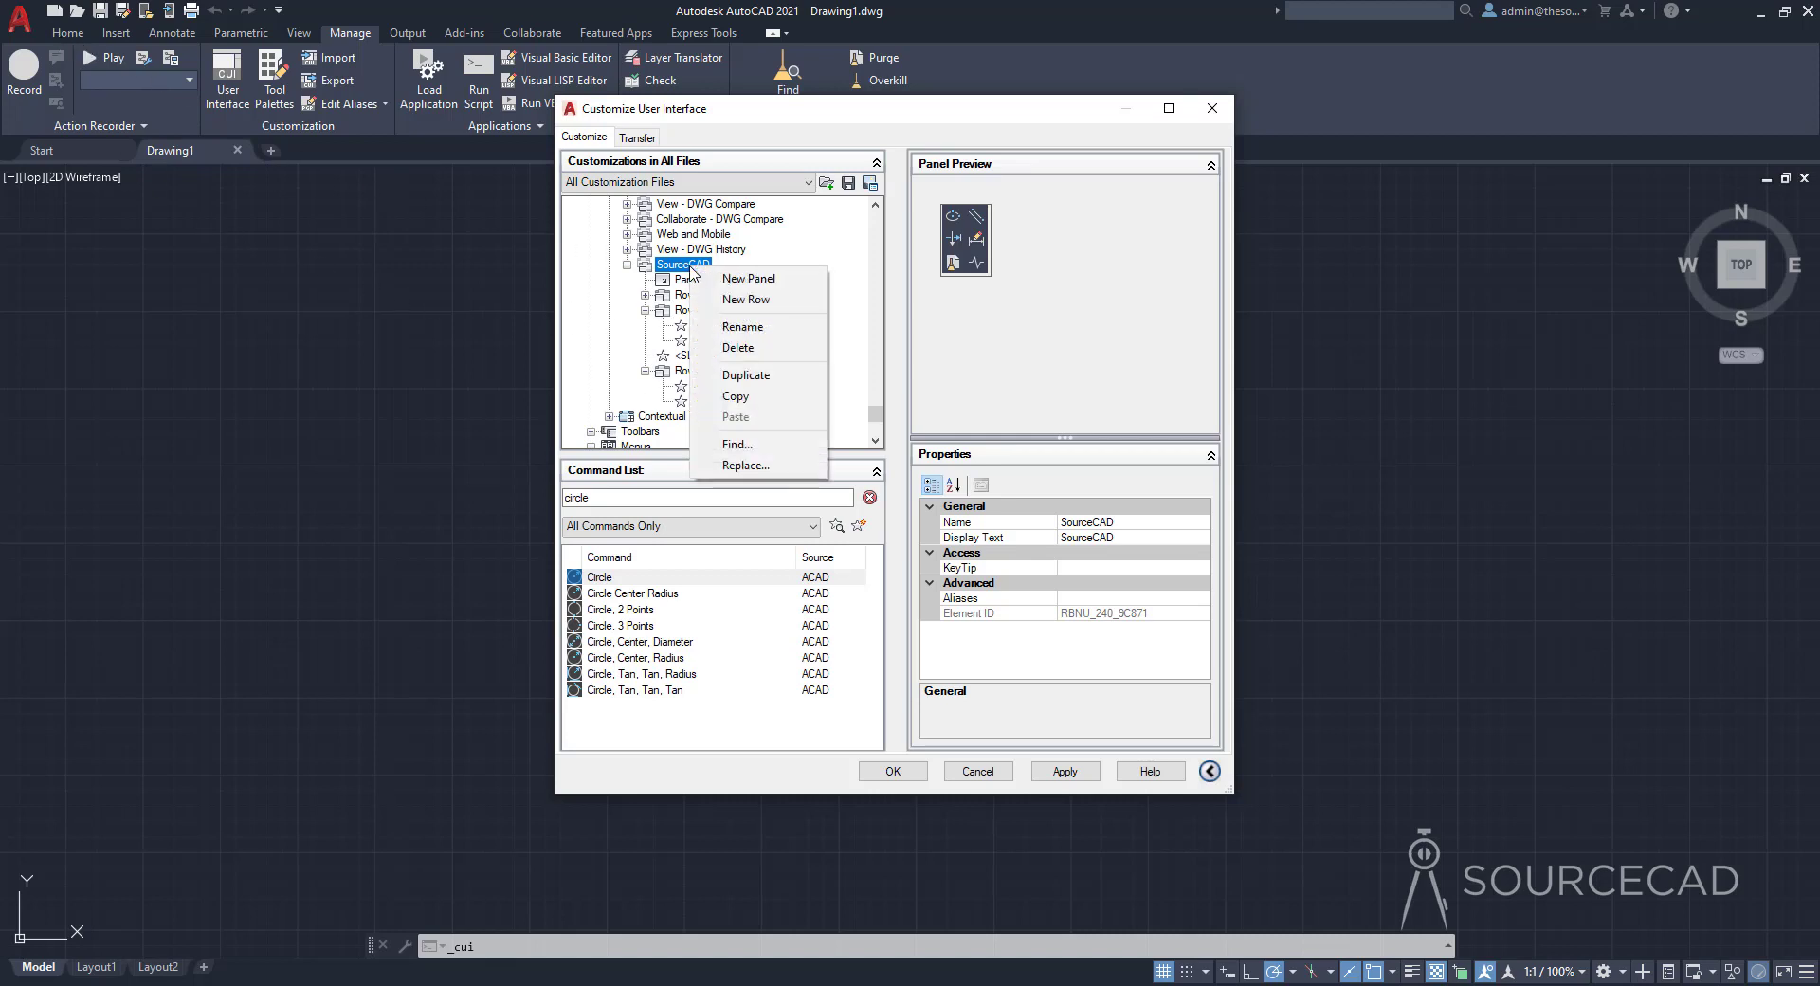
click(764, 402)
Collapse the ribbon's Panels node and expand its Tabs node to list the available ribbon tabs
scroll(764, 402, up, 15)
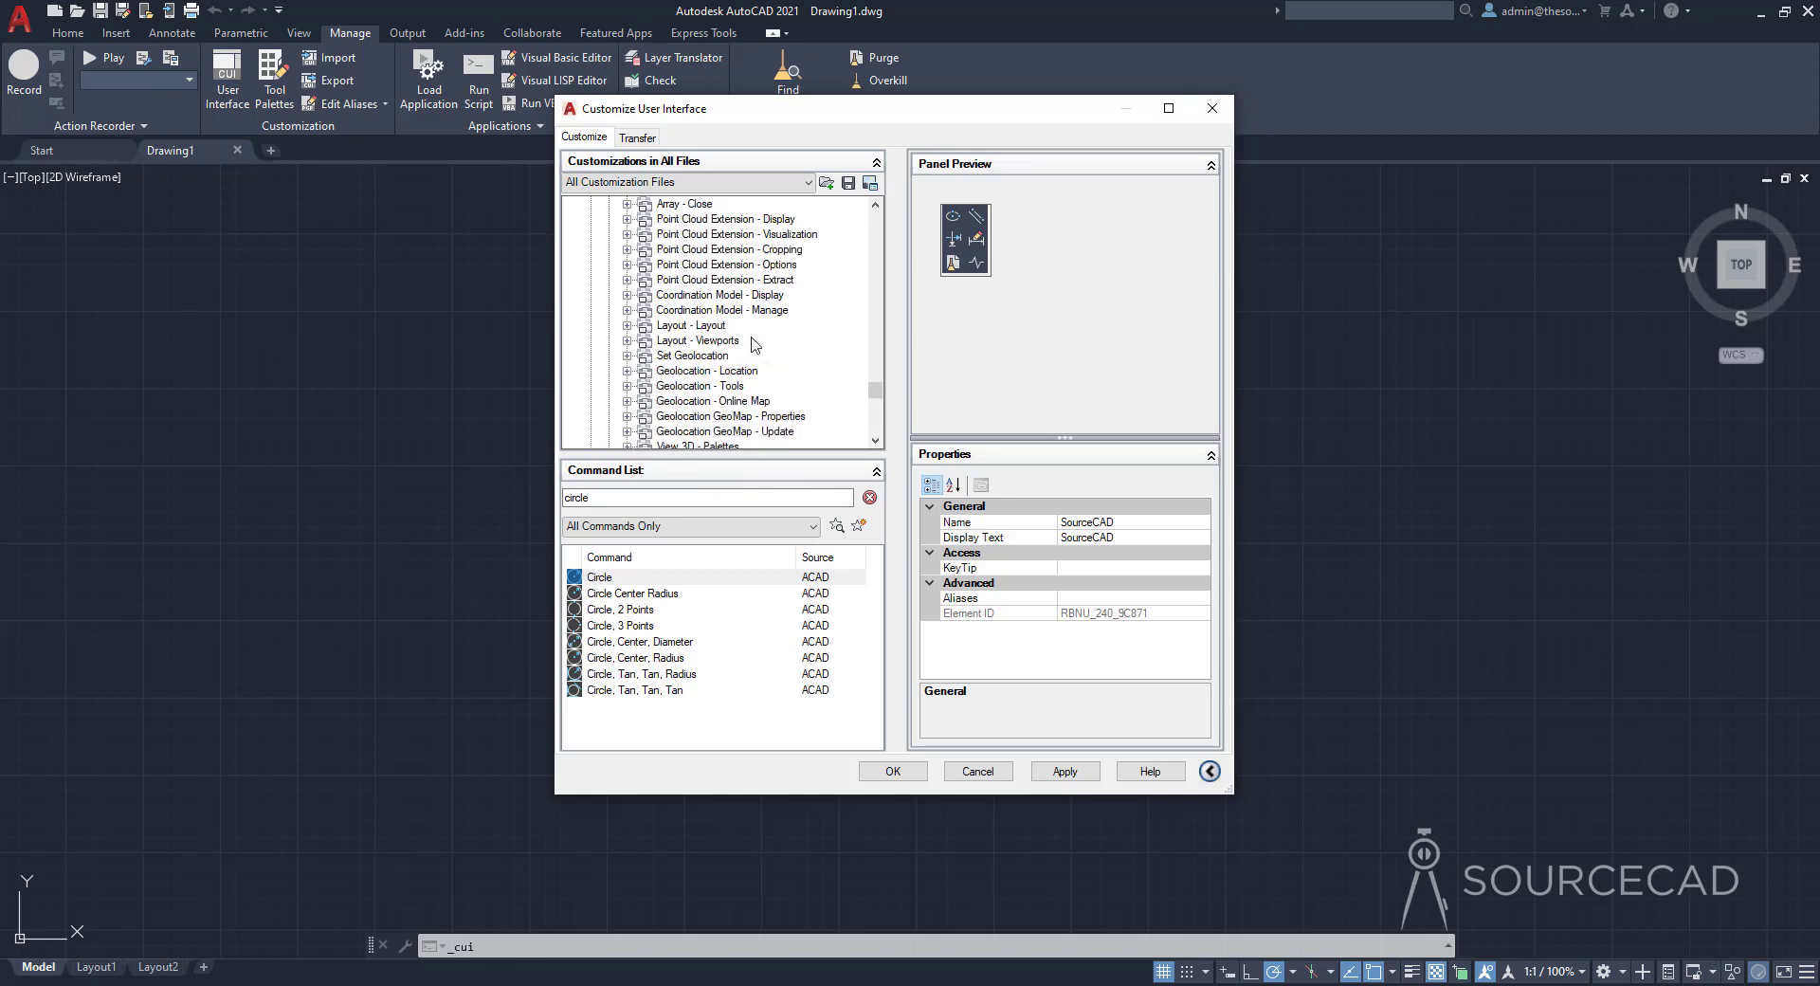
scroll(755, 318, up, 15)
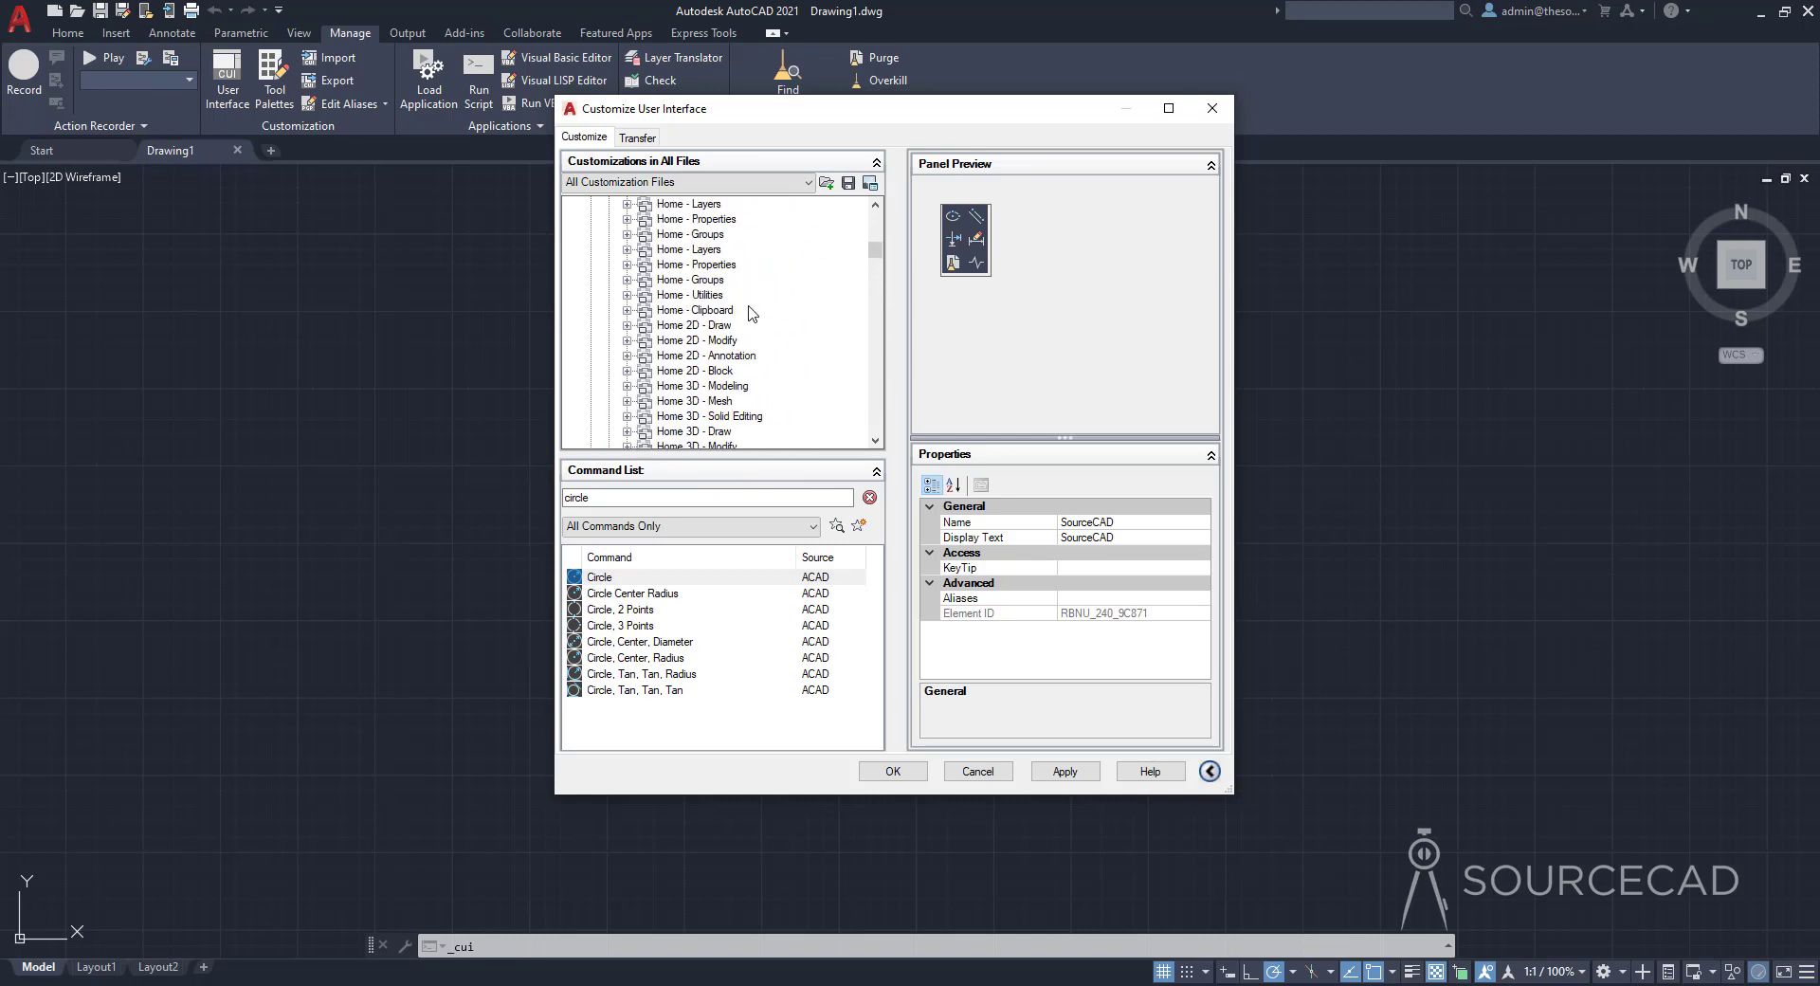
click(609, 326)
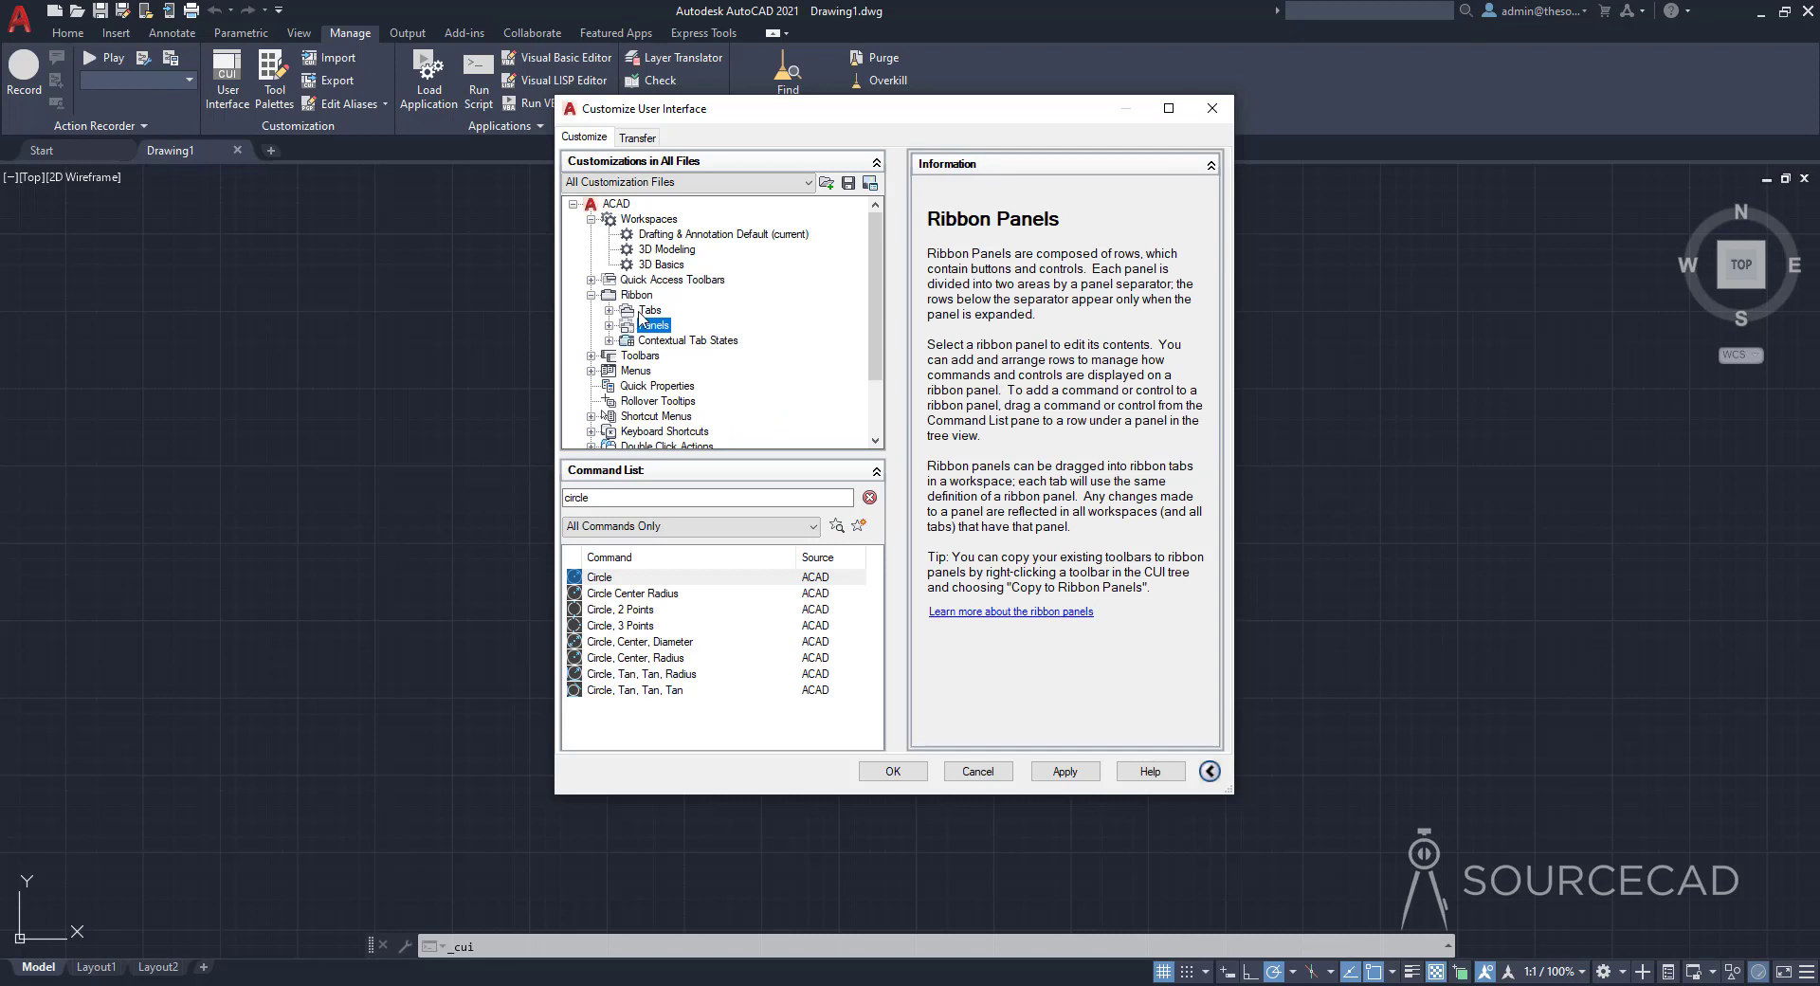
click(646, 312)
click(609, 310)
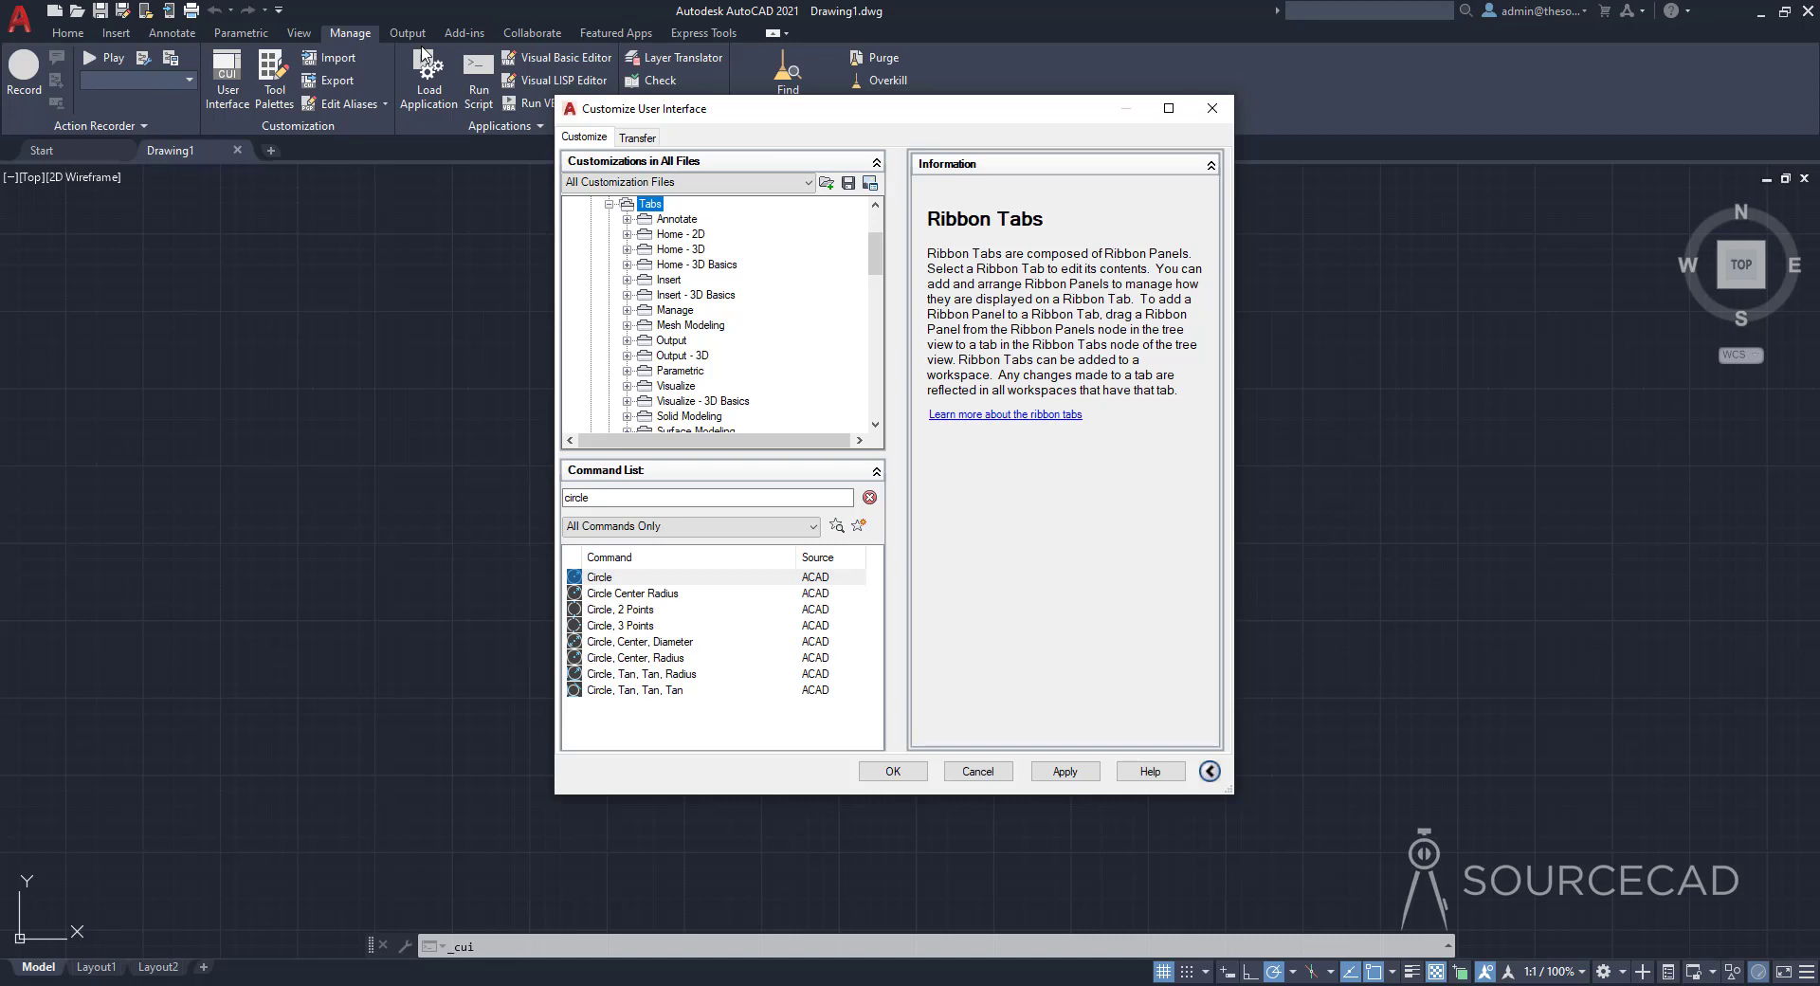
Paste the copied SourceCAD panel into the Home - 2D tab, save the customization and expand the panel on the ribbon
click(684, 237)
right_click(684, 237)
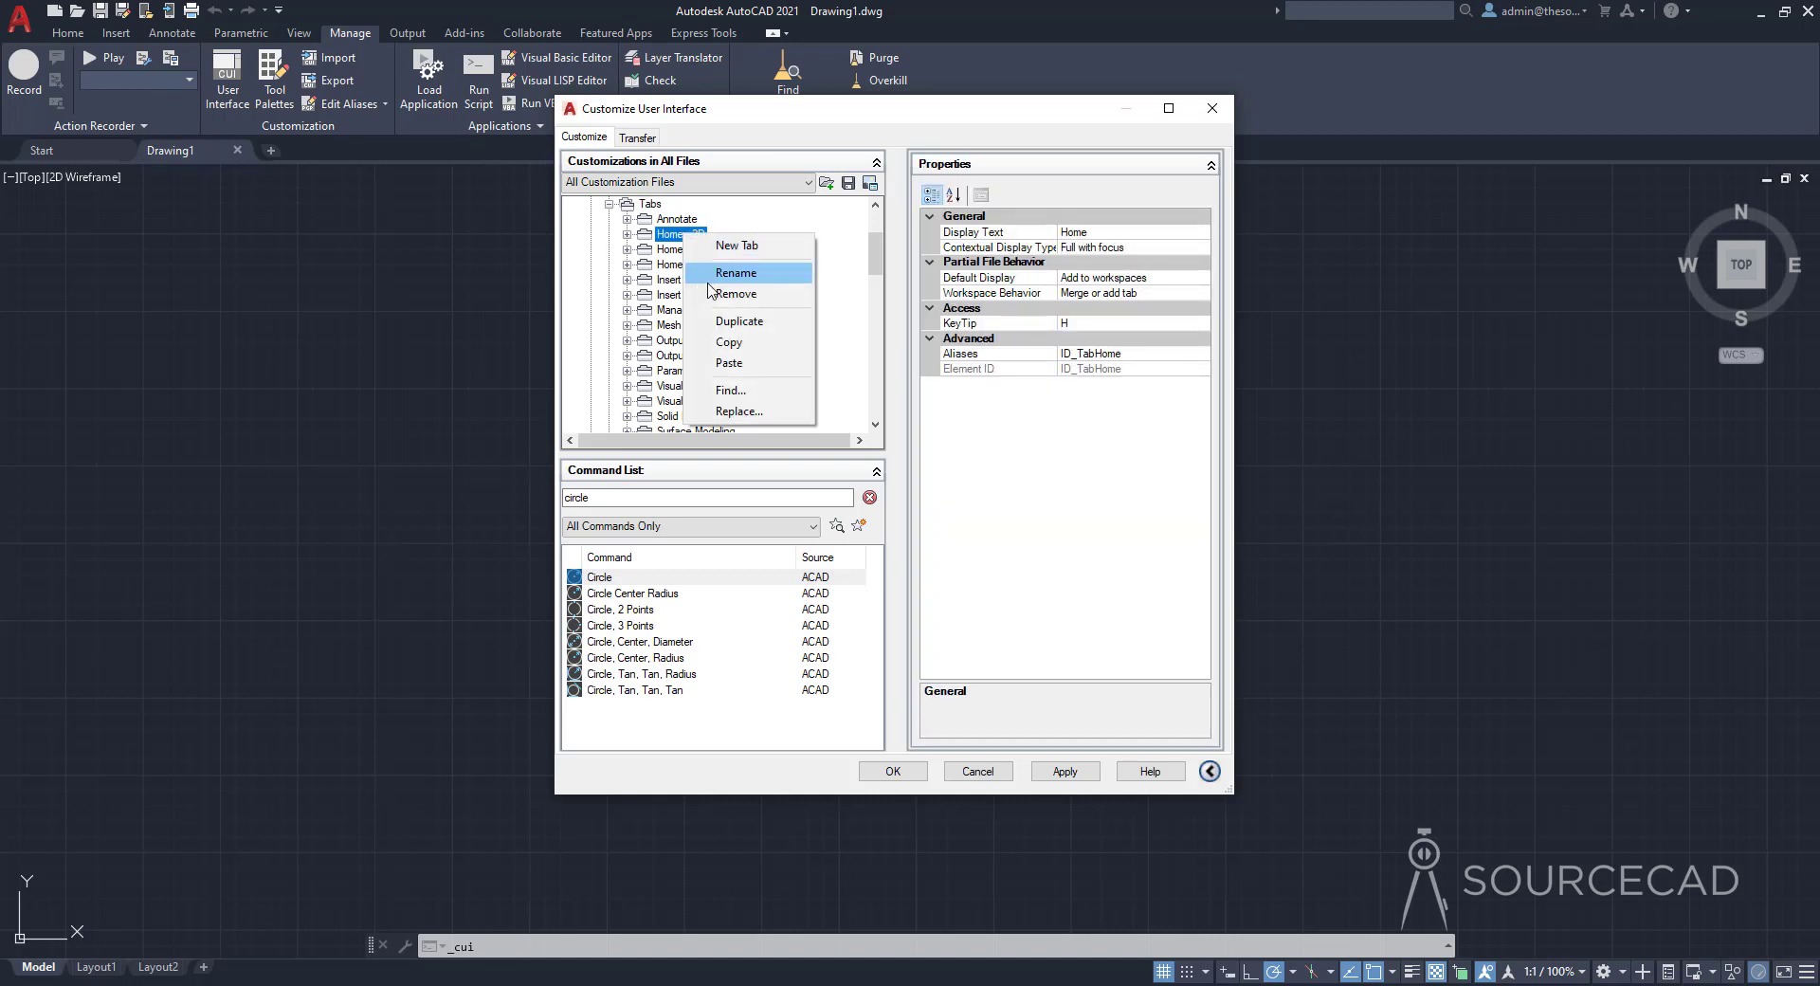
click(722, 363)
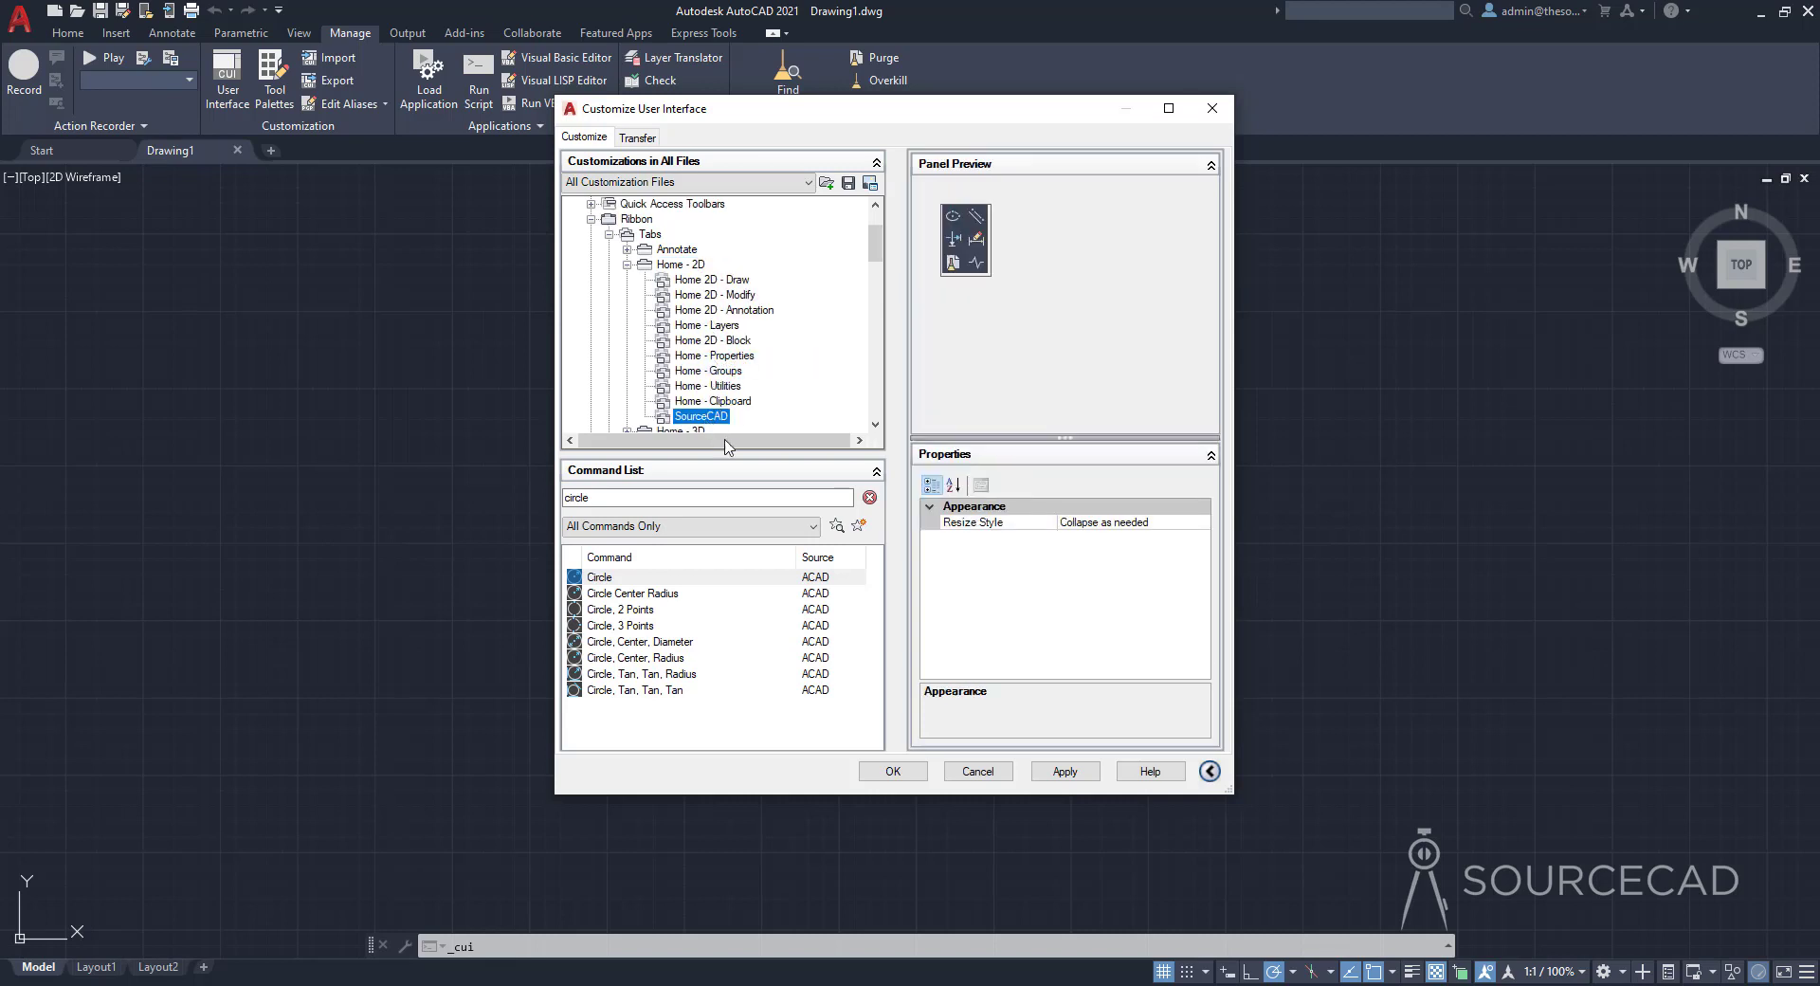
click(903, 773)
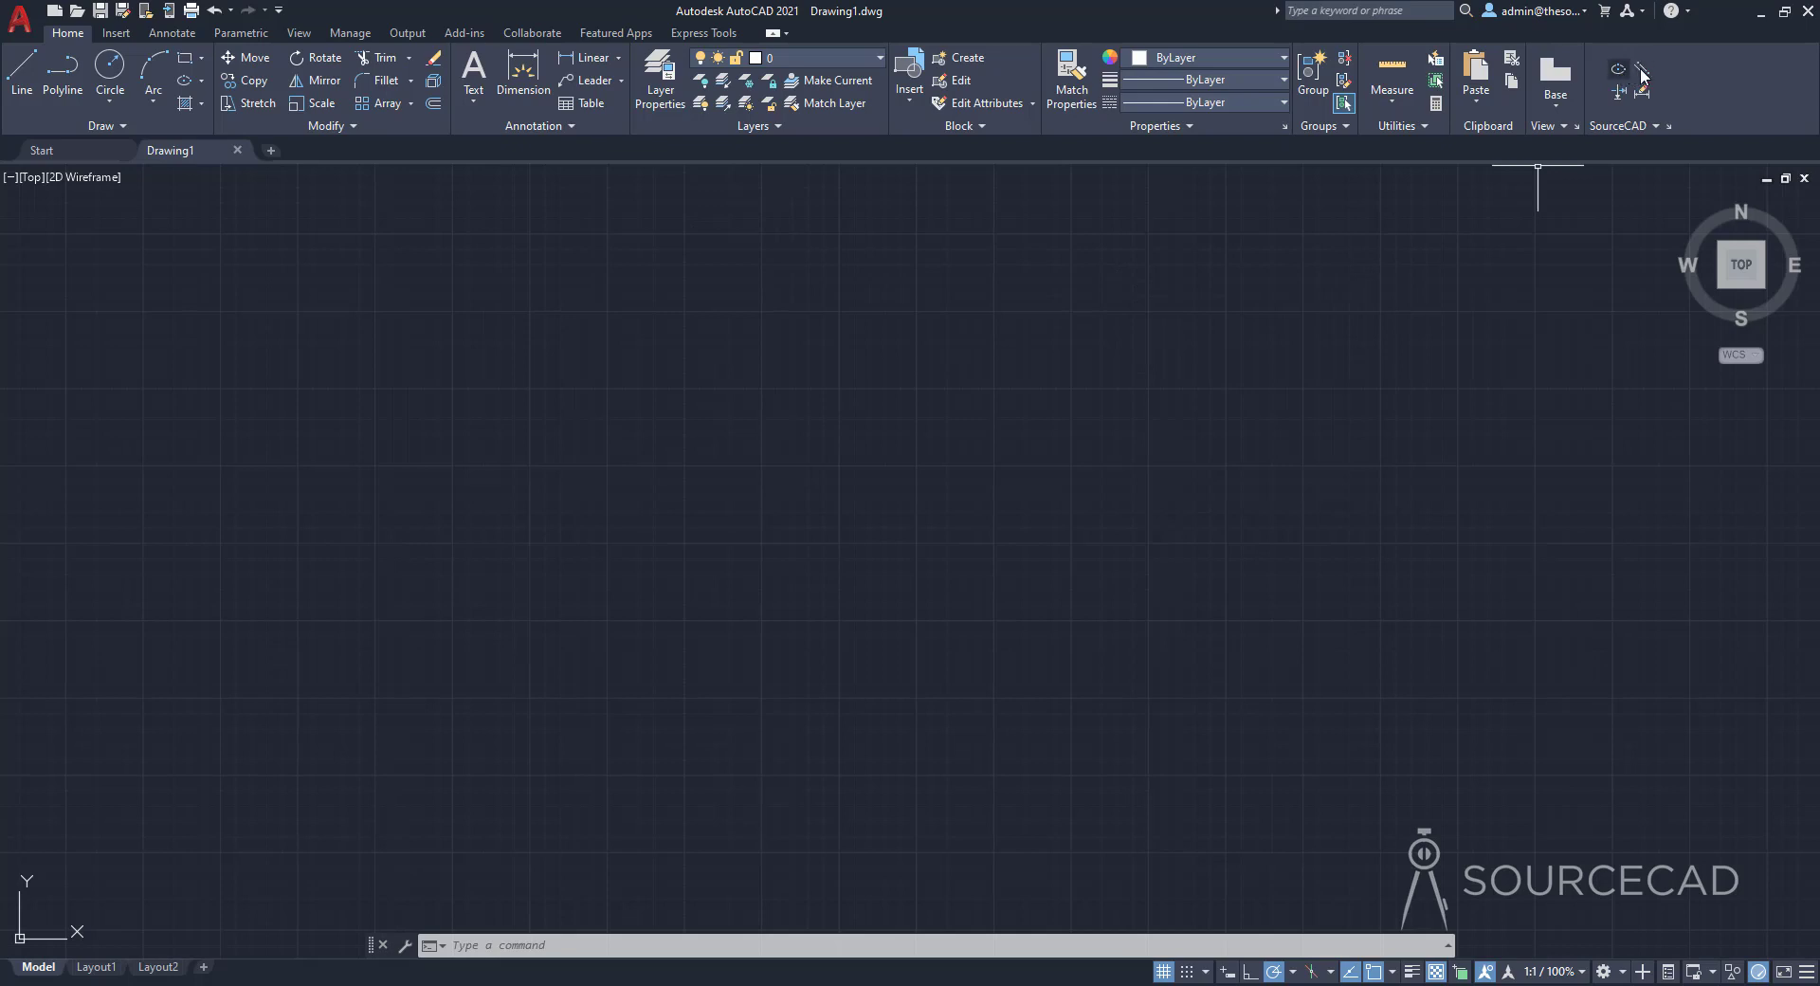
click(1625, 125)
Reopen the Customize User Interface editor and expand the SourceCAD panel under the ribbon's Panels node to show its rows
click(344, 40)
click(232, 87)
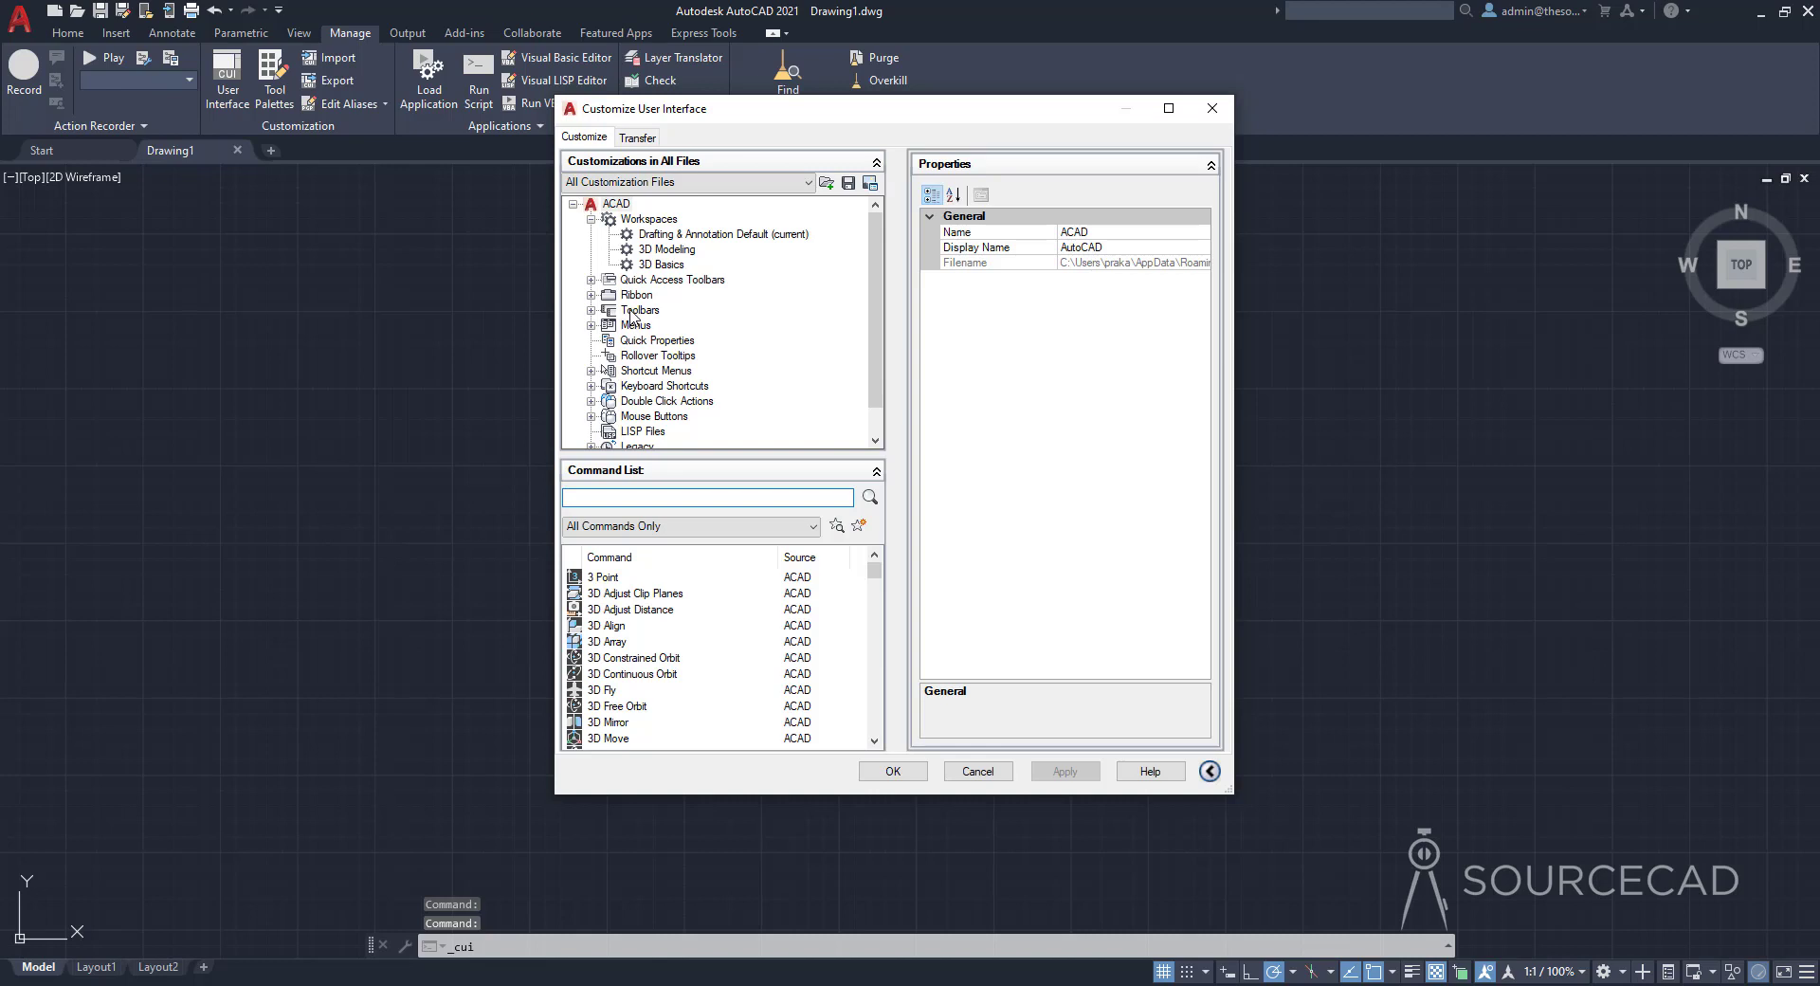
click(633, 293)
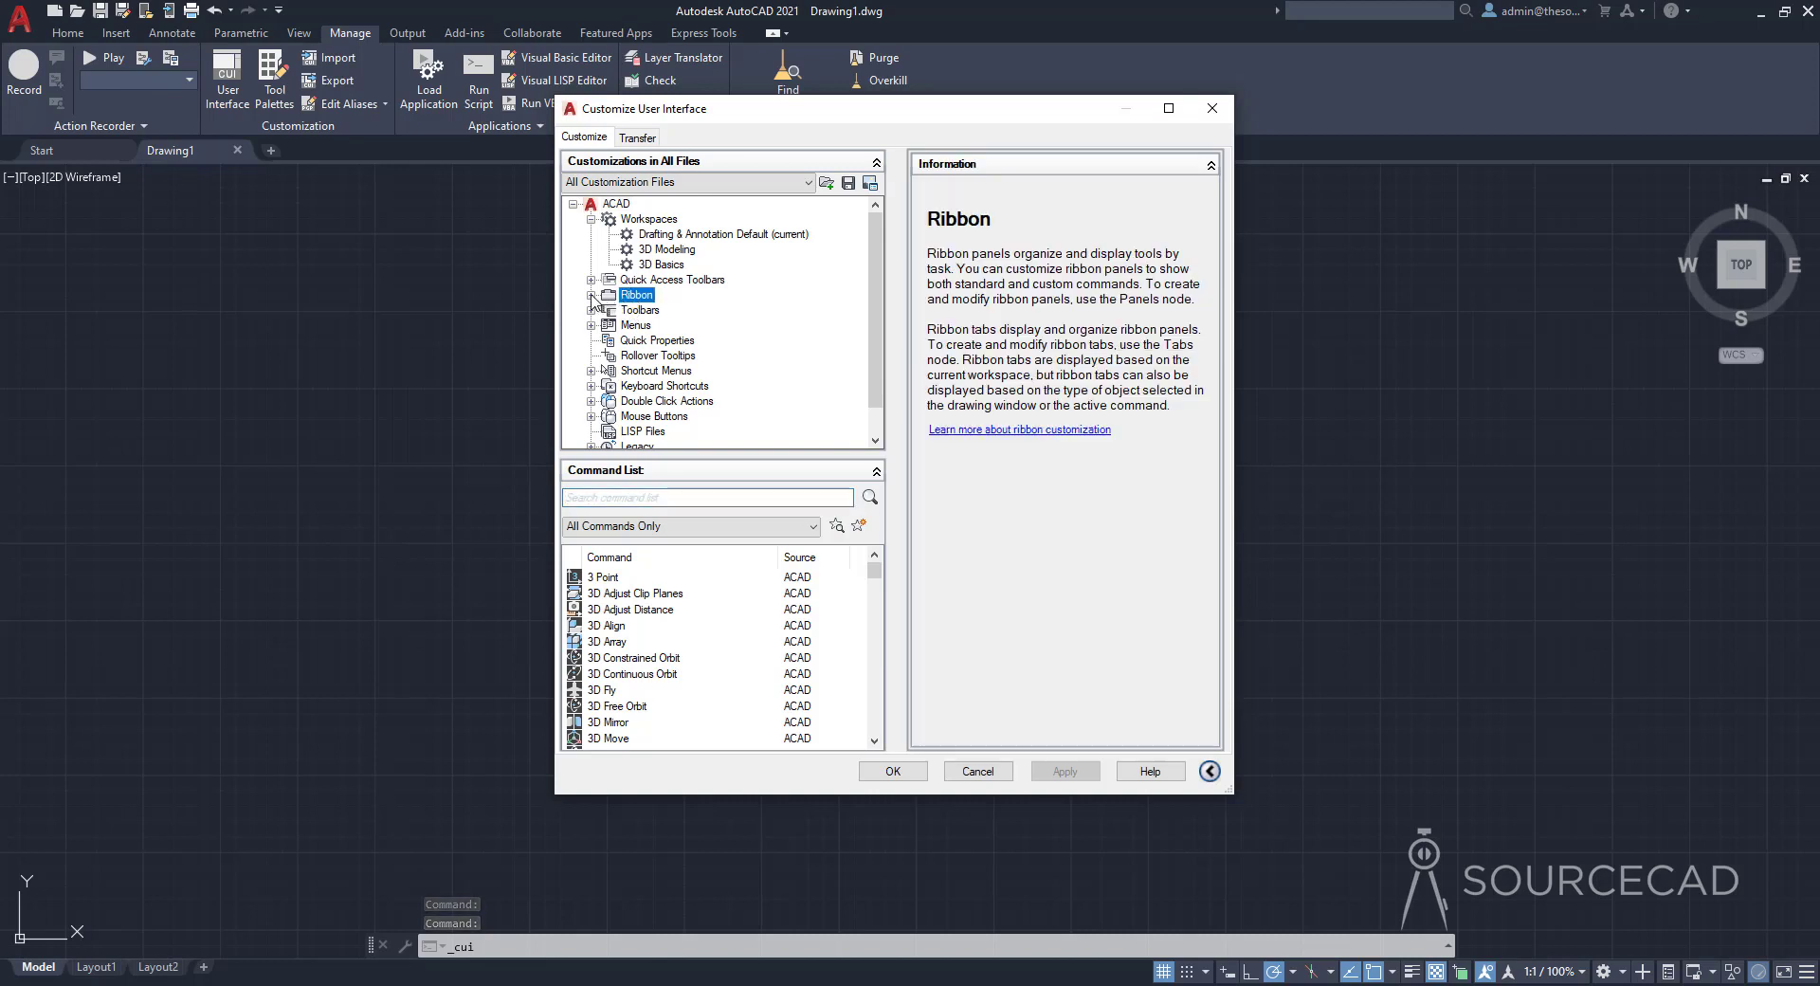
click(590, 295)
double_click(652, 327)
drag(874, 213, 874, 424)
click(683, 249)
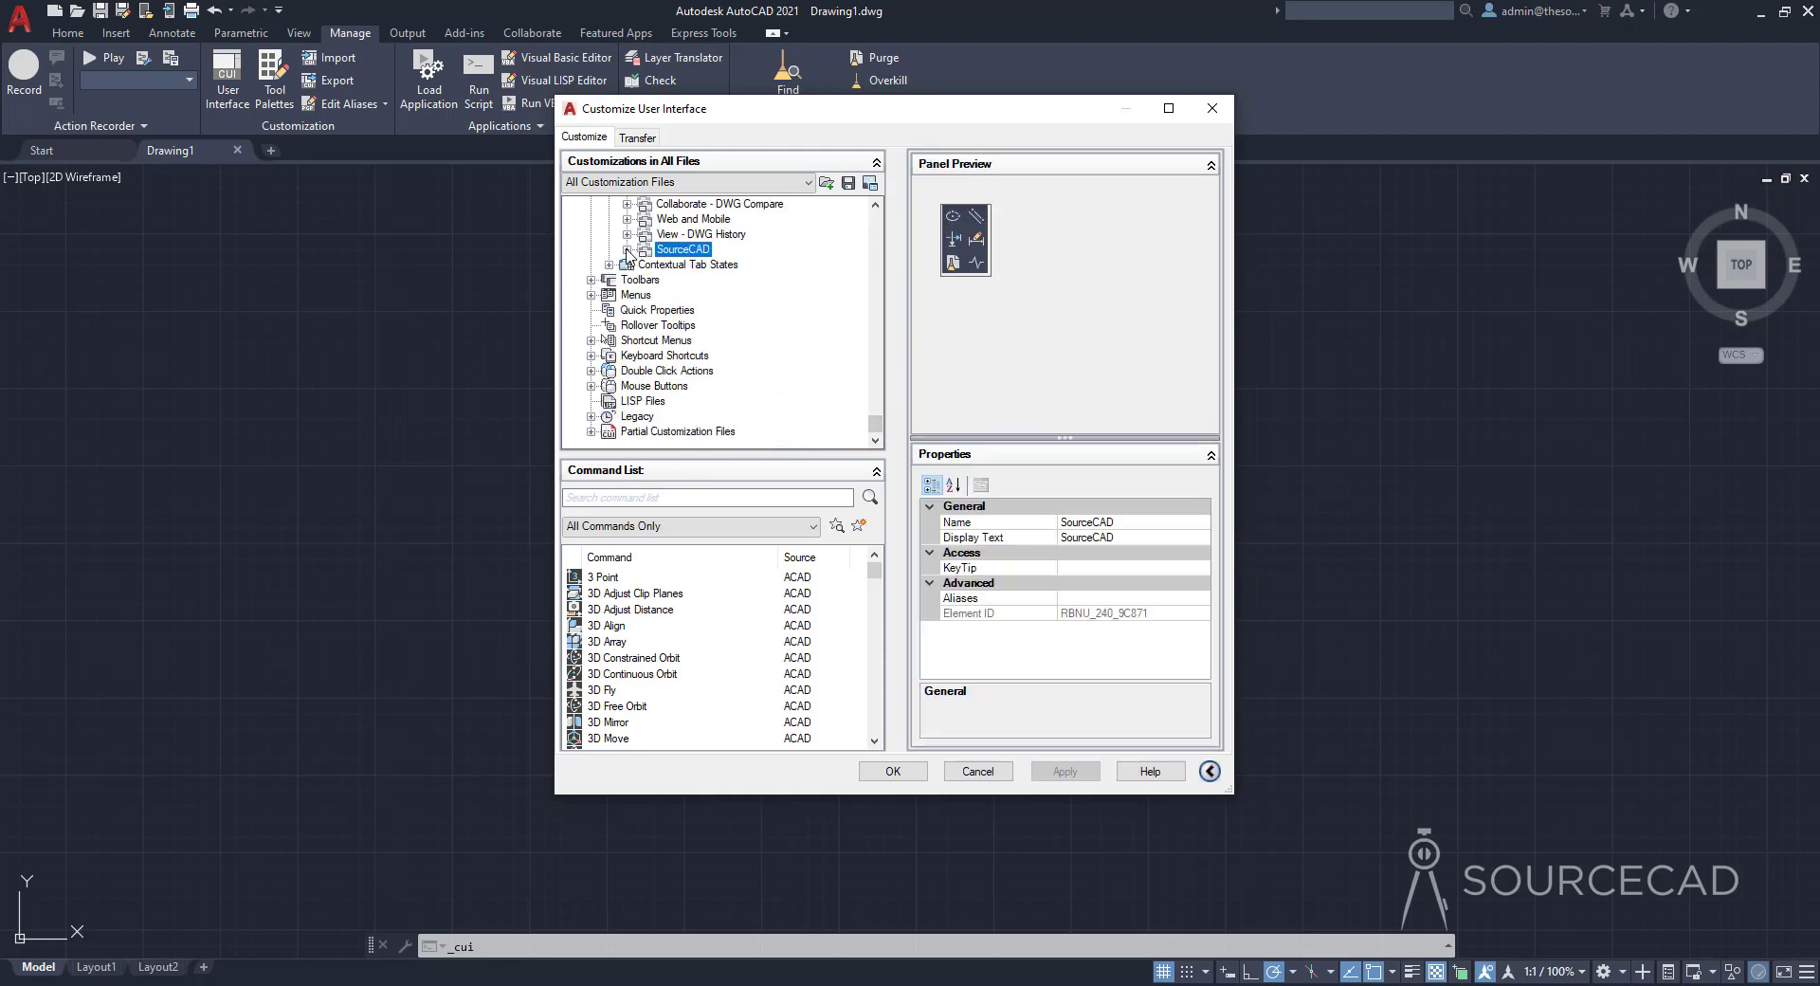
click(627, 250)
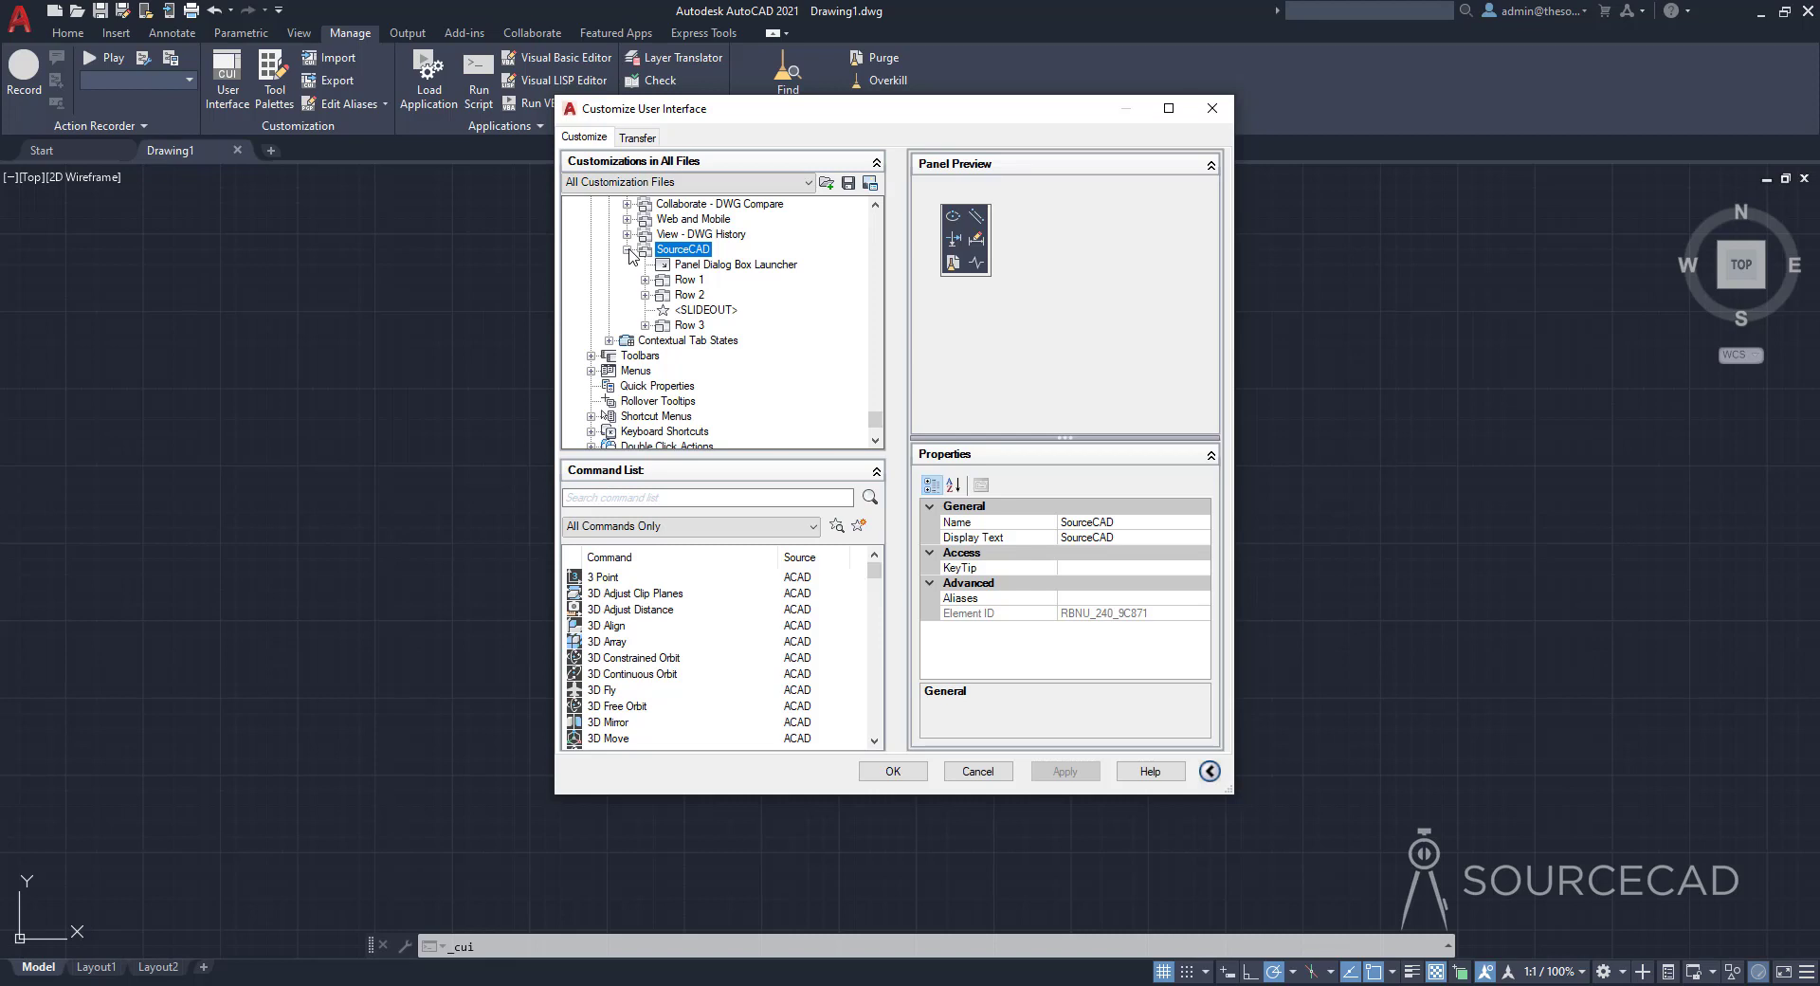
Add a new drop-down to Row 2 of the SourceCAD panel and name it Array
click(689, 296)
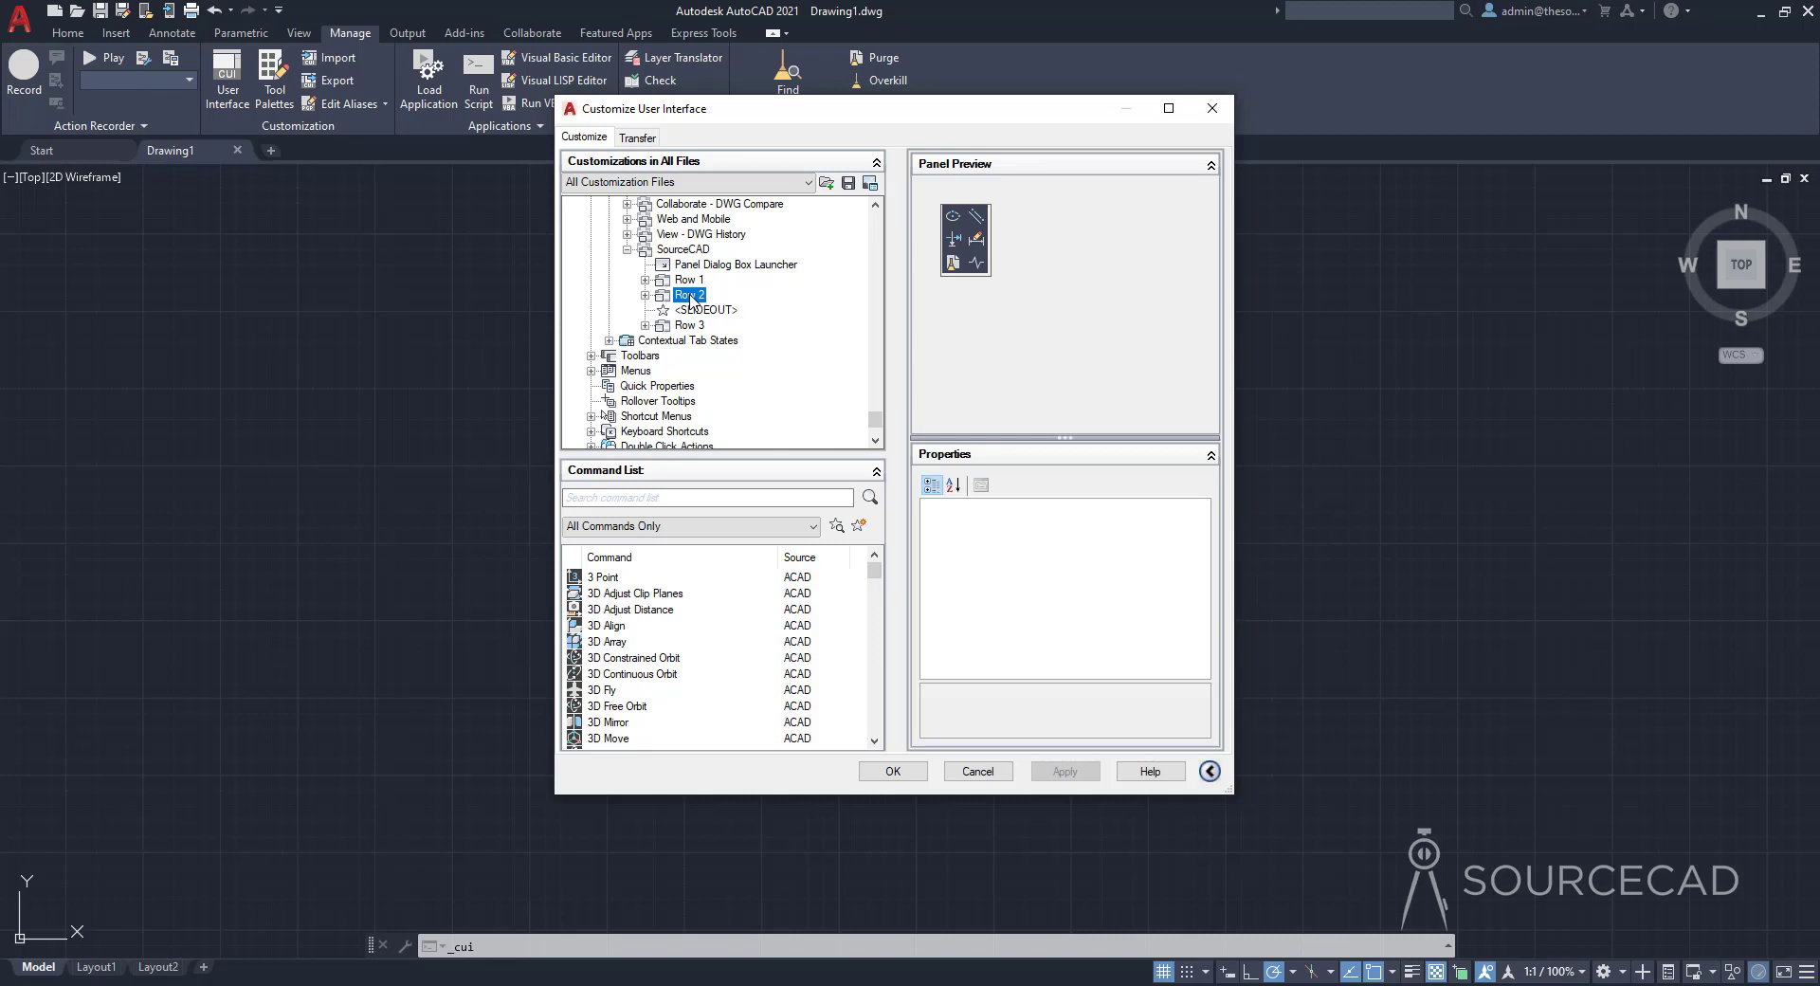
right_click(691, 301)
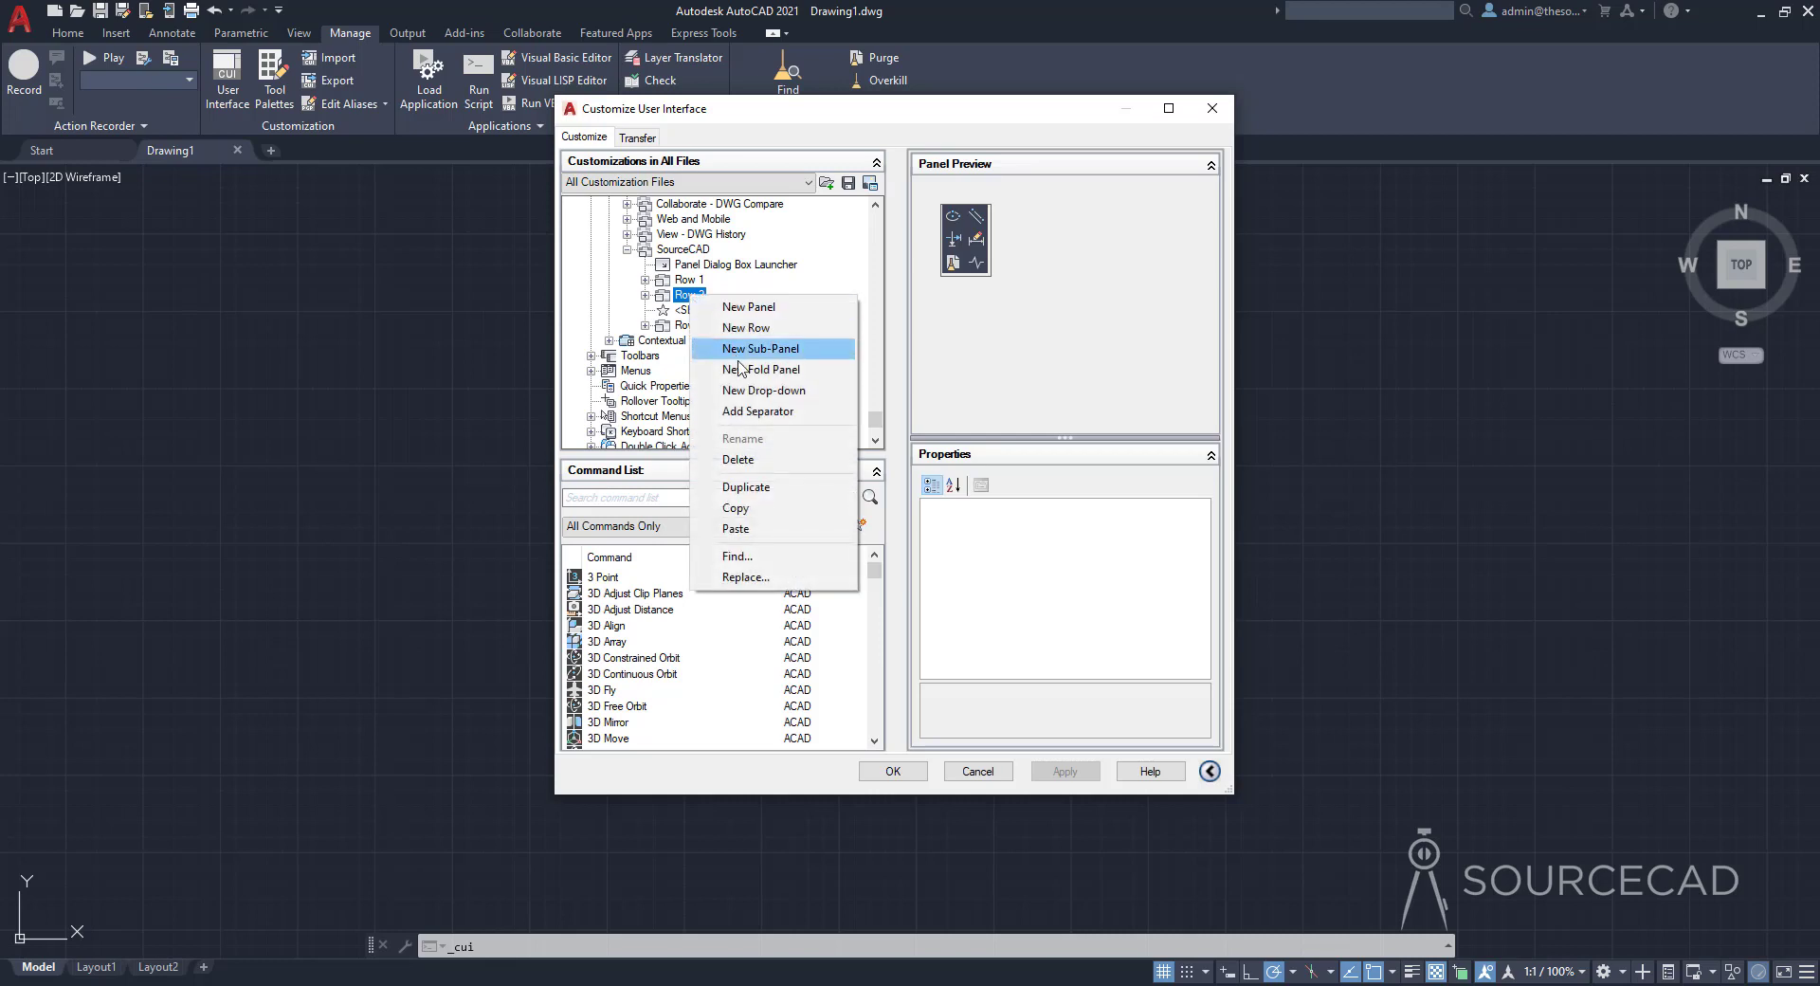
click(761, 391)
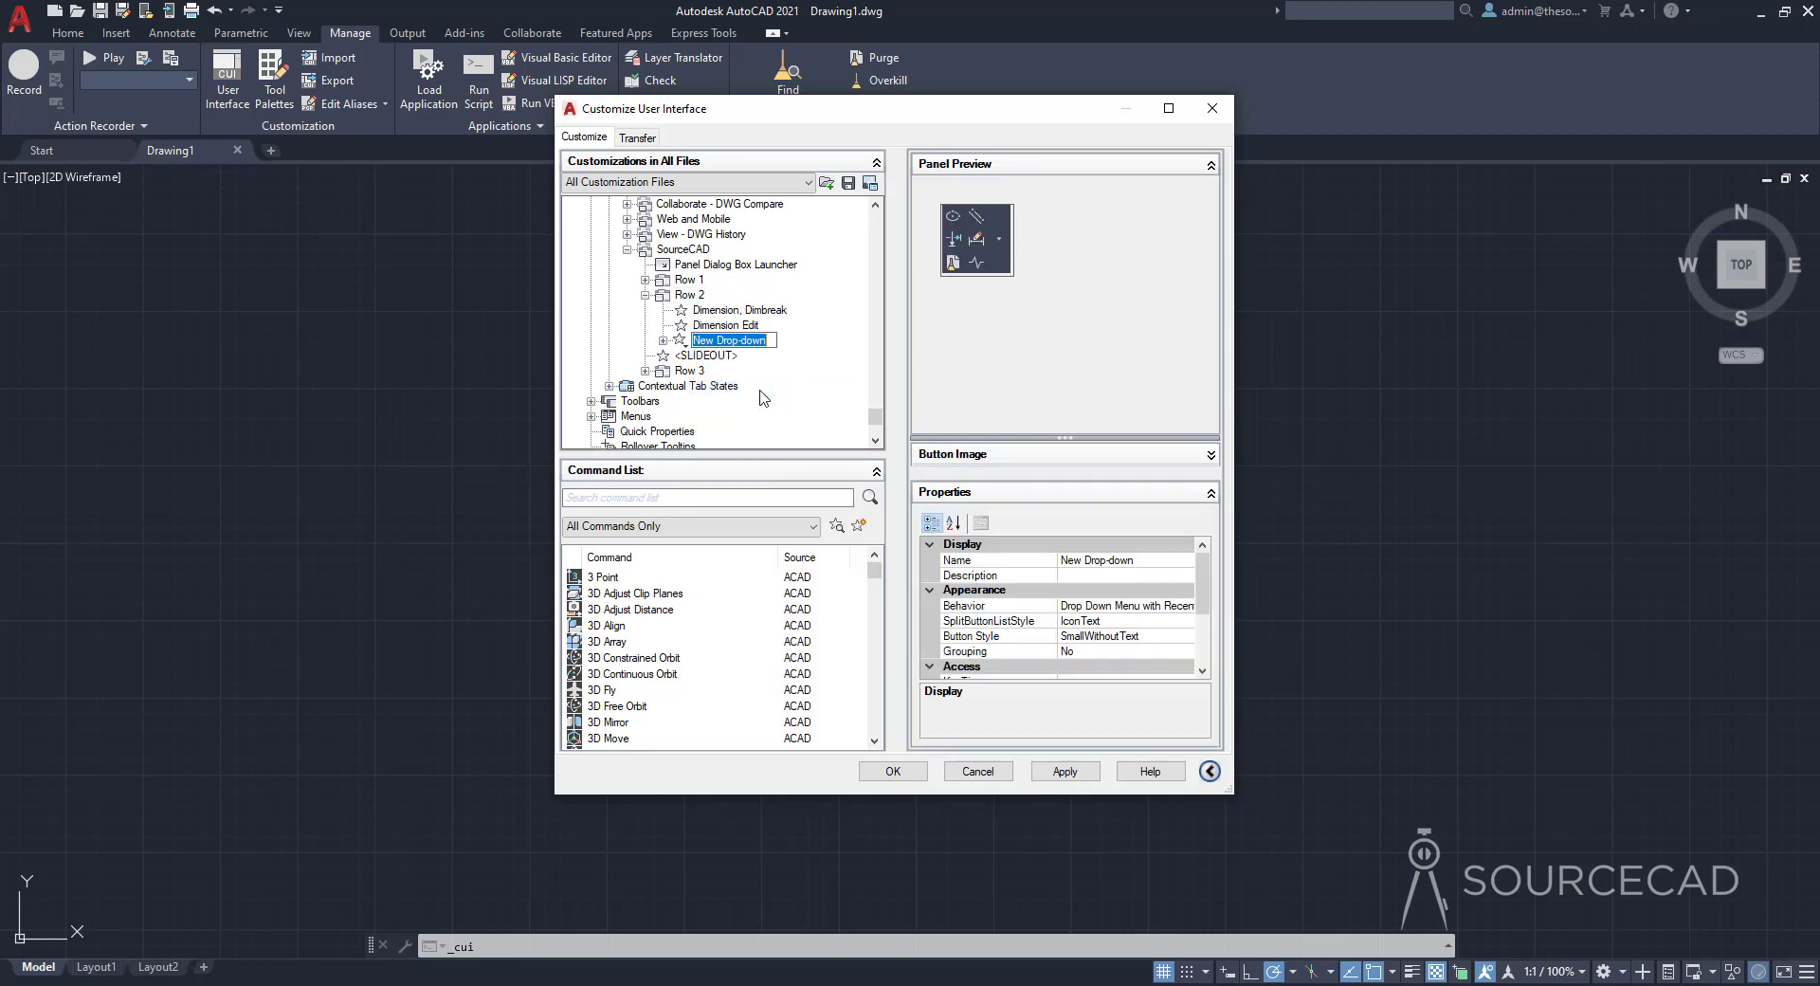
text(Array)
key(Return)
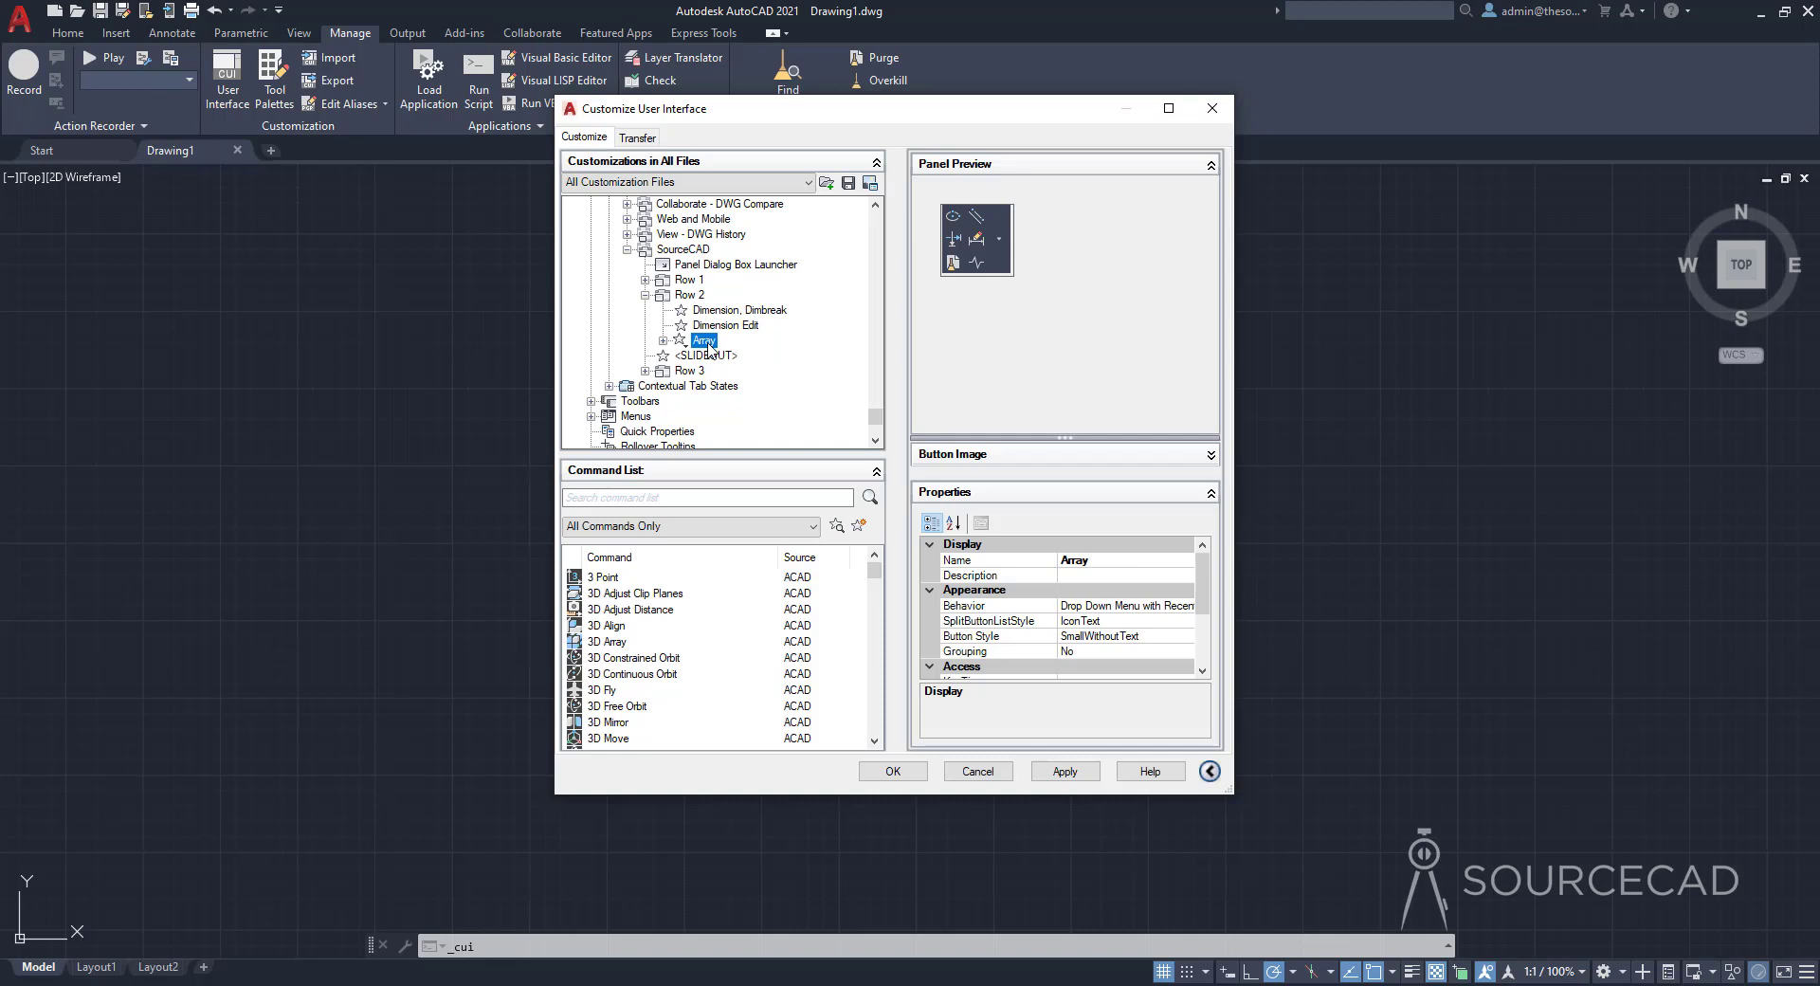
Search the command list for "array" and copy the 3D Array command into the Array drop-down
click(663, 498)
text(array)
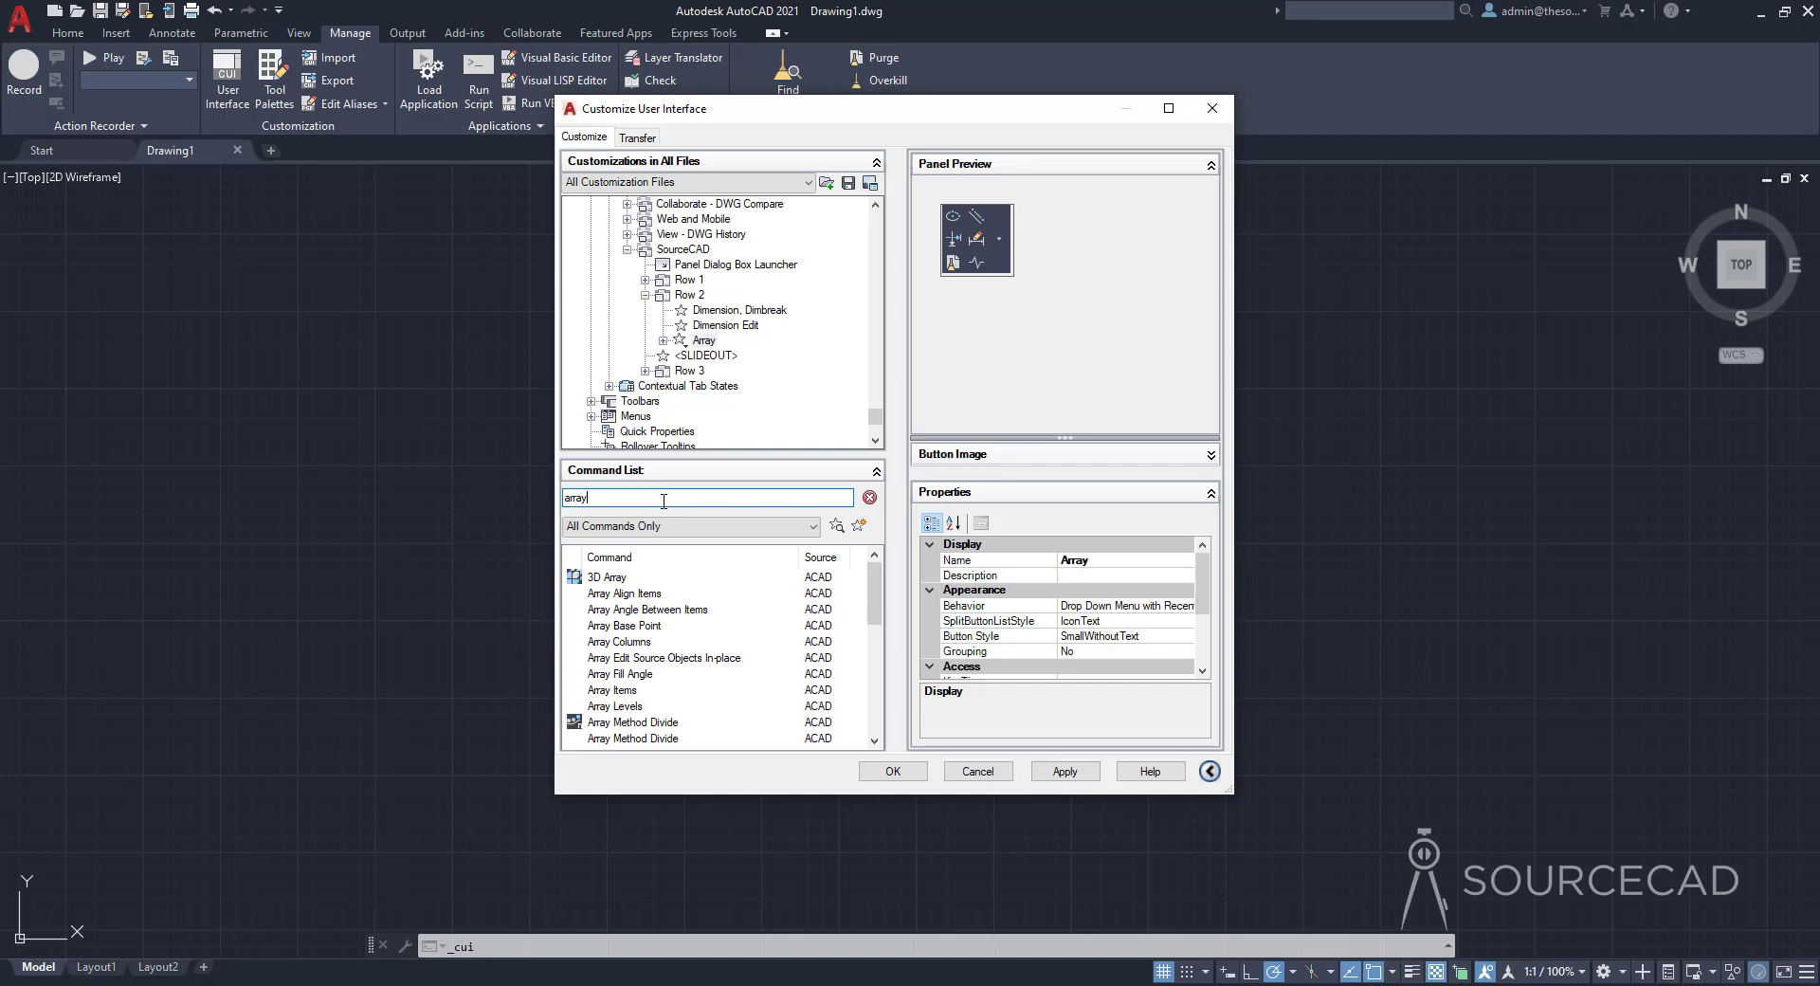
click(616, 578)
right_click(614, 580)
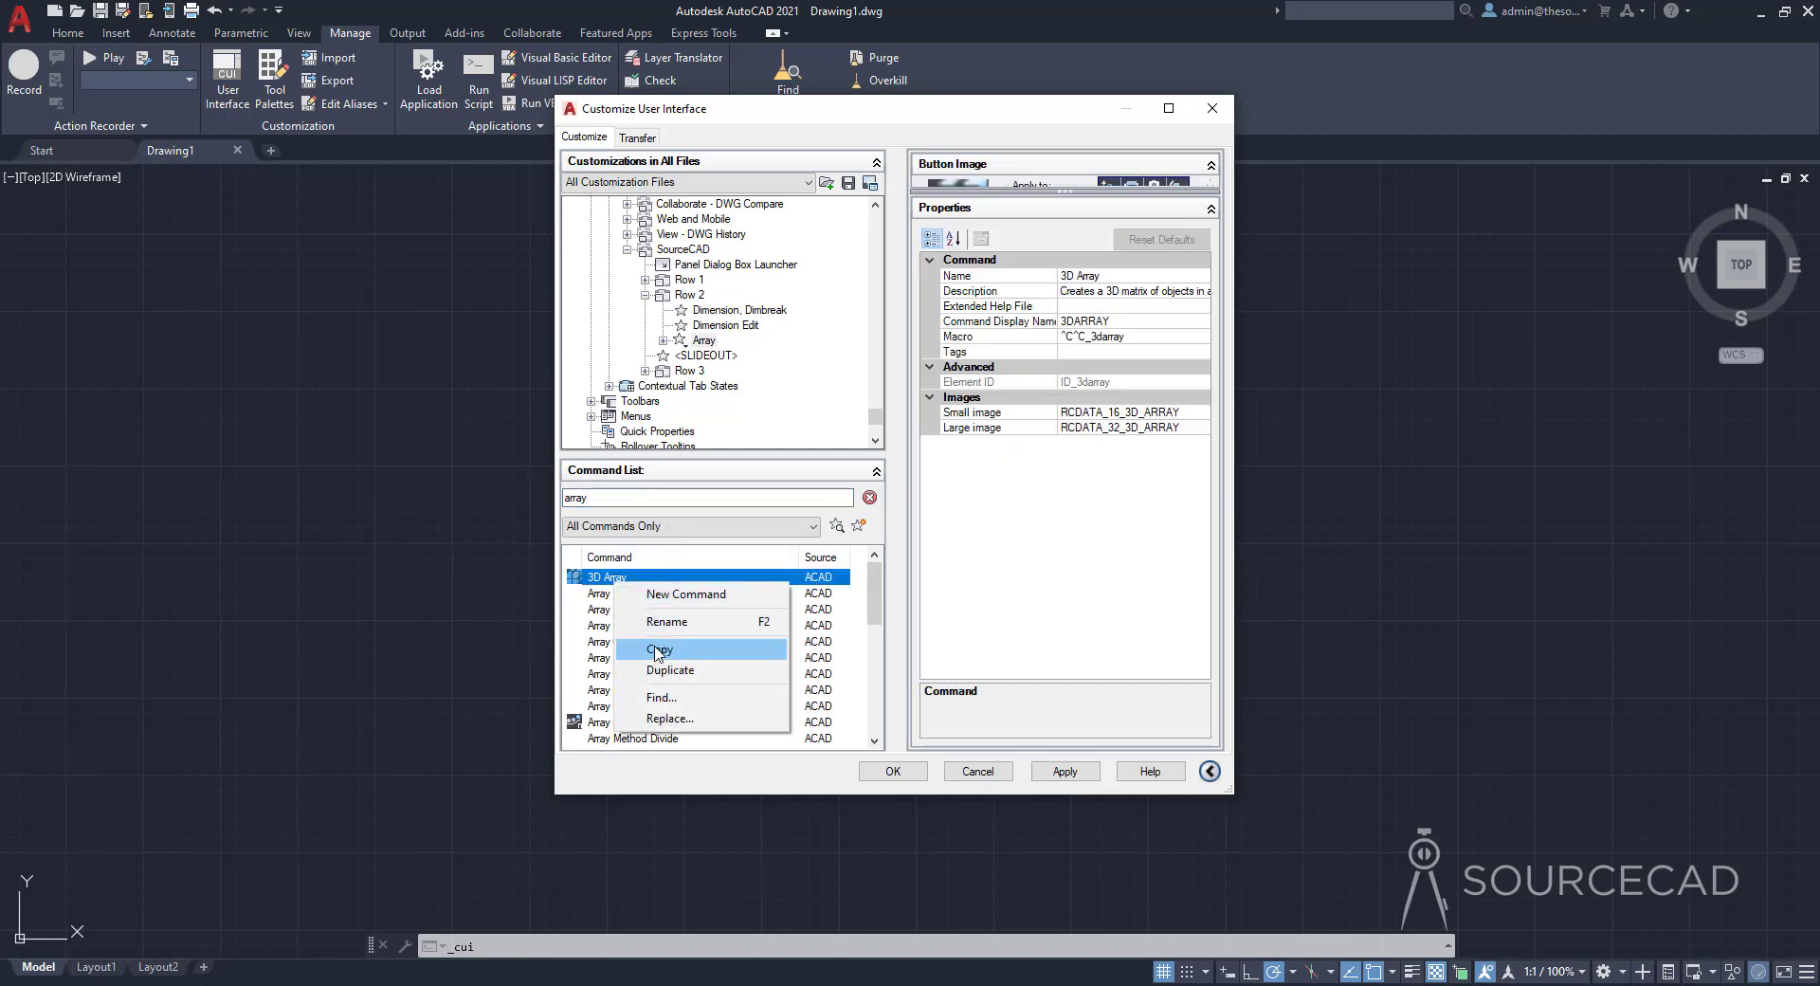
key(Escape)
right_click(704, 348)
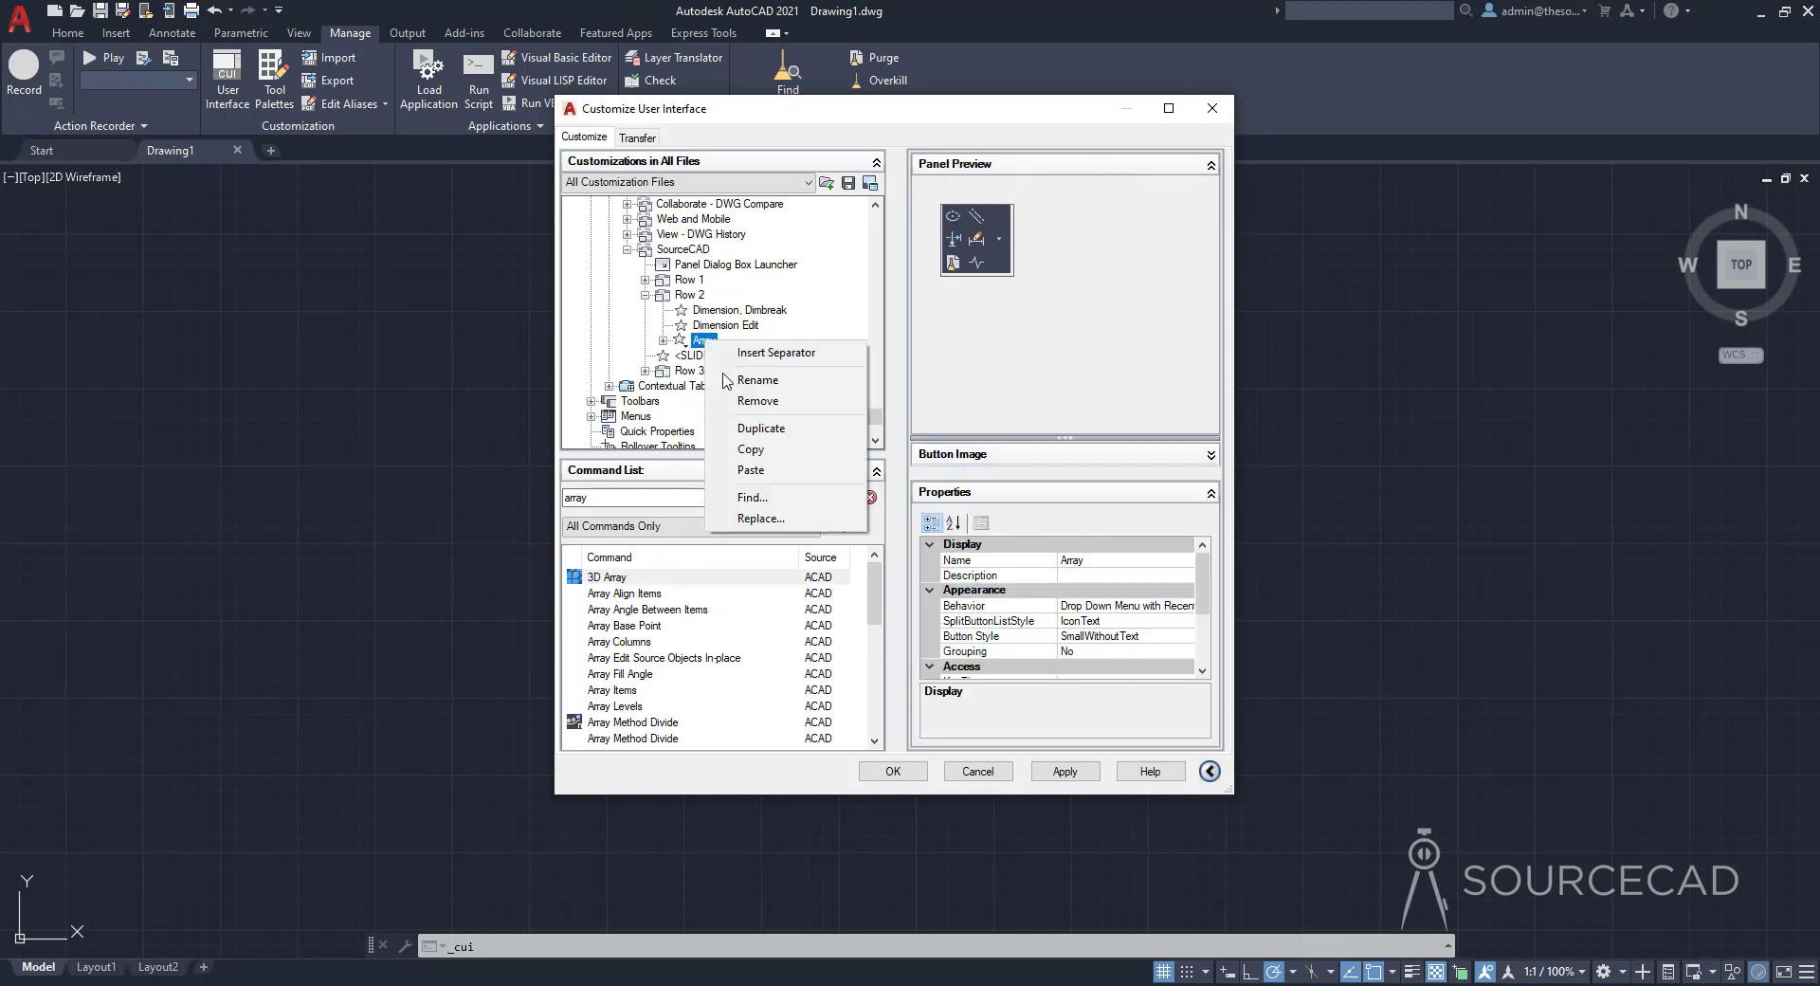
click(750, 469)
Copy the Path Array command from the command list into the Array drop-down in Row 2
scroll(611, 707, down, 10)
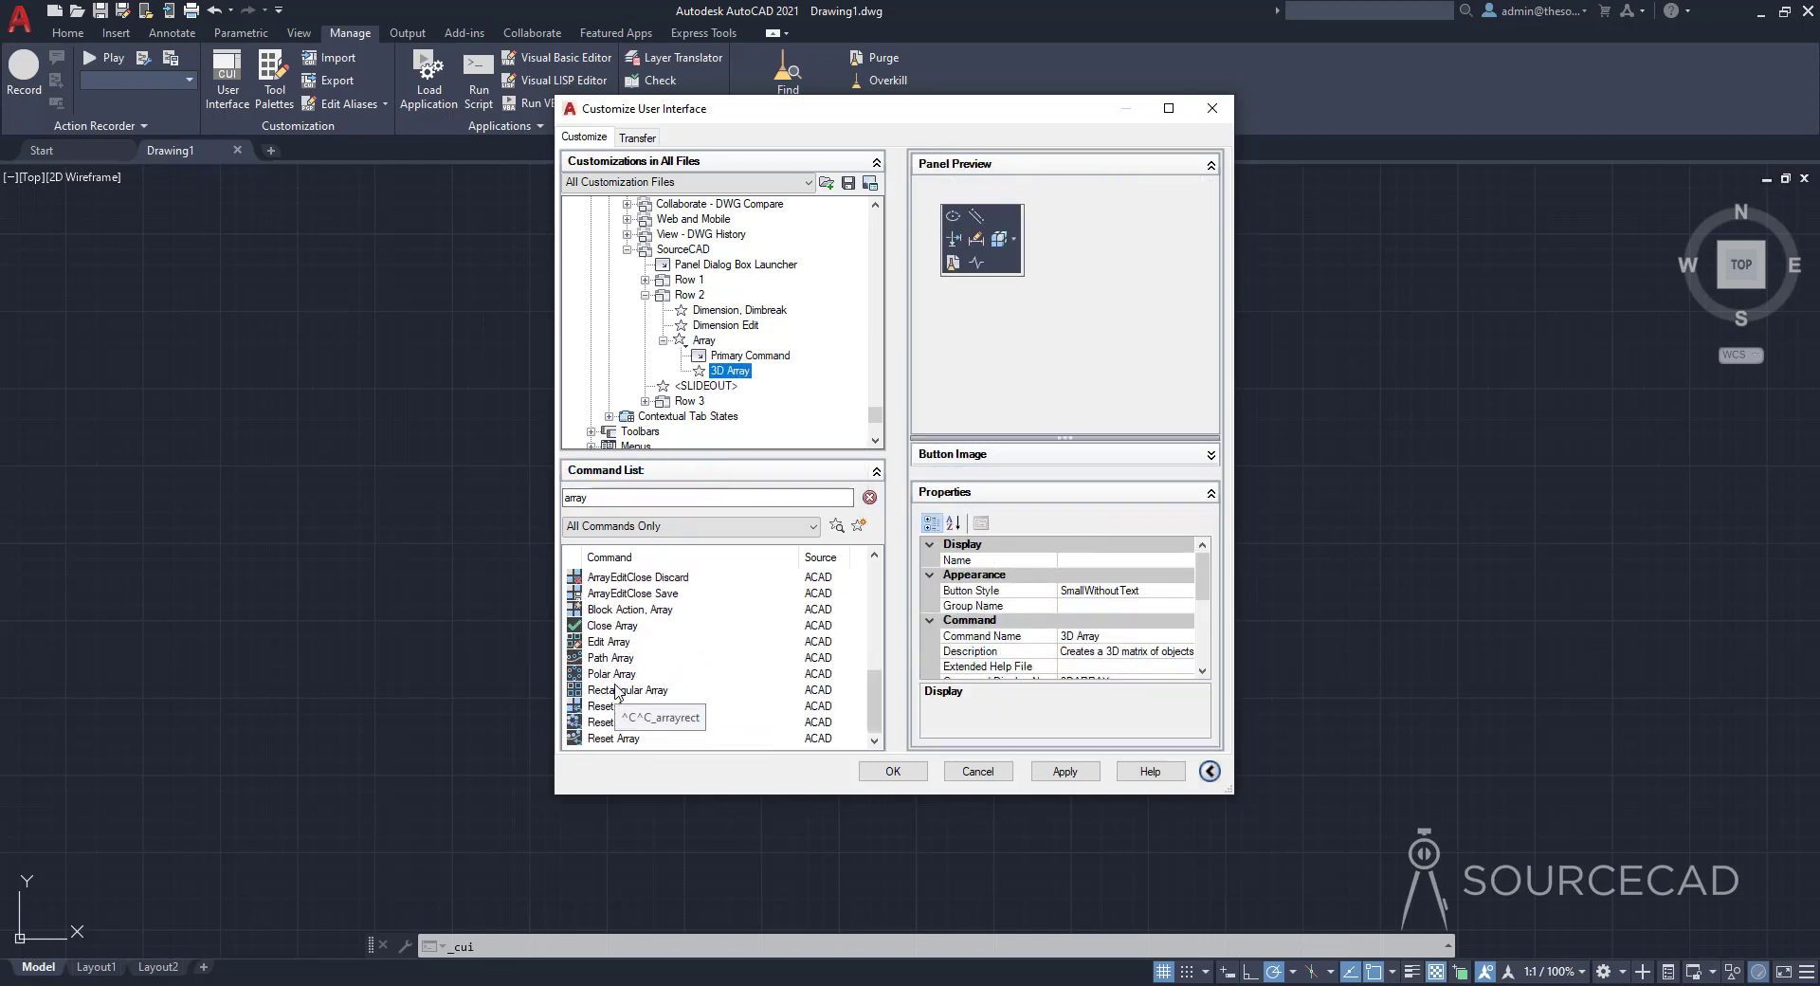
click(614, 660)
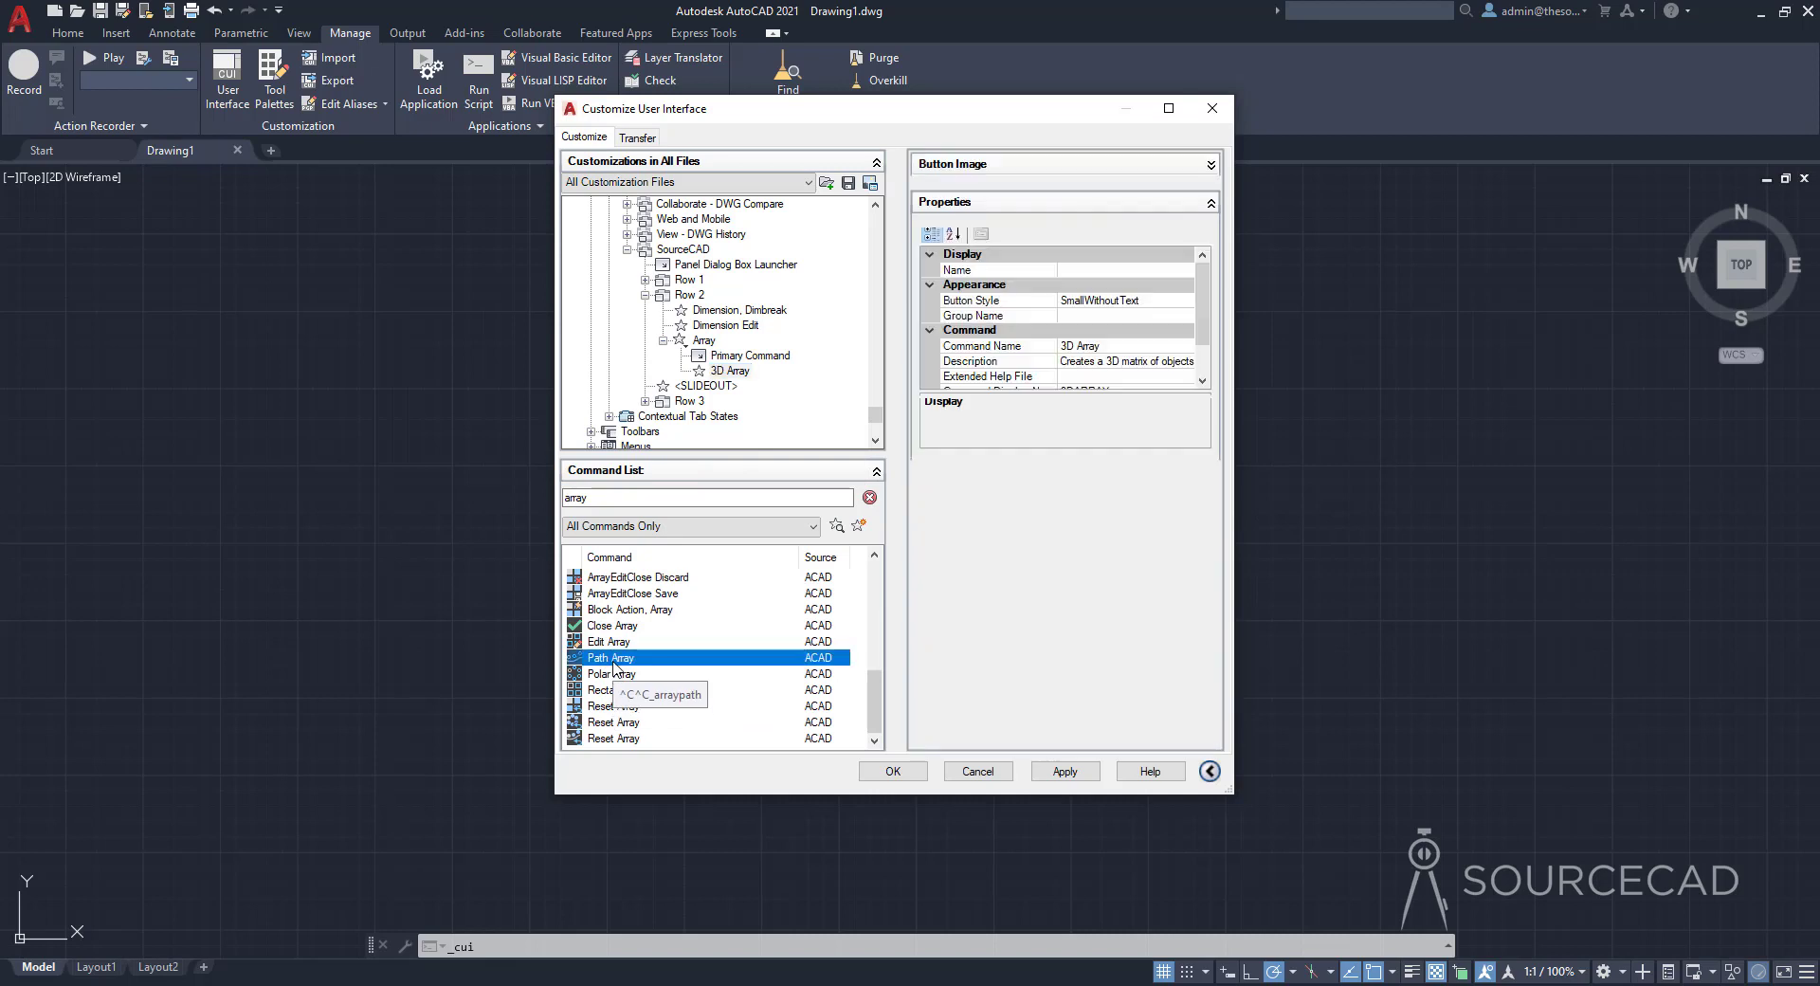
right_click(613, 661)
click(661, 738)
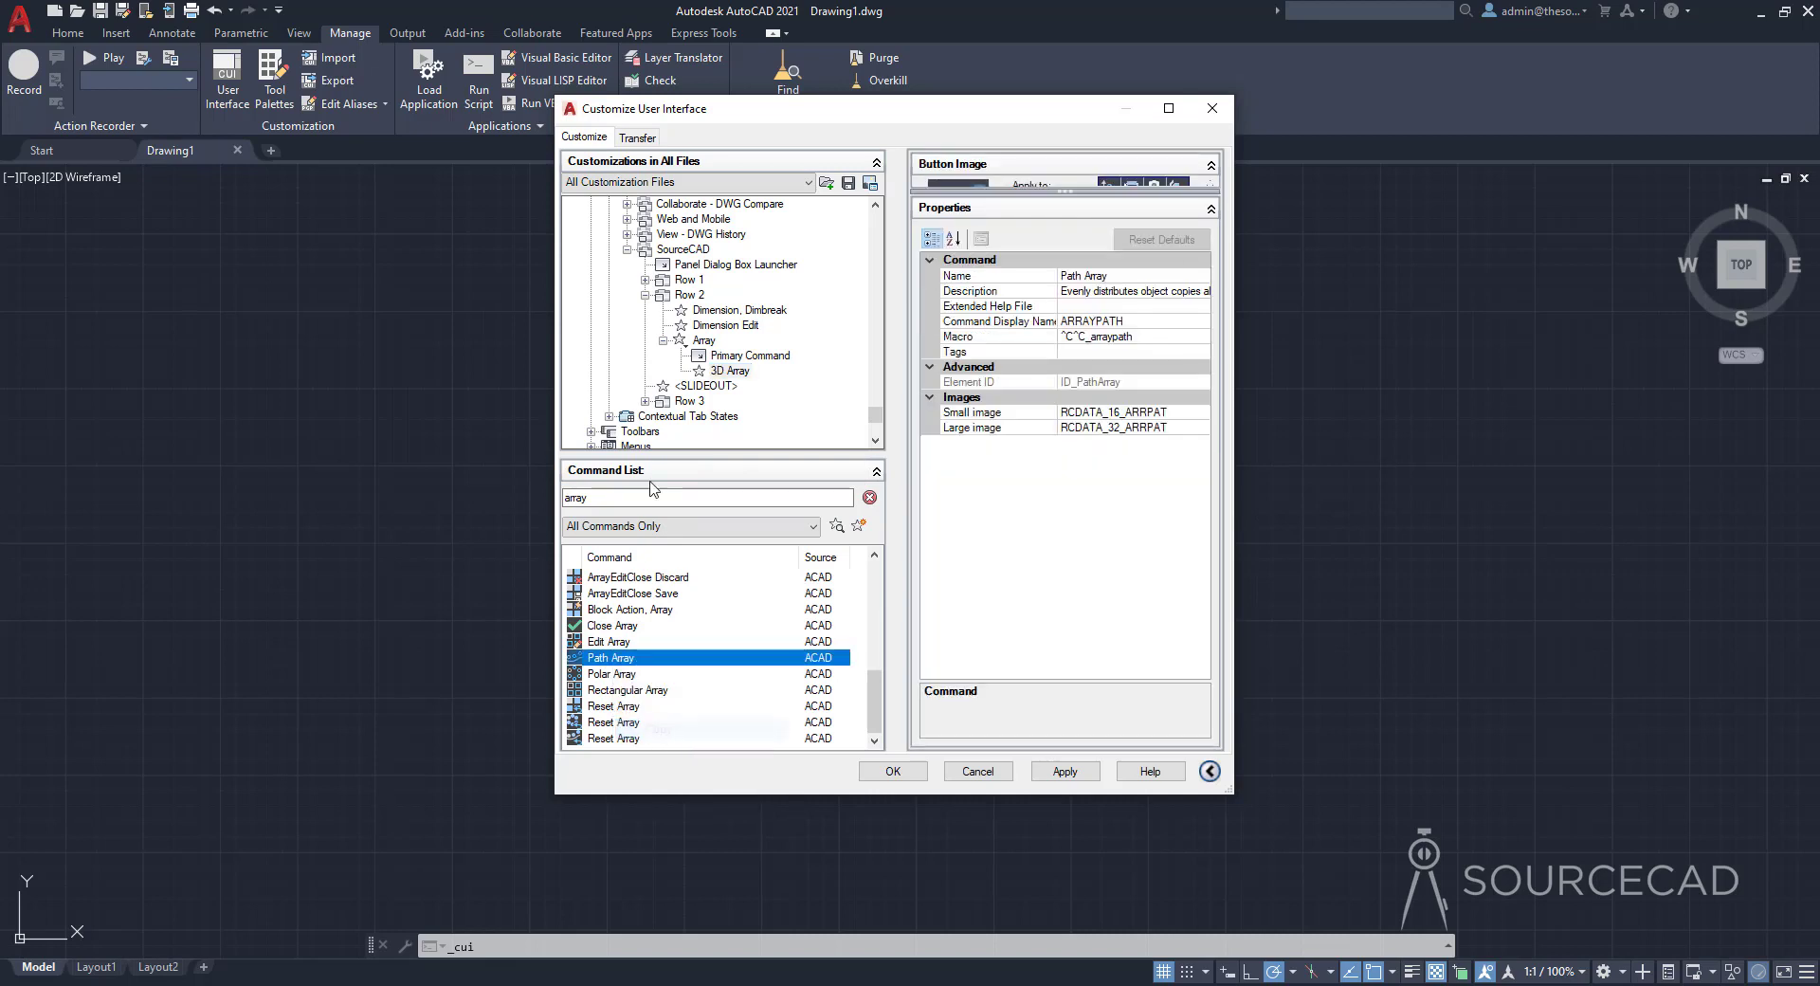
right_click(704, 341)
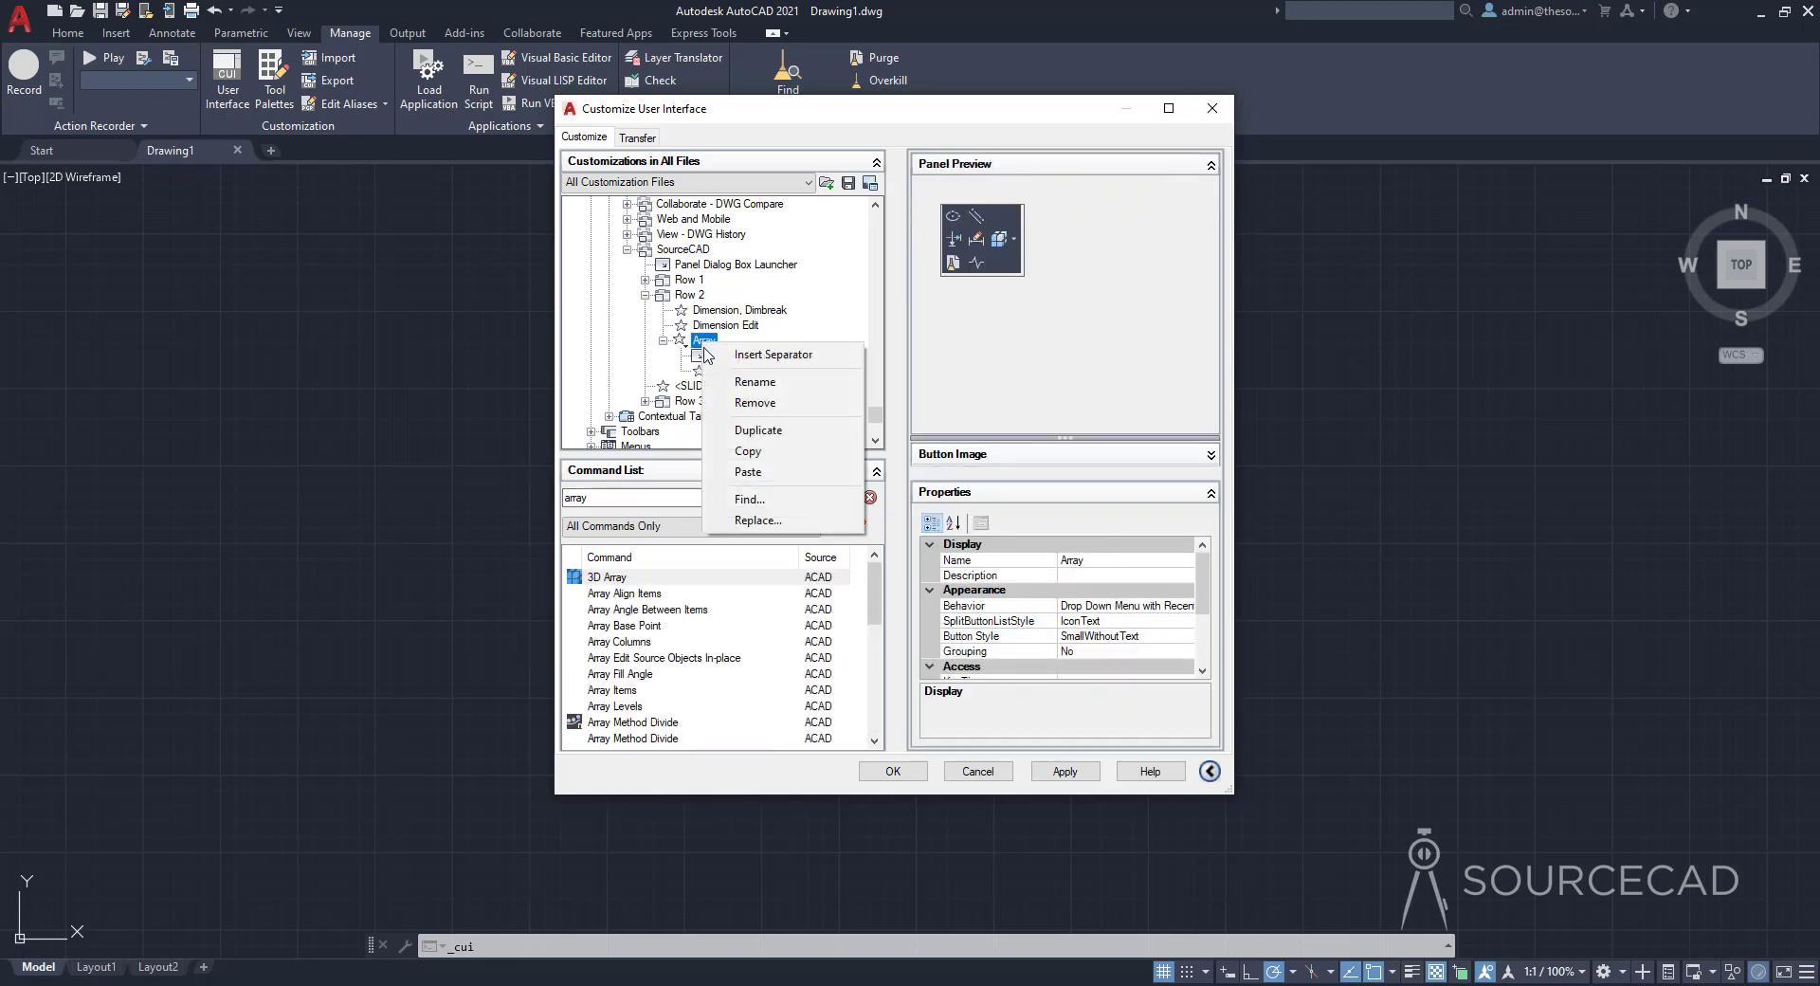
click(747, 471)
Copy the Rectangular Array command from the command list into the Array drop-down in Row 2
scroll(697, 700, down, 5)
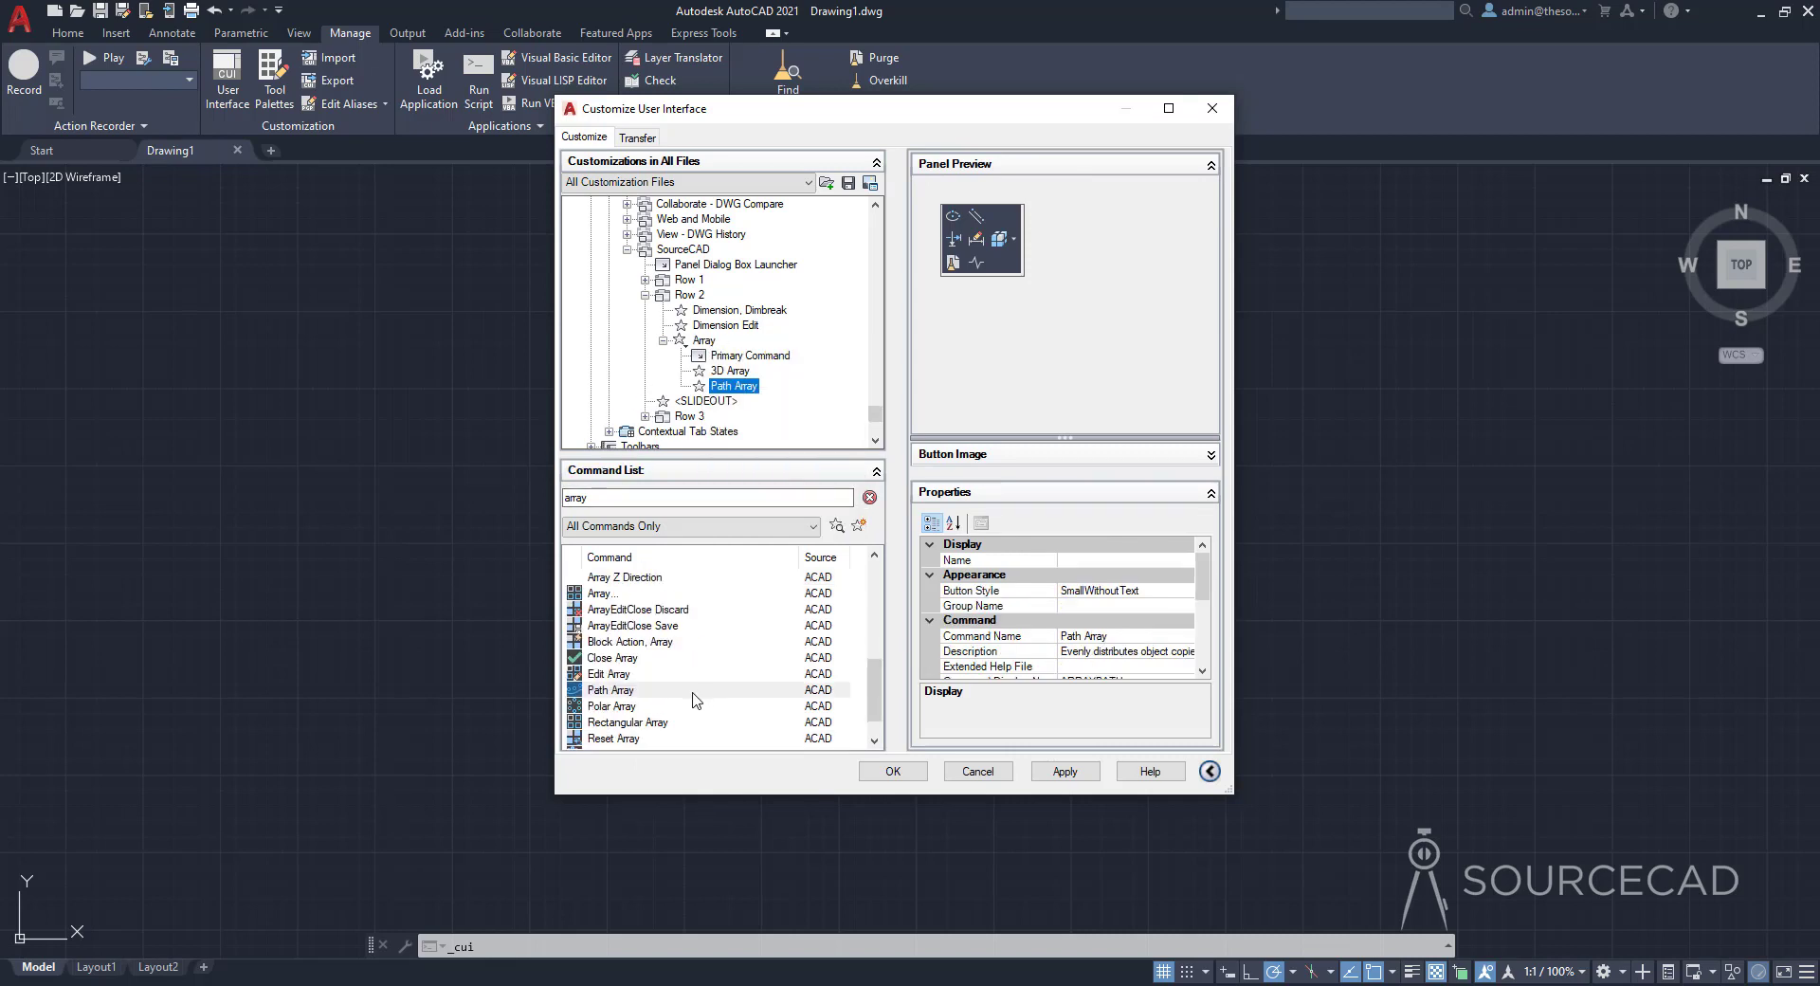
click(614, 722)
right_click(611, 723)
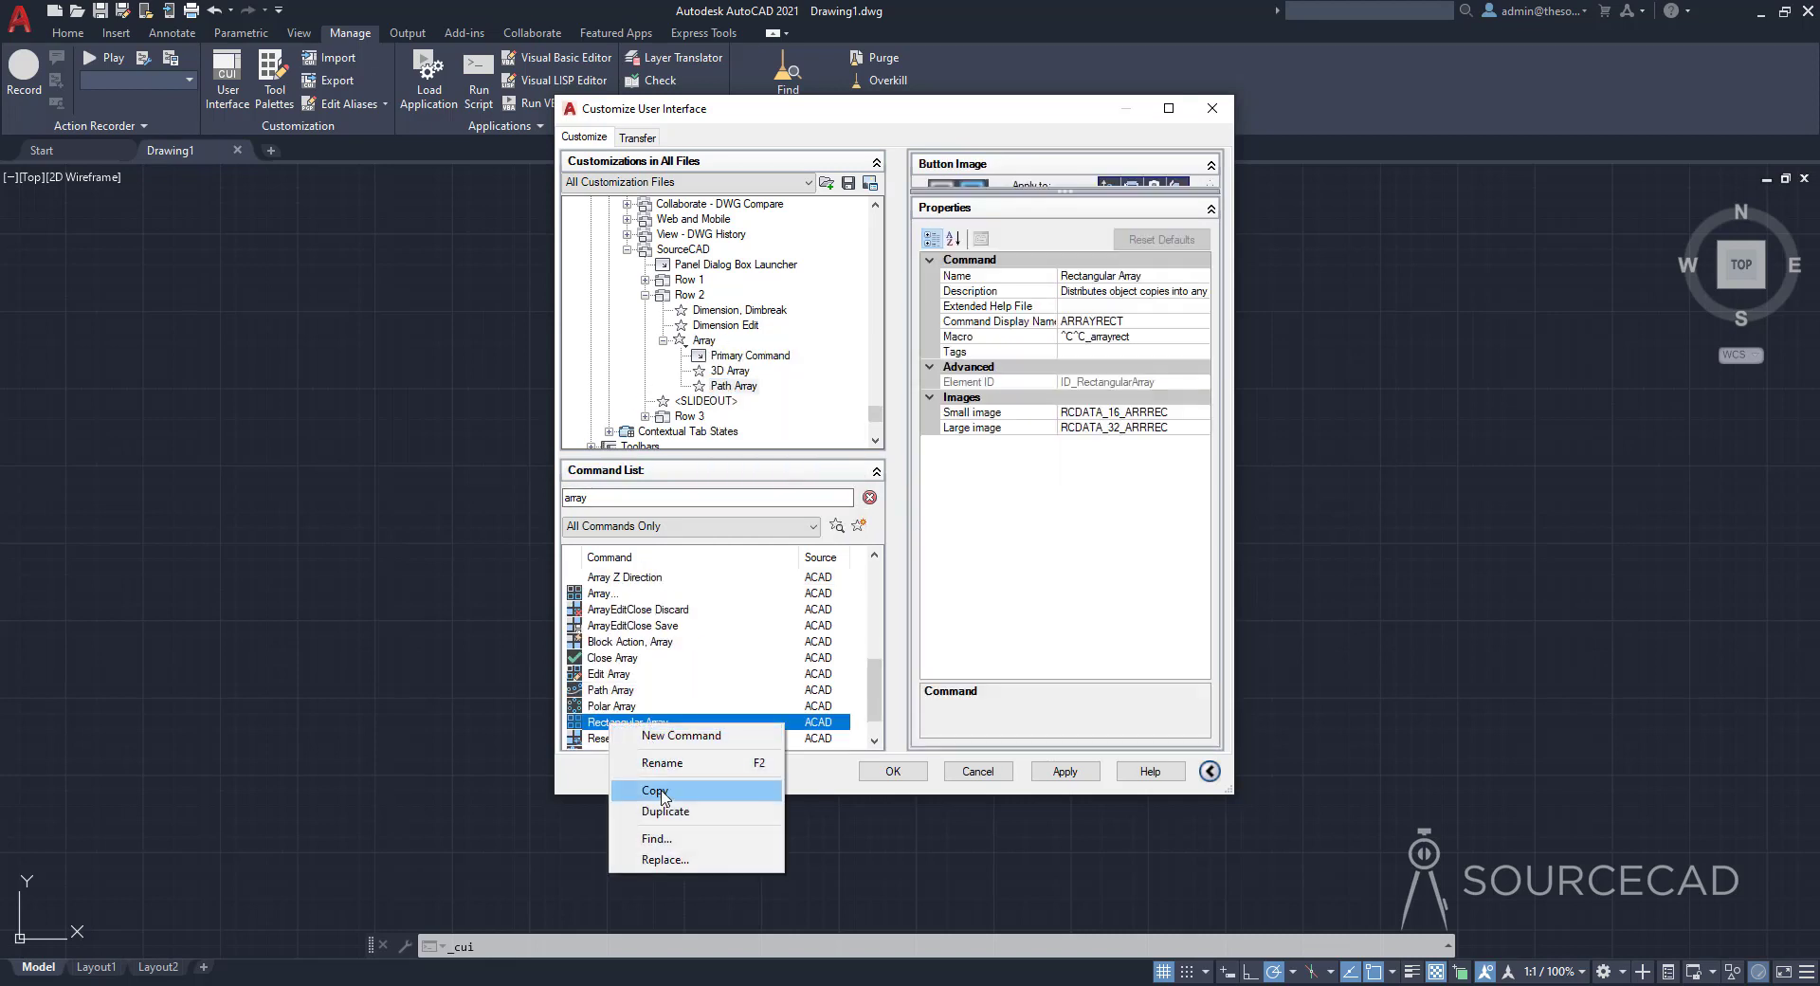
click(654, 790)
click(702, 347)
right_click(702, 349)
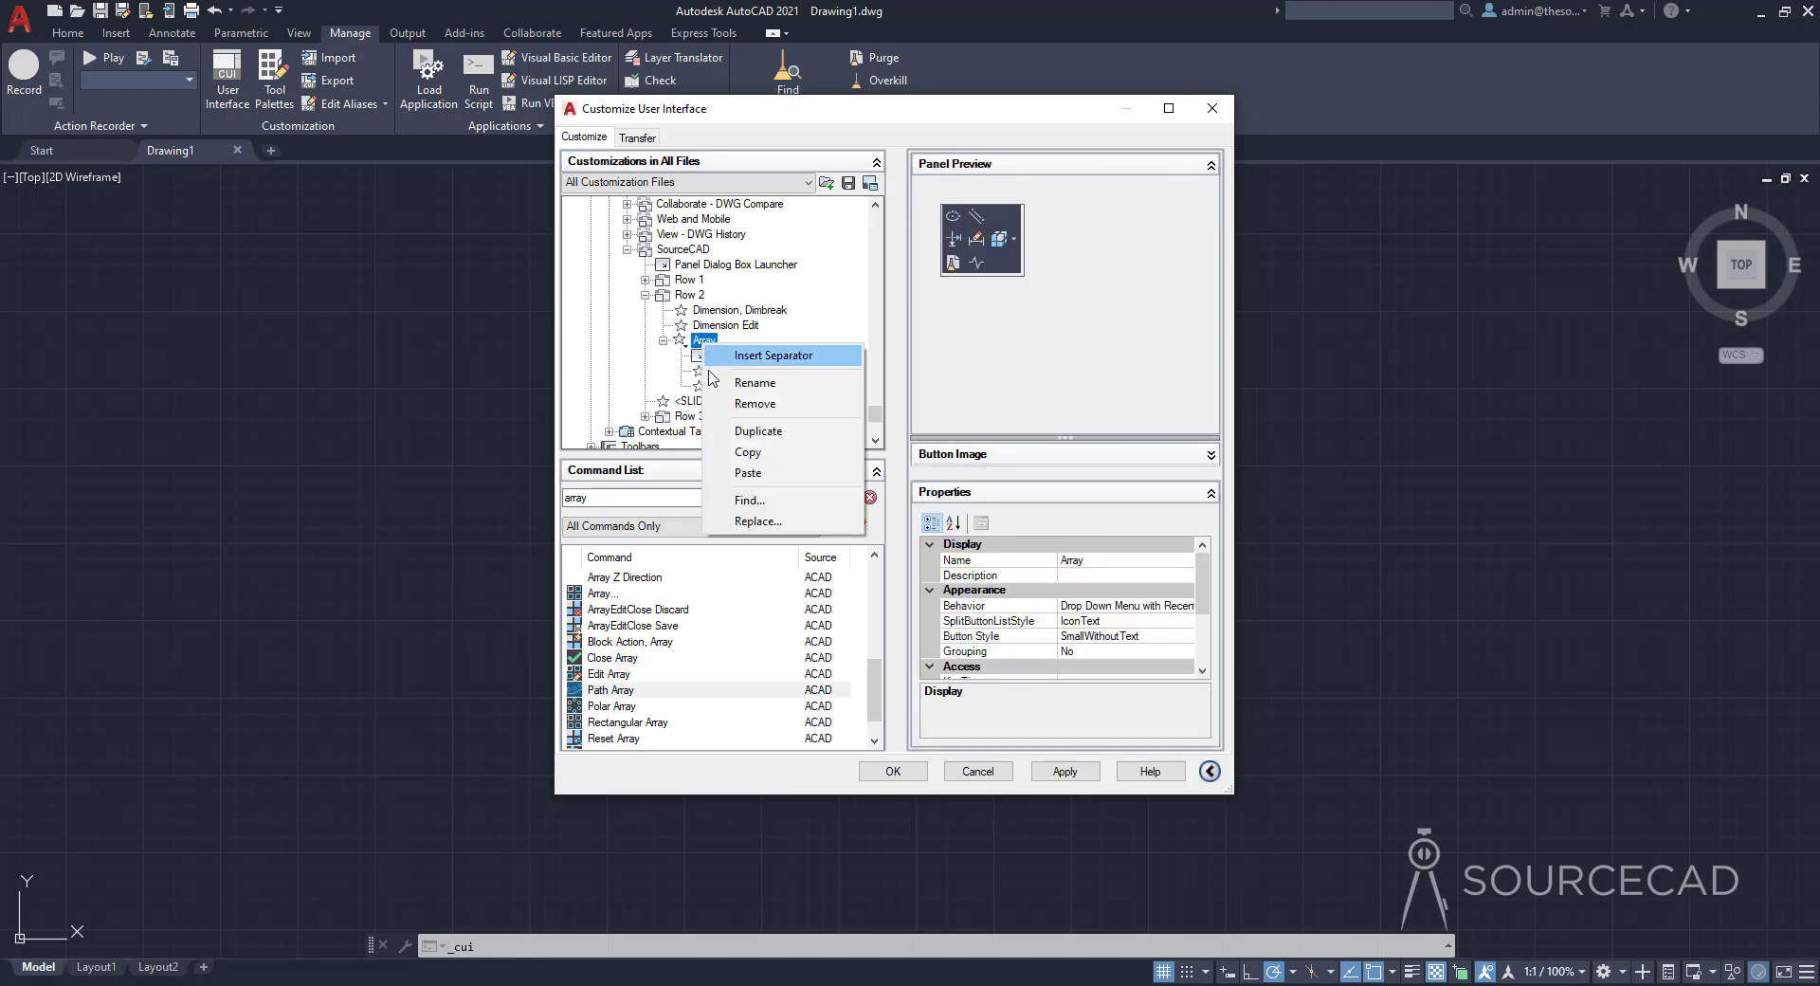
click(746, 474)
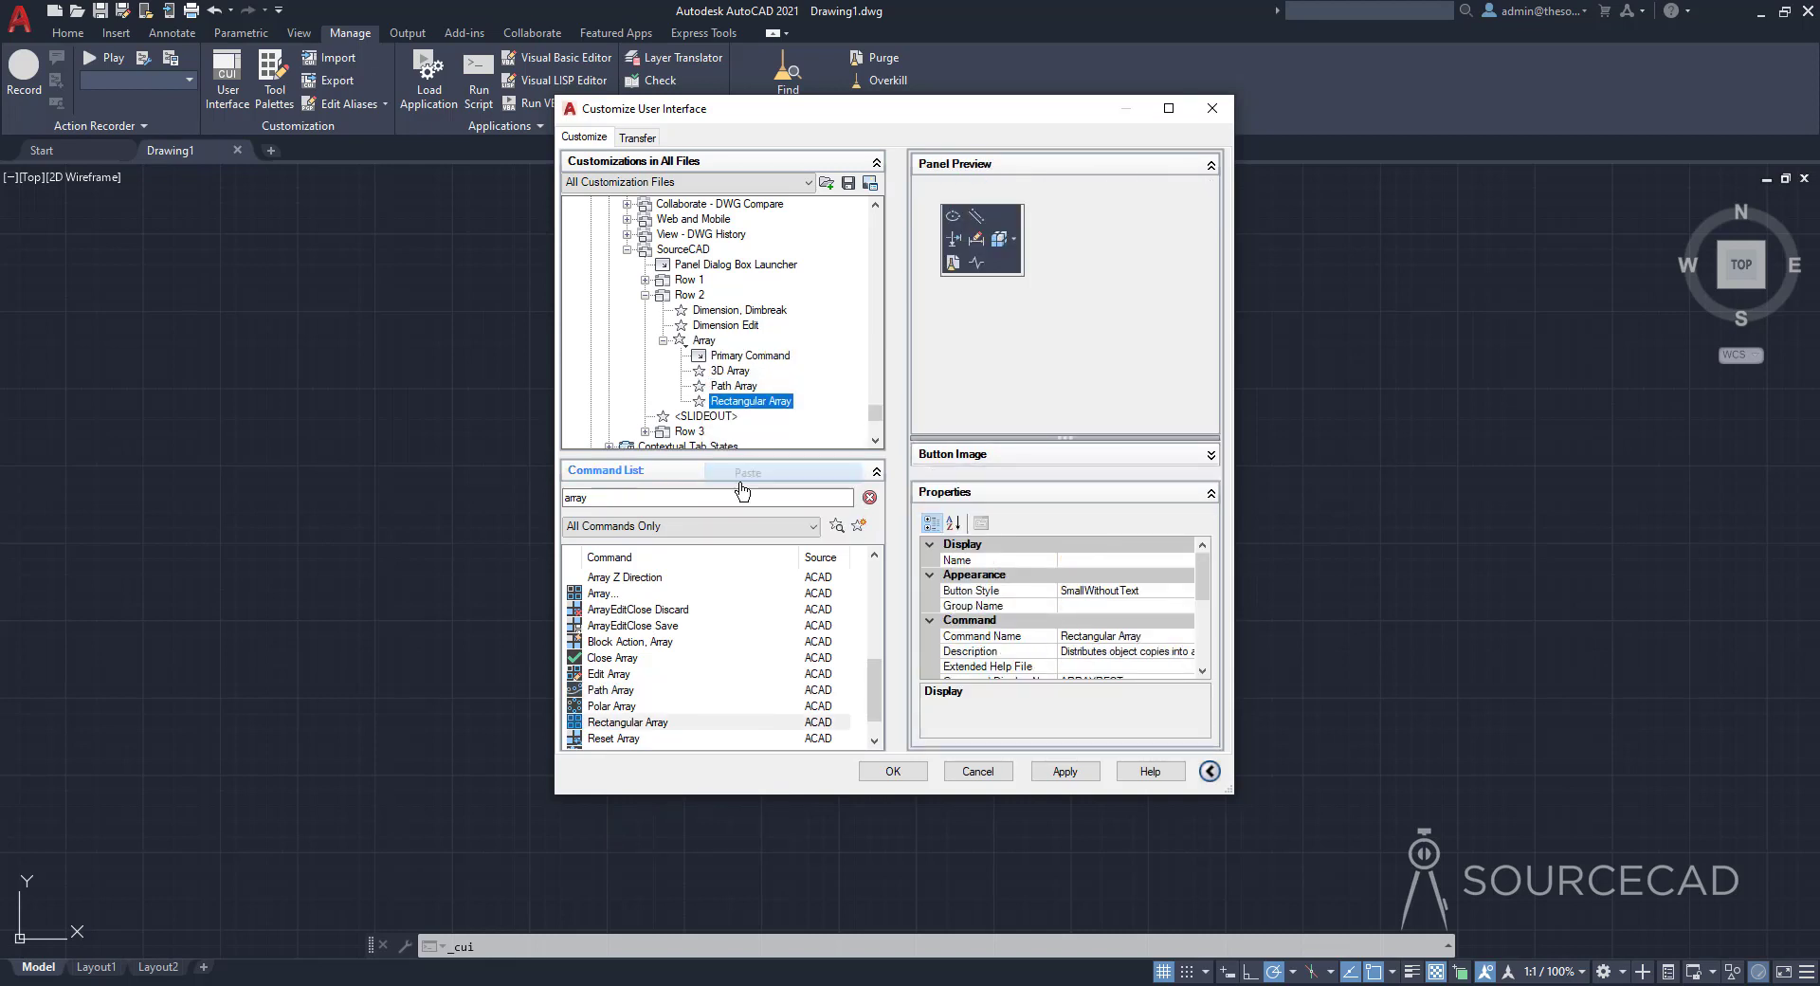
Copy the Polar Array command into the Array drop-down and collapse the drop-down in the customization tree
click(621, 709)
right_click(622, 712)
click(654, 776)
right_click(708, 346)
click(746, 471)
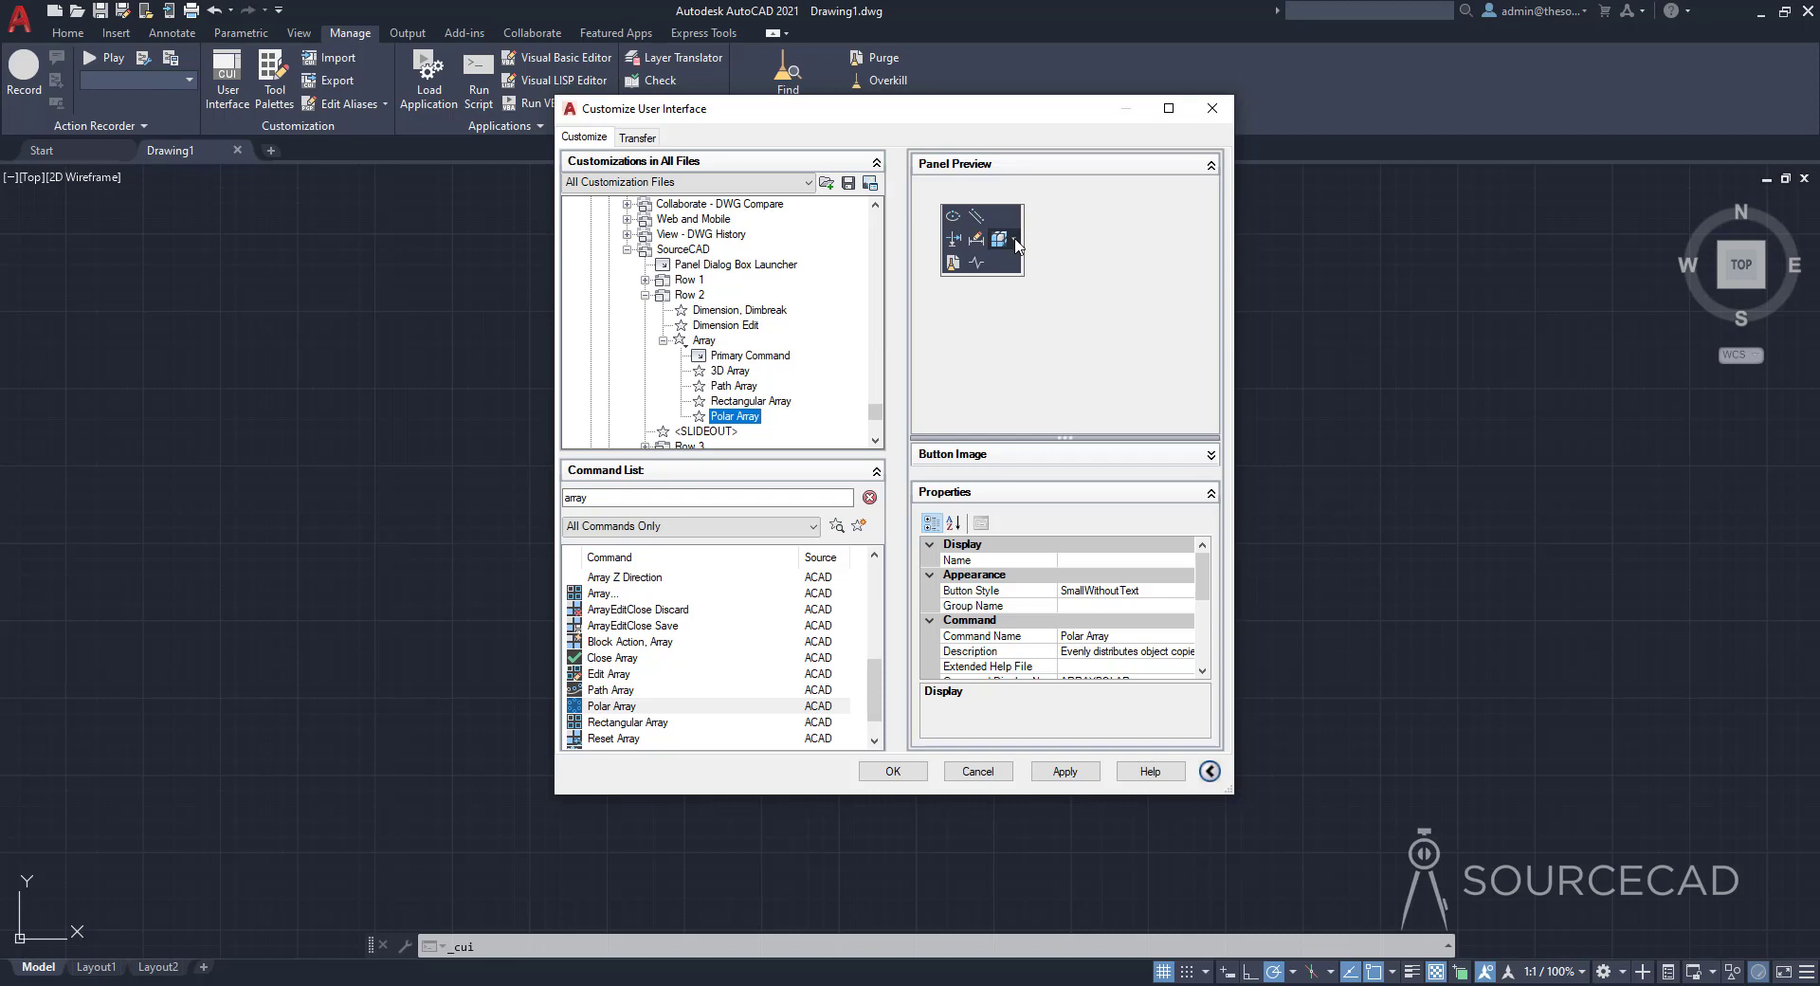
click(664, 340)
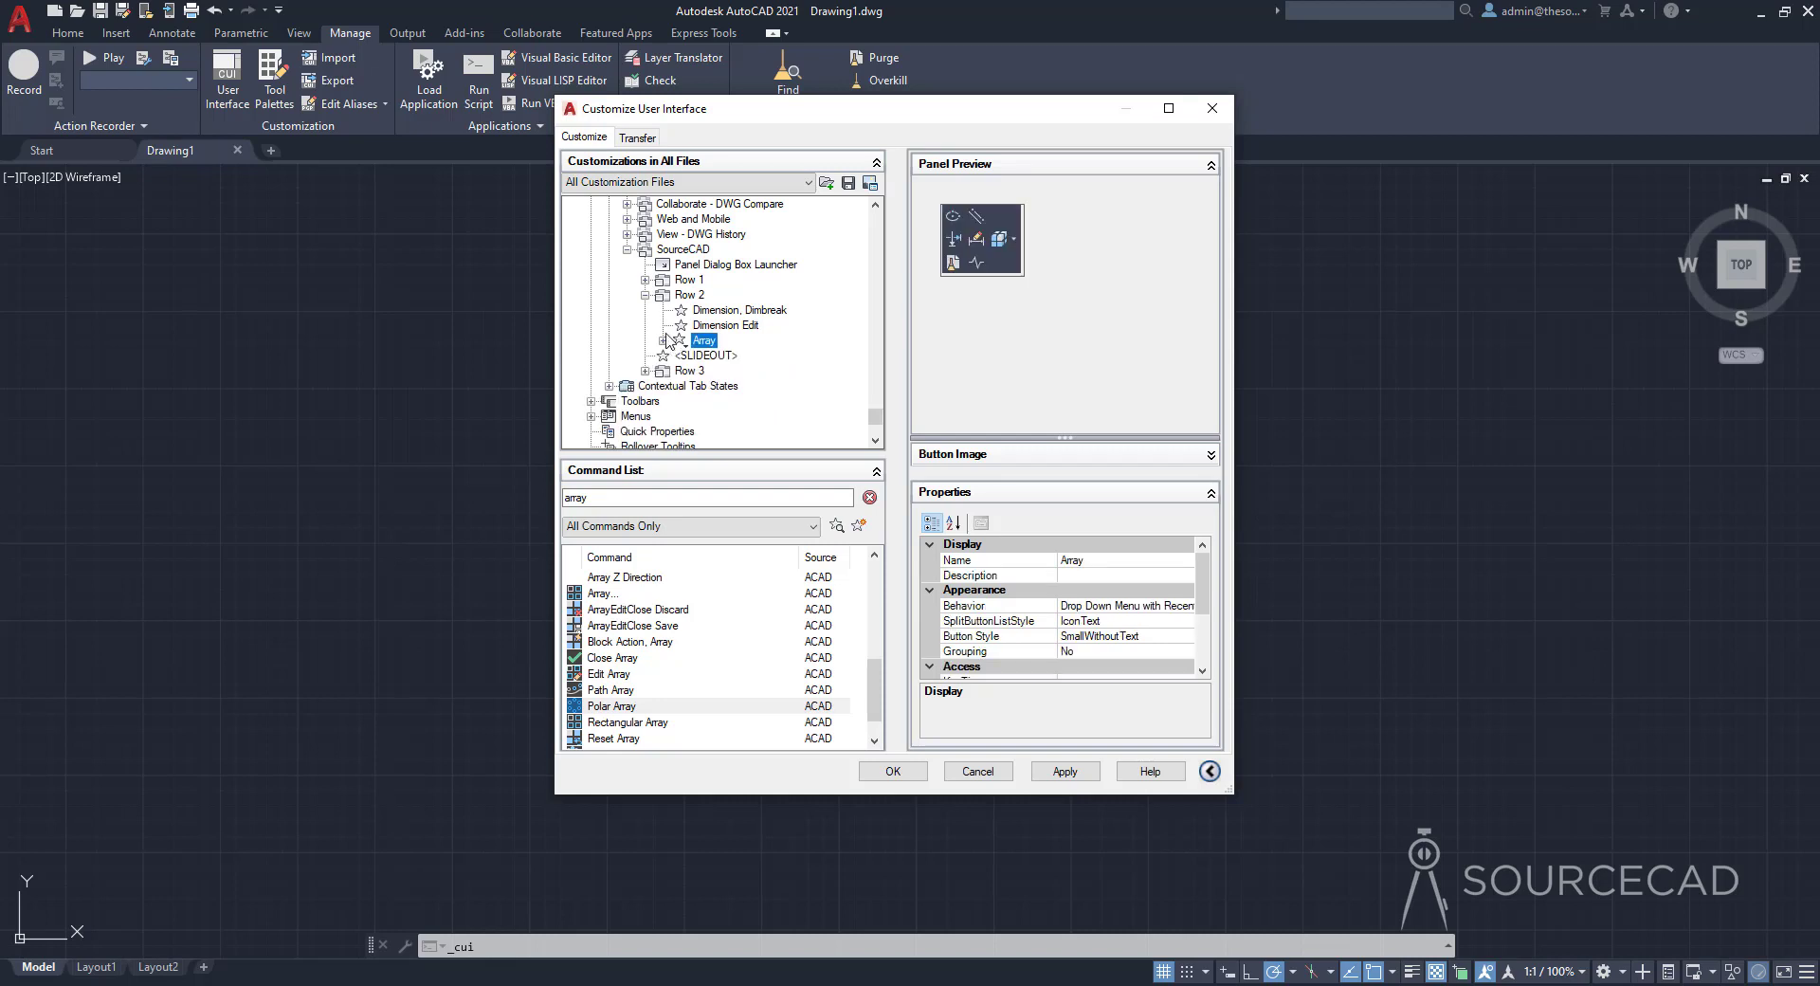
Add a new fold panel to Row 1 of the SourceCAD panel
click(688, 282)
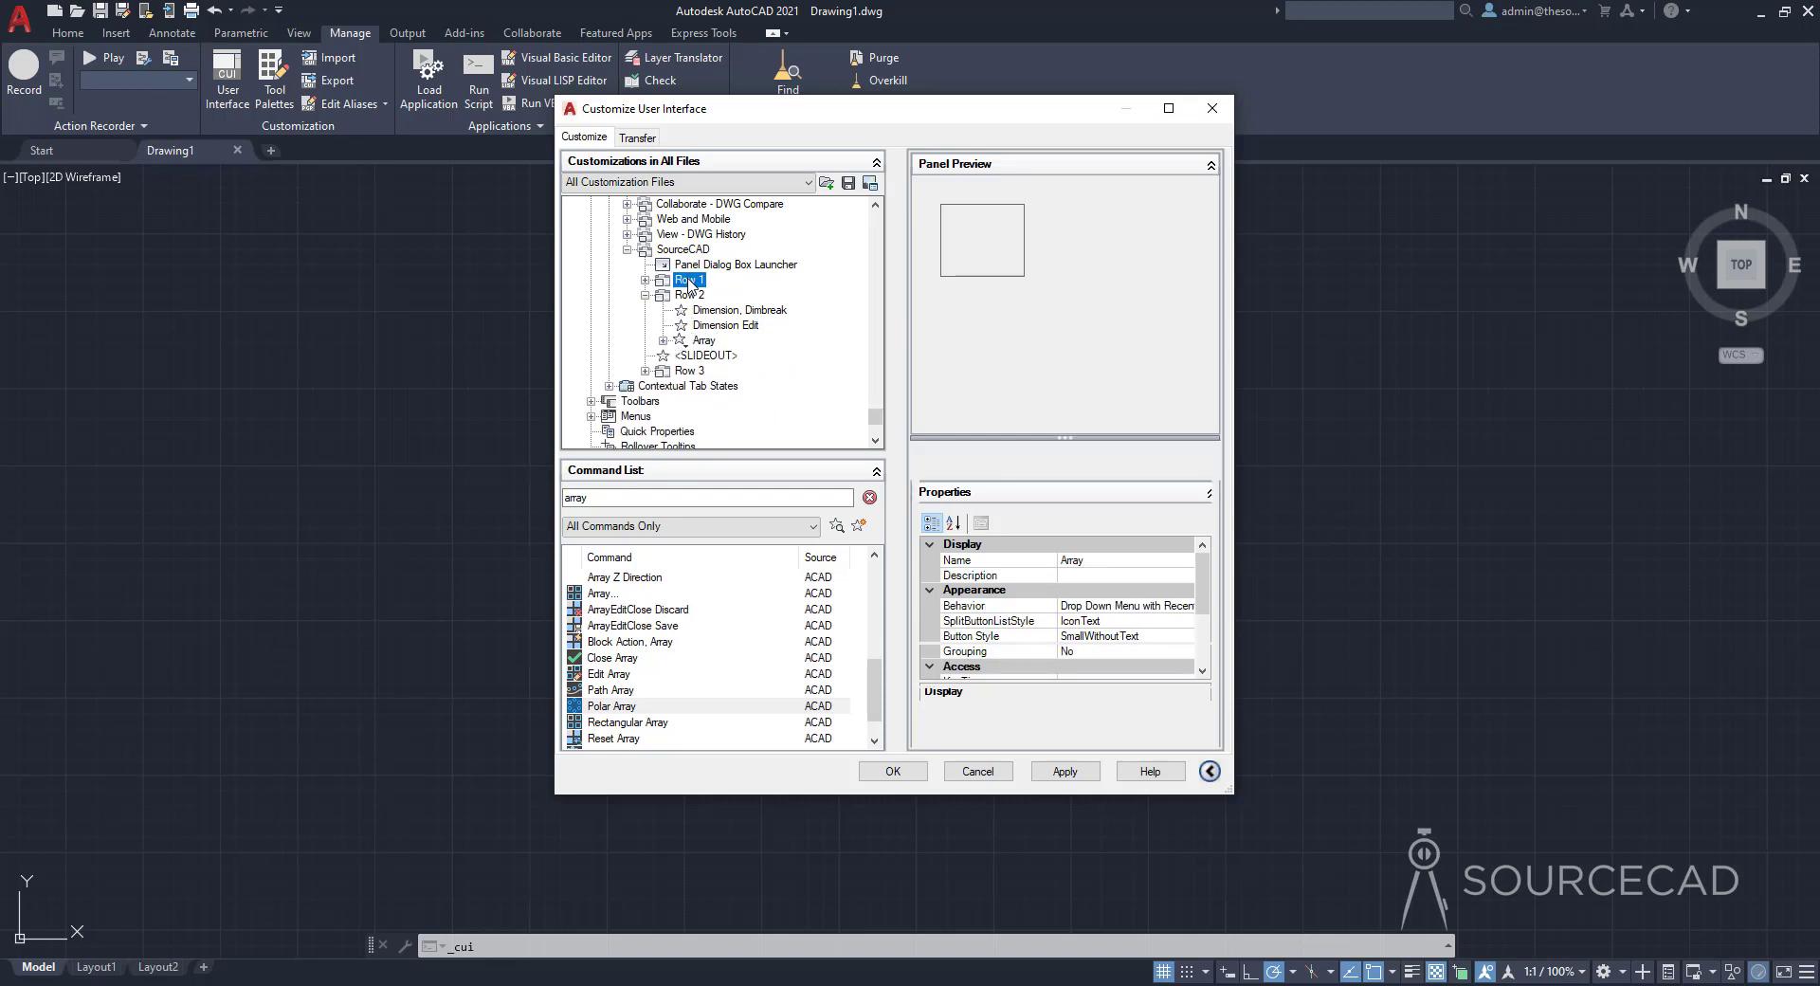
right_click(689, 283)
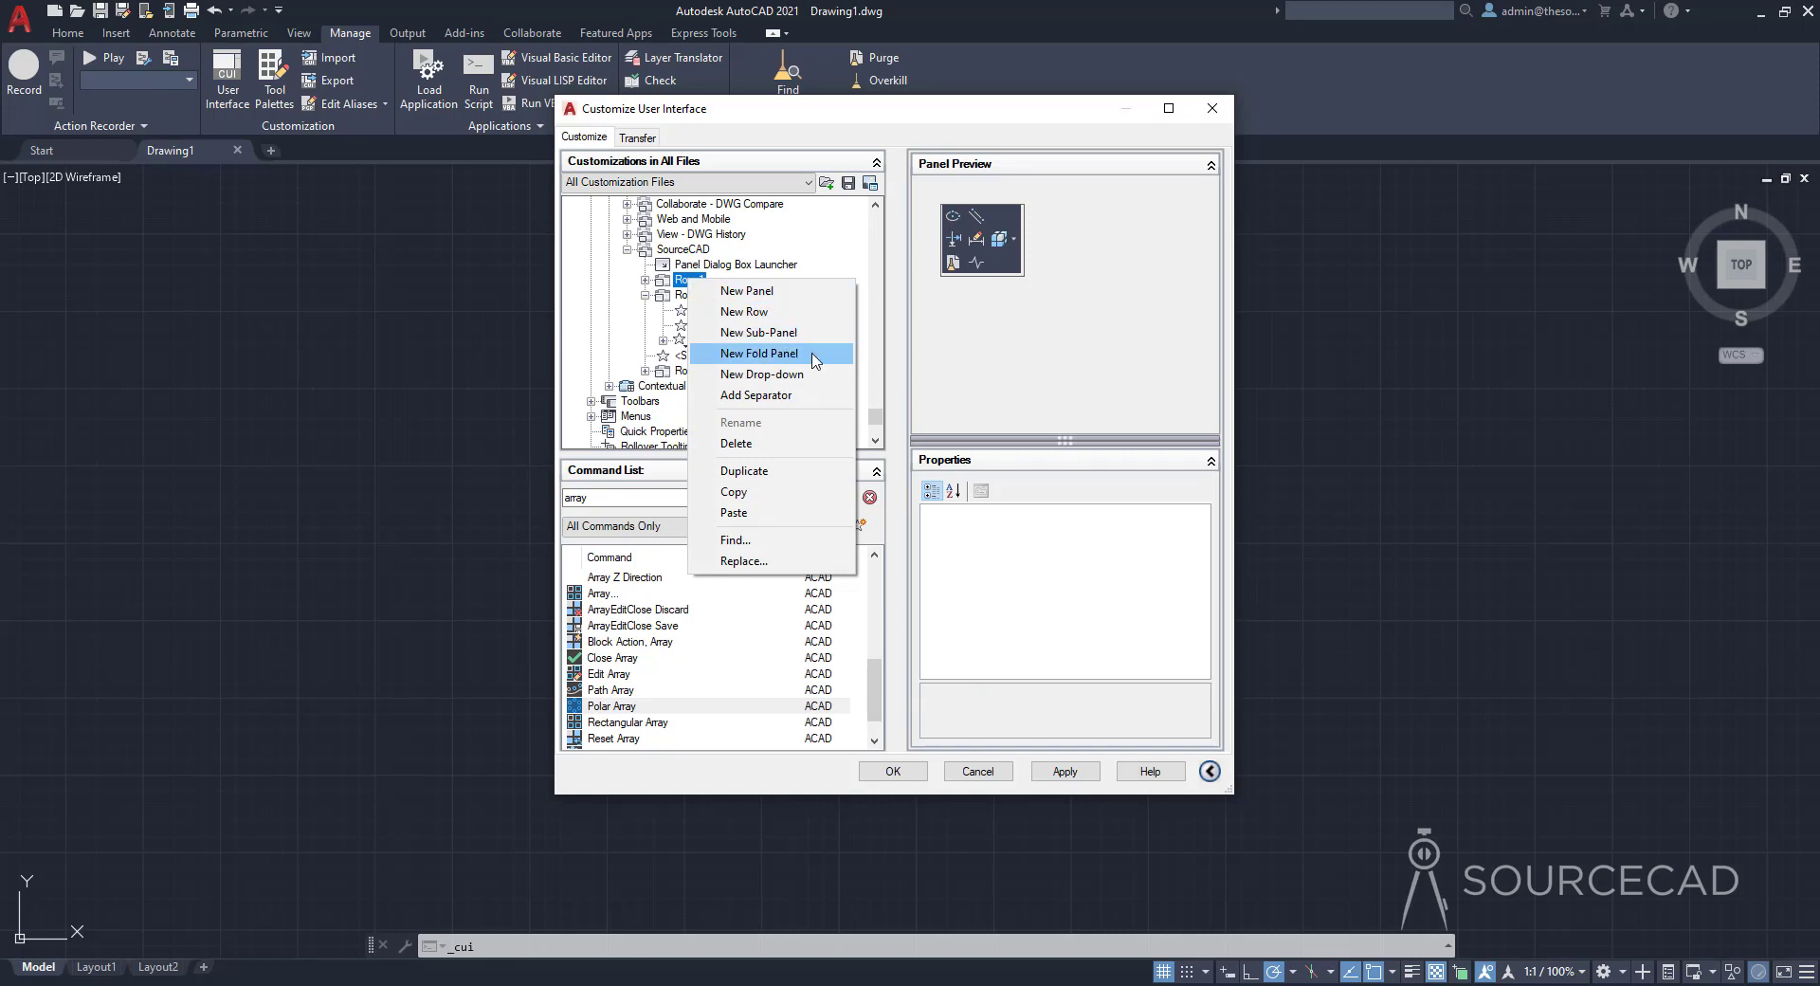
click(815, 358)
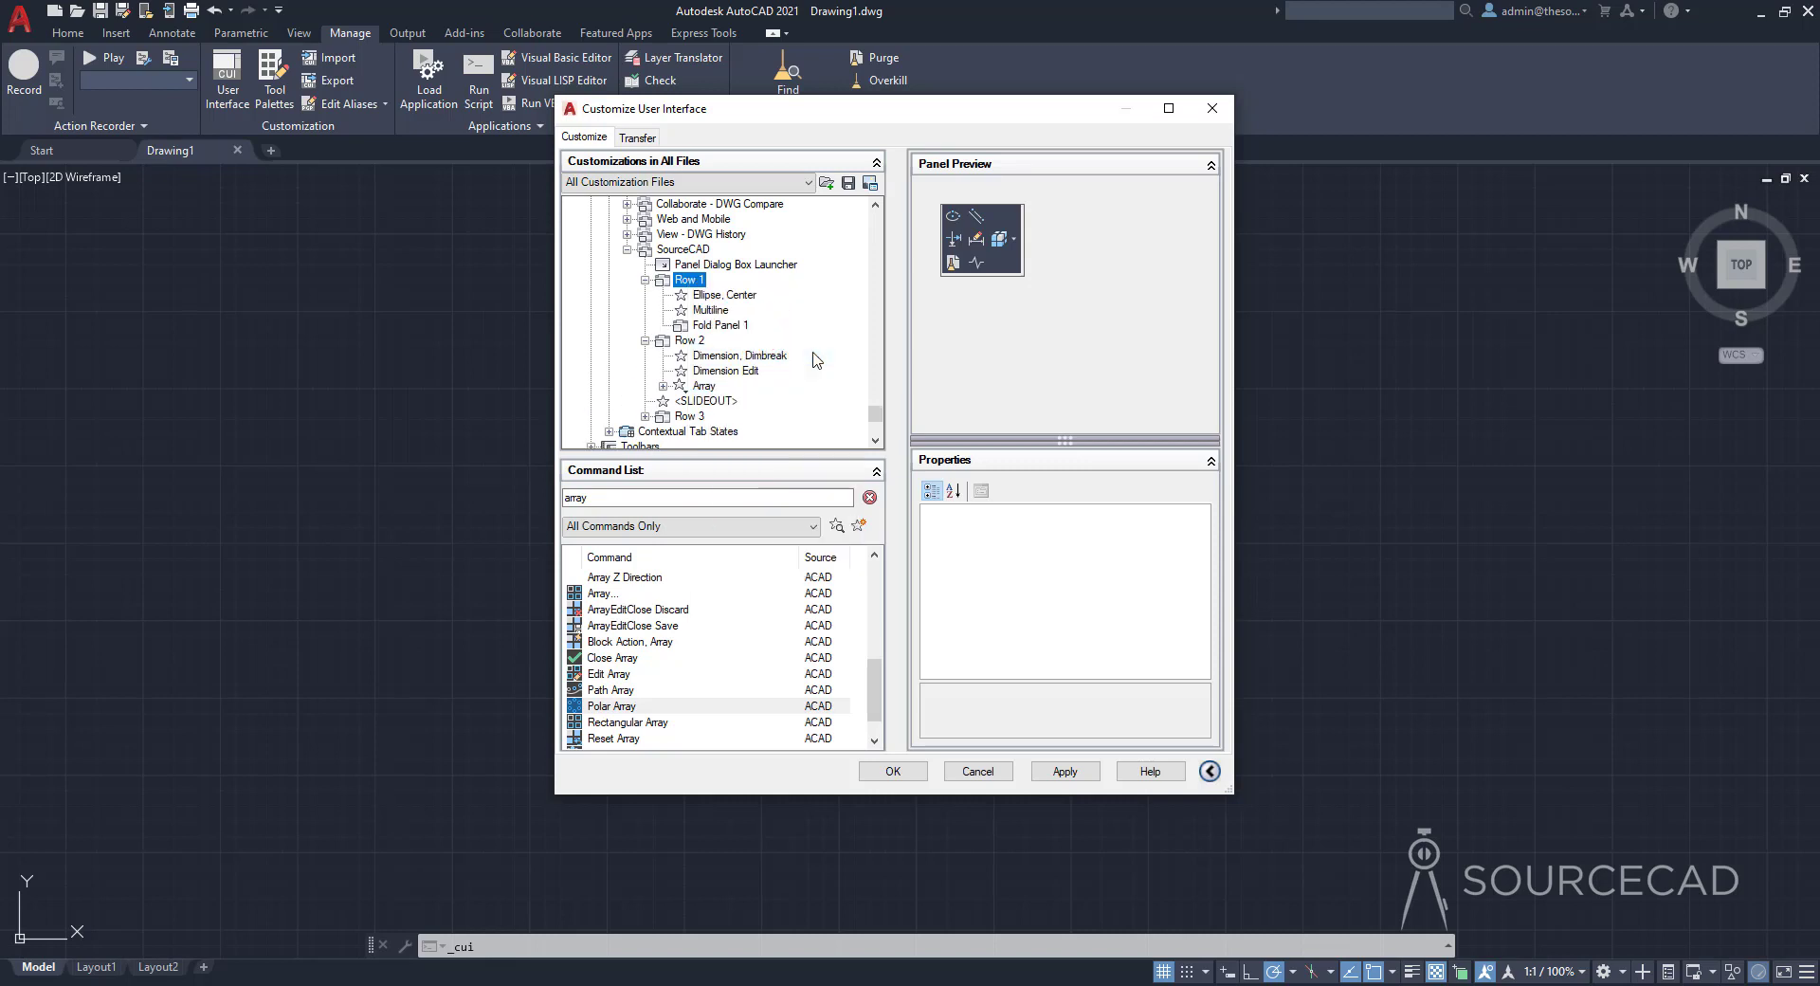
Copy the Edit Array command from the command list into the fold panel in Row 1
click(718, 325)
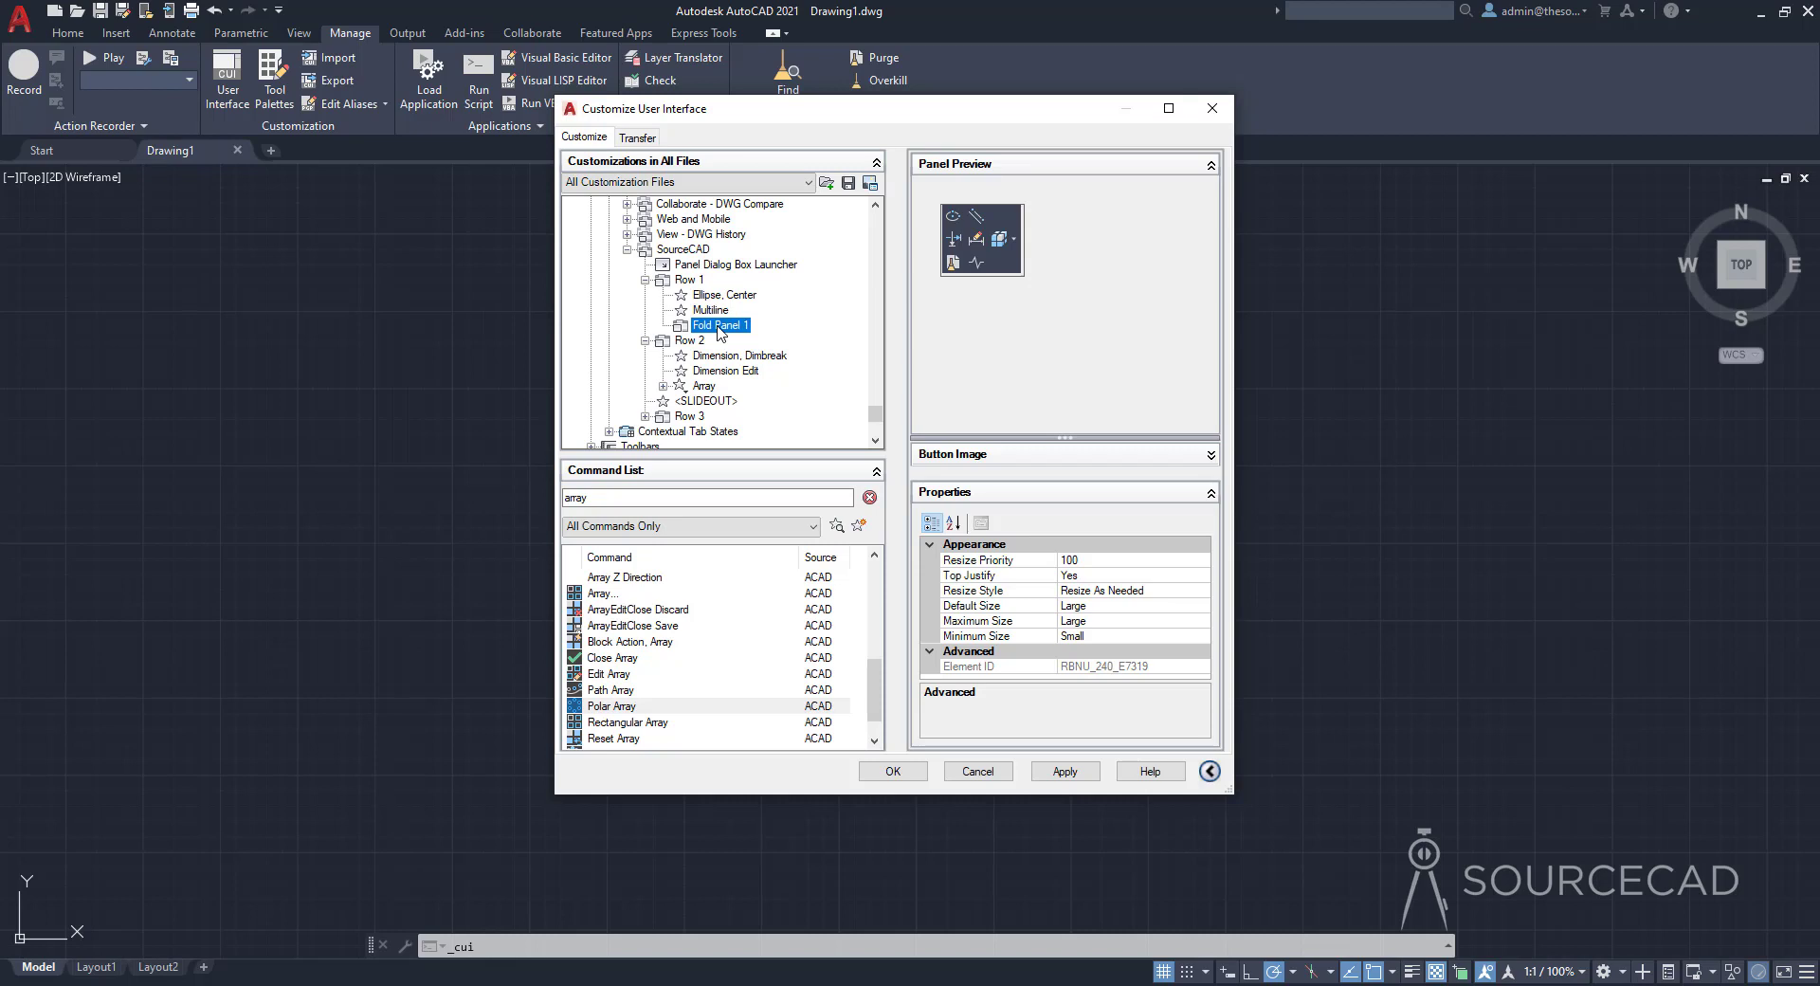
click(608, 673)
right_click(607, 678)
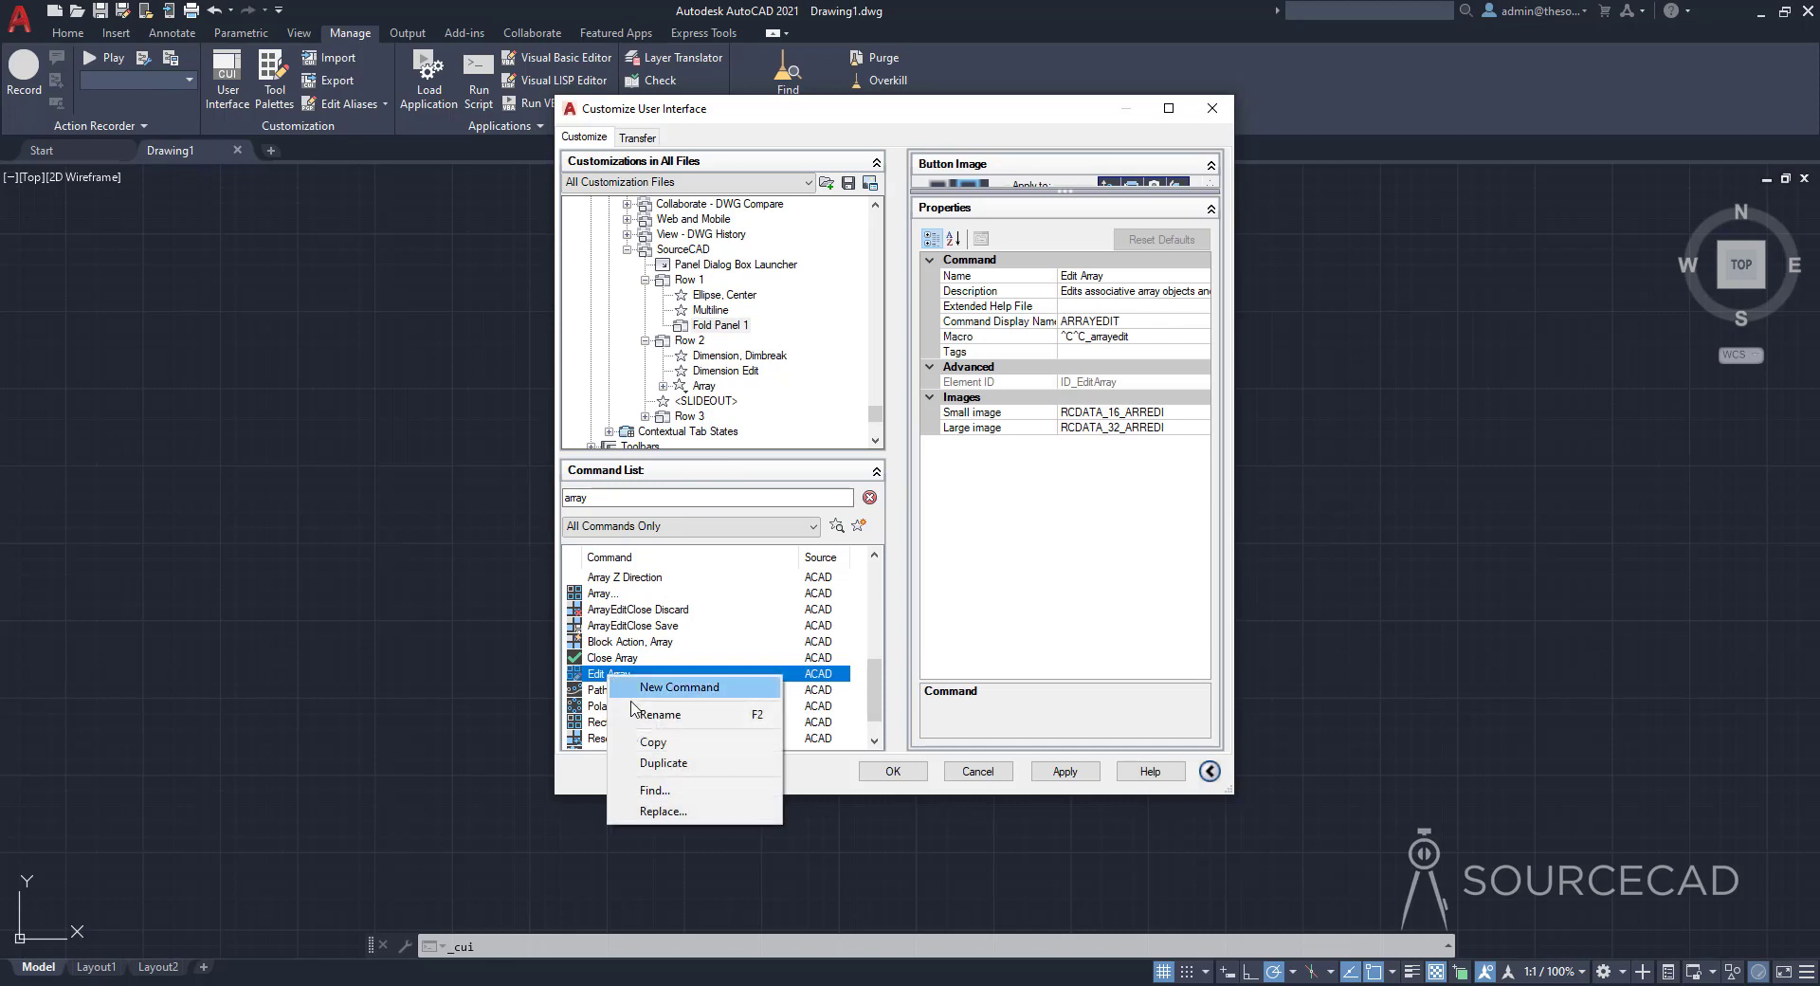
click(644, 742)
right_click(715, 325)
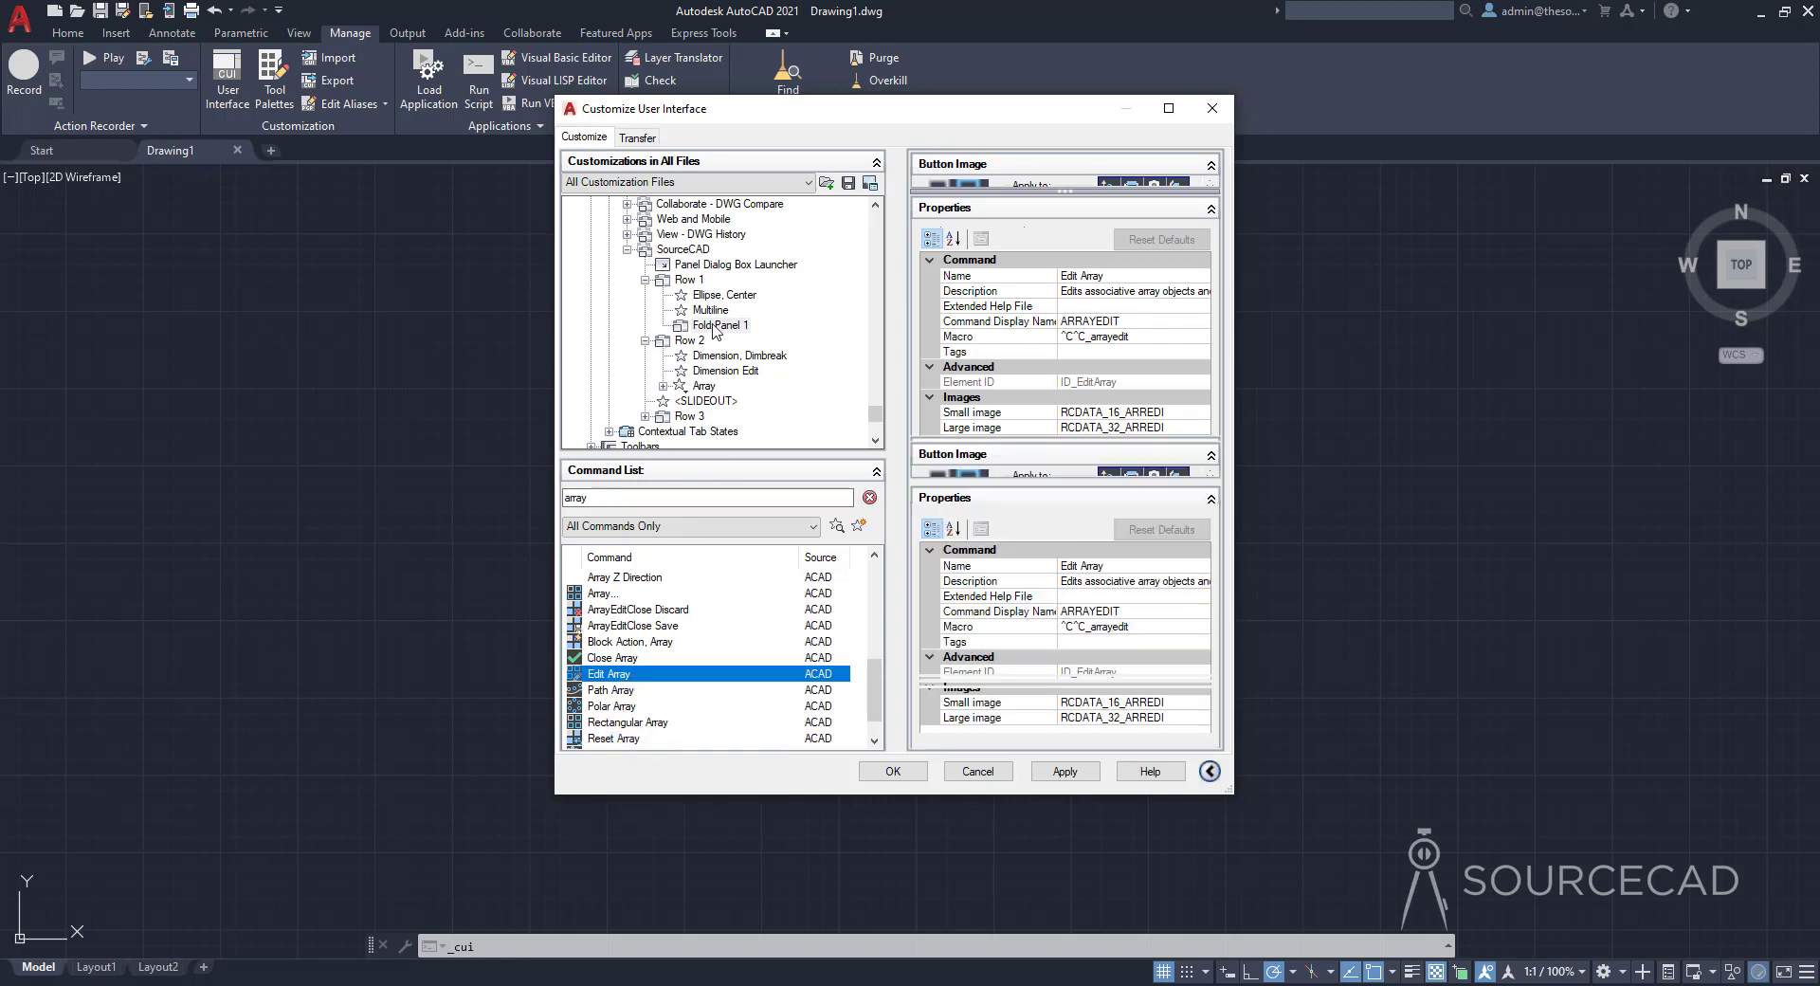
click(786, 497)
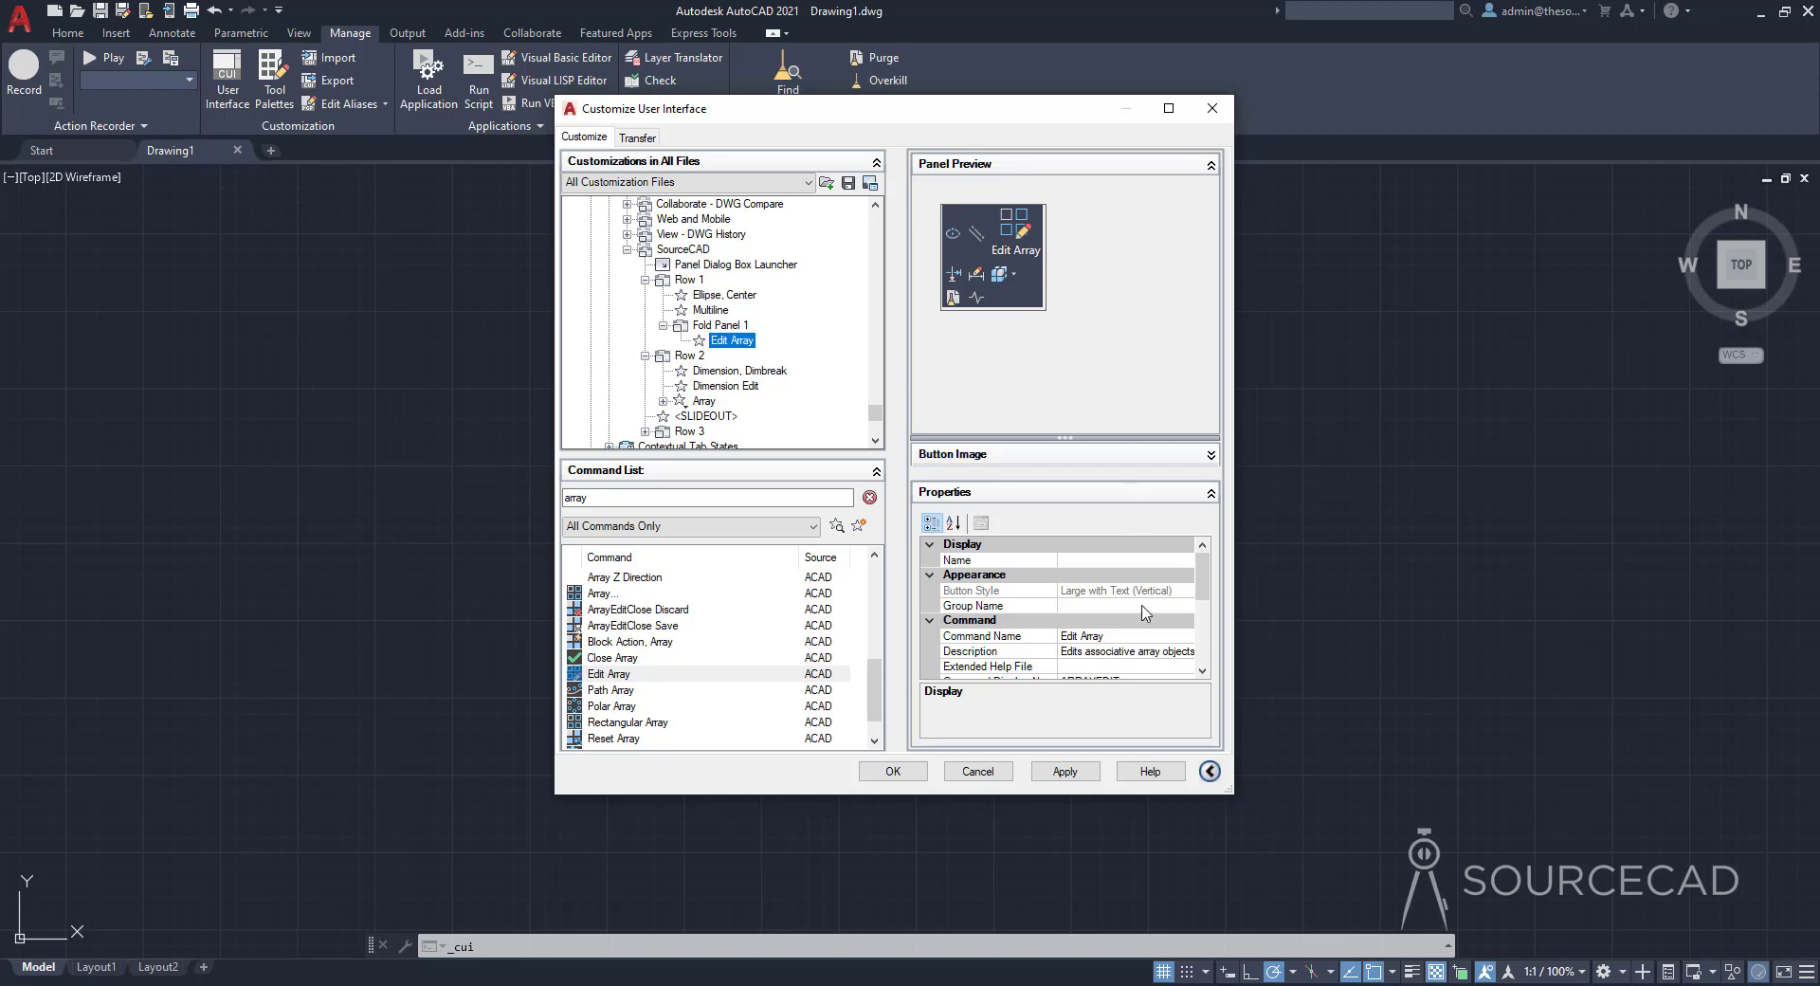
Apply and save the customization, and check the SourceCAD panel's Array drop-down and slideout on the Home tab
click(1035, 774)
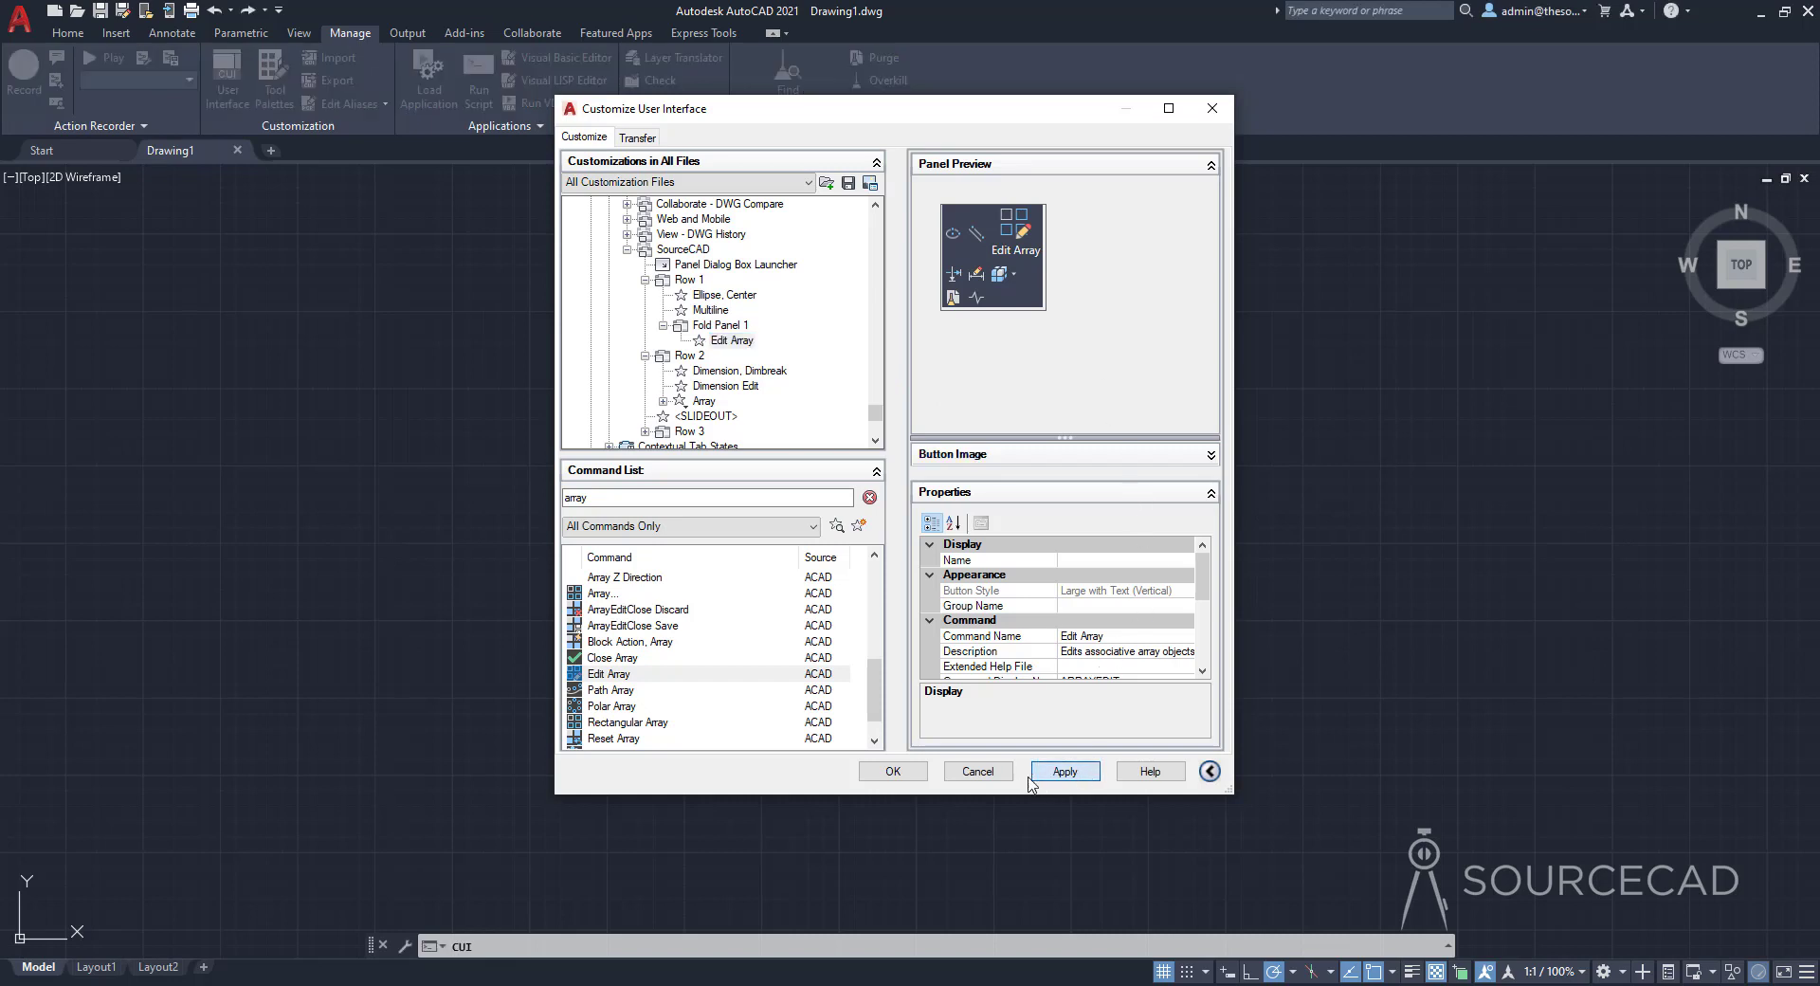
click(893, 772)
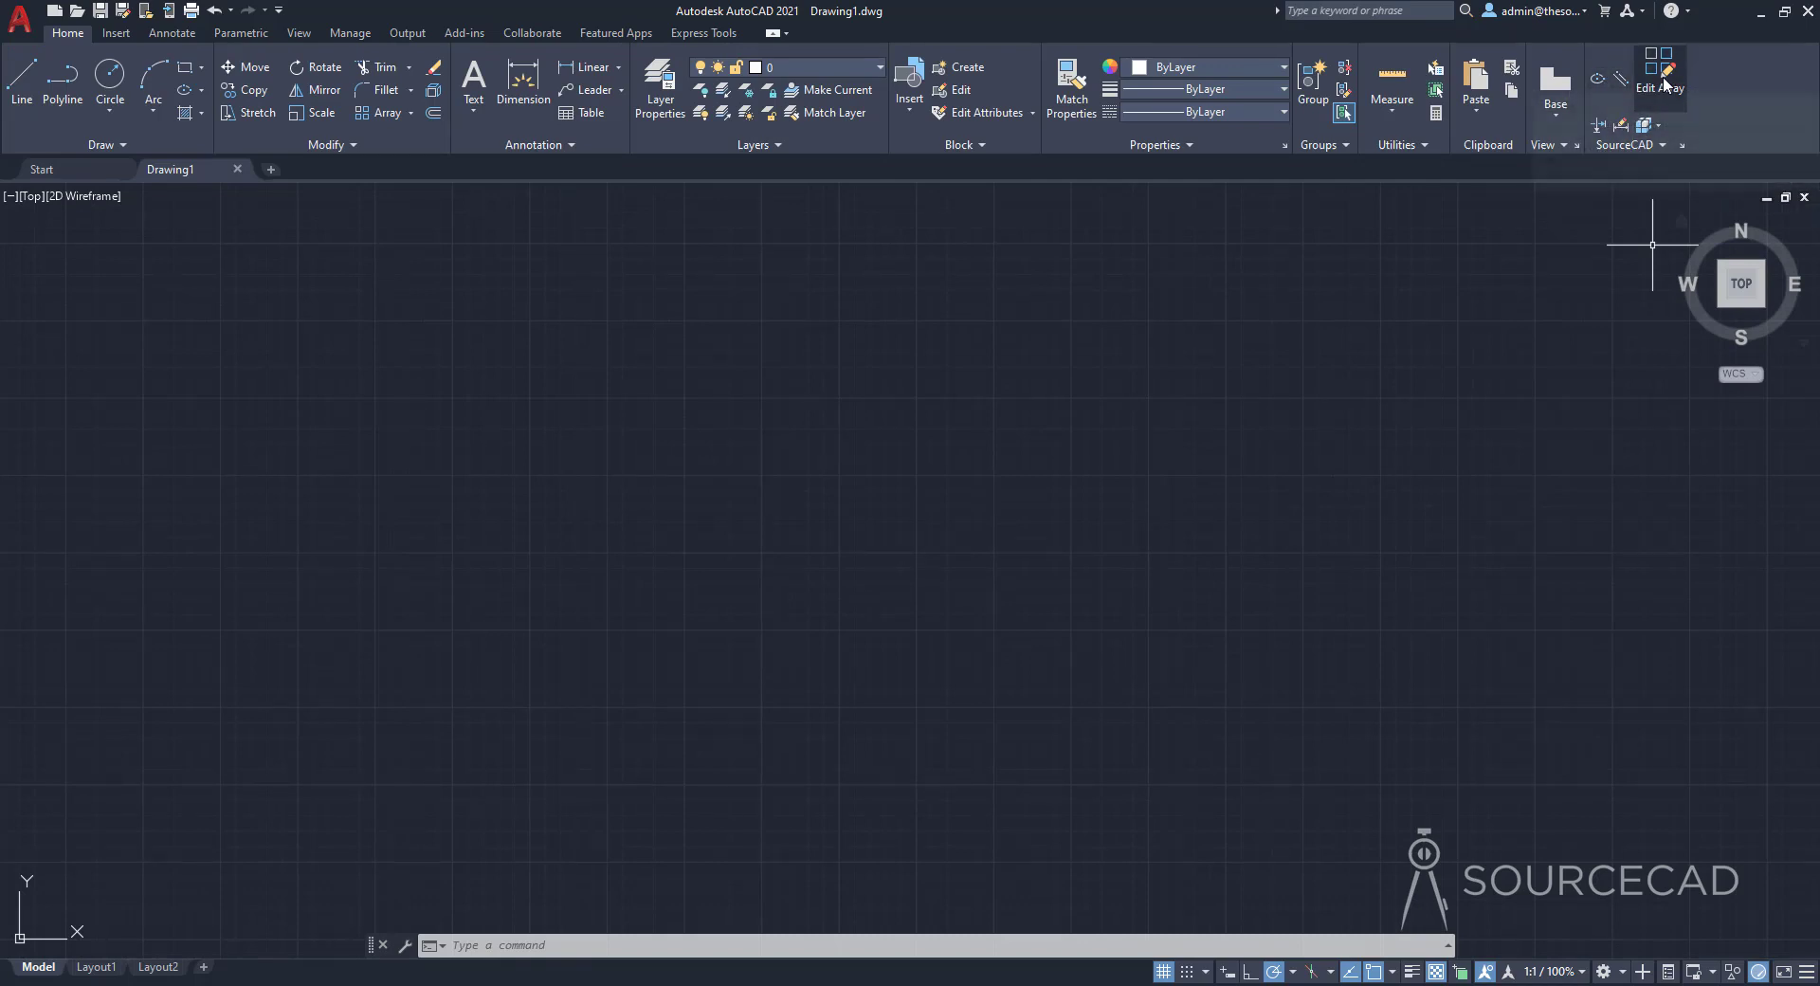
click(1658, 125)
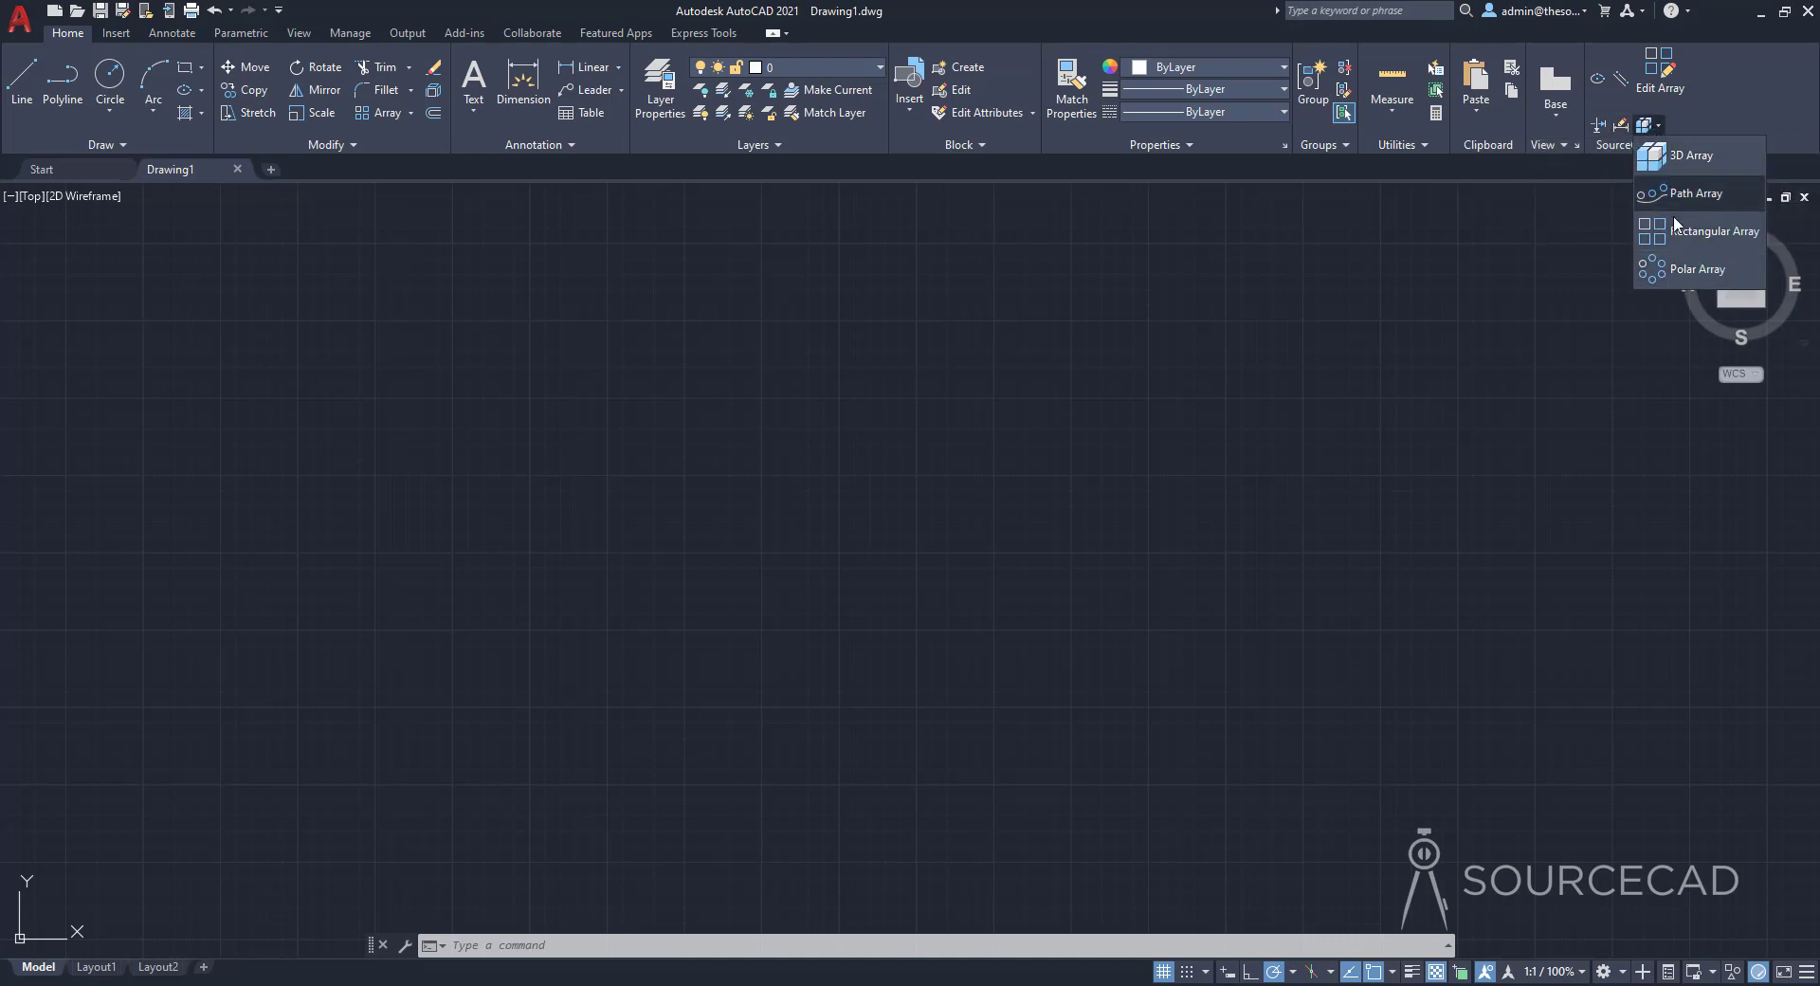
click(1624, 145)
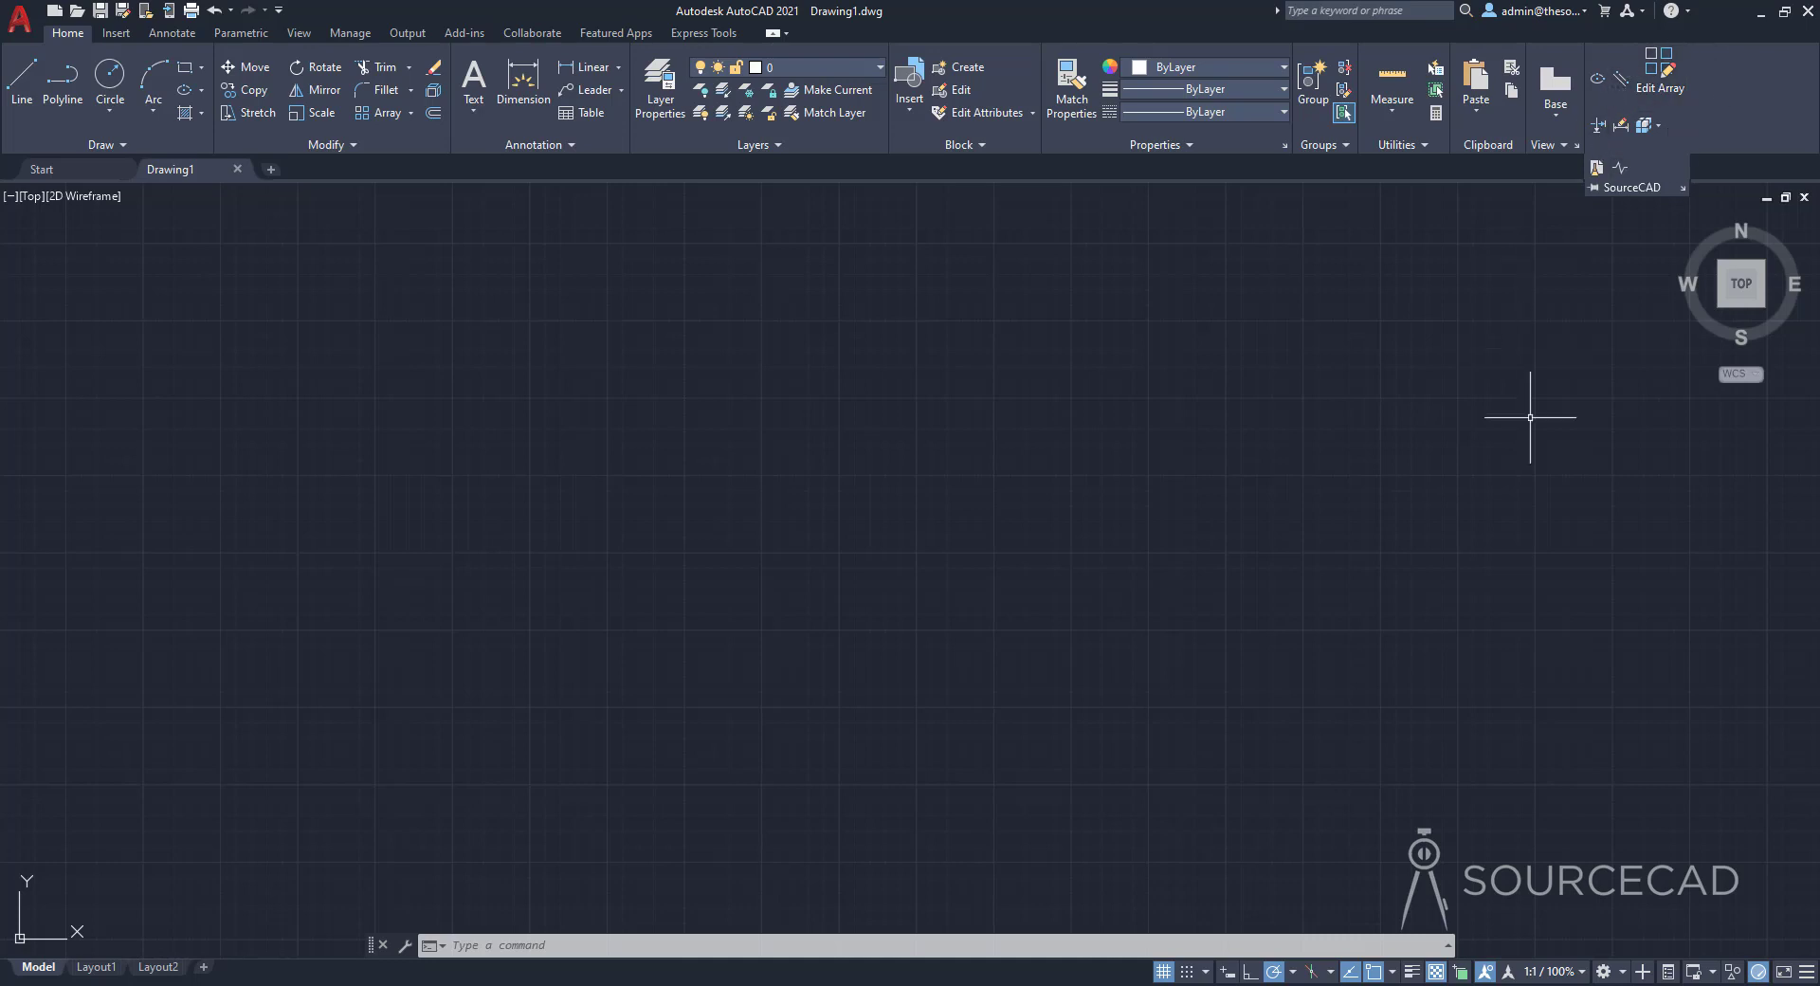
Hide the SourceCAD panel on the Home tab of the ribbon and show it again
right_click(1754, 81)
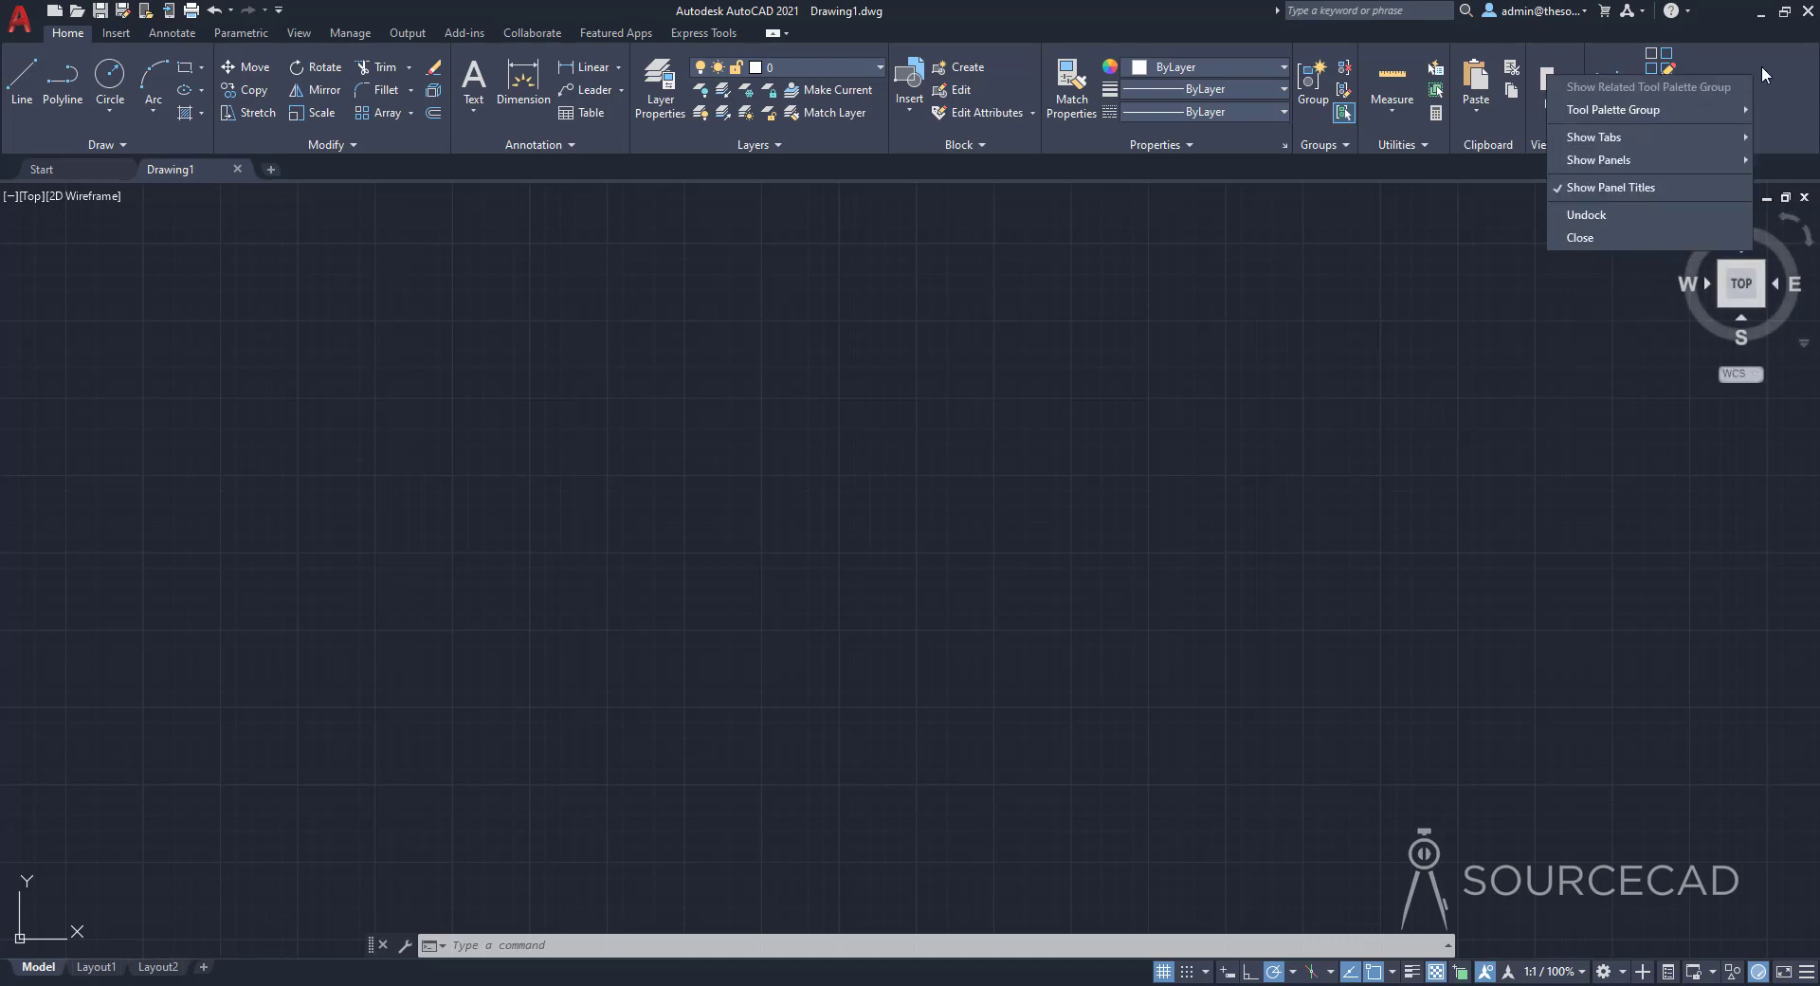
mouse_move(1652, 161)
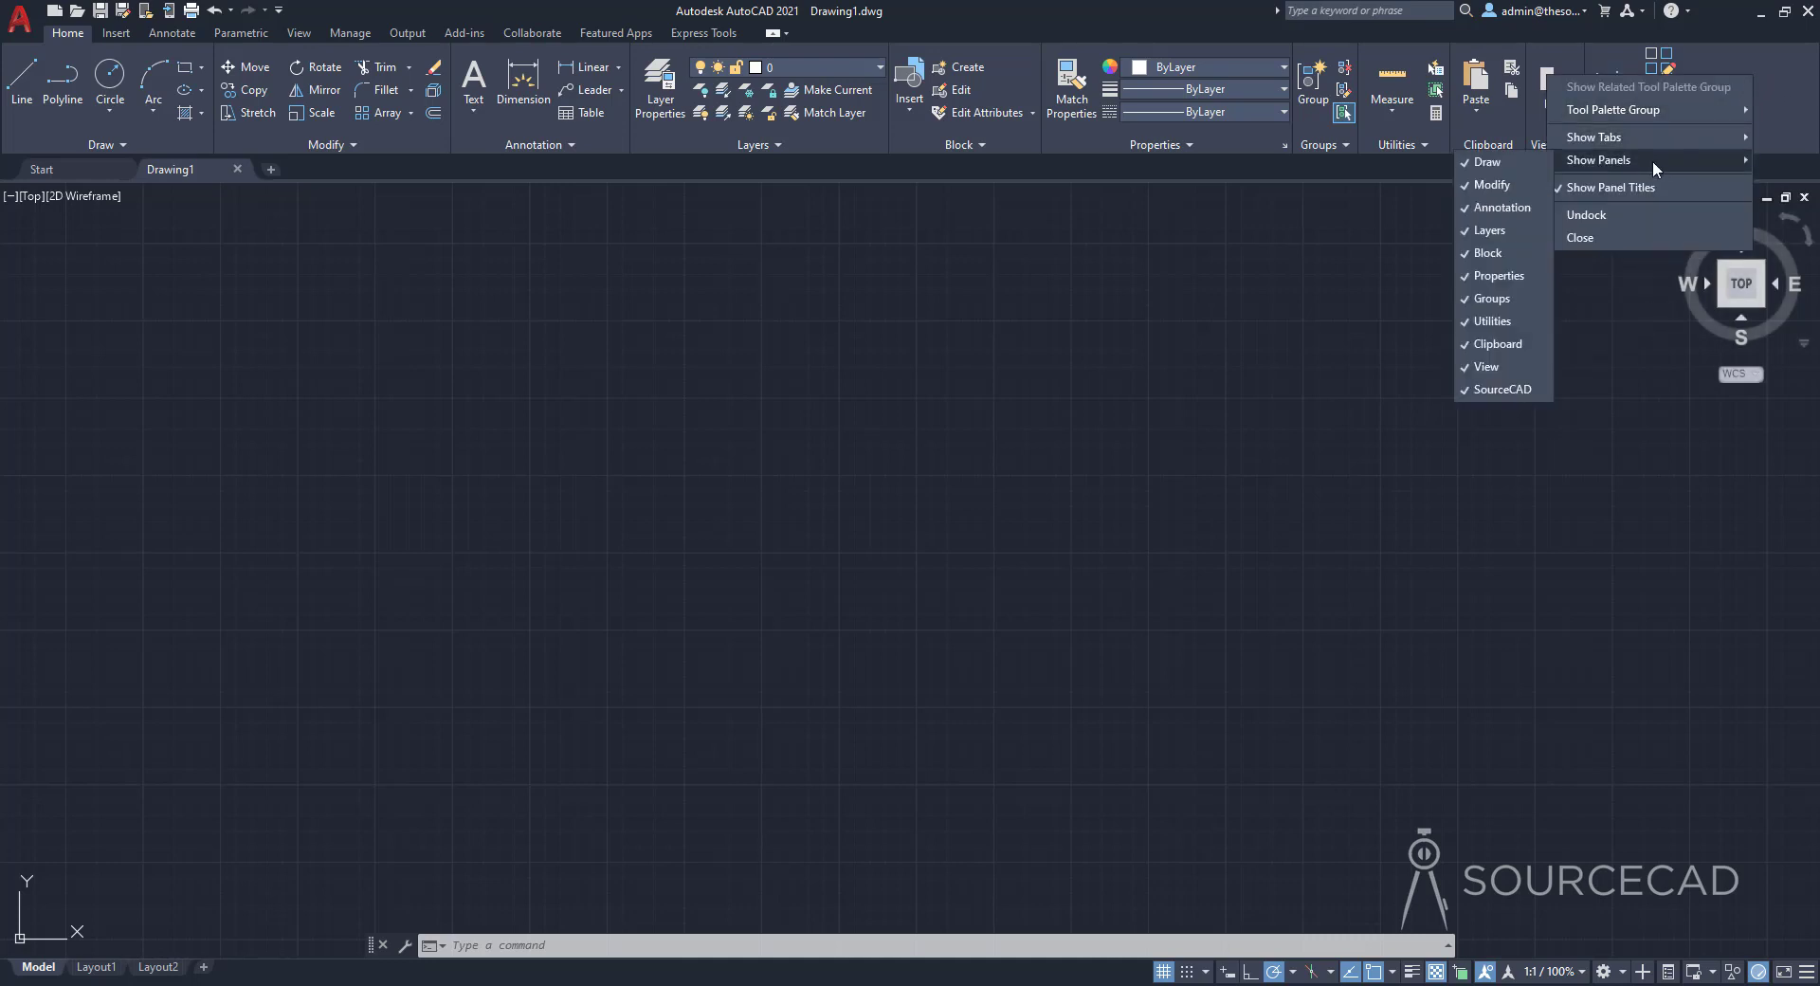
click(1503, 391)
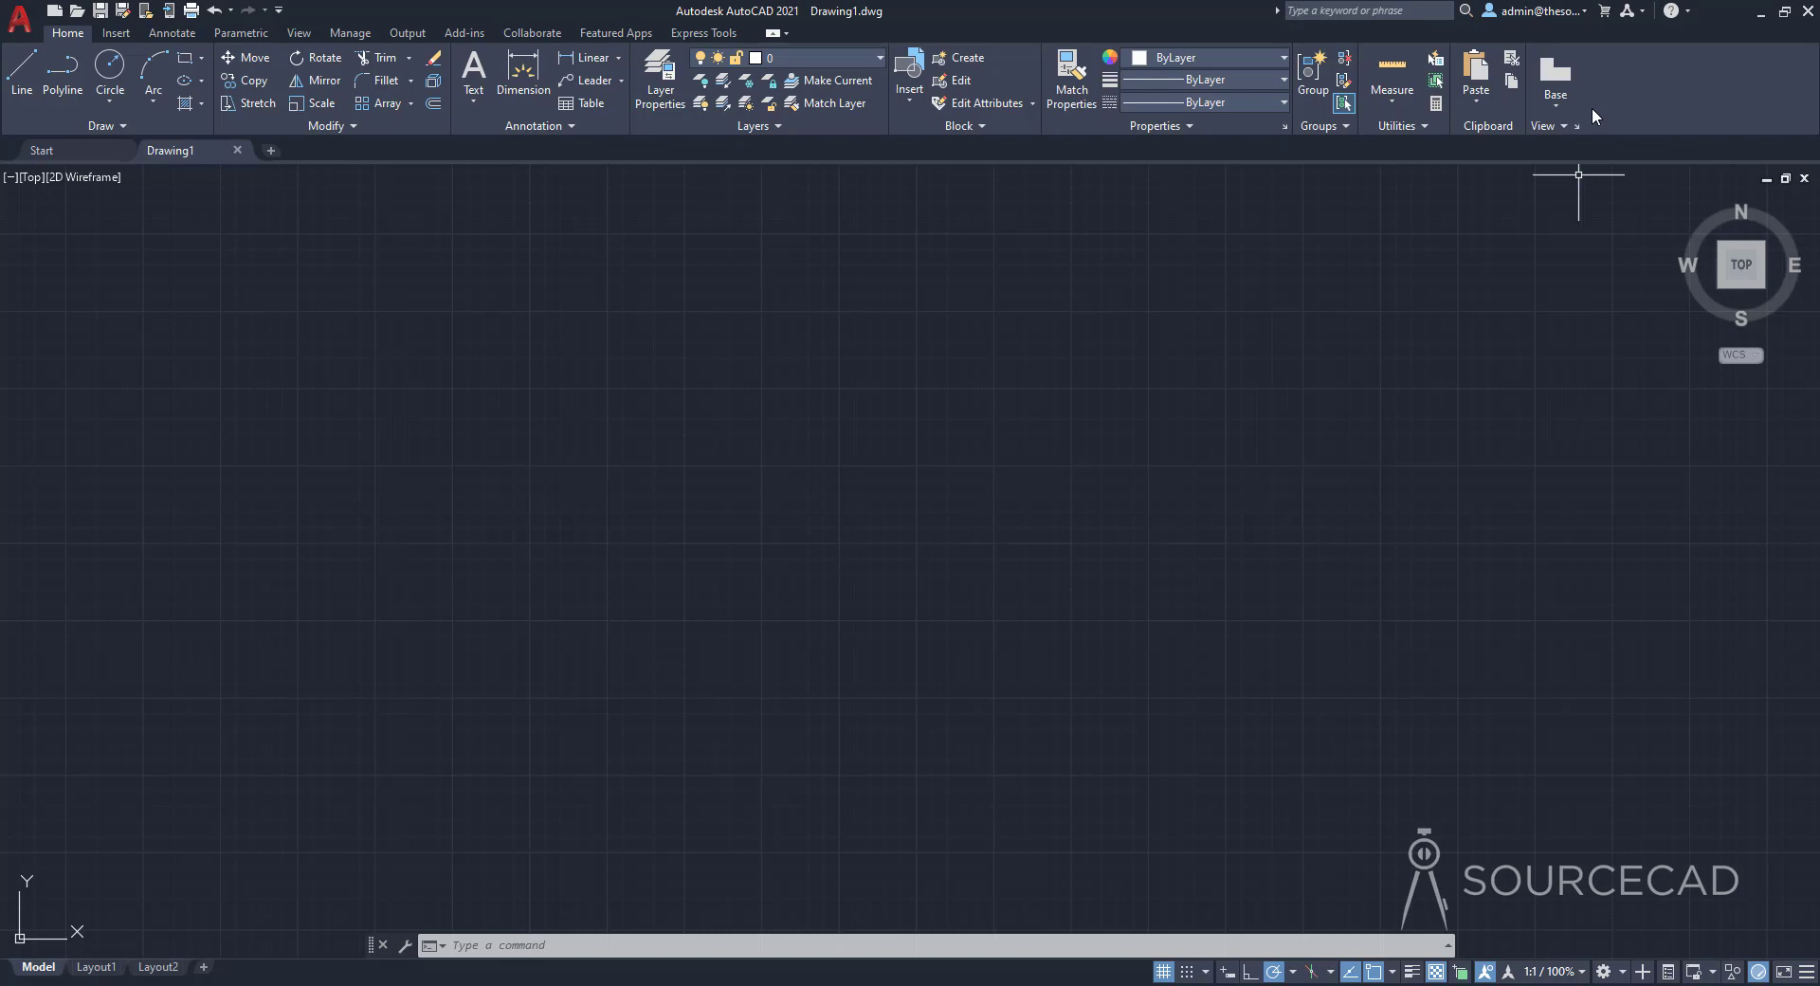
right_click(1657, 78)
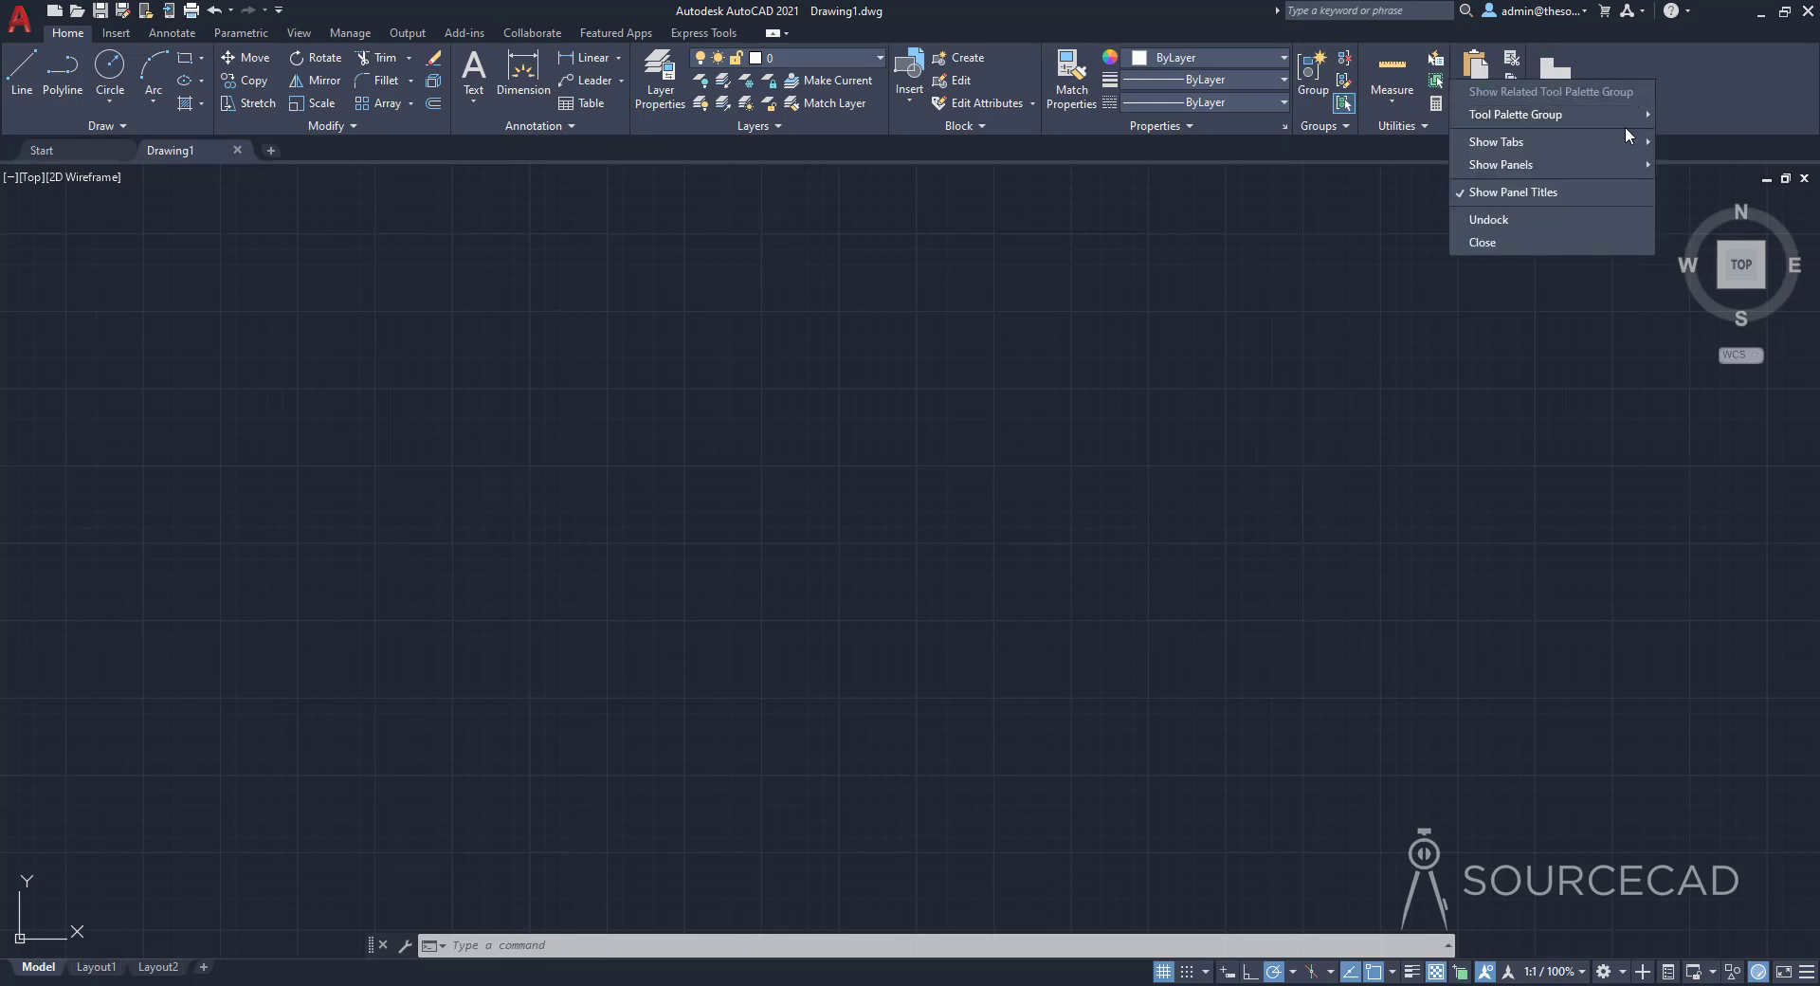
mouse_move(1619, 163)
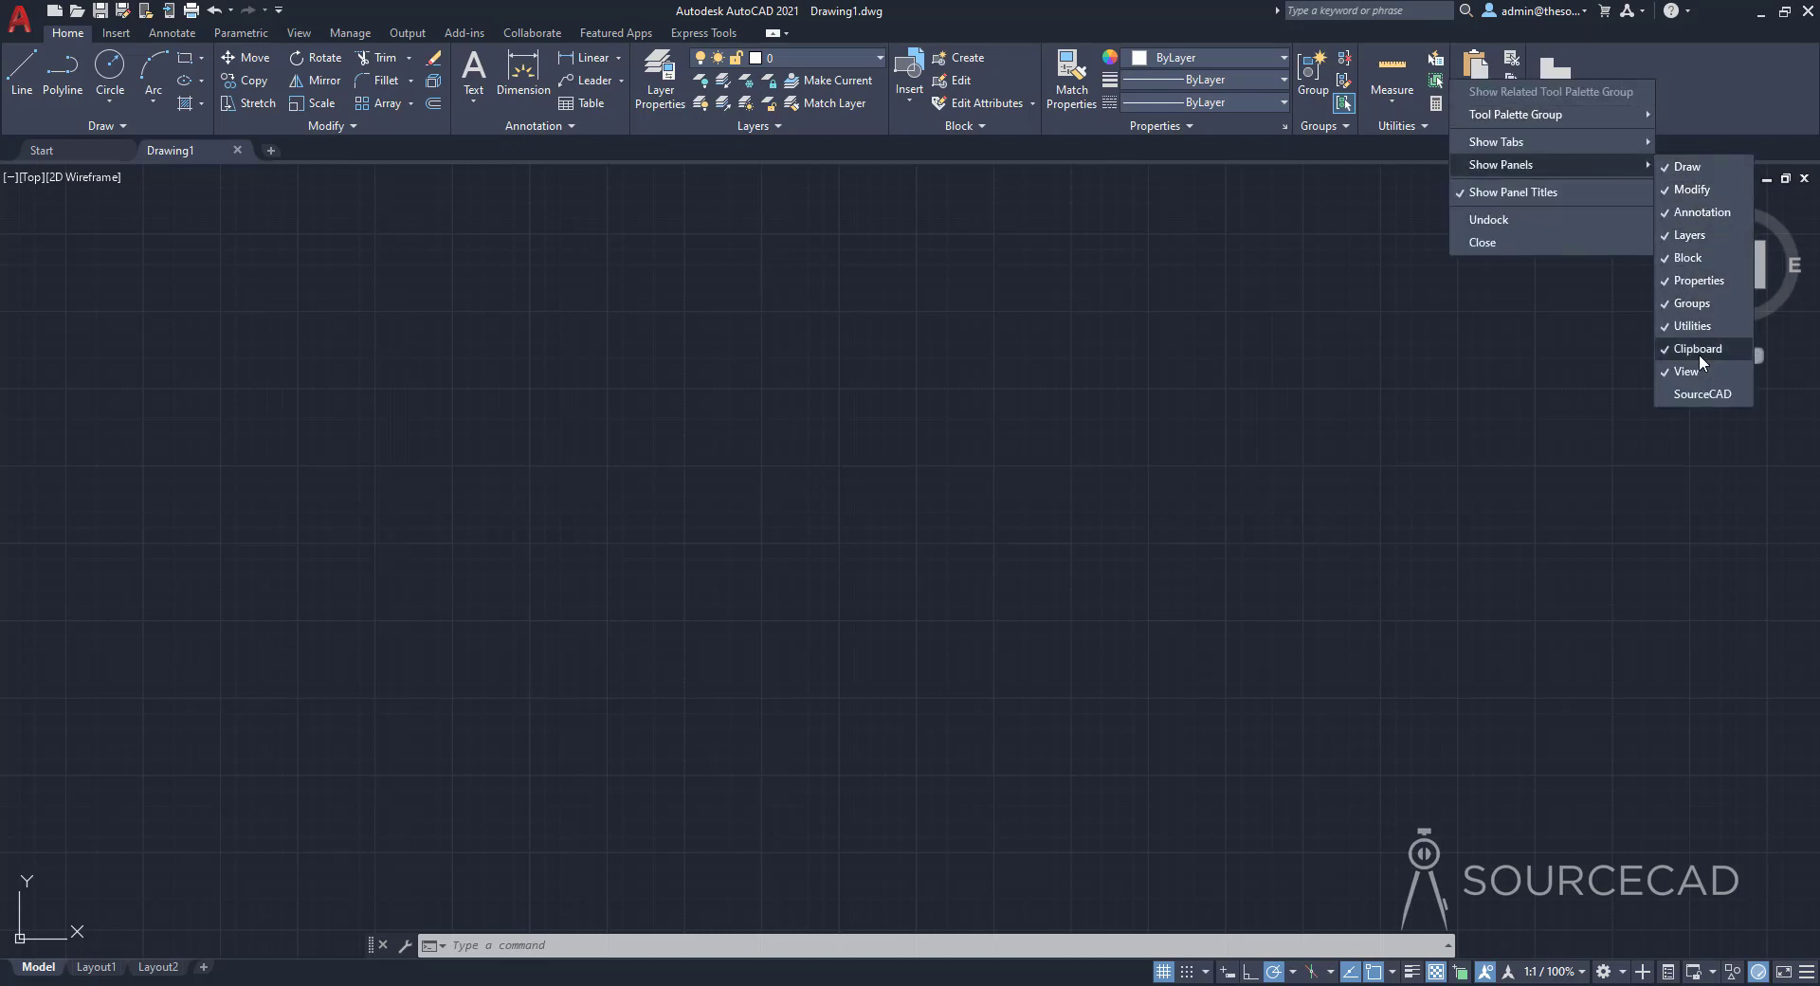
click(1698, 390)
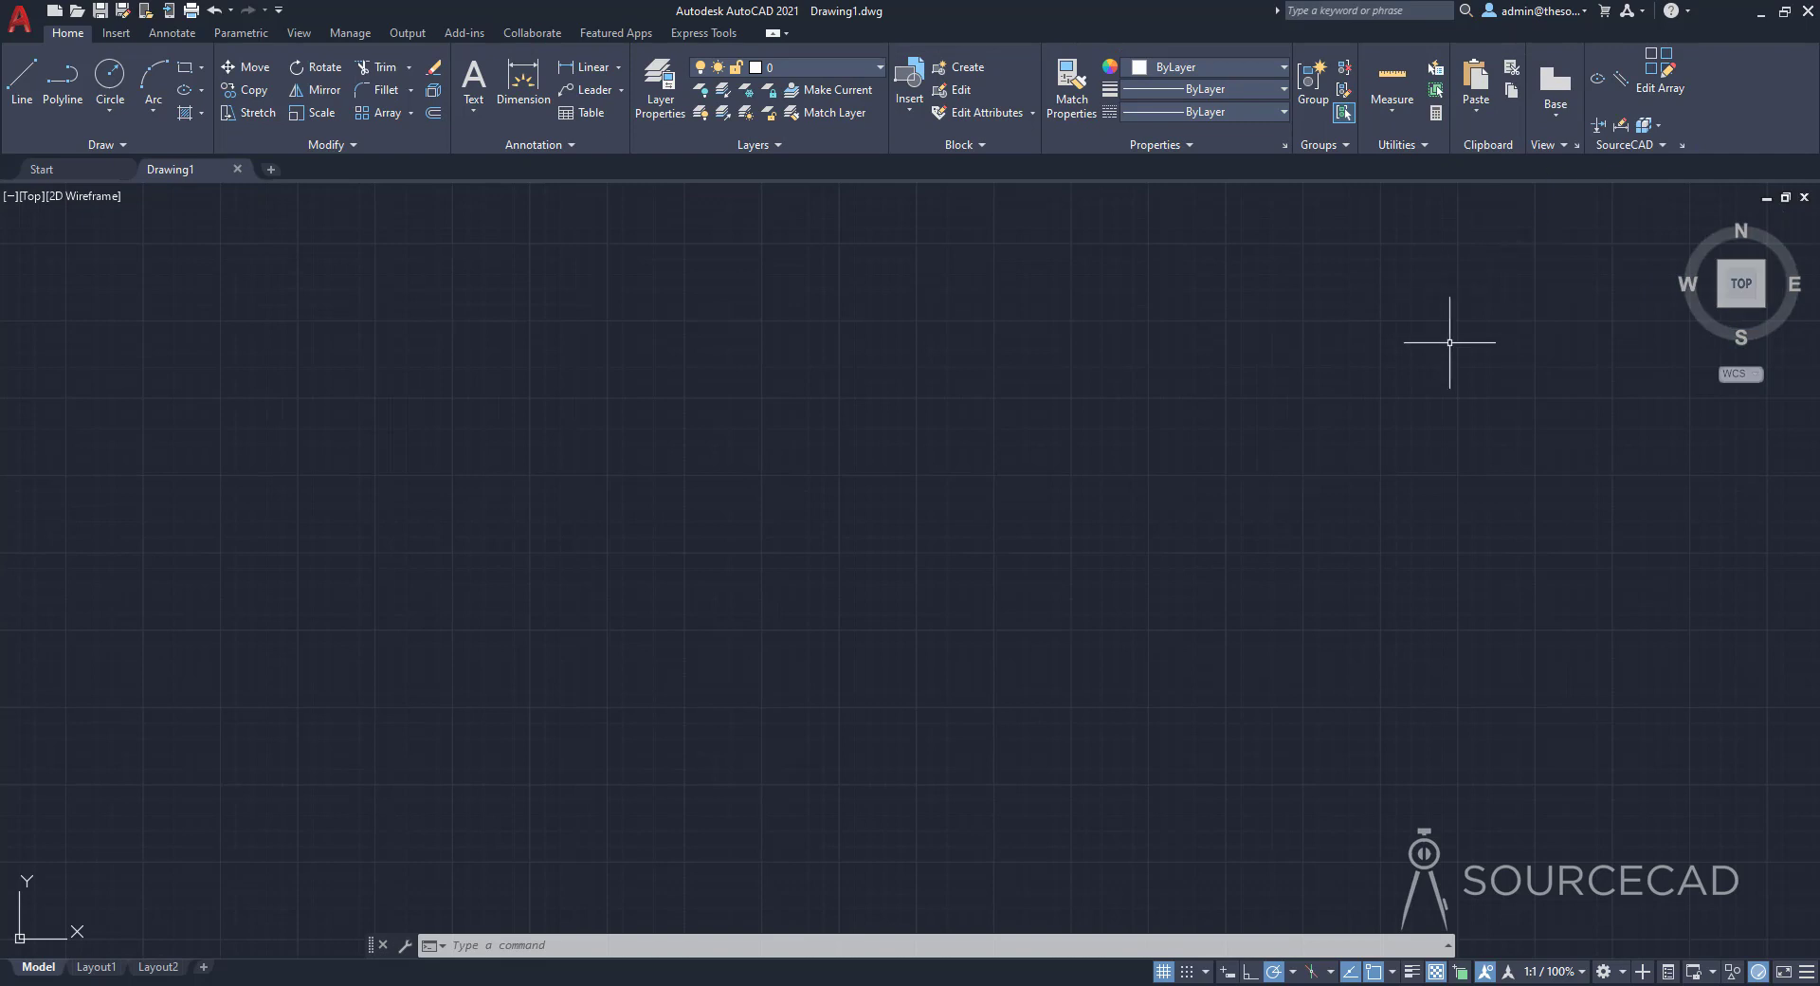
Open the Customize User Interface editor and expand the list of ribbon panels in the customization tree
click(353, 32)
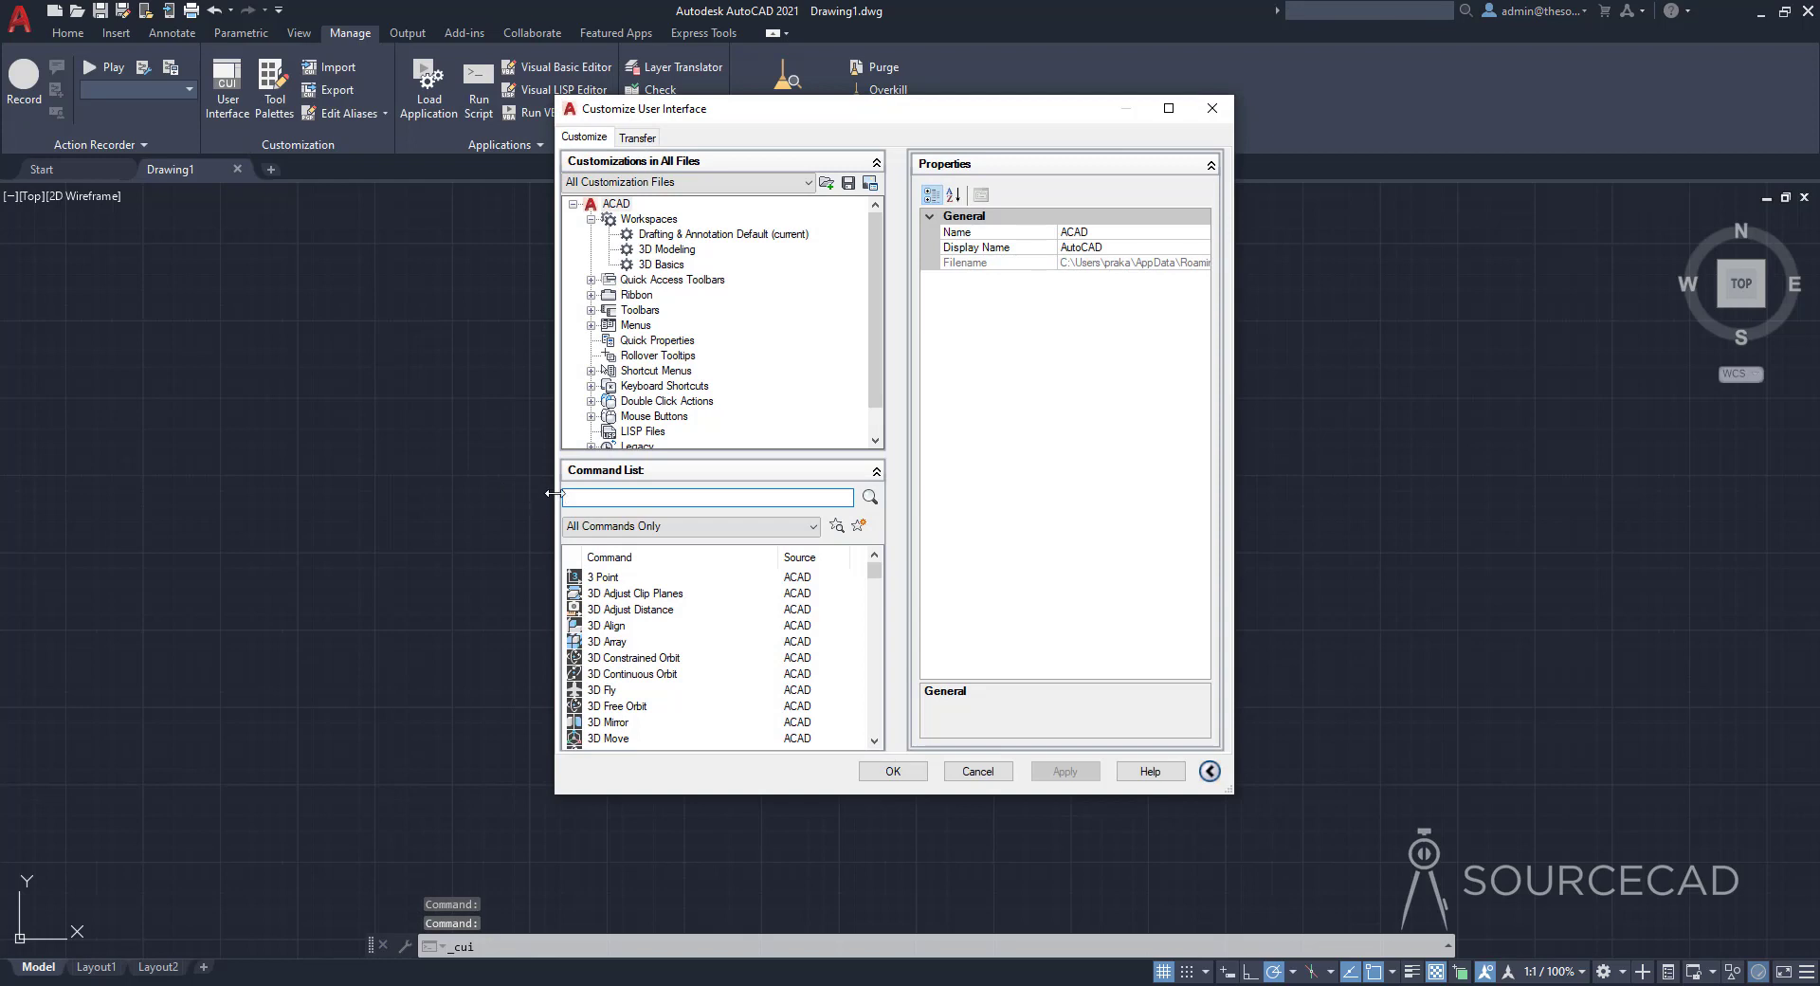
click(633, 294)
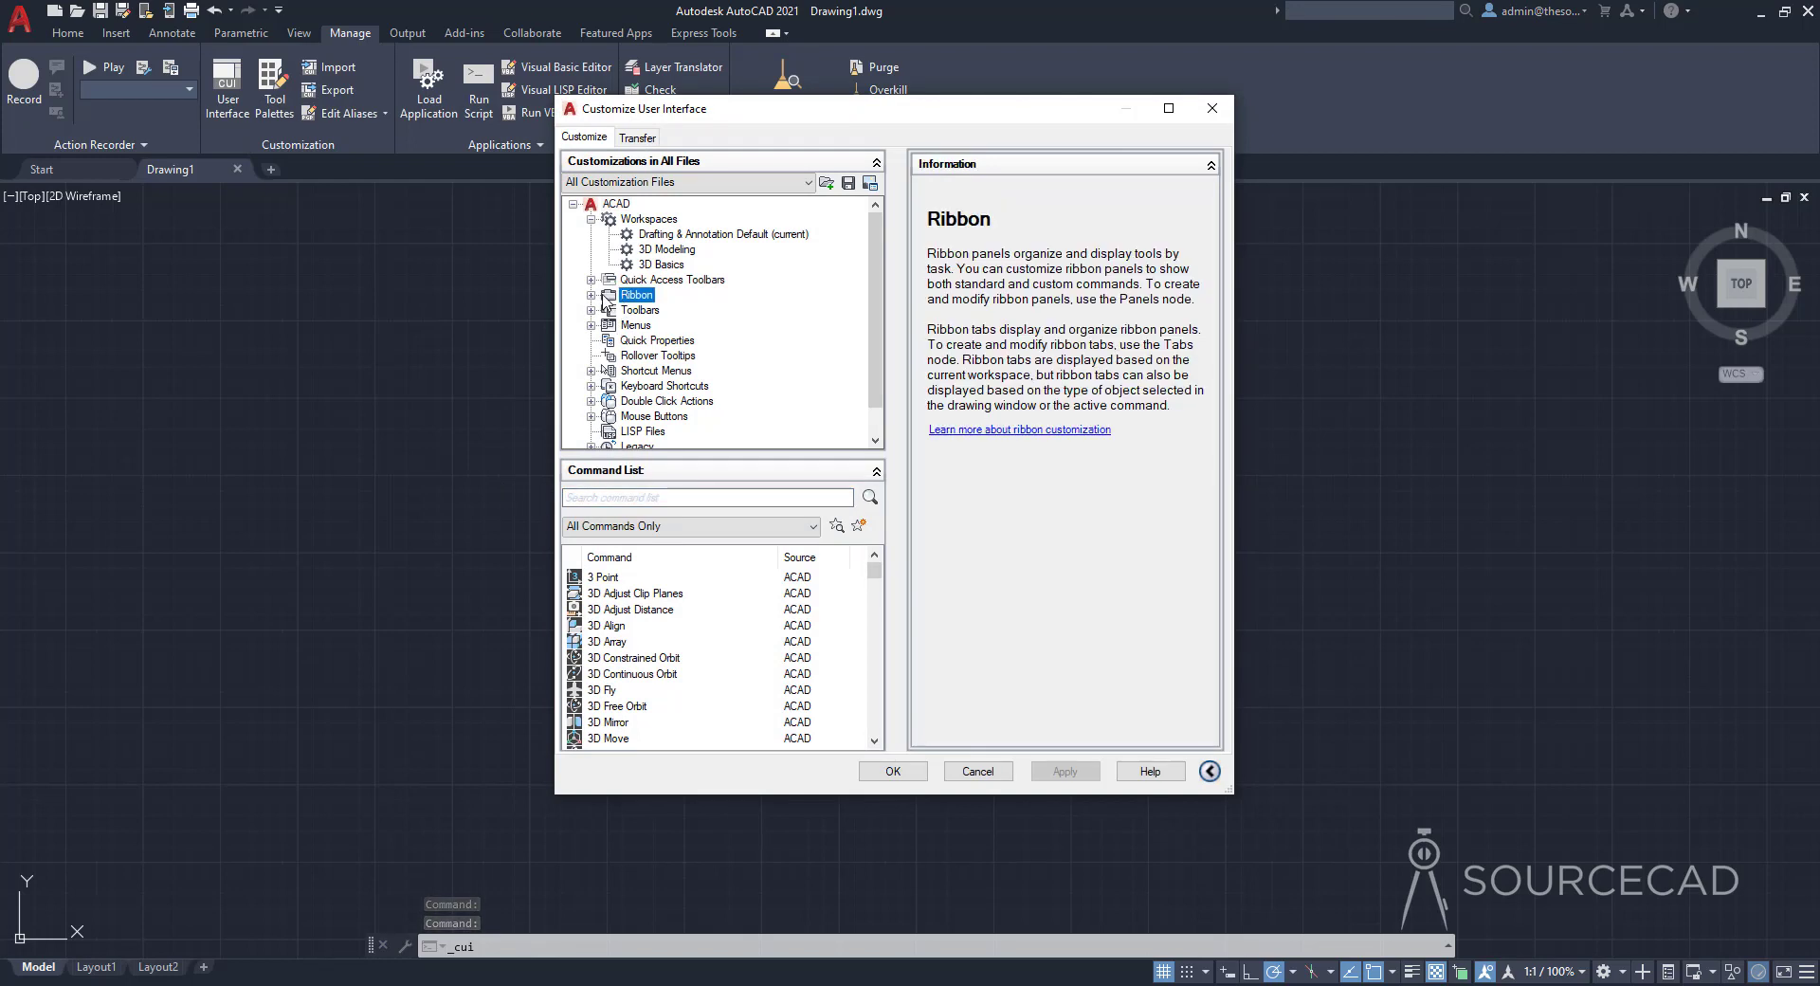
click(590, 294)
click(644, 325)
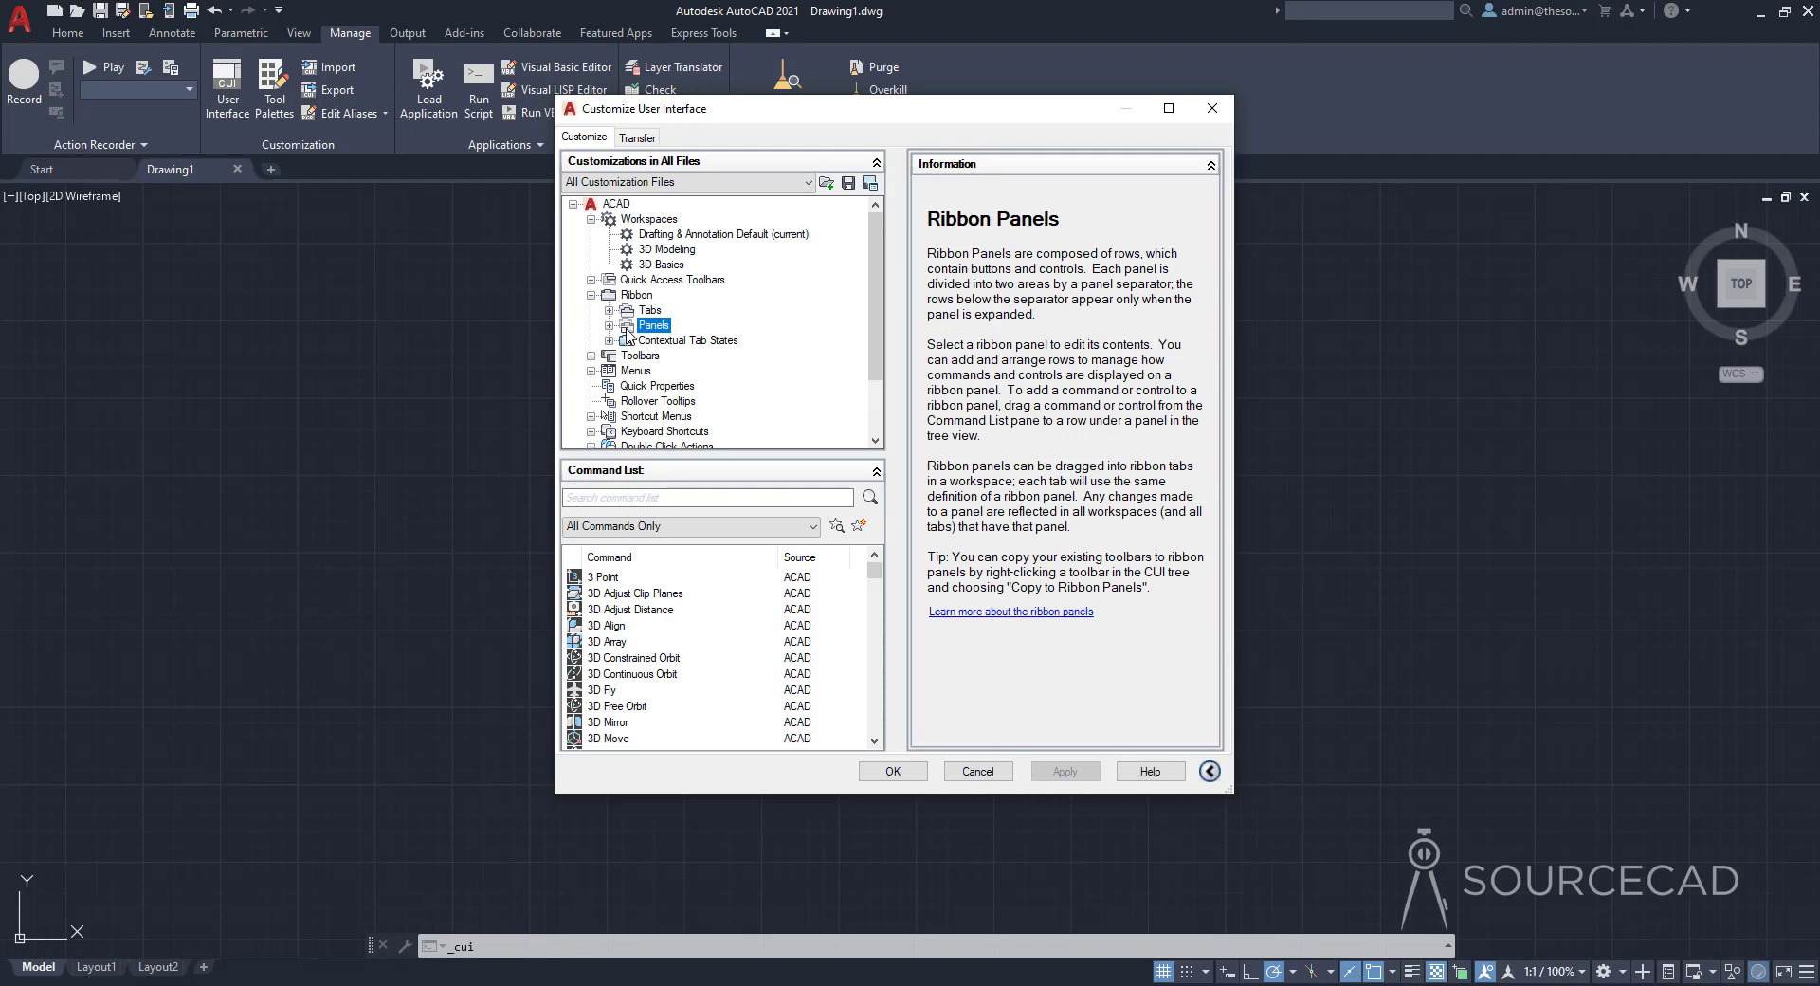
click(609, 325)
Delete the SourceCAD panel from the ribbon panels, apply the customization and close the editor
drag(874, 233, 885, 418)
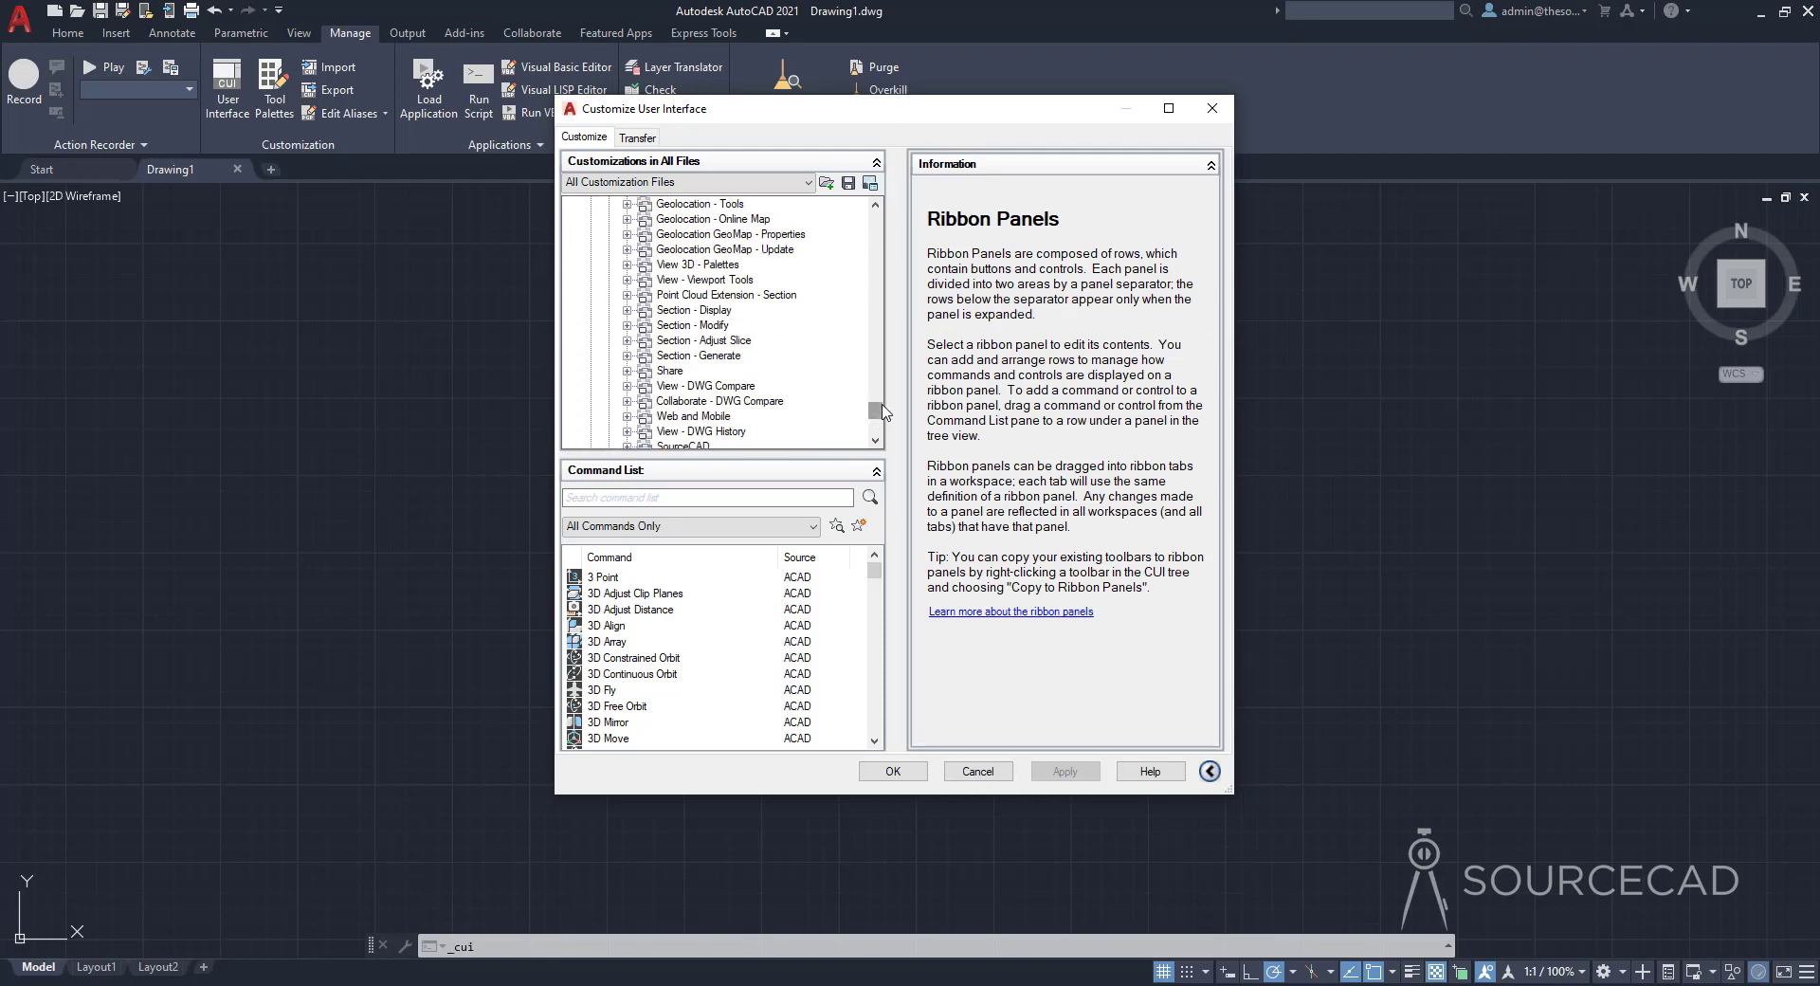
scroll(885, 417, down, 2)
click(666, 358)
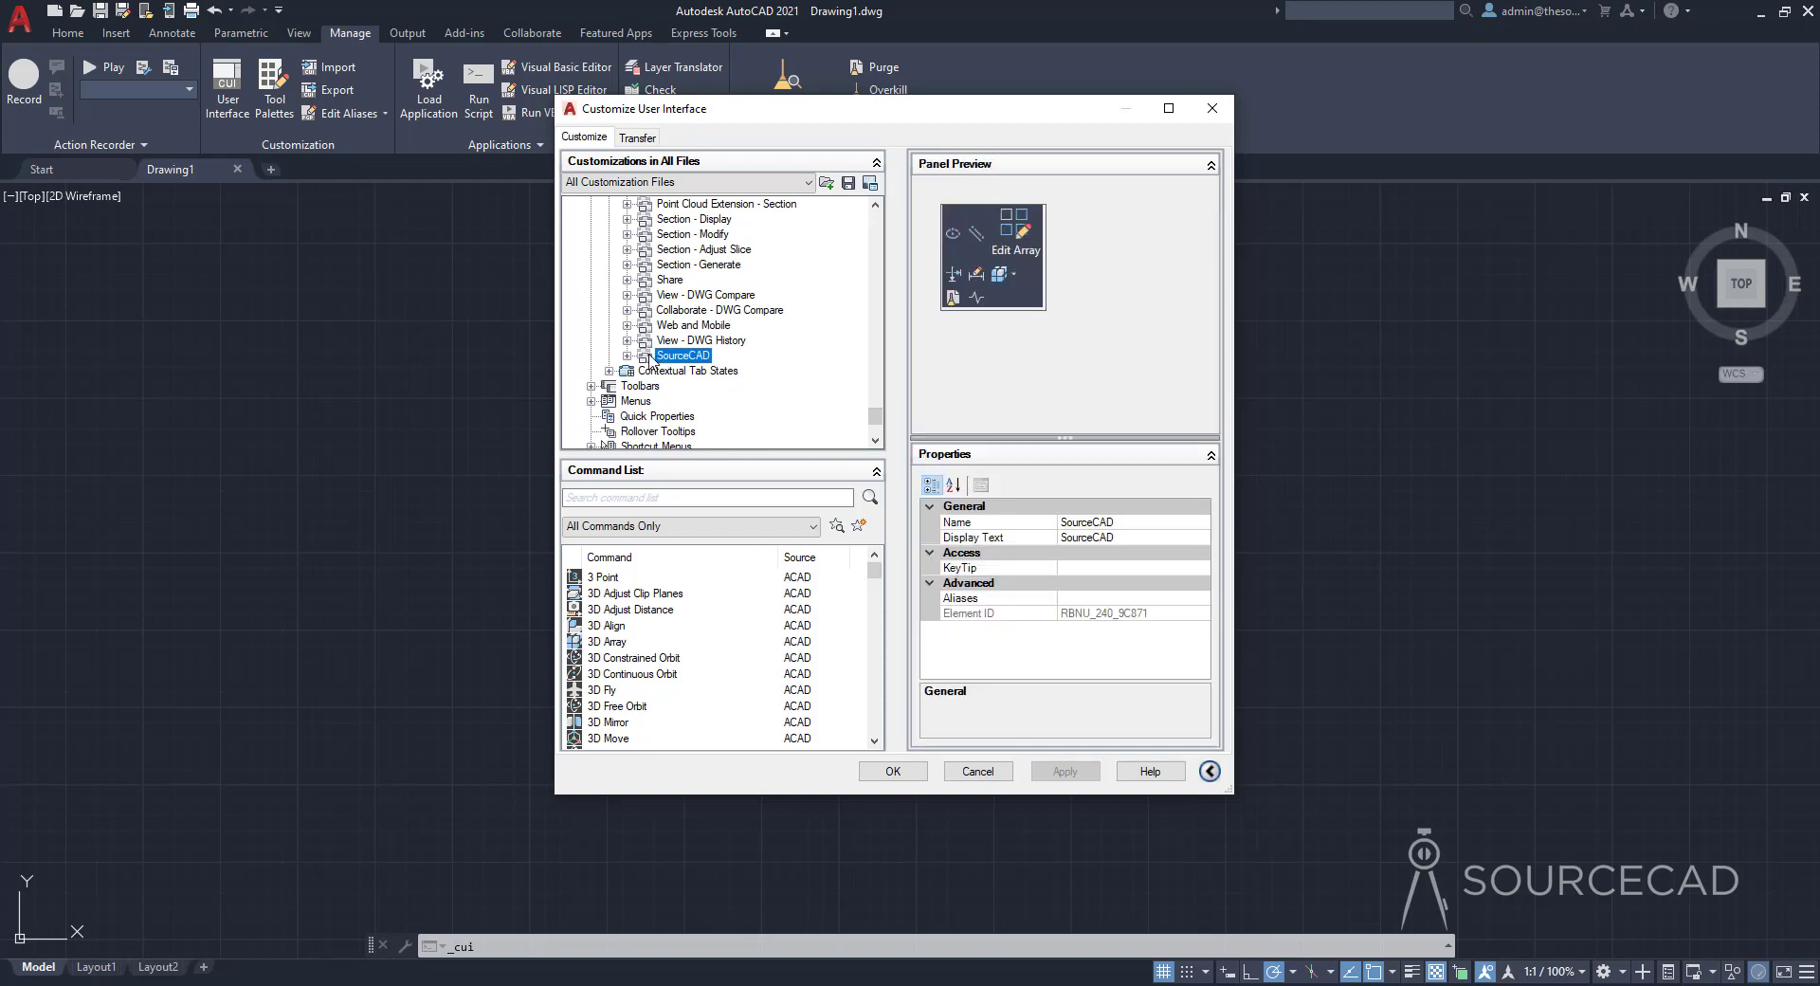
right_click(675, 360)
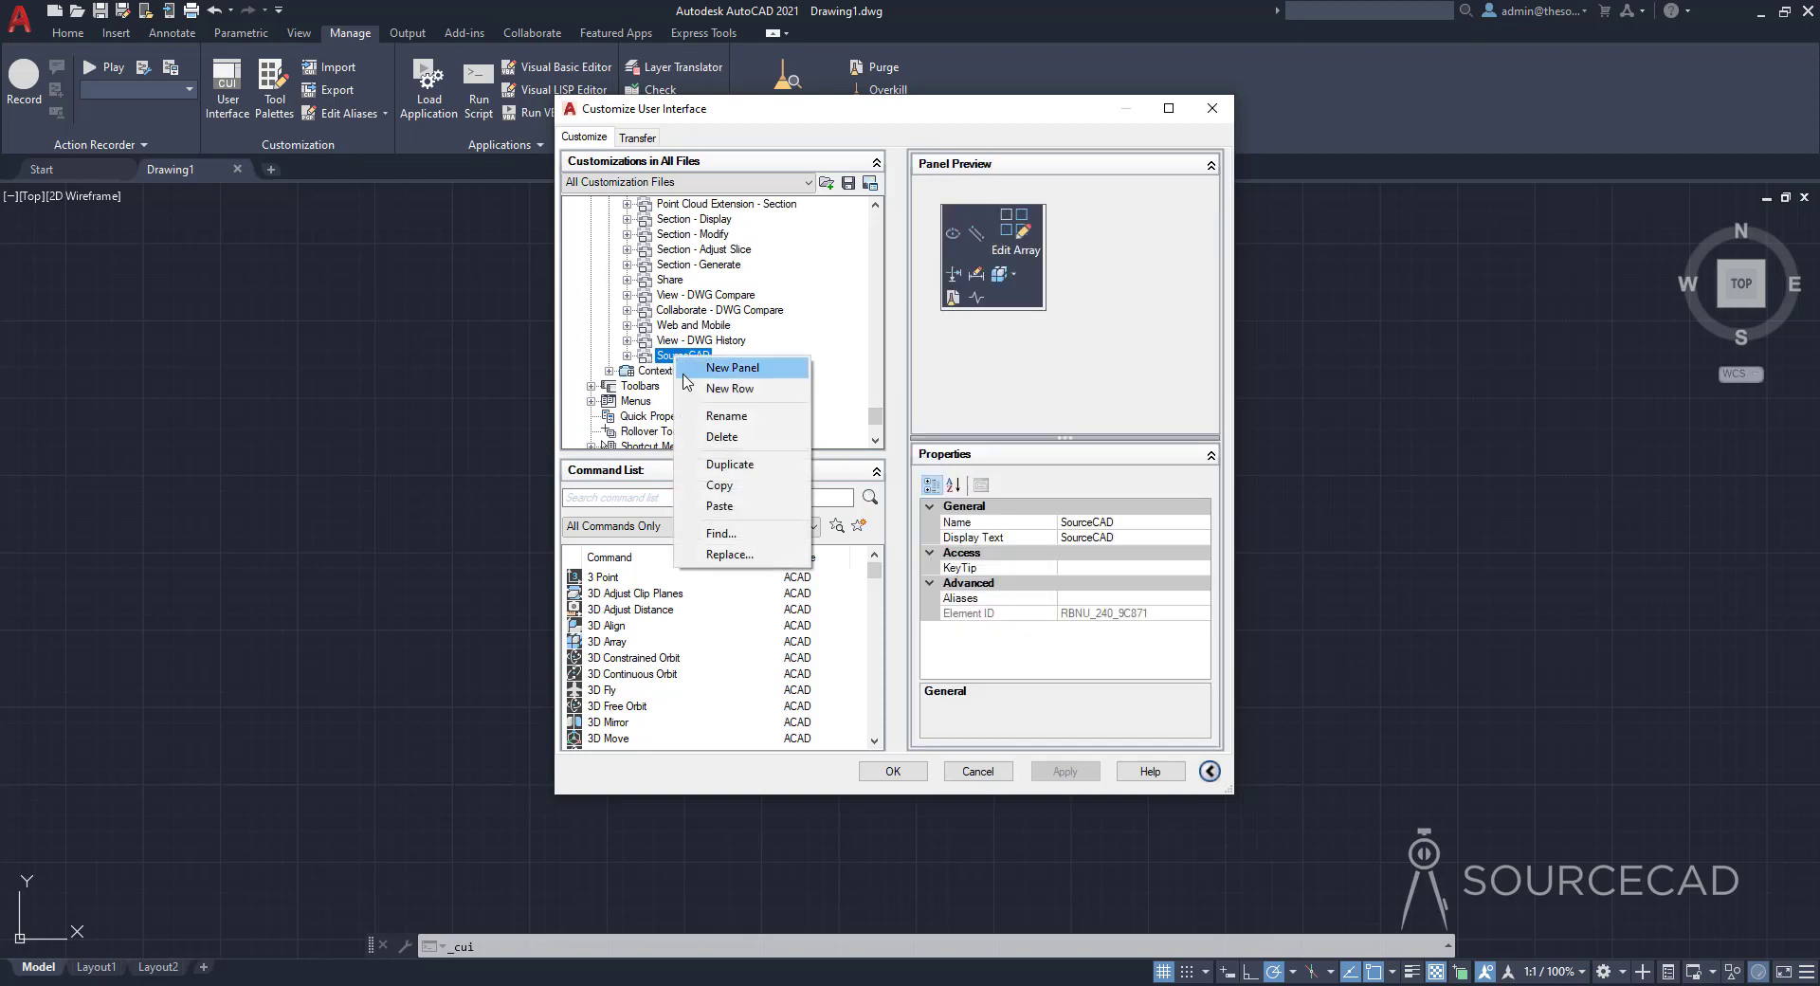
click(722, 437)
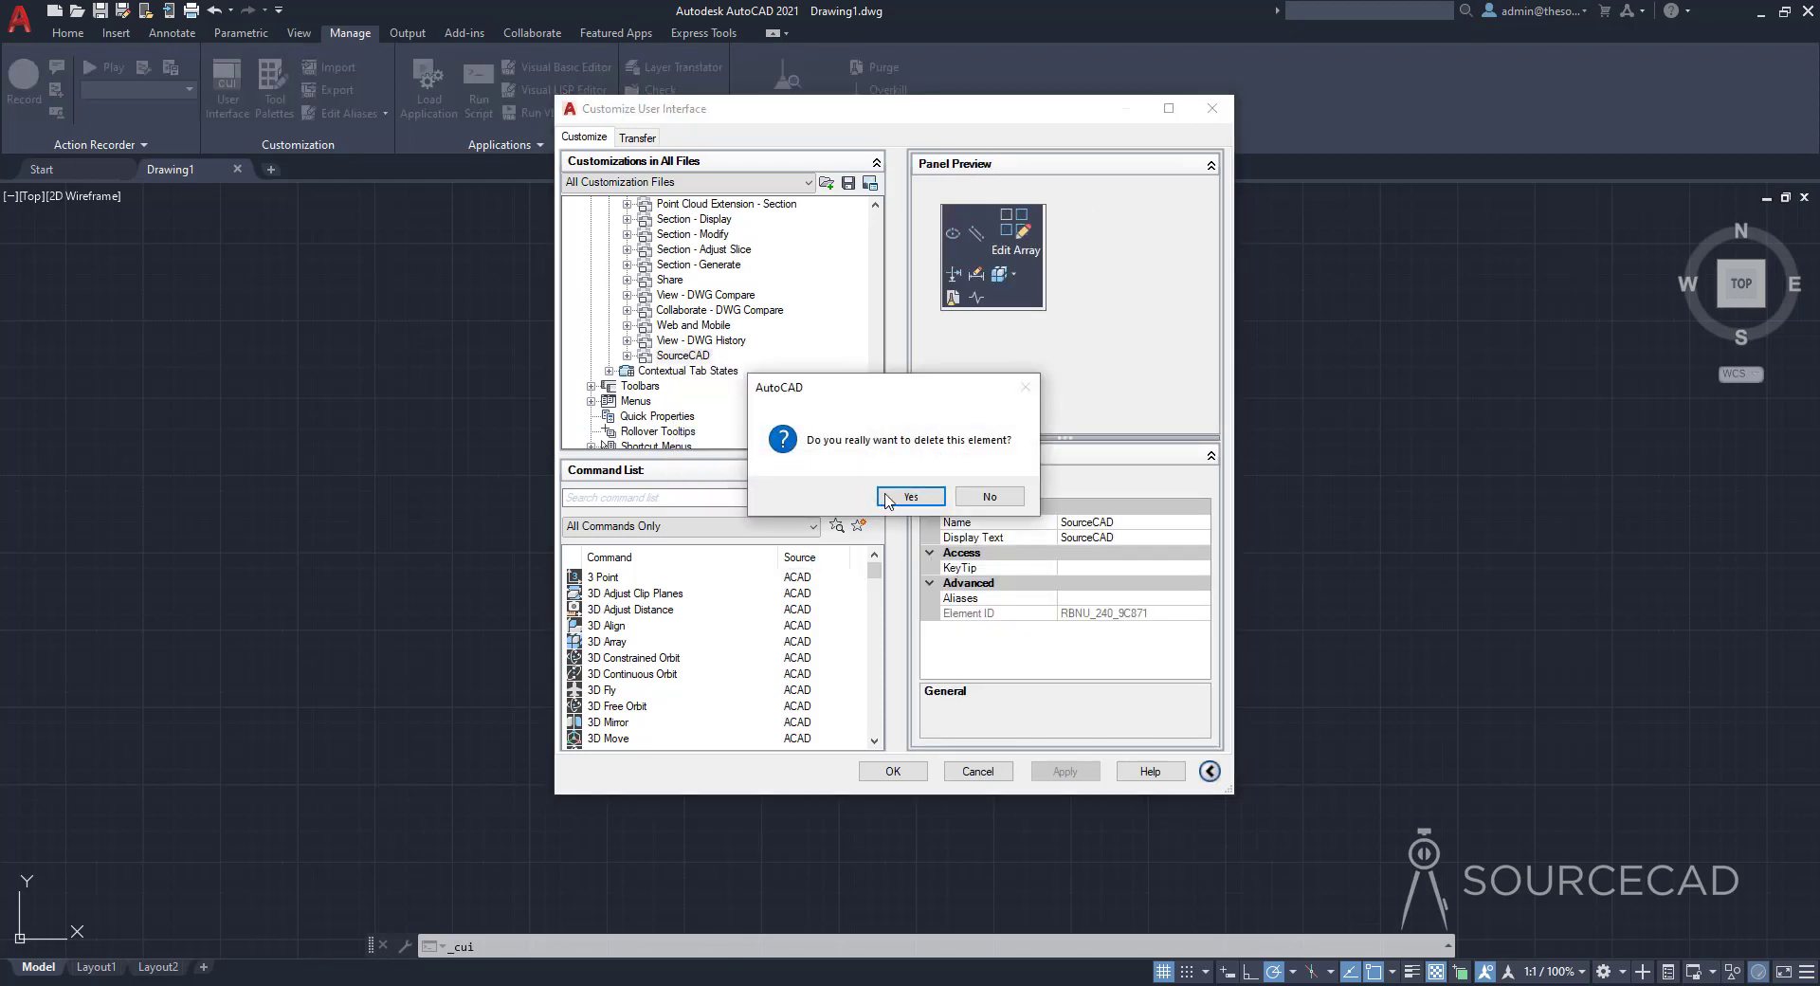
click(821, 476)
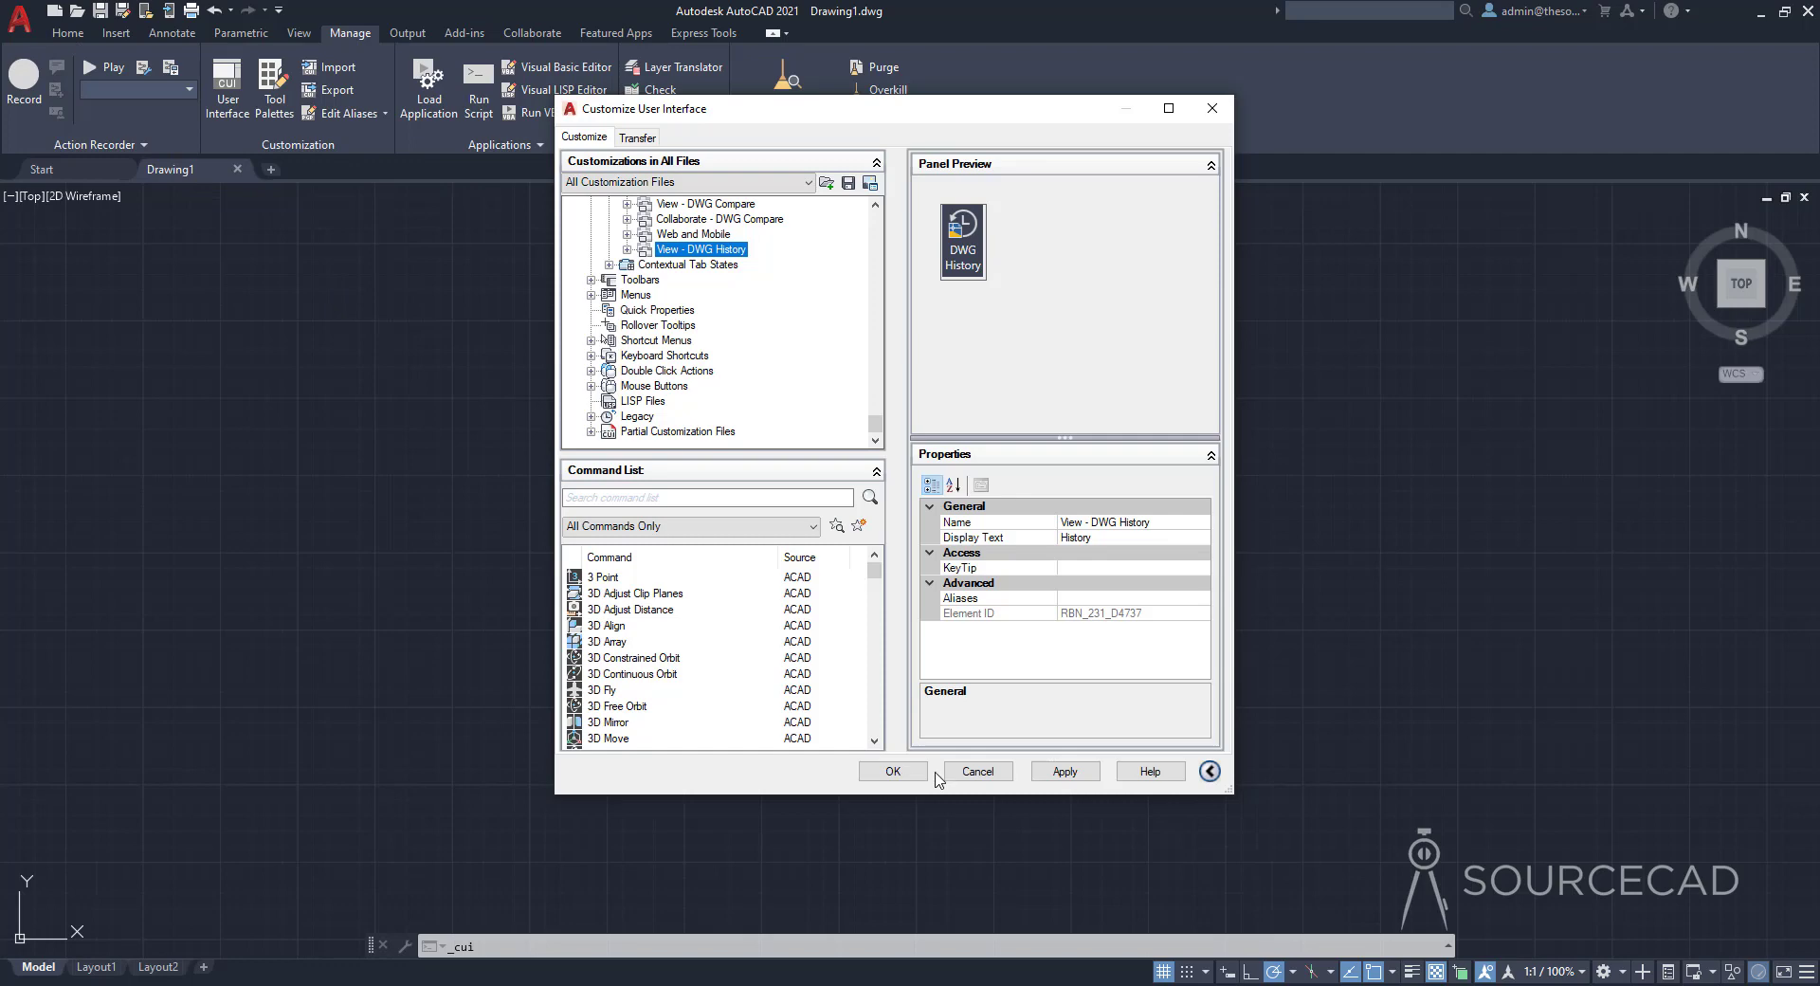
click(1043, 772)
click(891, 771)
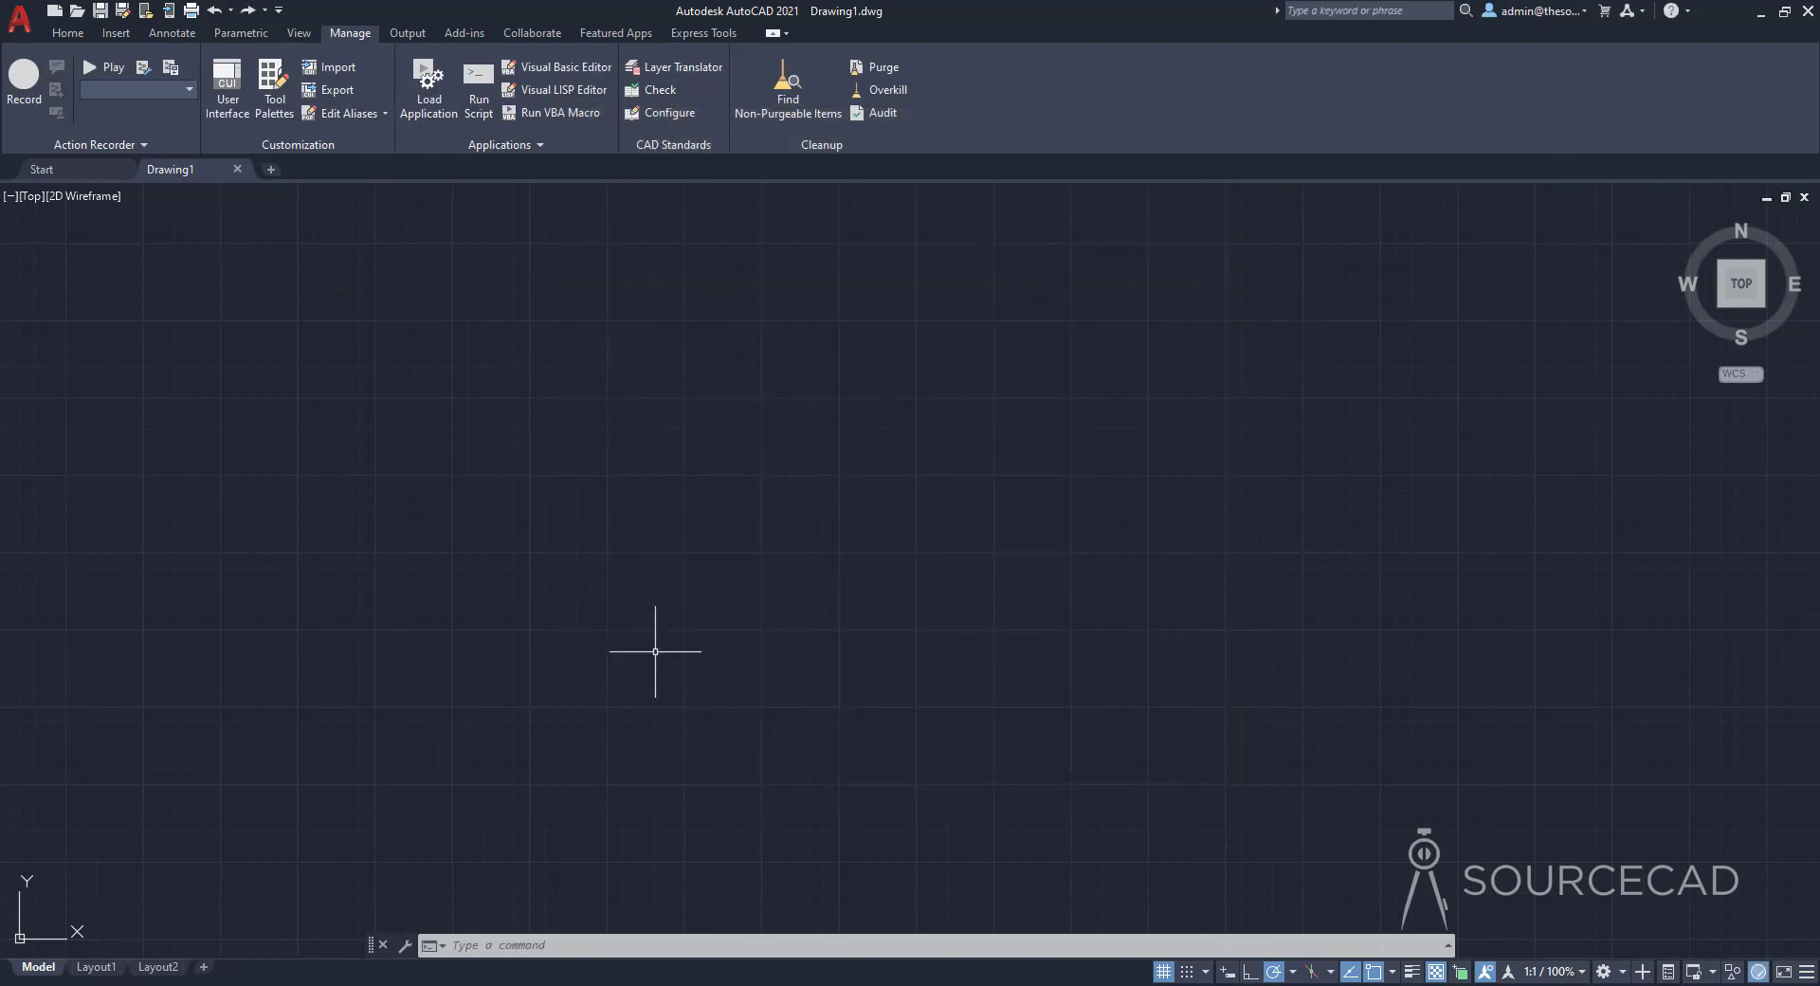
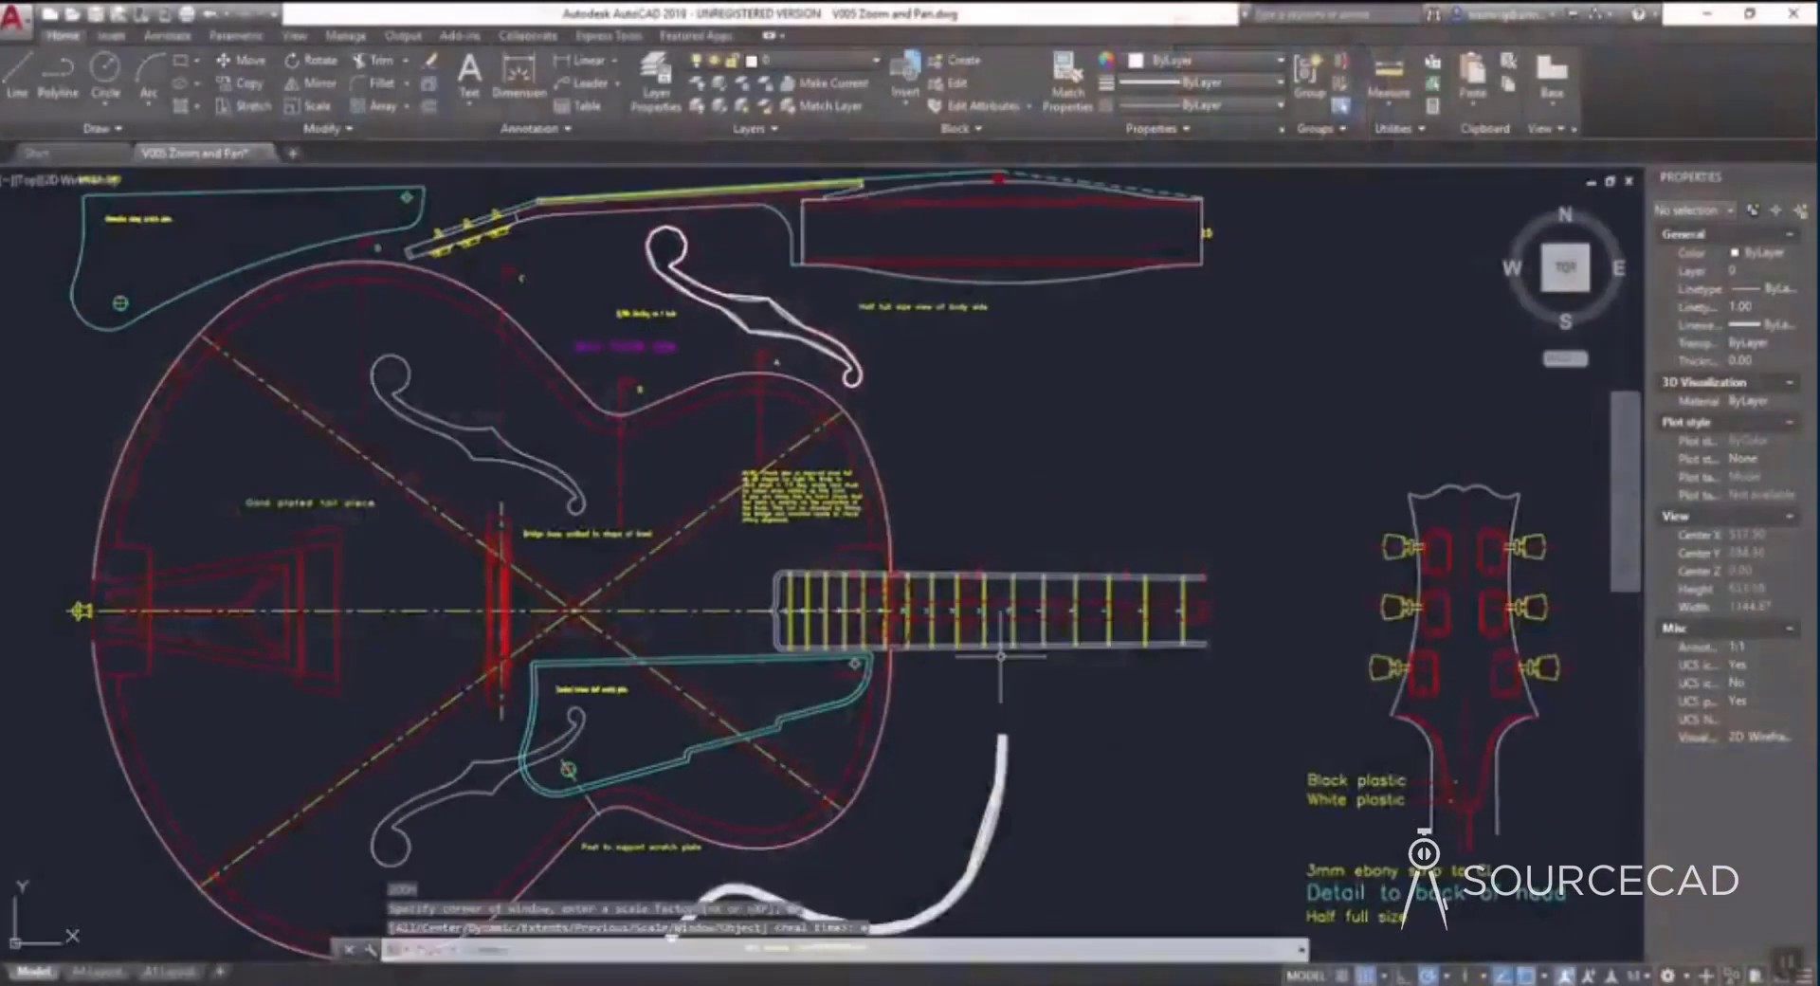
drag(999, 656, 783, 353)
drag(731, 733, 796, 426)
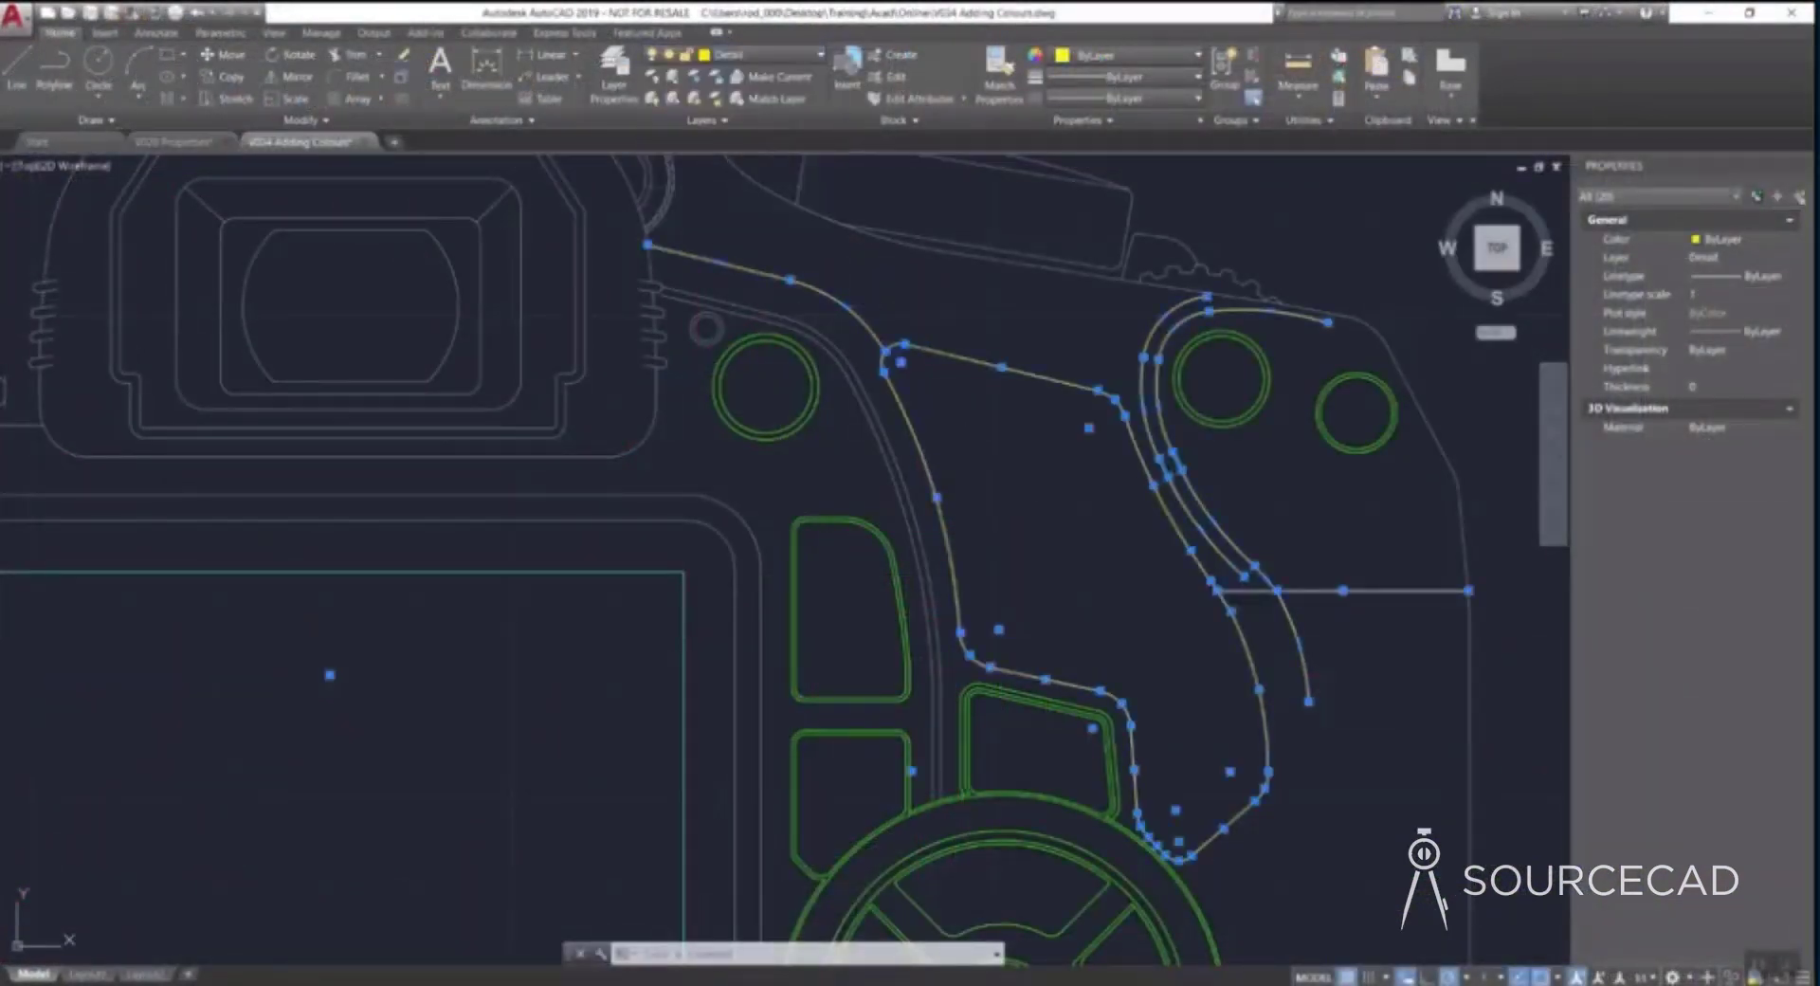
key(Escape)
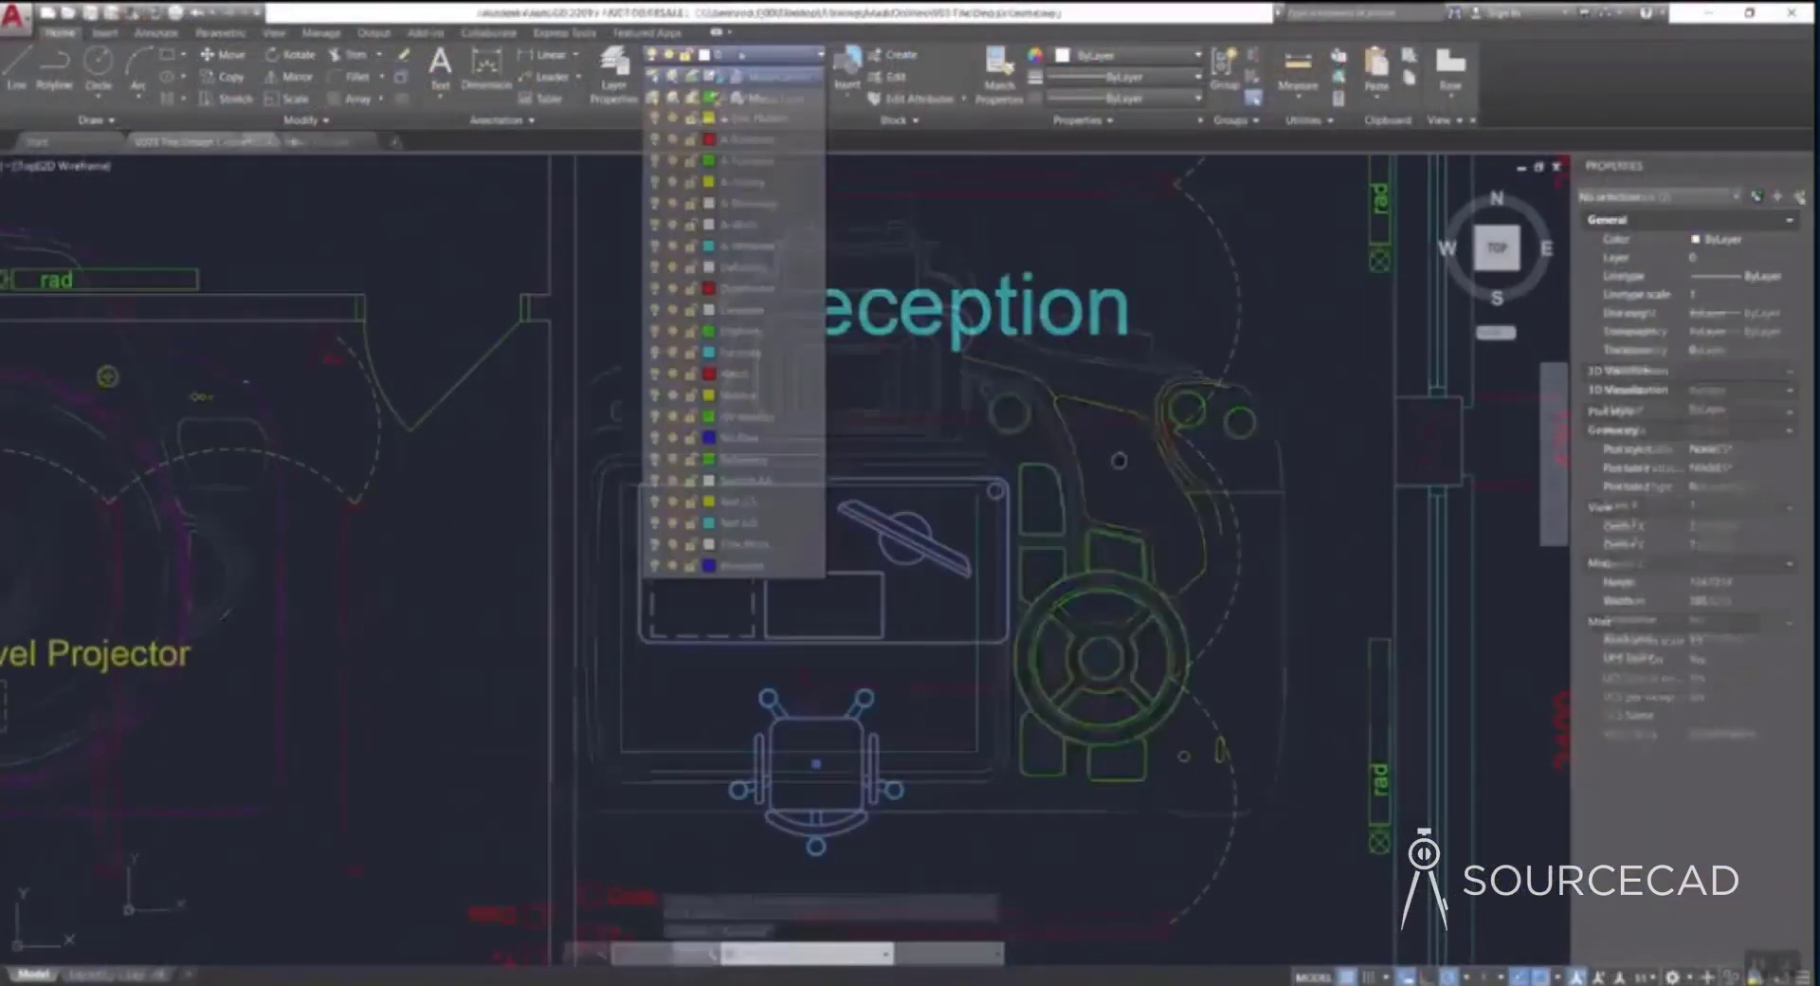
Copy the Reception desk and chair blocks into the Conference room below the Hi Level Projector
click(793, 355)
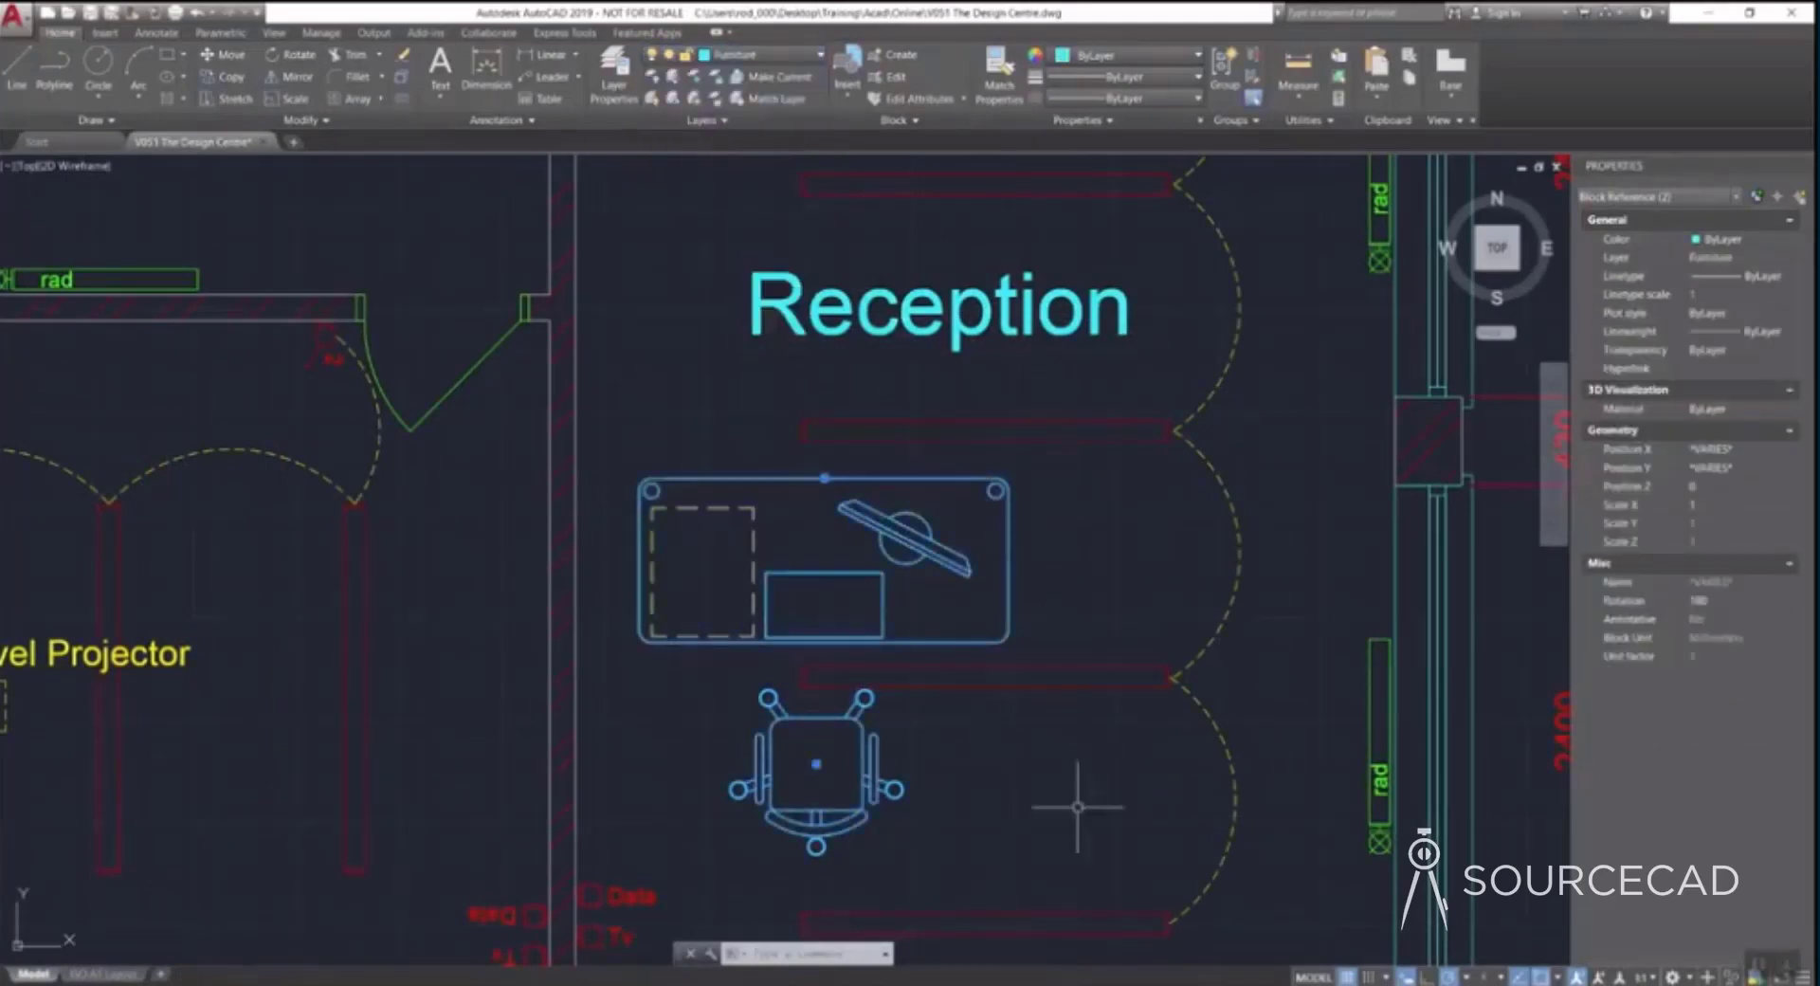
scroll(1068, 812, down, 3)
middle_drag(1259, 751, 1317, 749)
text(co)
key(Return)
click(1168, 597)
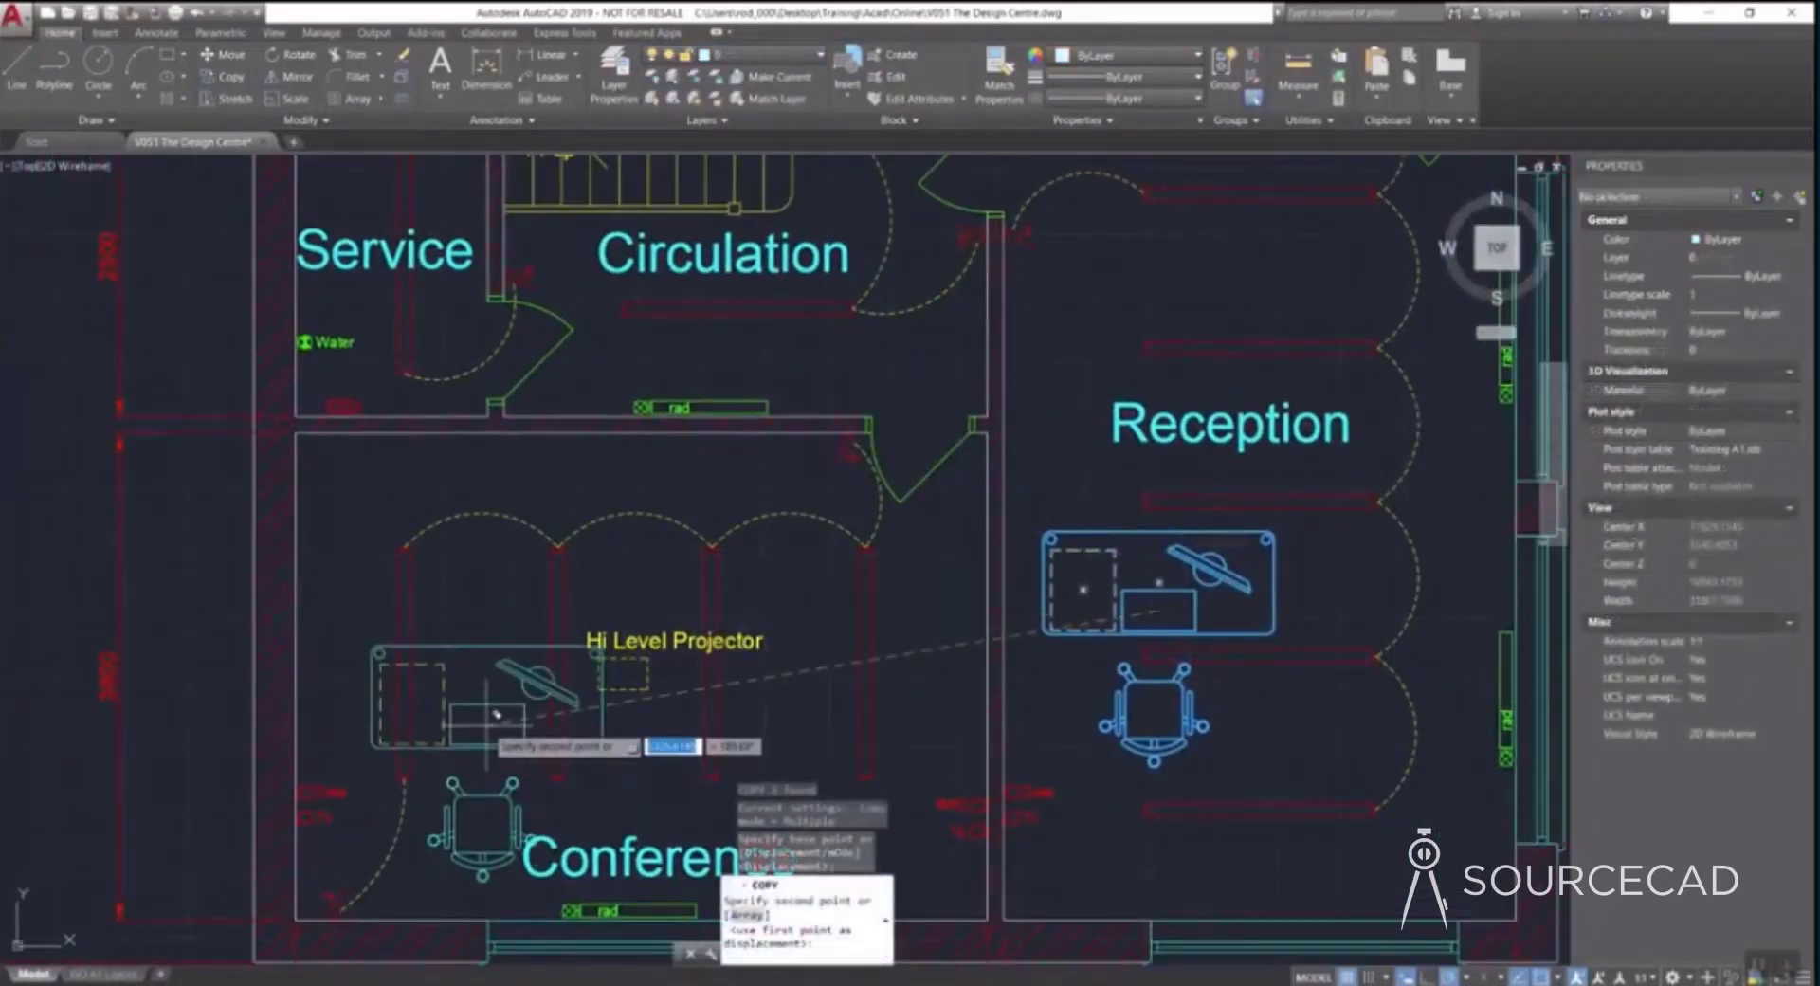
click(495, 712)
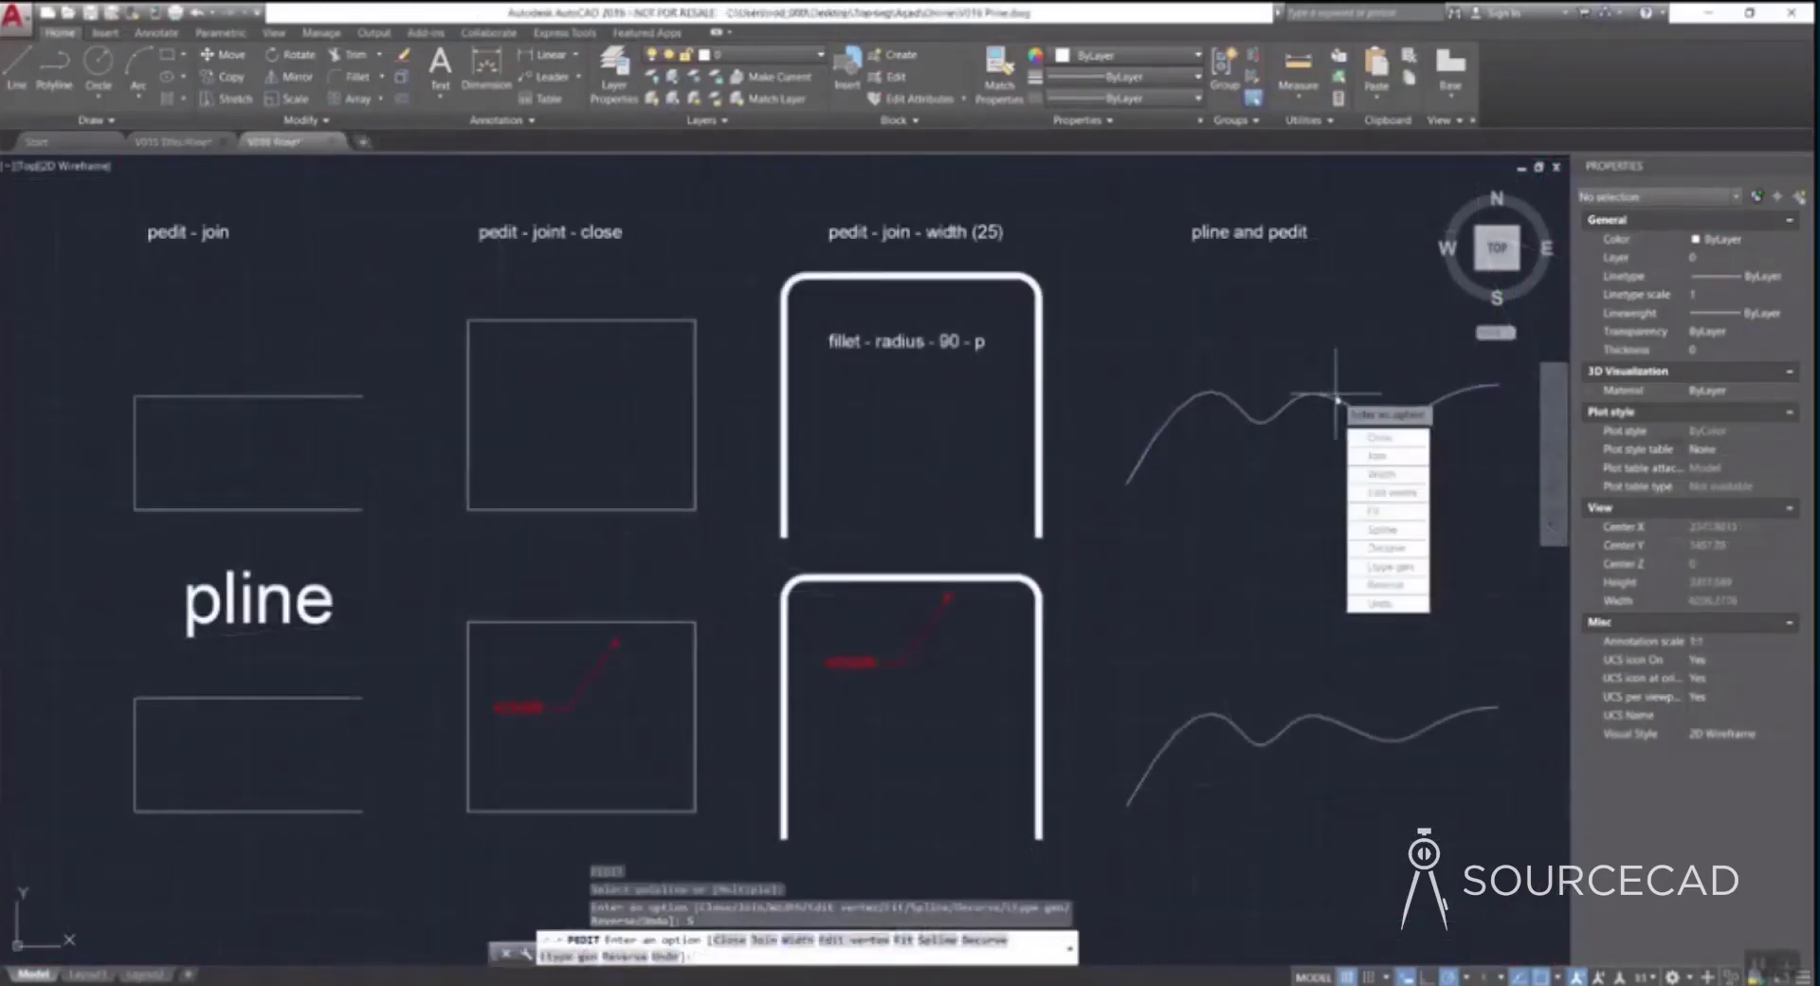
Smooth the upper polyline under "pline and pedit" with the Spline option of Polyline Edit
click(1389, 529)
right_click(1338, 580)
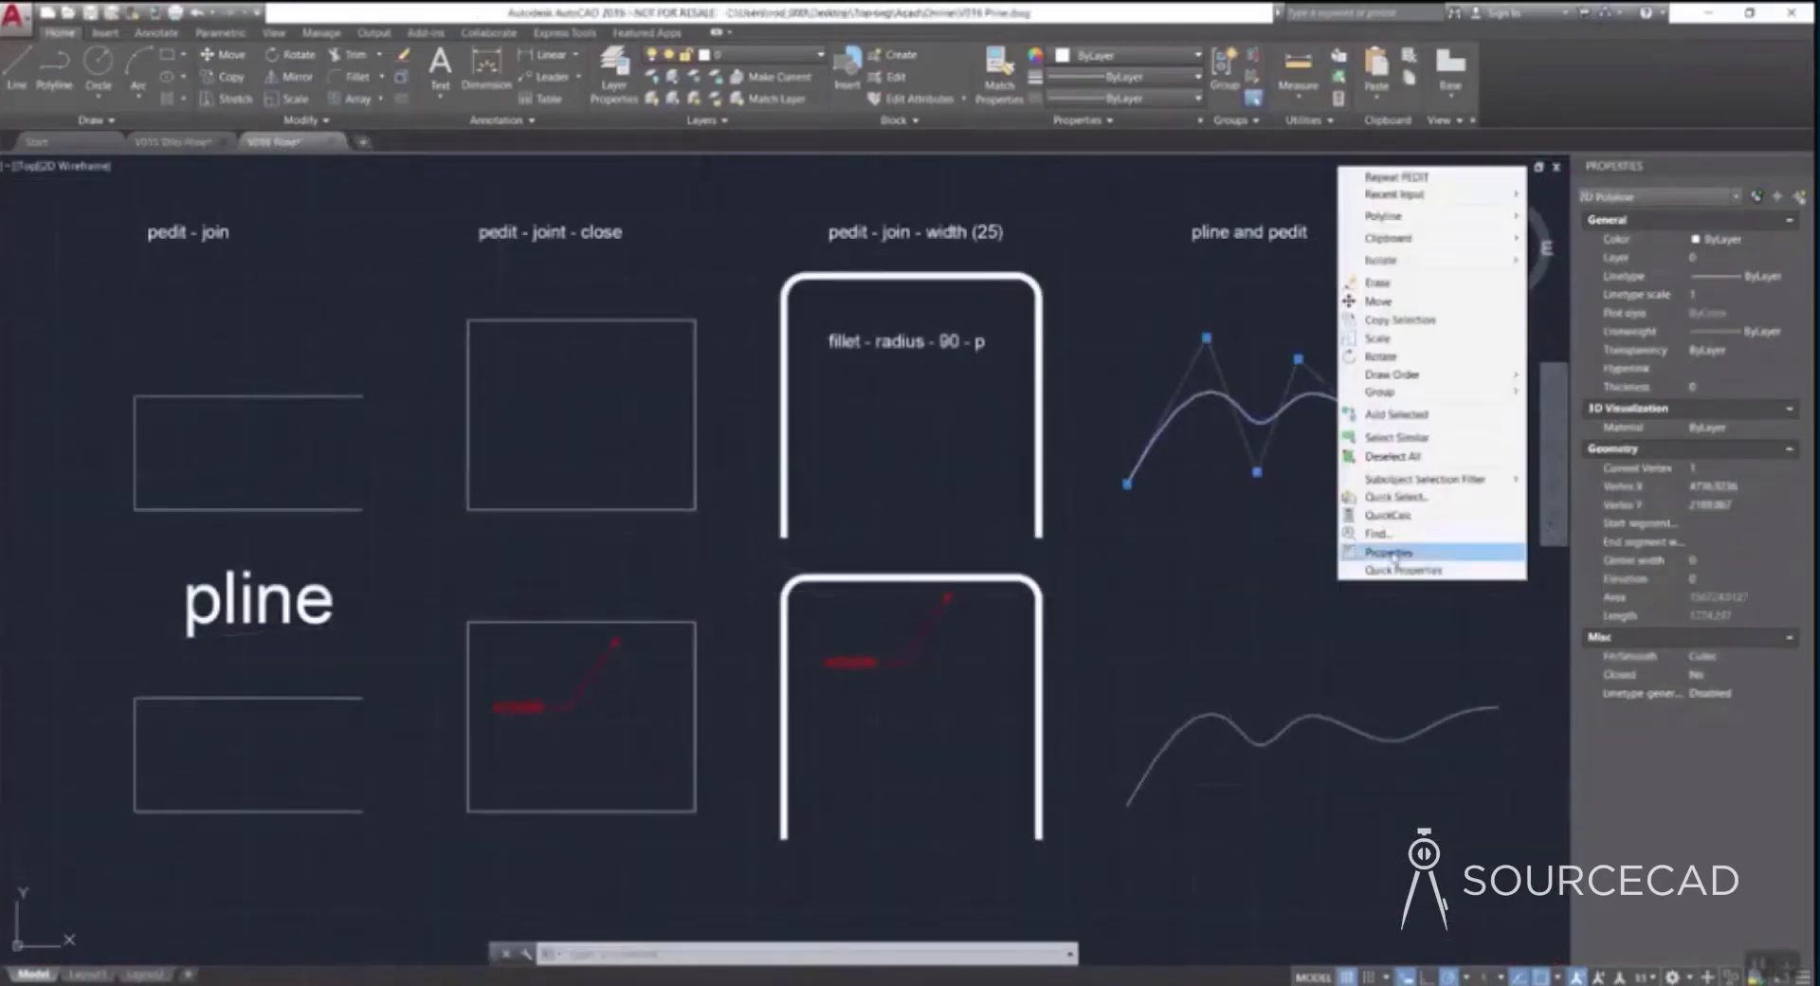
click(1400, 661)
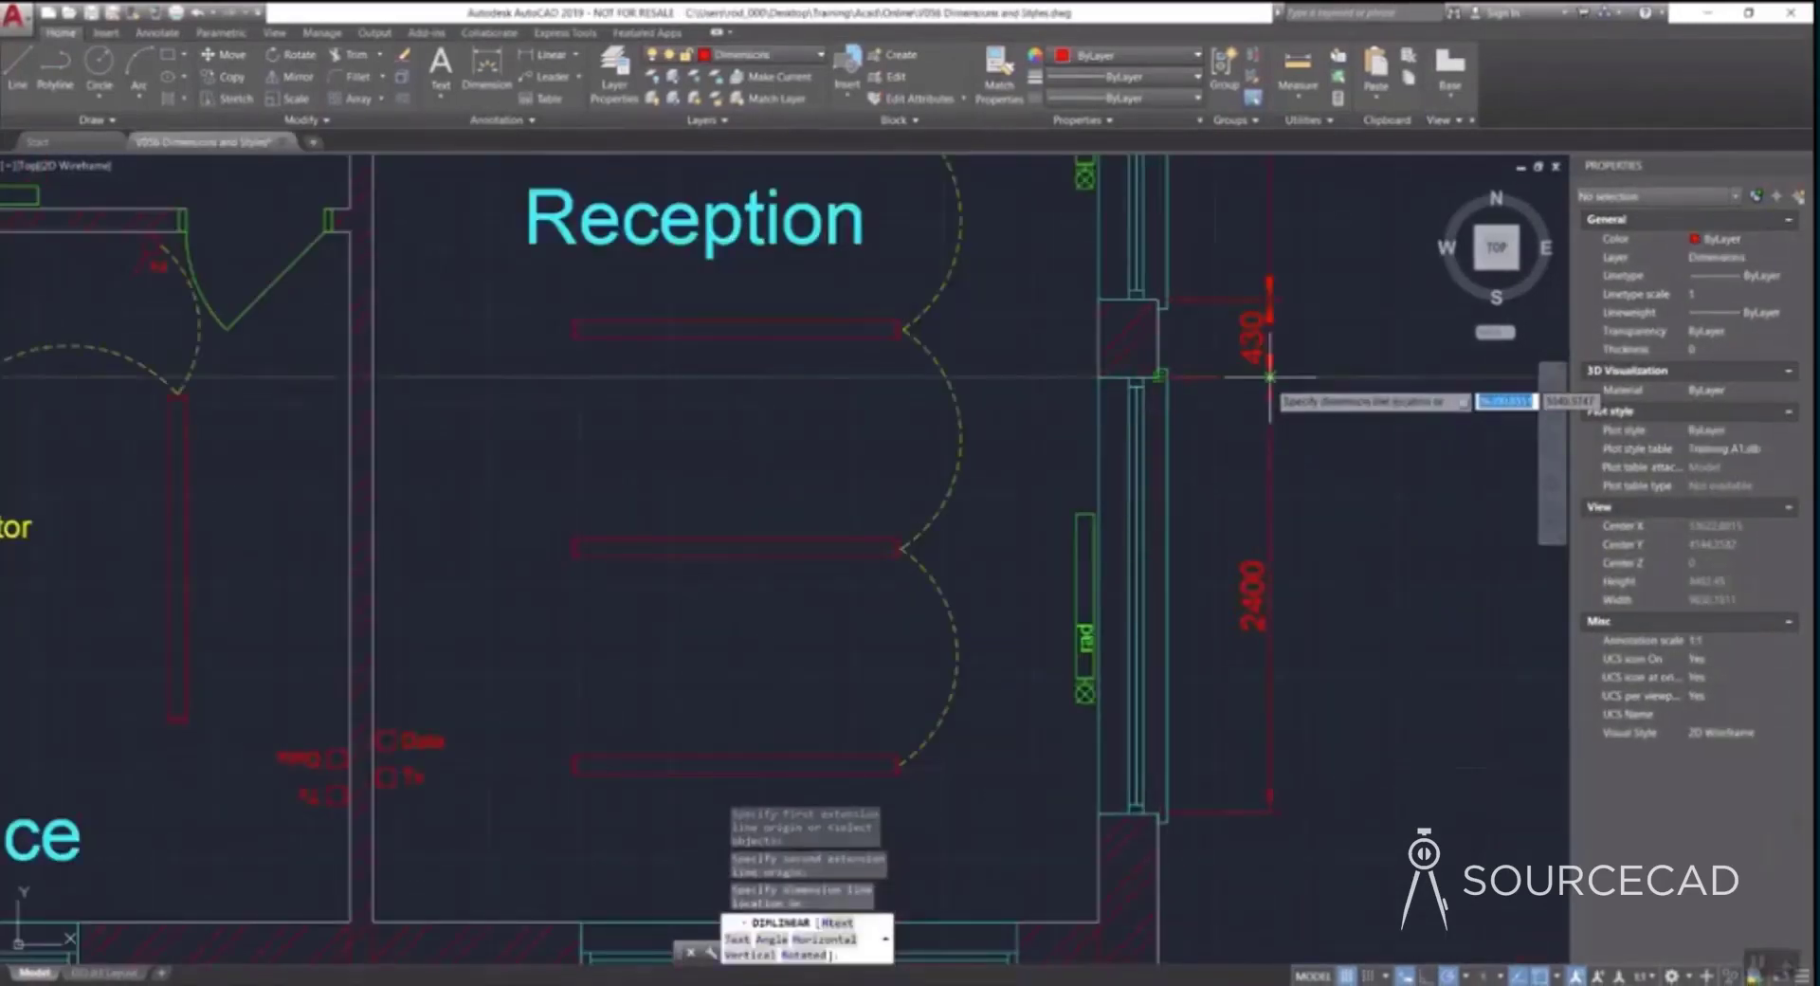
Place a linear dimension for the wall section between the windows on the Reception's outer wall
click(1281, 403)
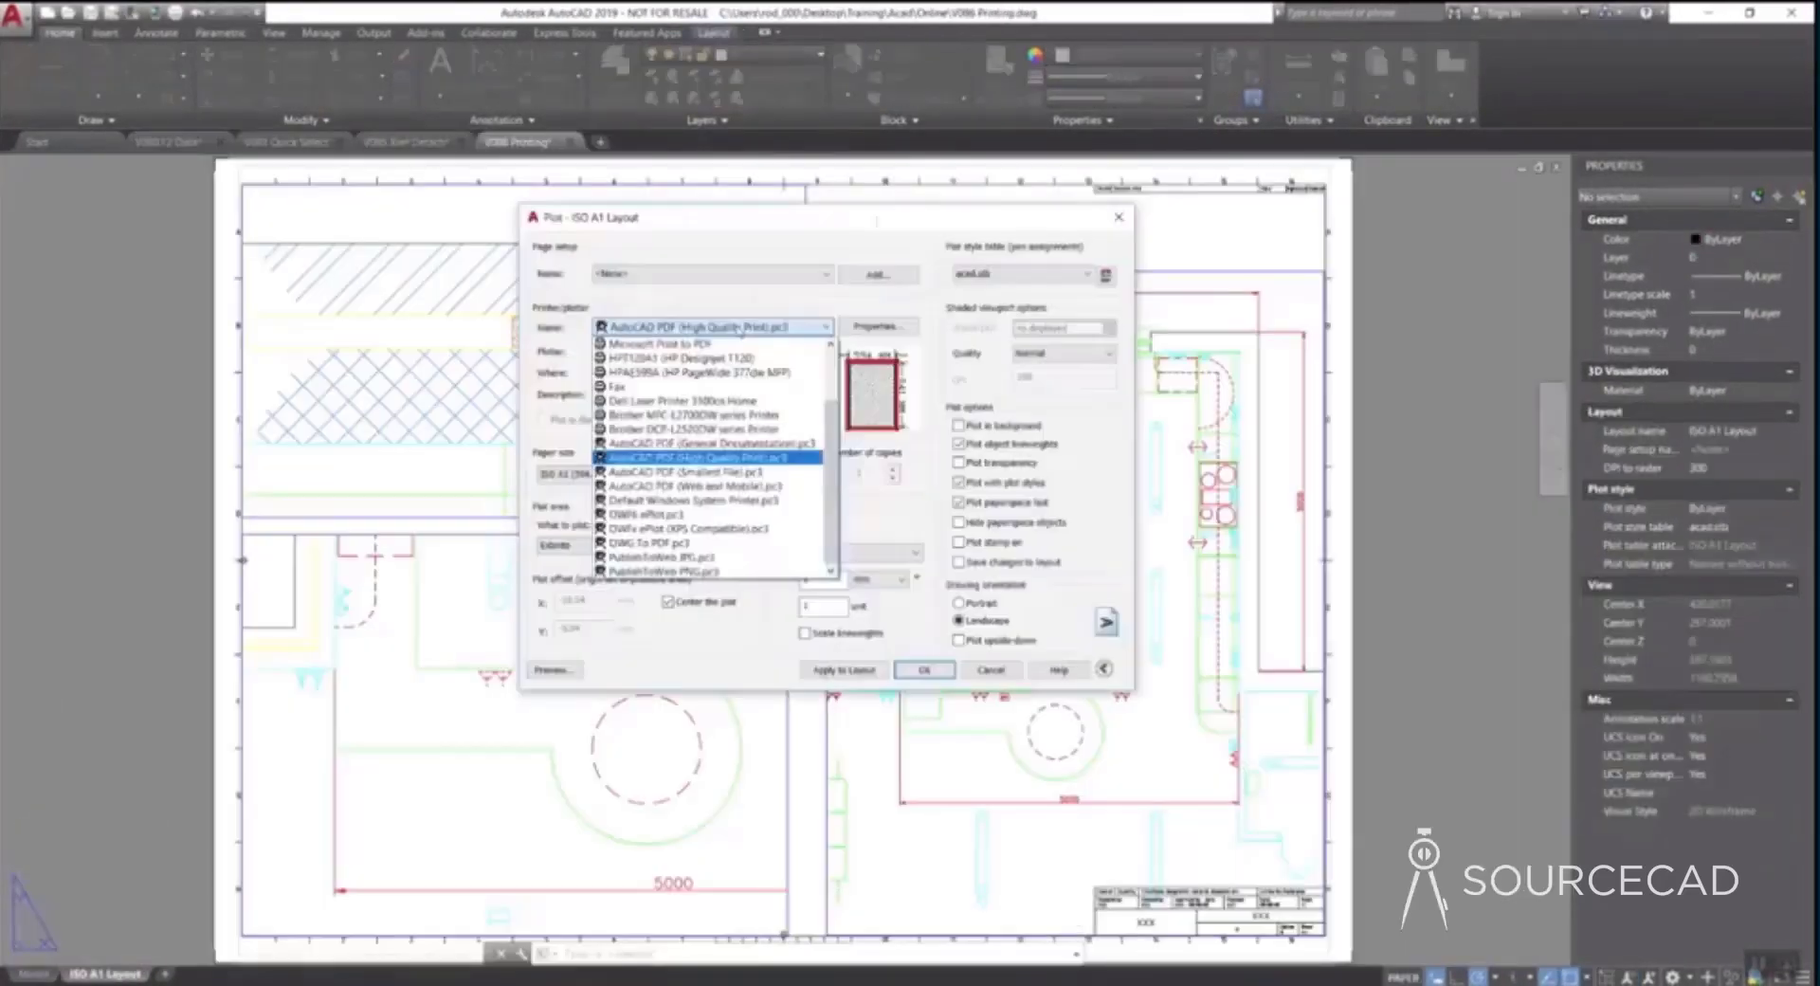